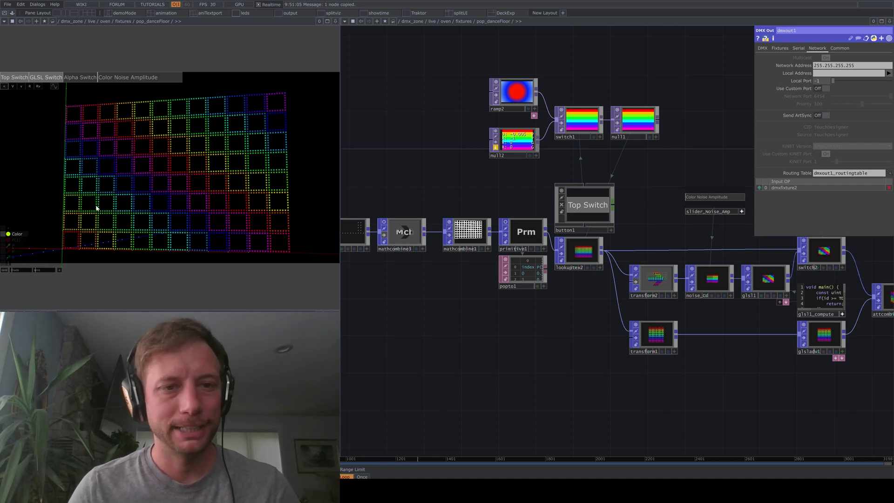
# Examine the finished dance floor's LED pixel grid in the viewer from several angles and distances.
pyautogui.moveTo(97, 208); pyautogui.dragTo(117, 197)
pyautogui.moveTo(106, 217); pyautogui.dragTo(174, 156, button='middle')
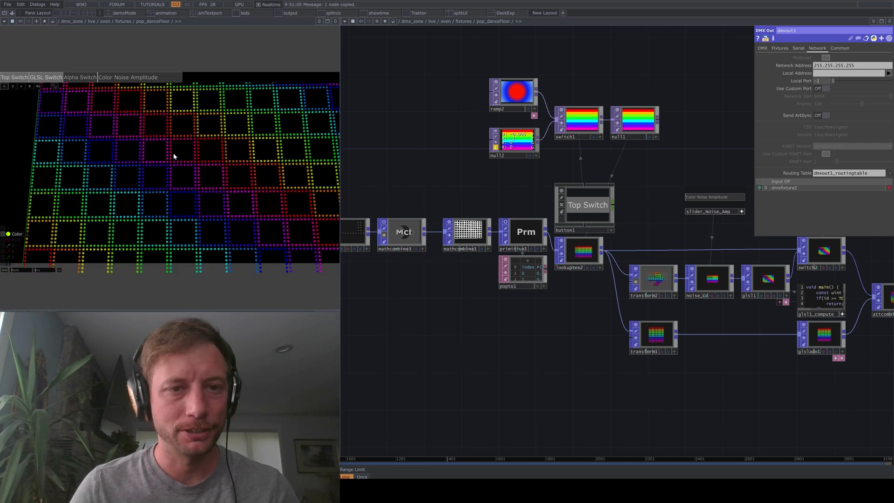
pyautogui.moveTo(174, 157); pyautogui.dragTo(240, 123)
pyautogui.moveTo(201, 168)
pyautogui.mouseDown(button='middle')
pyautogui.moveTo(281, 147)
pyautogui.moveTo(209, 170)
pyautogui.mouseUp(button='middle')
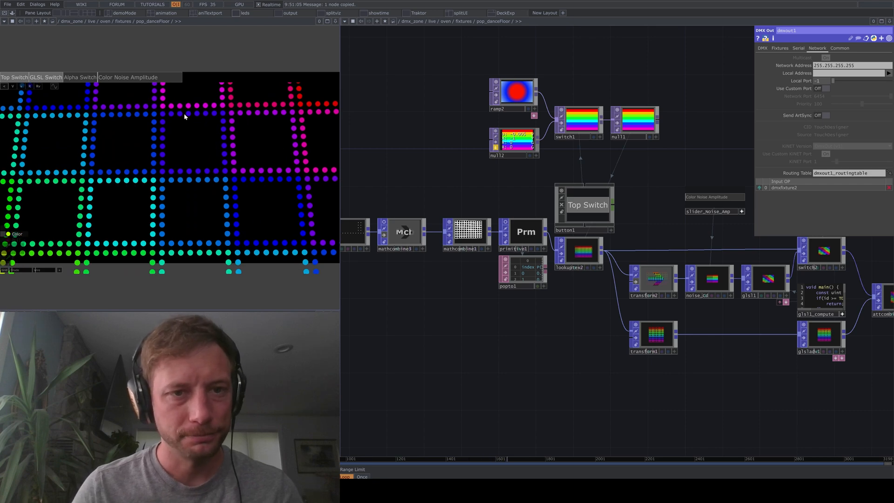
pyautogui.moveTo(164, 126); pyautogui.dragTo(137, 191, button='middle')
pyautogui.moveTo(138, 191); pyautogui.dragTo(192, 187)
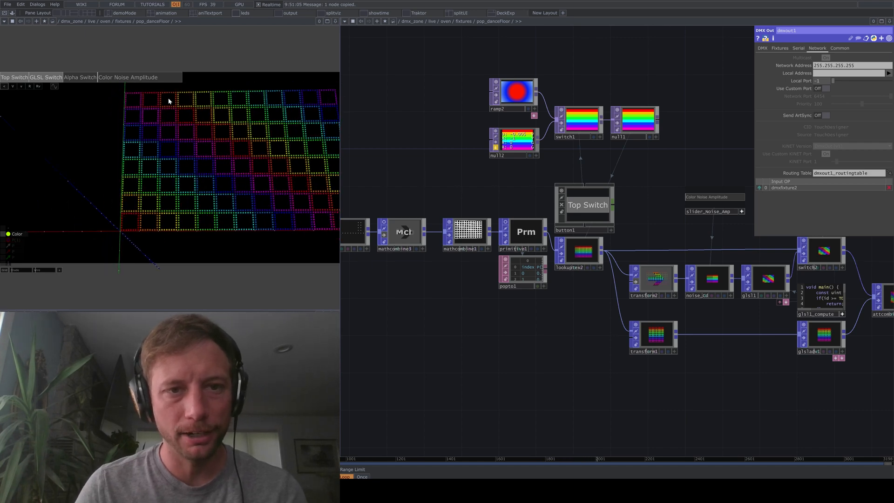
pyautogui.moveTo(264, 134); pyautogui.dragTo(214, 133, button='middle')
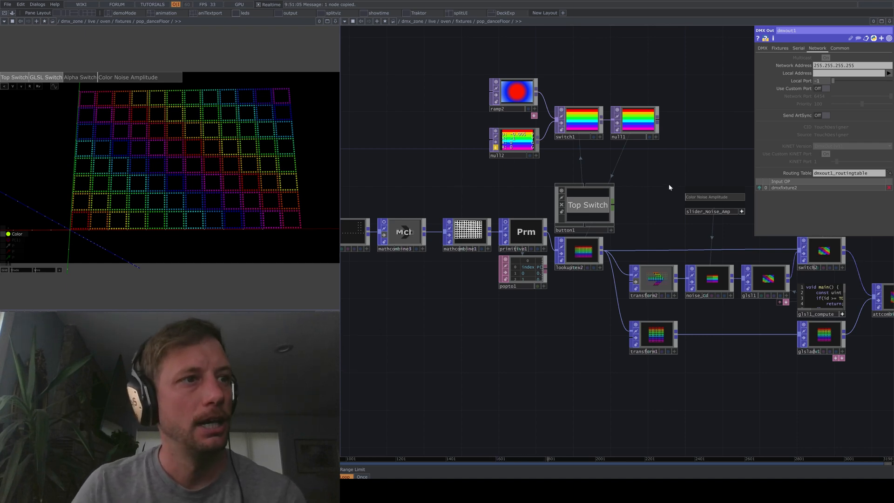
# Review the DMX, Network, Common and Serial settings of the dmxout1 operator at the end of the chain.
pyautogui.moveTo(669, 187); pyautogui.dragTo(412, 156)
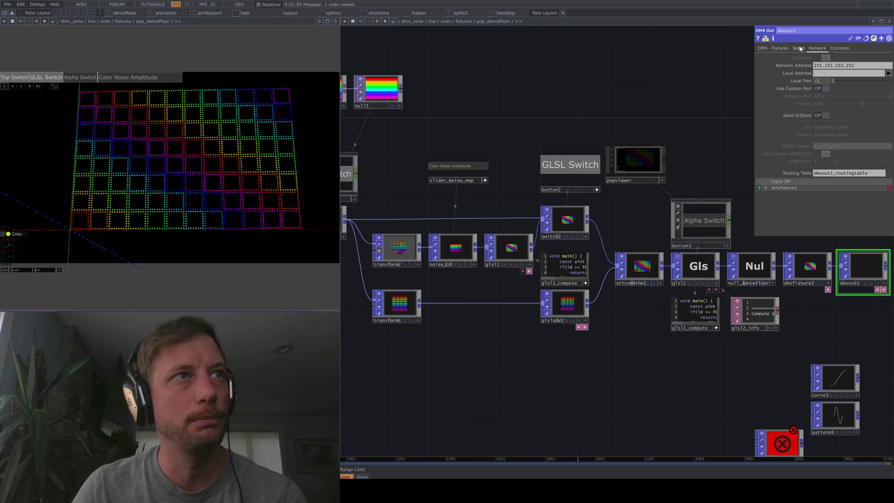
pyautogui.click(762, 48)
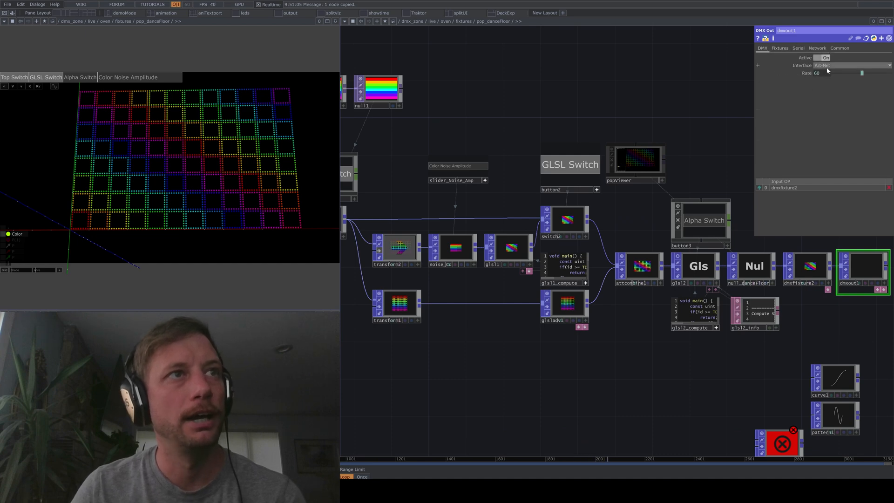
pyautogui.click(827, 66)
pyautogui.click(817, 48)
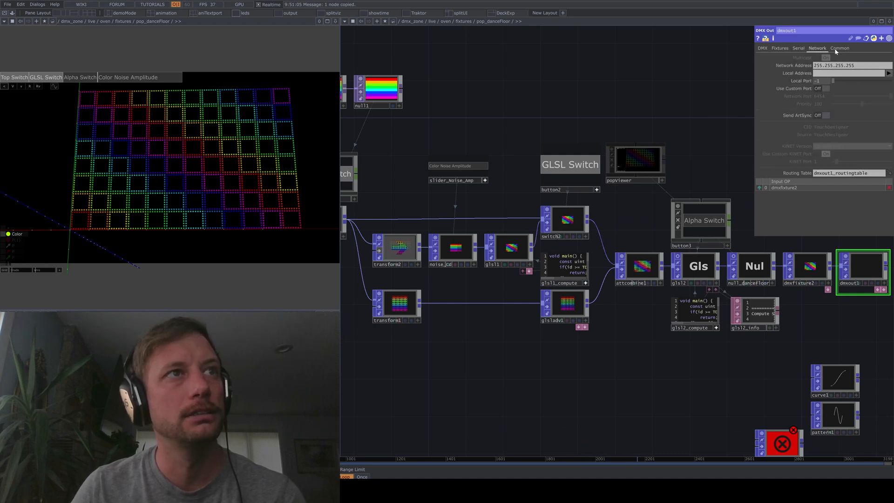
pyautogui.click(839, 48)
pyautogui.click(797, 48)
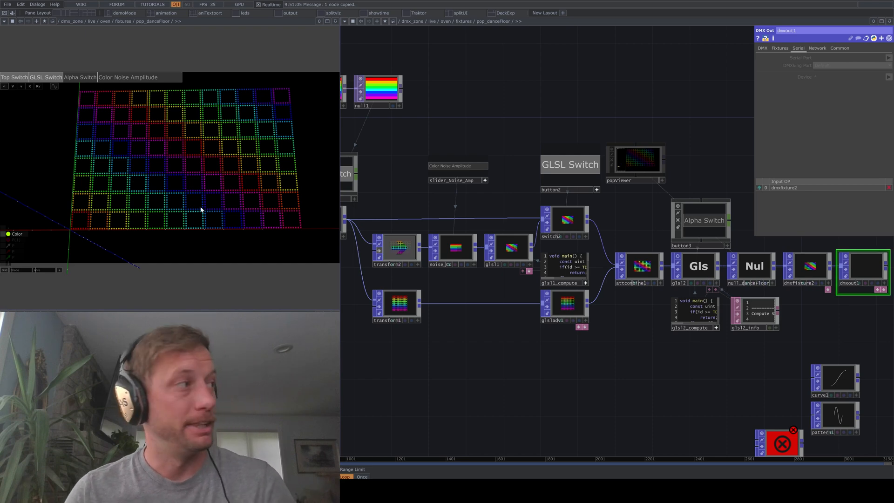
# Raise the dance floor's Color Noise Amplitude and toggle its GLSL Switch and Top Switch.
pyautogui.moveTo(216, 159); pyautogui.dragTo(185, 168)
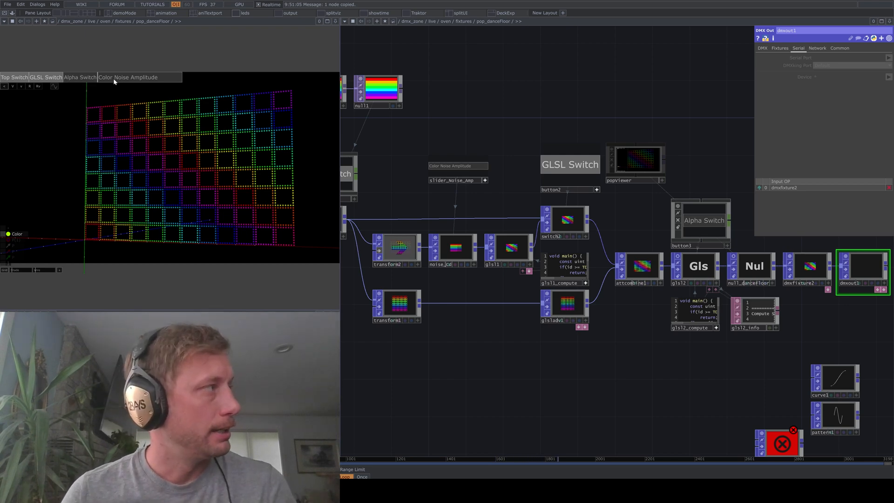
pyautogui.moveTo(113, 78); pyautogui.dragTo(160, 85)
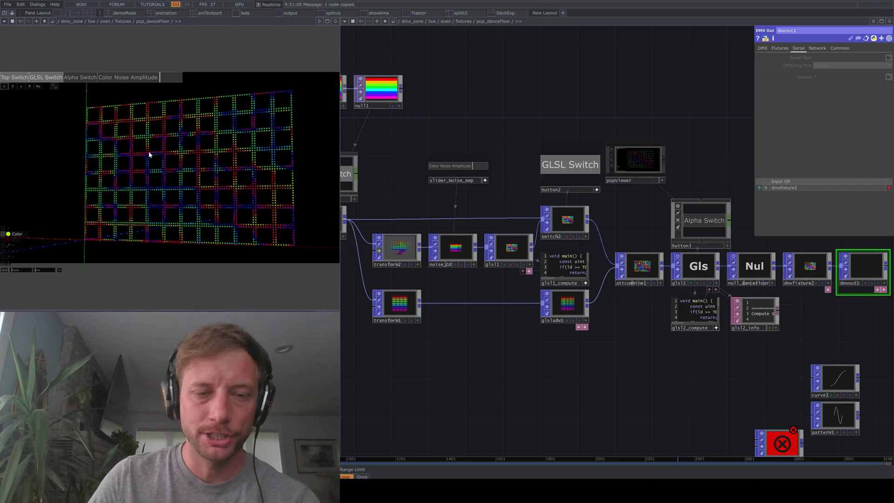
pyautogui.click(45, 78)
pyautogui.click(19, 79)
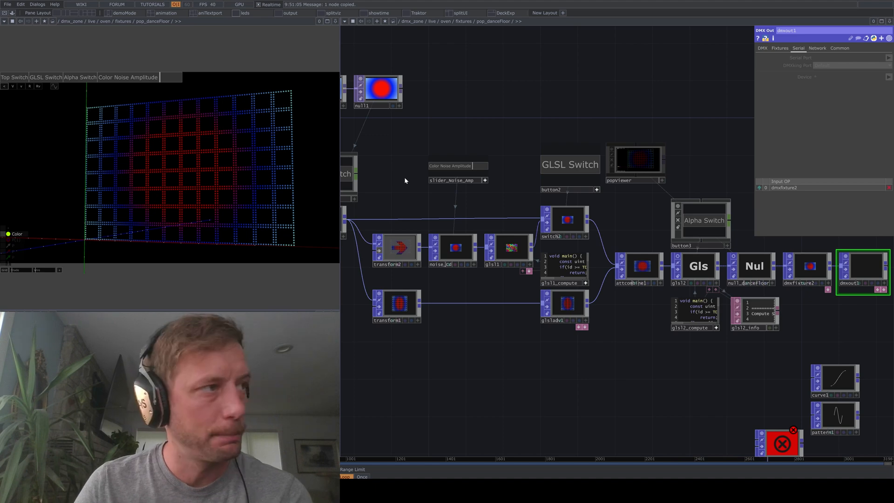
# Set the Phase of the ramp2 color ramp to 0.94.
pyautogui.moveTo(430, 188); pyautogui.dragTo(551, 251)
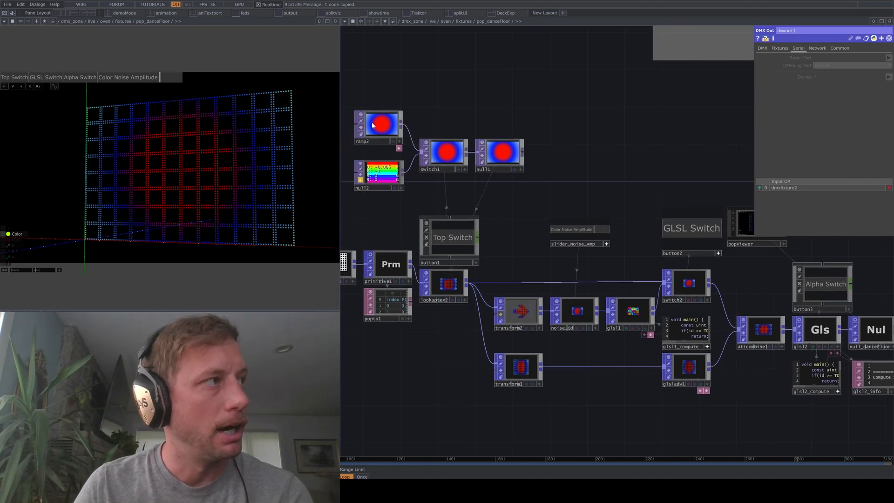
pyautogui.click(372, 125)
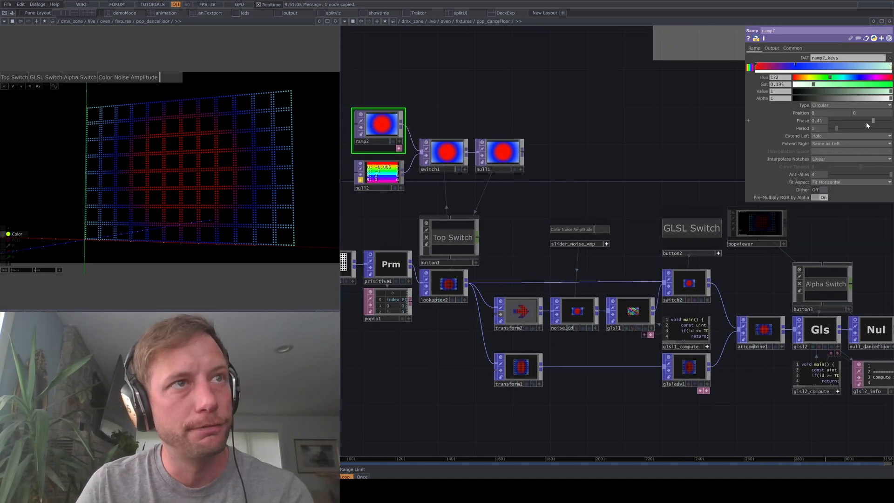
pyautogui.moveTo(867, 125); pyautogui.dragTo(890, 121)
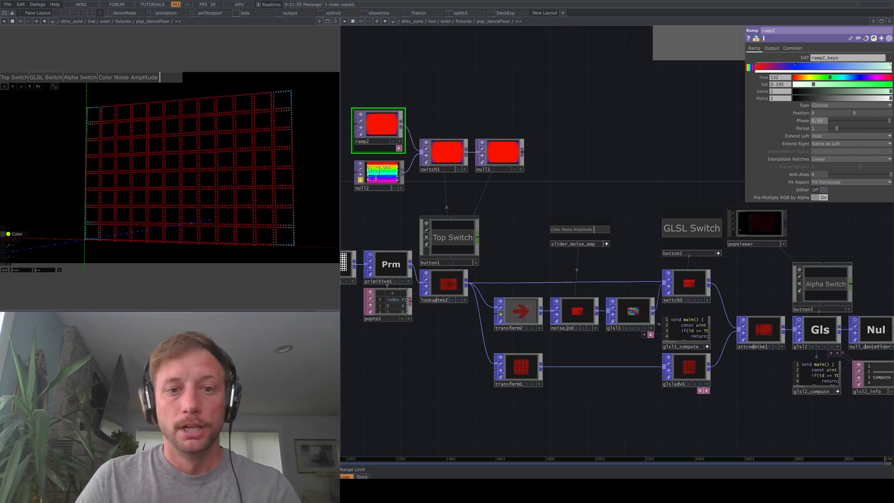
pyautogui.scroll(-5, 641, 204)
pyautogui.moveTo(605, 321); pyautogui.dragTo(668, 349)
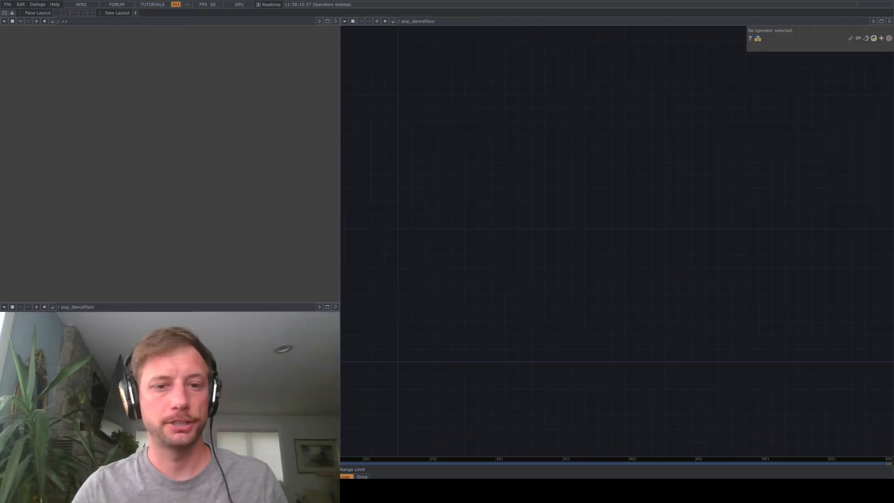
# Add a Rectangle POP to the empty pop_danceFloor network.
pyautogui.moveTo(564, 278); pyautogui.dragTo(562, 280)
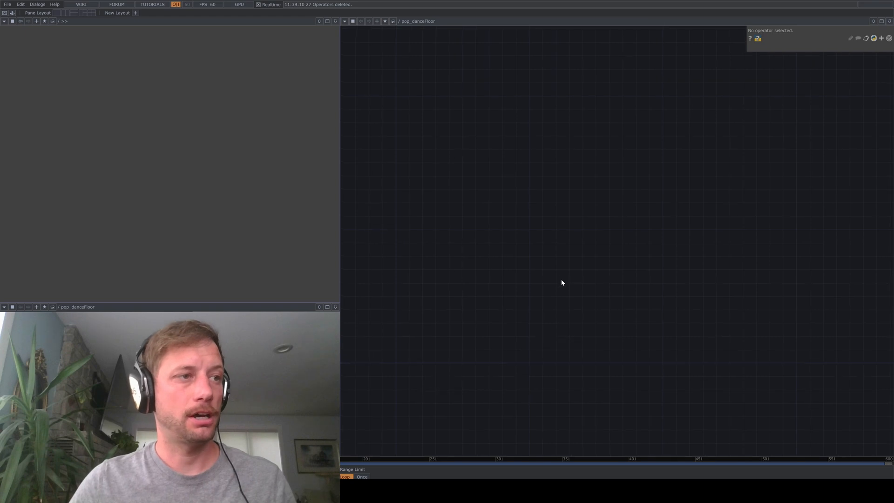
pyautogui.press('Tab')
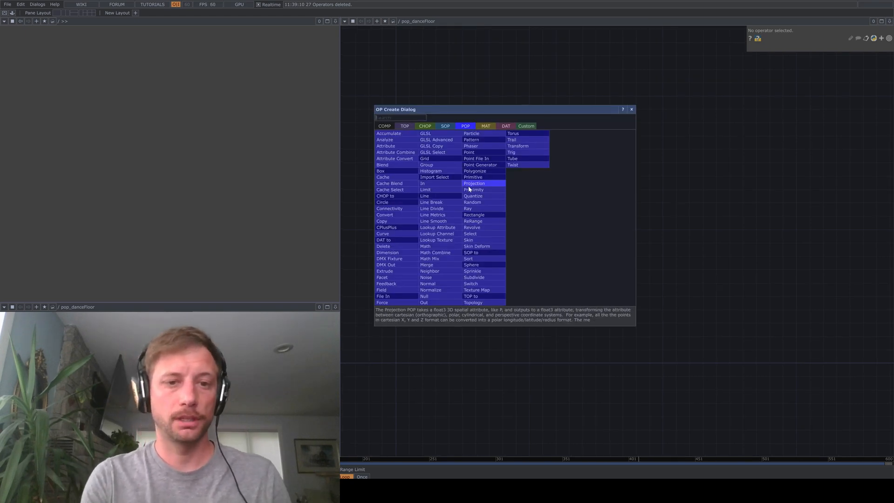
pyautogui.write('rect')
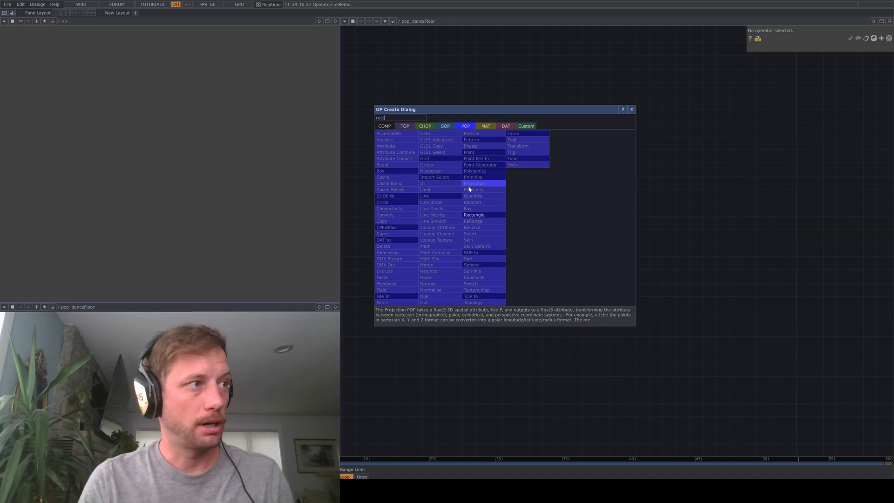
pyautogui.click(474, 215)
pyautogui.click(496, 219)
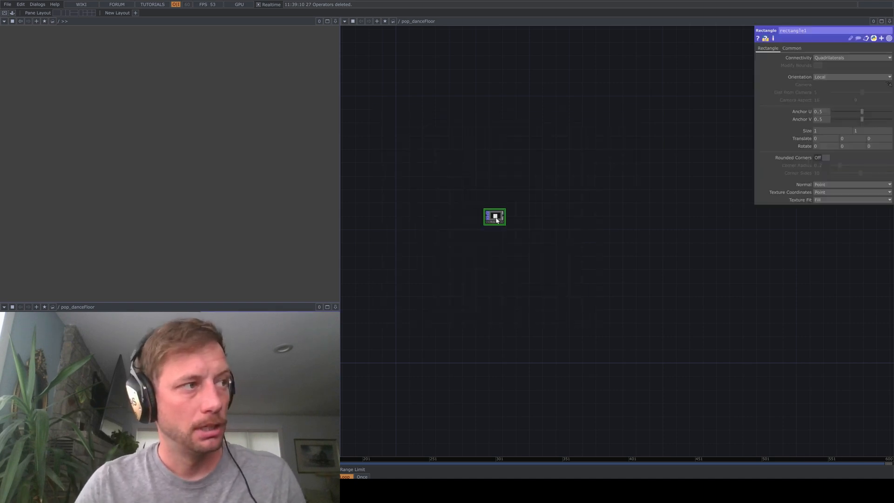
pyautogui.scroll(10, 496, 219)
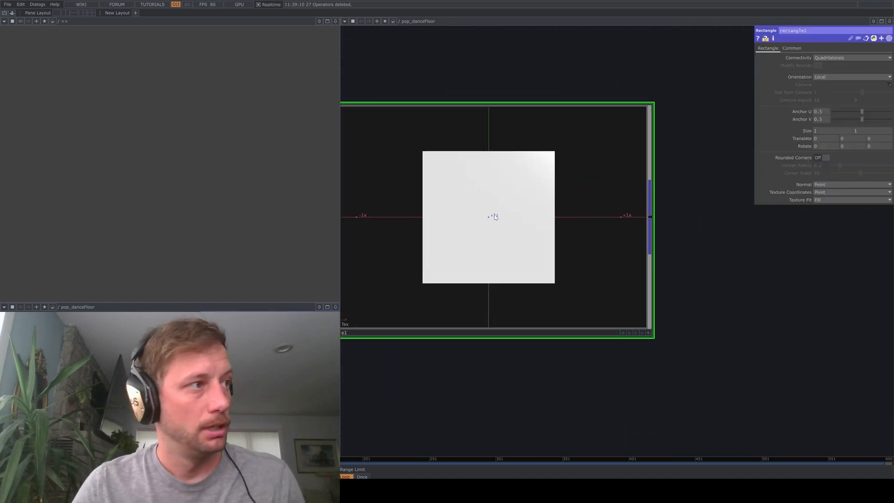
pyautogui.scroll(-5, 514, 198)
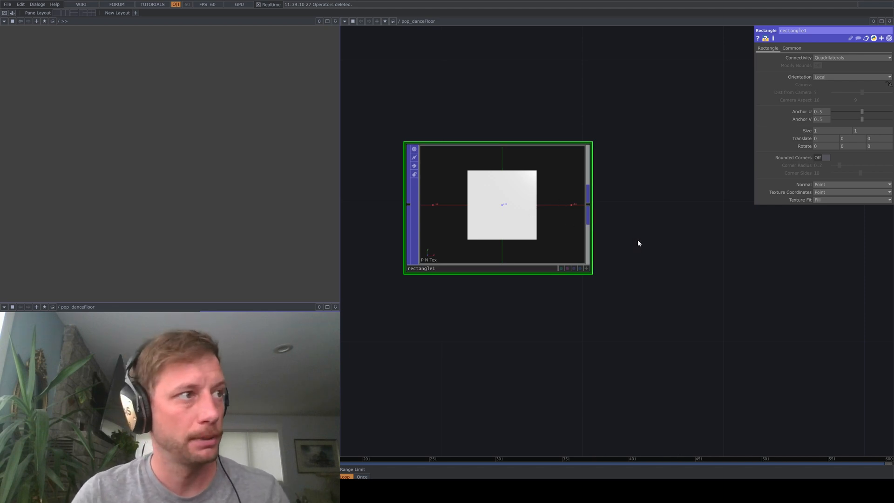
# Add a Null POP connected to the output of rectangle1, leaving a wide gap between the two operators.
pyautogui.moveTo(636, 243); pyautogui.dragTo(627, 273)
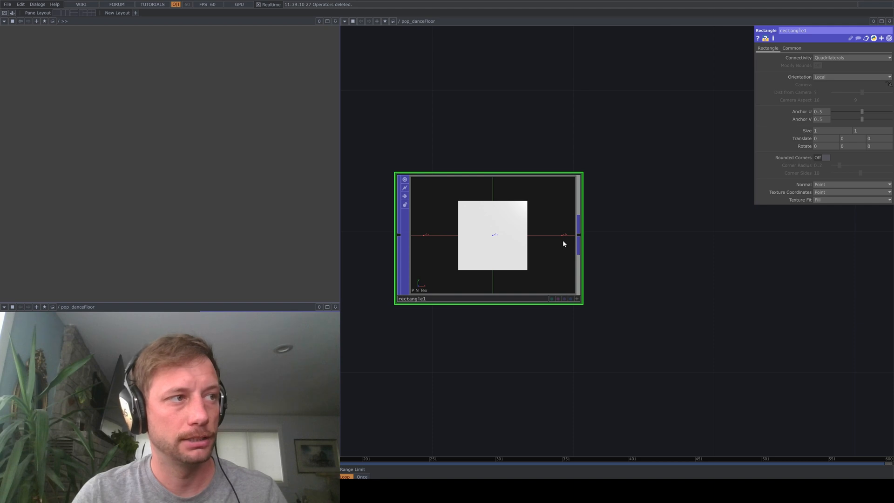
pyautogui.rightClick(578, 235)
pyautogui.press('Escape')
pyautogui.click(579, 235)
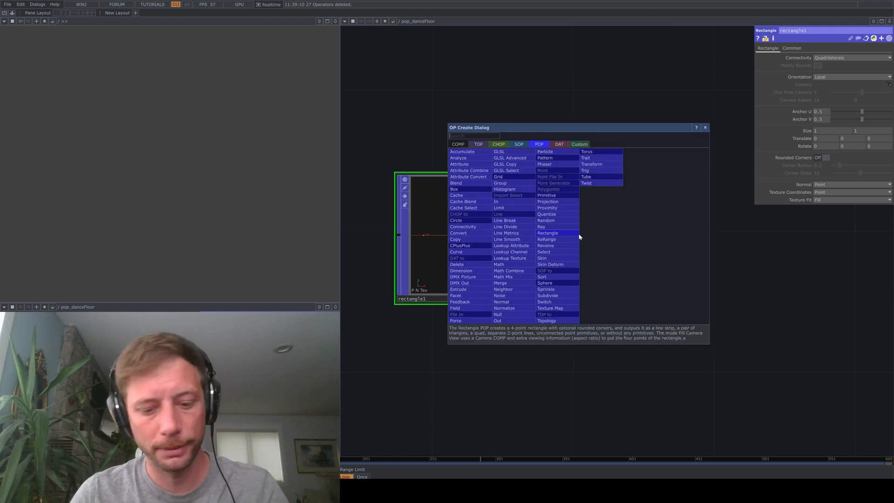
pyautogui.write('null')
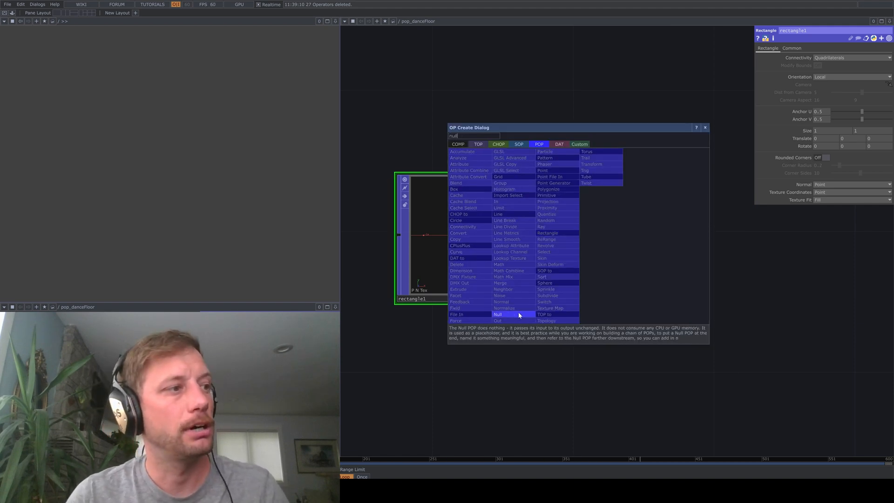
pyautogui.click(519, 315)
pyautogui.click(788, 241)
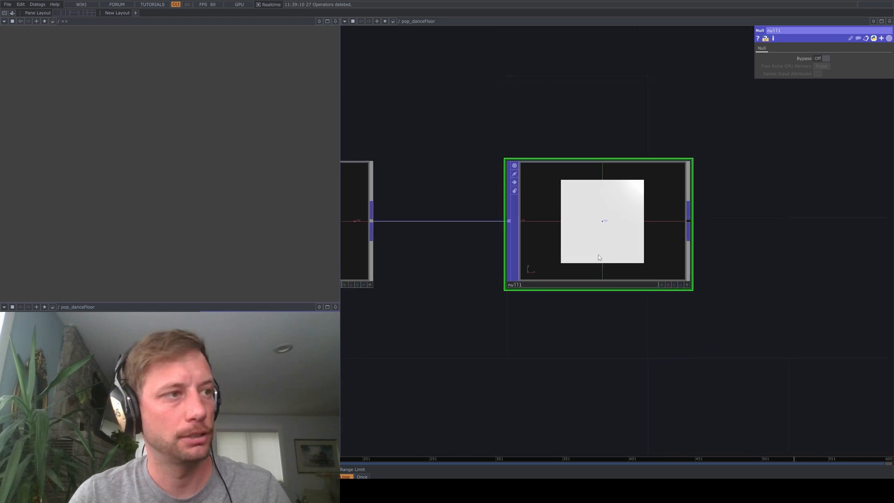
pyautogui.moveTo(599, 258); pyautogui.dragTo(761, 289)
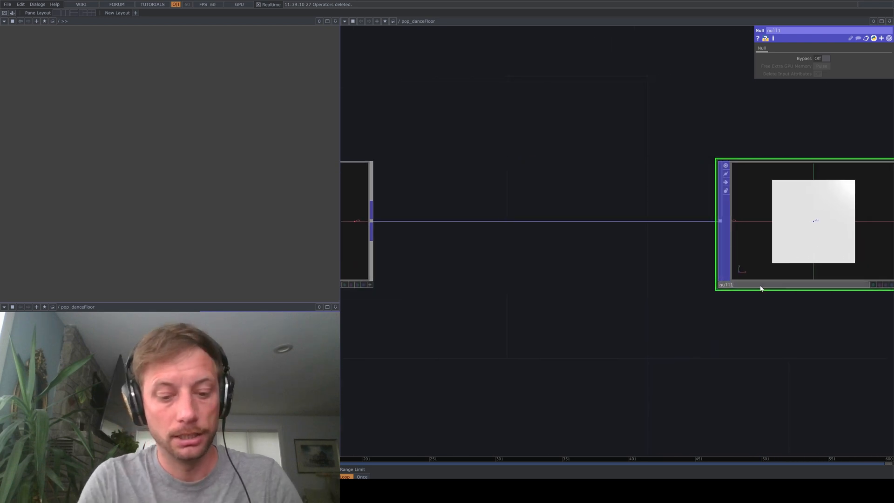
# Rename the Null POP as floor_out.
pyautogui.click(762, 288)
pyautogui.write('floor_out')
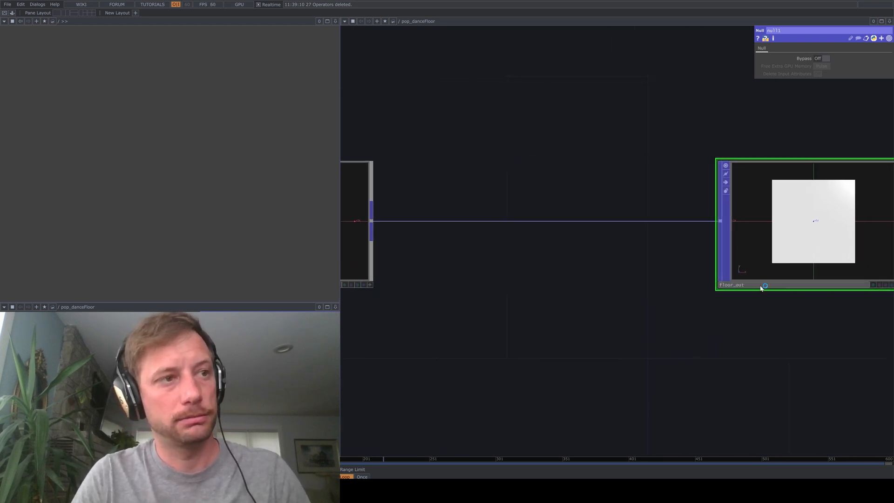
pyautogui.press('Return')
pyautogui.moveTo(765, 248); pyautogui.dragTo(667, 313)
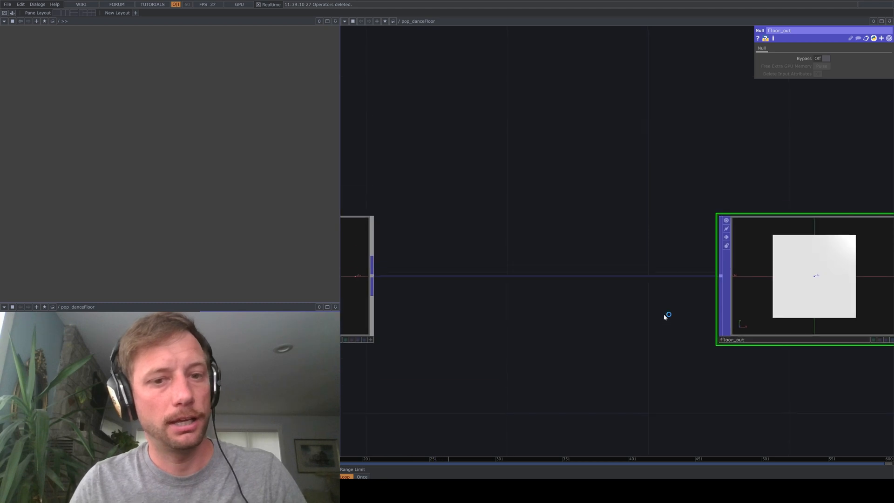
pyautogui.scroll(-2, 677, 238)
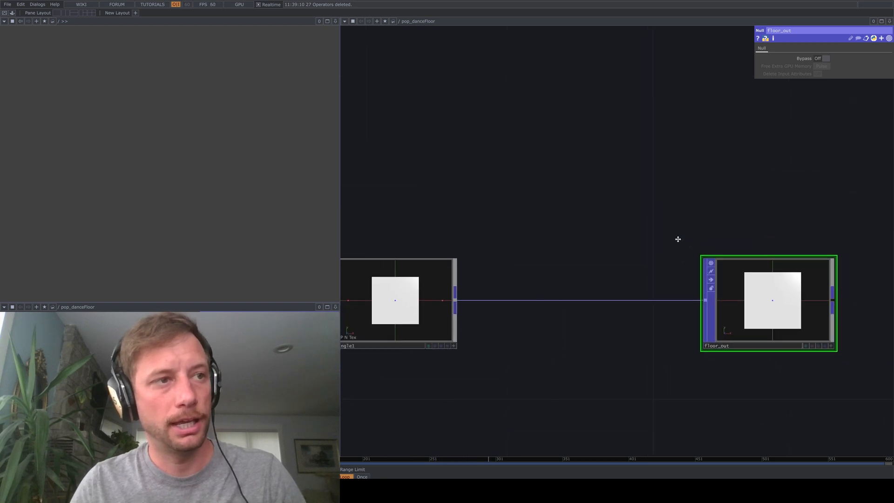
# Place the popViewer component from the palette's POPs category above floor_out and close the palette.
pyautogui.click(12, 12)
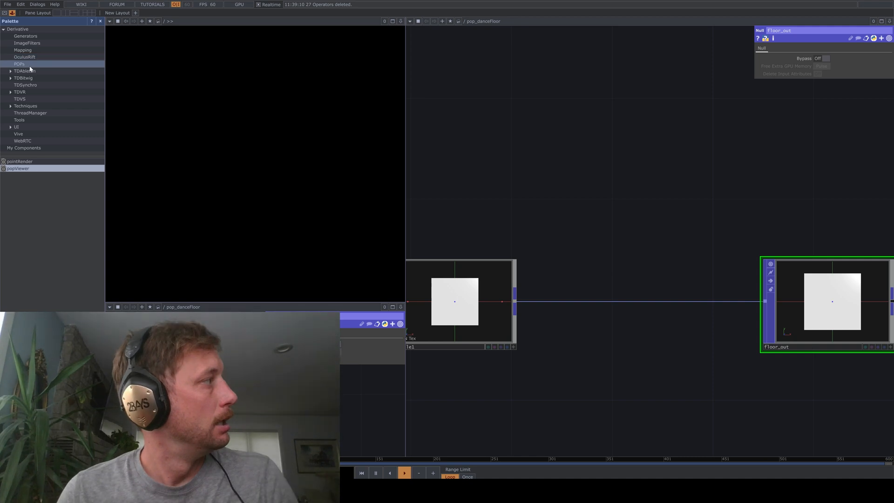
pyautogui.click(772, 122)
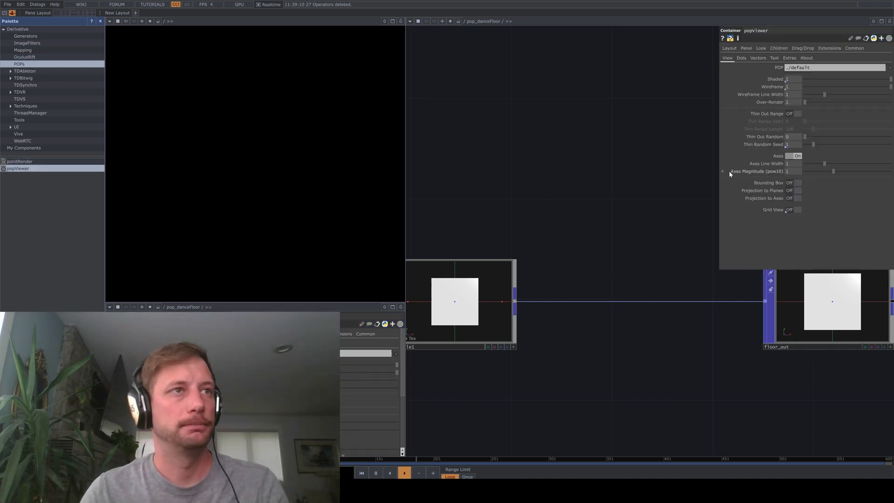
pyautogui.press('p')
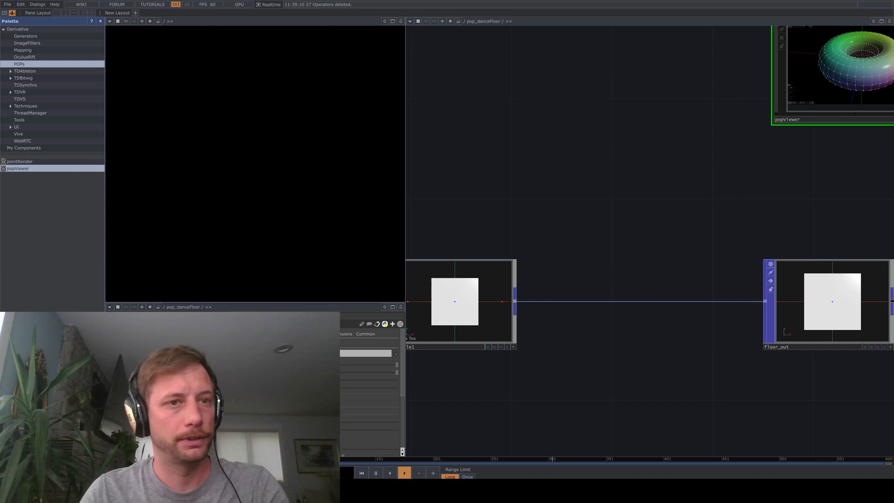
pyautogui.click(99, 22)
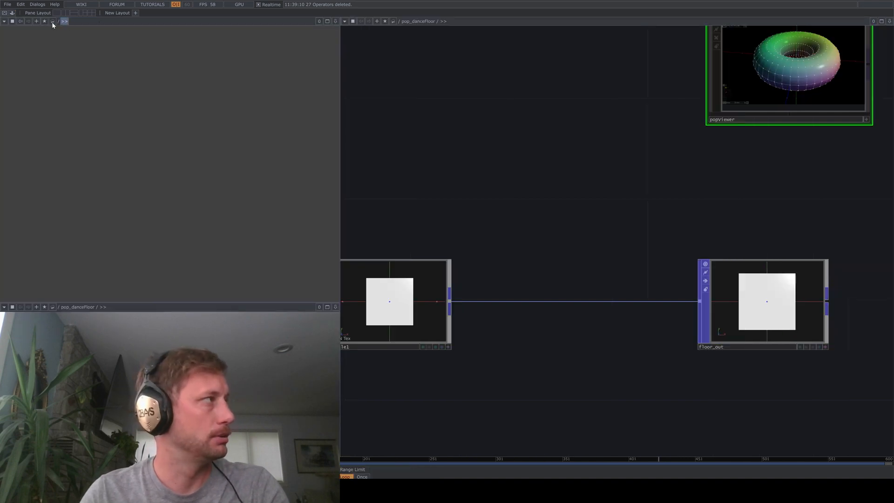
# Turn the empty upper pane into a Panel view of pop_danceFloor's popViewer and feed floor_out into popViewer as its source.
pyautogui.click(5, 22)
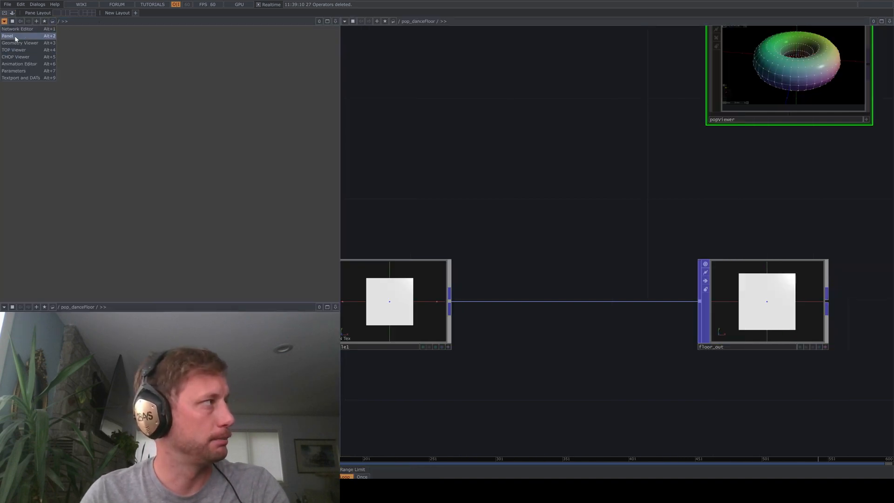
pyautogui.click(16, 36)
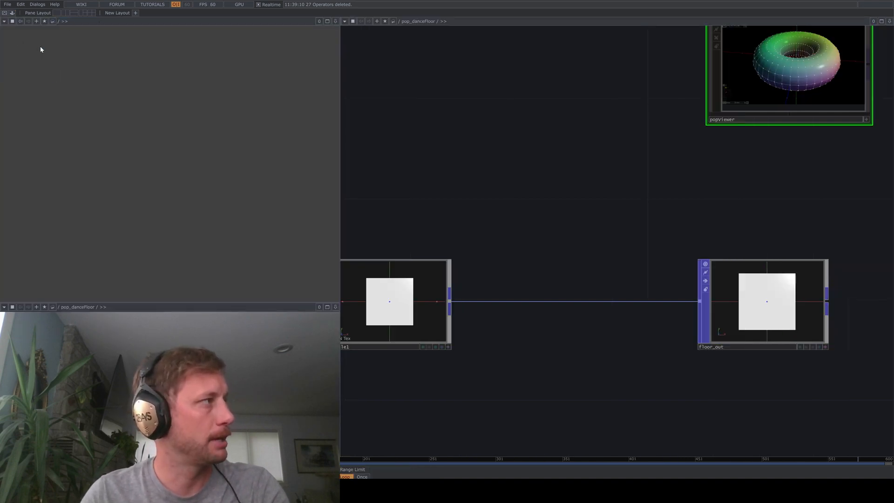
pyautogui.click(59, 22)
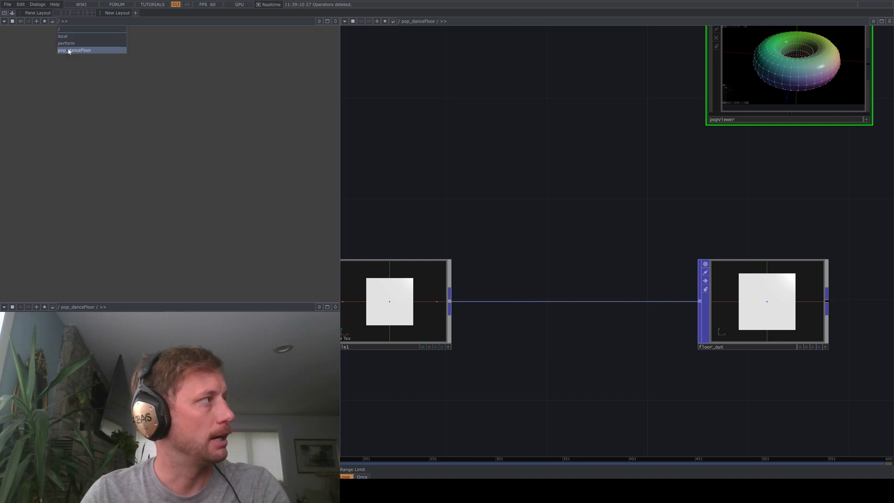
pyautogui.click(69, 50)
pyautogui.click(103, 21)
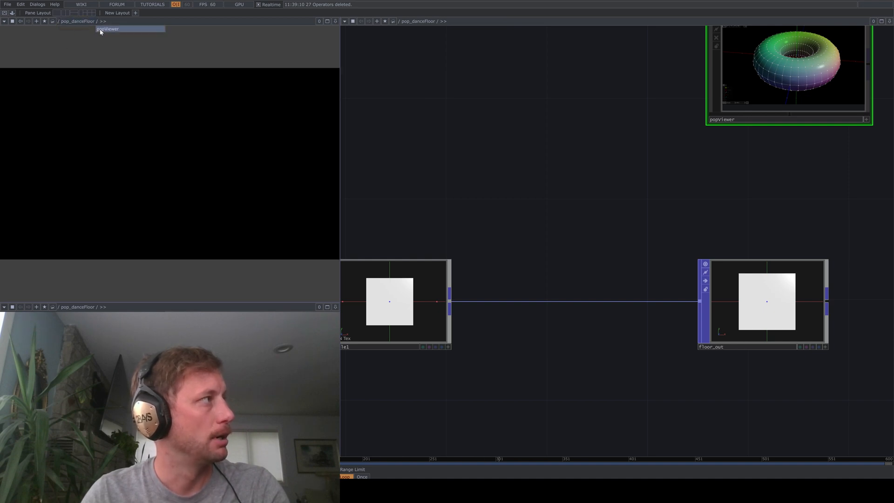
pyautogui.click(107, 29)
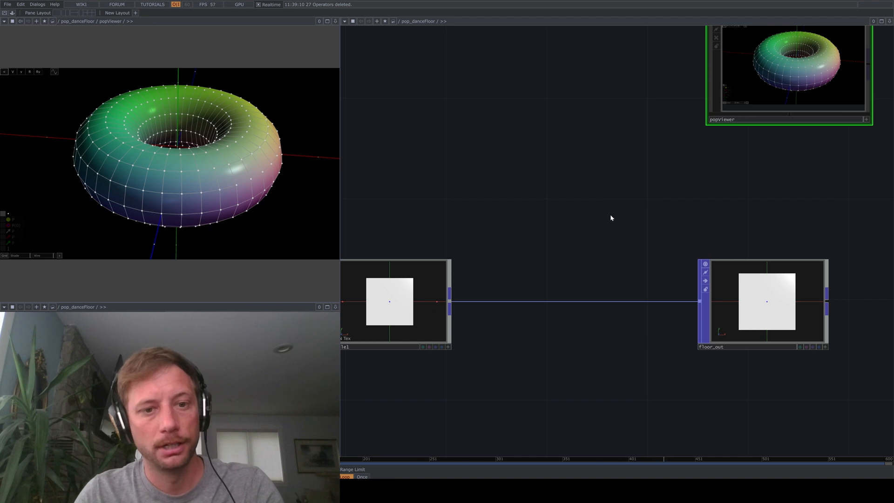
pyautogui.moveTo(773, 290); pyautogui.dragTo(708, 104)
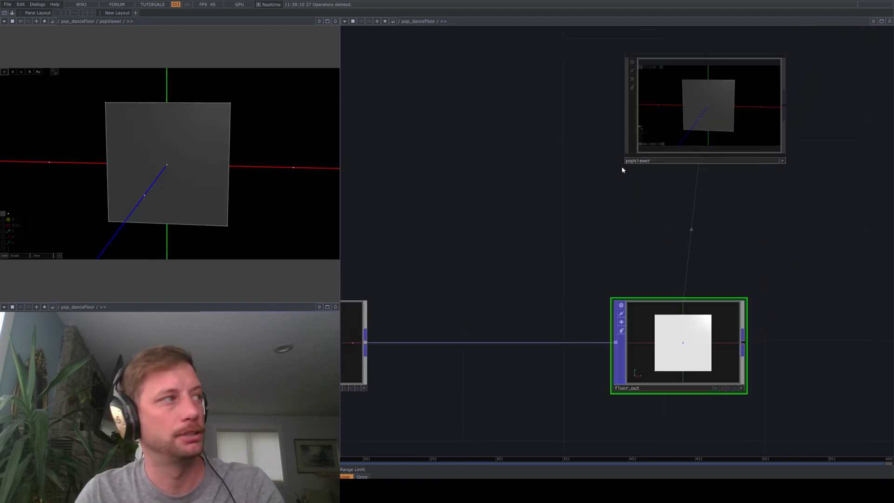
pyautogui.press('h')
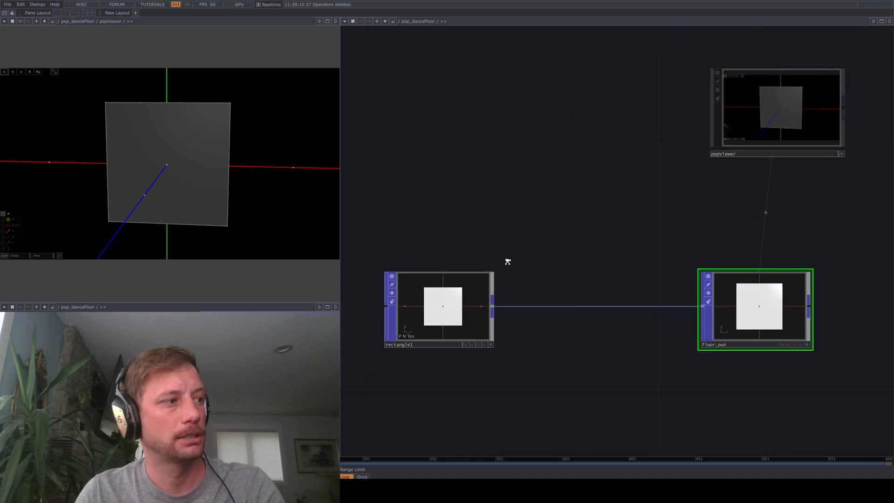
# Set rectangle1's Connectivity to Line Strips.
pyautogui.click(443, 301)
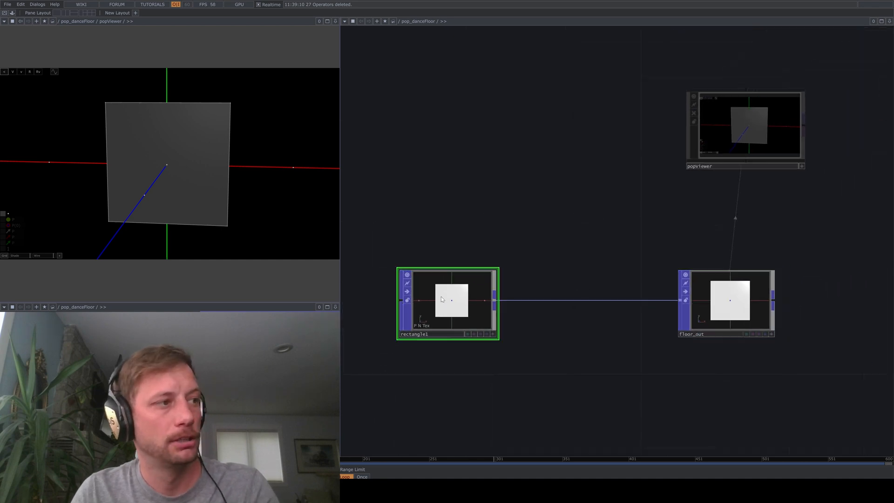
pyautogui.rightClick(443, 301)
pyautogui.click(447, 291)
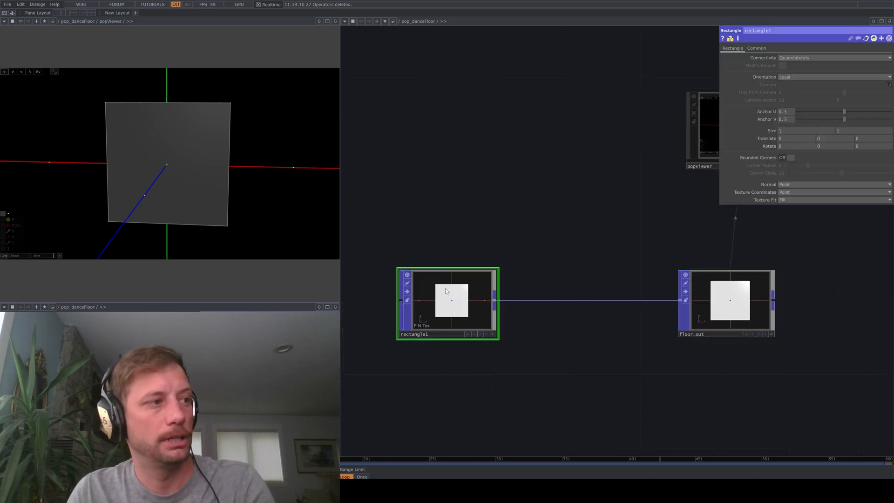
pyautogui.click(792, 59)
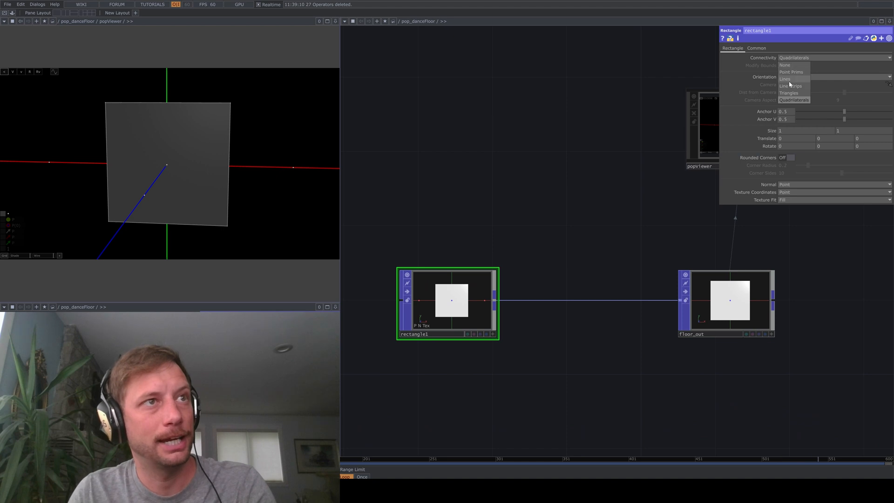
pyautogui.click(784, 86)
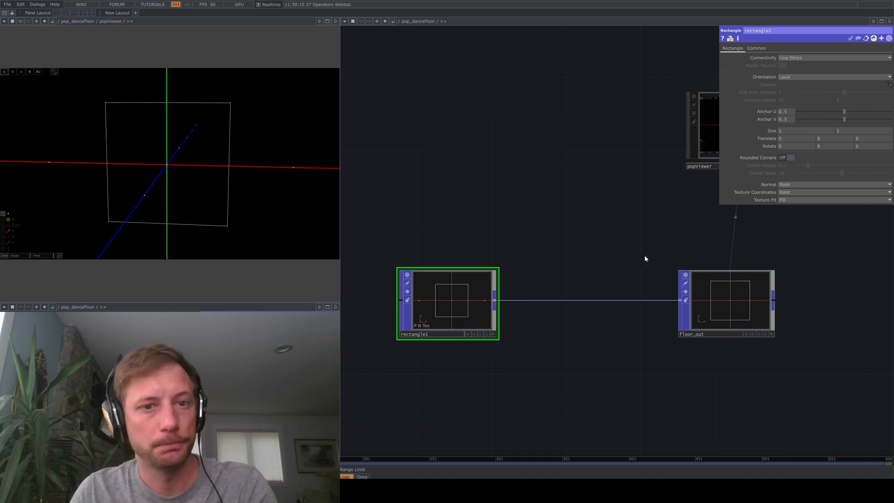
# Insert a Line Divide POP between rectangle1 and floor_out, using 7 divisions per segment, and check its point info.
pyautogui.moveTo(606, 357); pyautogui.dragTo(569, 353)
pyautogui.moveTo(687, 303); pyautogui.dragTo(731, 290)
pyautogui.middleClick(390, 301)
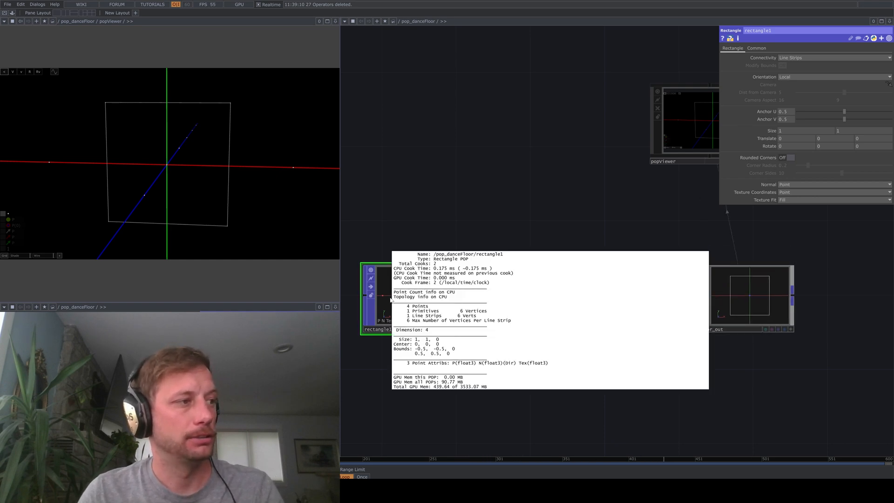
pyautogui.rightClick(459, 298)
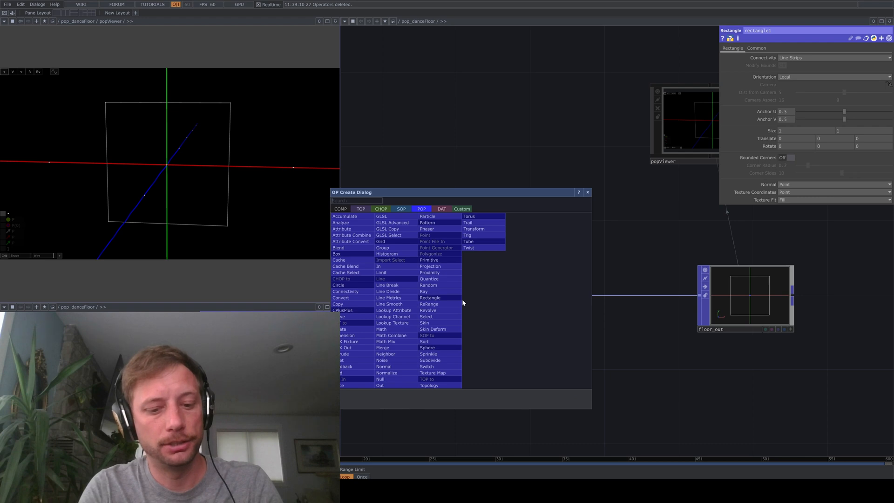
pyautogui.click(399, 295)
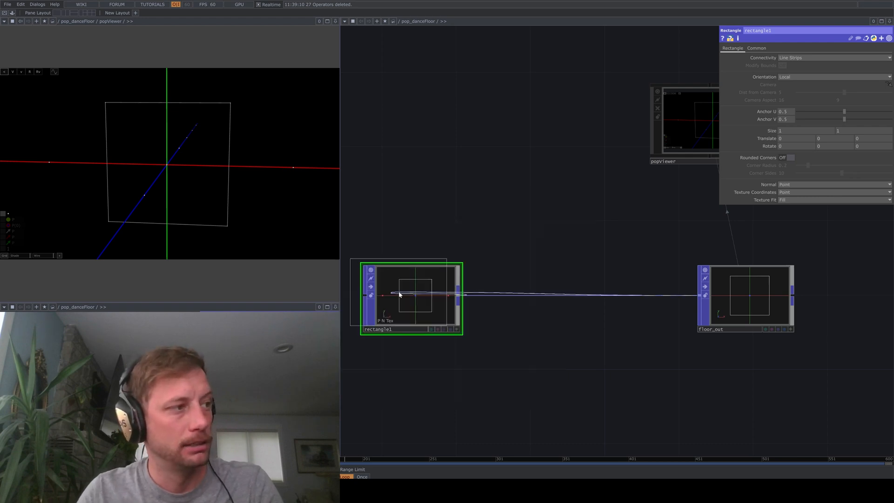
pyautogui.click(522, 298)
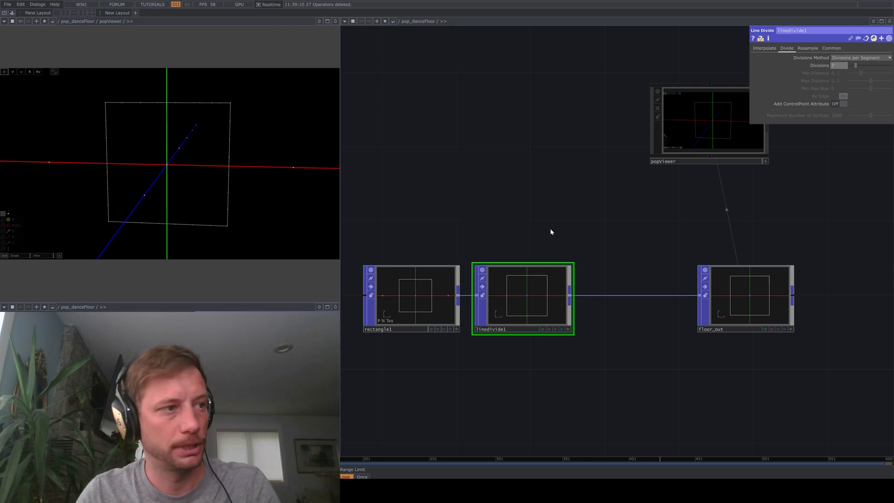
pyautogui.middleClick(528, 302)
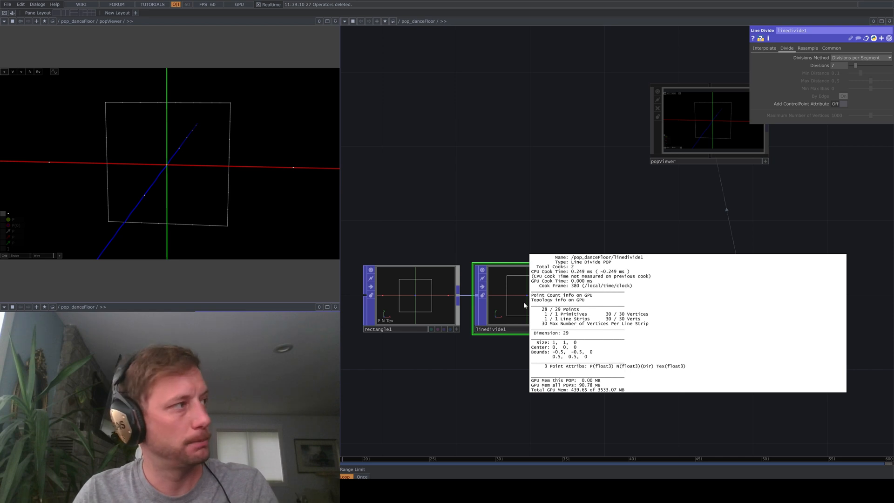
# Insert a Primitive POP between linedivide1 and floor_out and turn on its Delete Primitives and Keep Points option.
pyautogui.moveTo(581, 315); pyautogui.dragTo(562, 305)
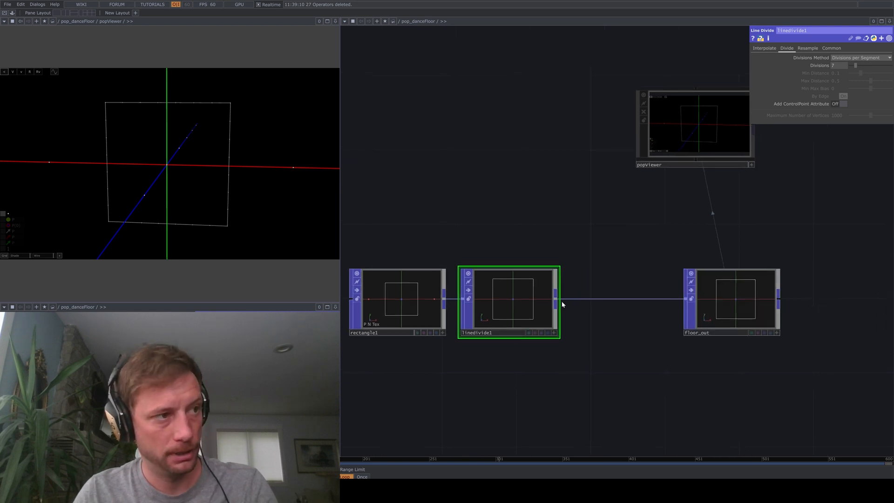
pyautogui.rightClick(562, 304)
pyautogui.write('pr')
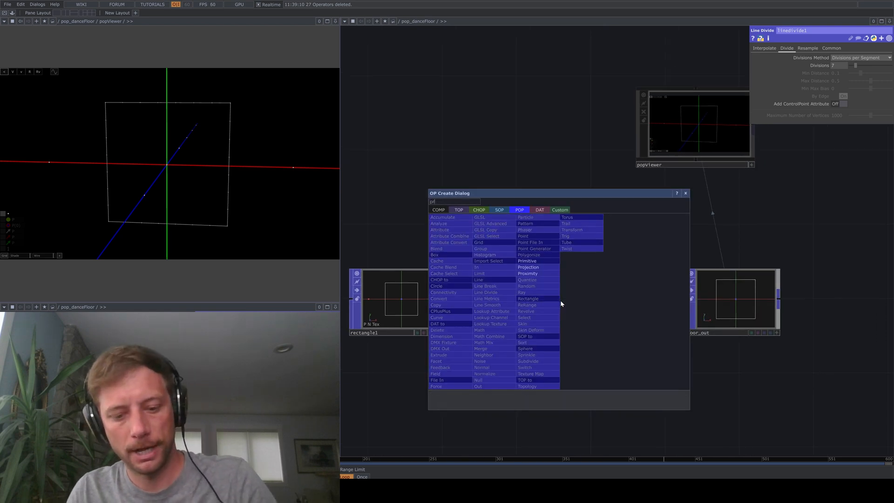
pyautogui.write('im')
pyautogui.click(540, 261)
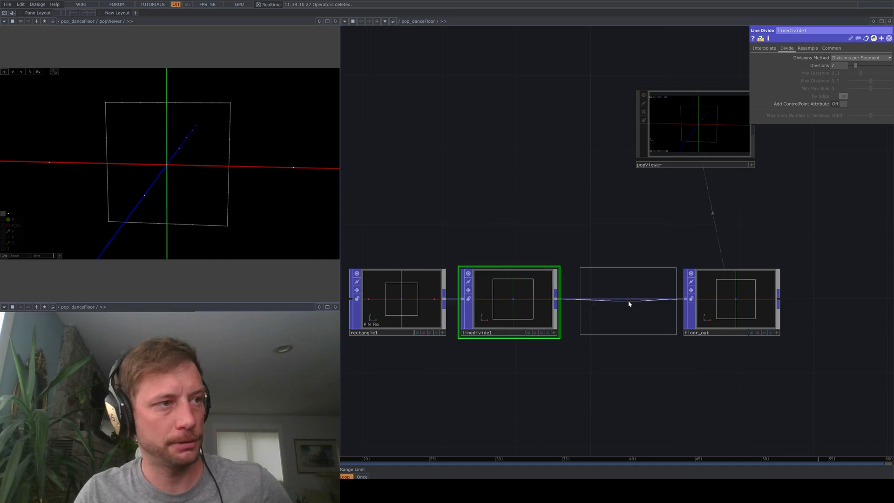
pyautogui.click(629, 303)
pyautogui.moveTo(699, 309); pyautogui.dragTo(739, 310)
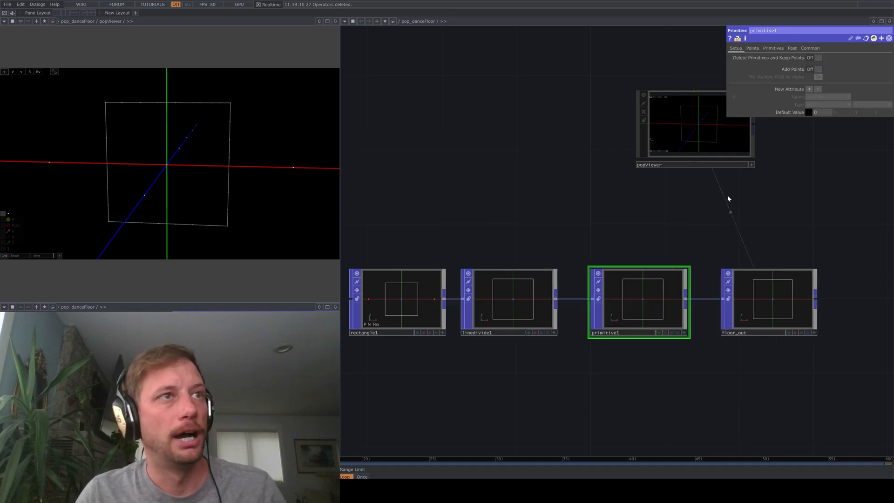
pyautogui.click(812, 57)
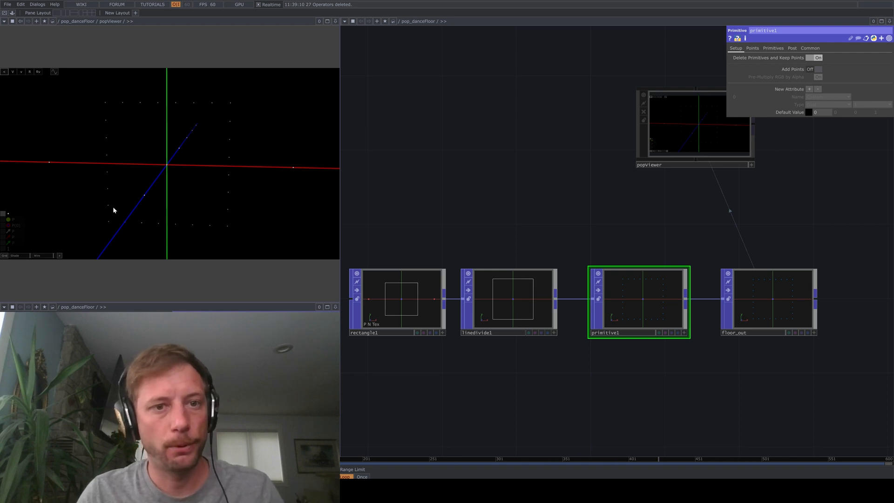
# Try popViewer's dot color, P(0) dot ring and P vector displays on the floor points.
pyautogui.moveTo(198, 224); pyautogui.dragTo(158, 199)
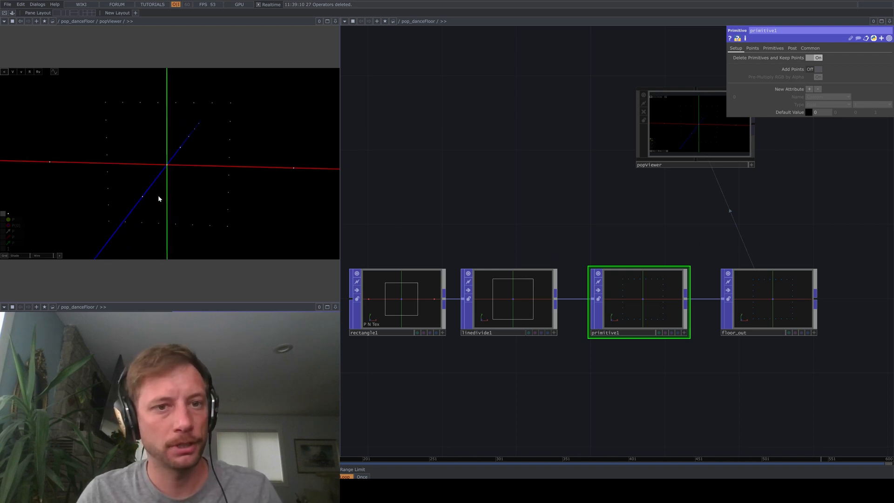
pyautogui.click(4, 218)
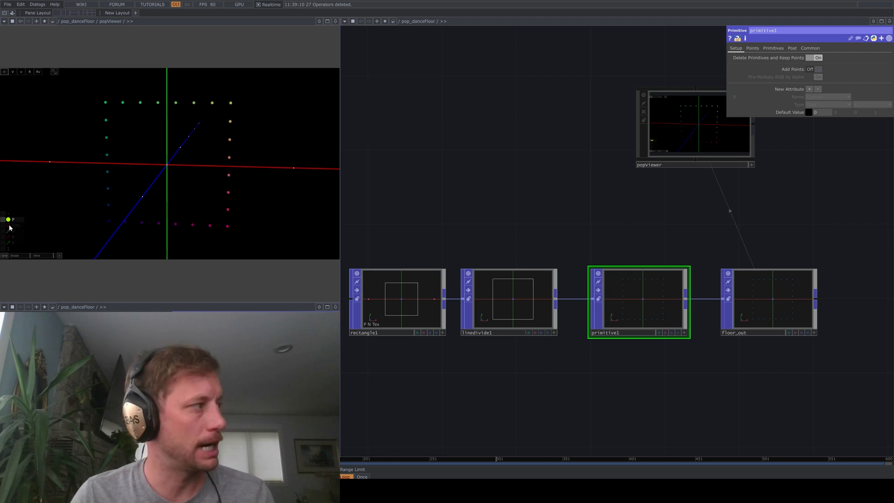
pyautogui.click(10, 227)
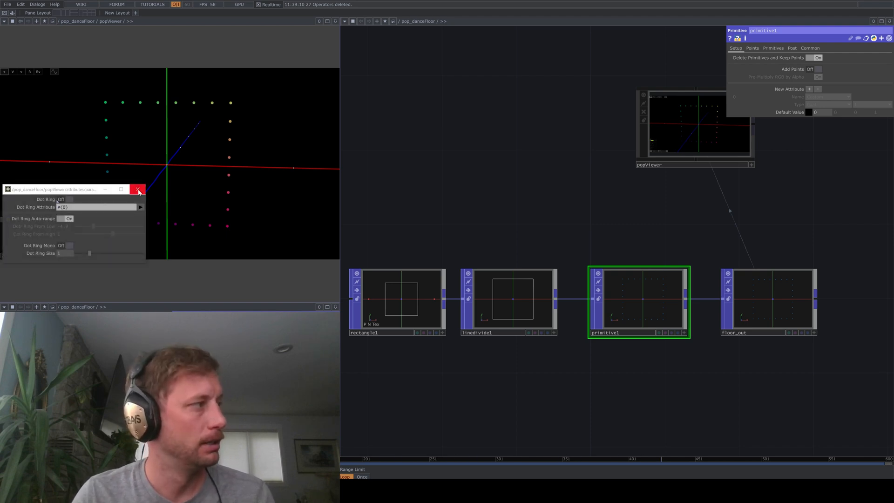
pyautogui.click(137, 189)
pyautogui.click(4, 226)
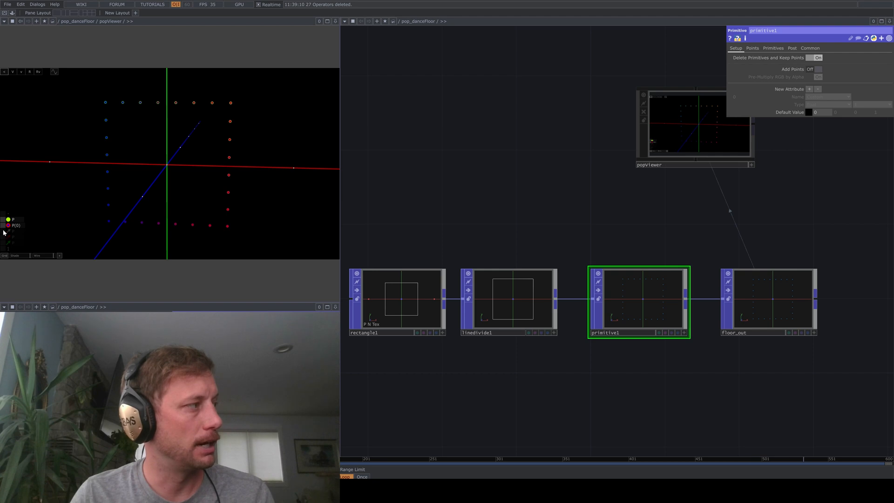
pyautogui.click(4, 230)
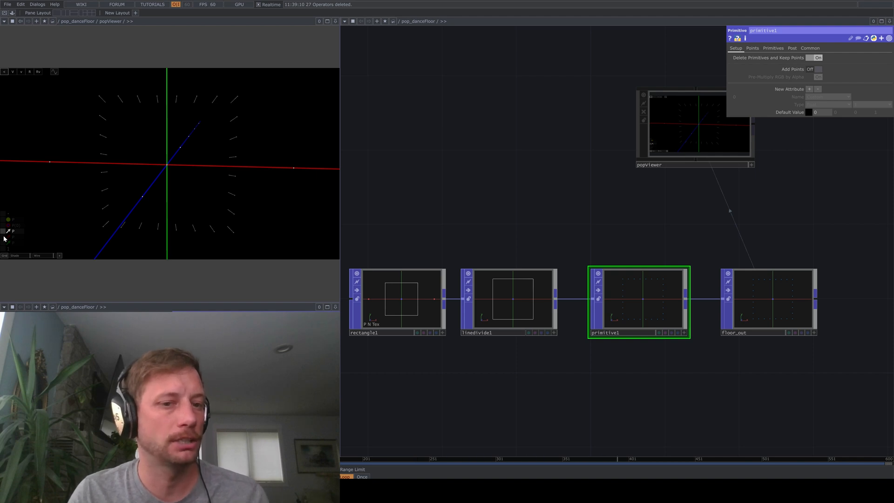
# Turn on popViewer's dot color display for the P attribute, with Auto-range on and Dot Color Size set to 10.
pyautogui.click(3, 219)
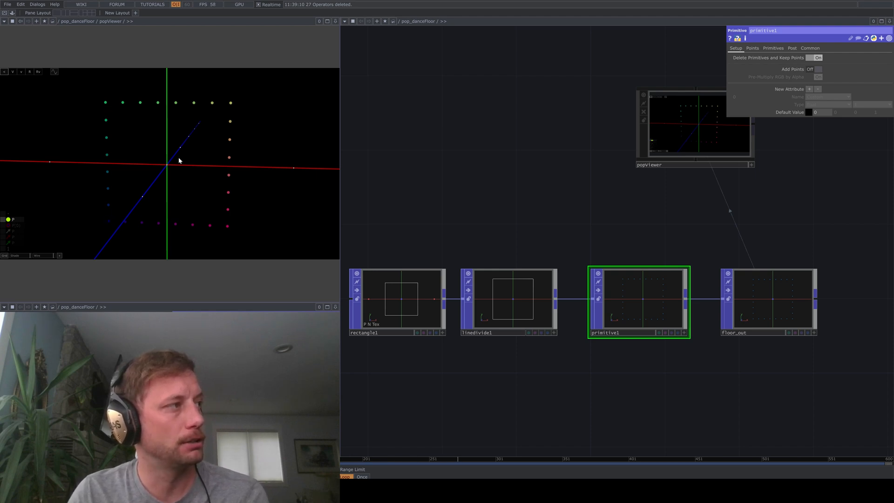
pyautogui.click(9, 222)
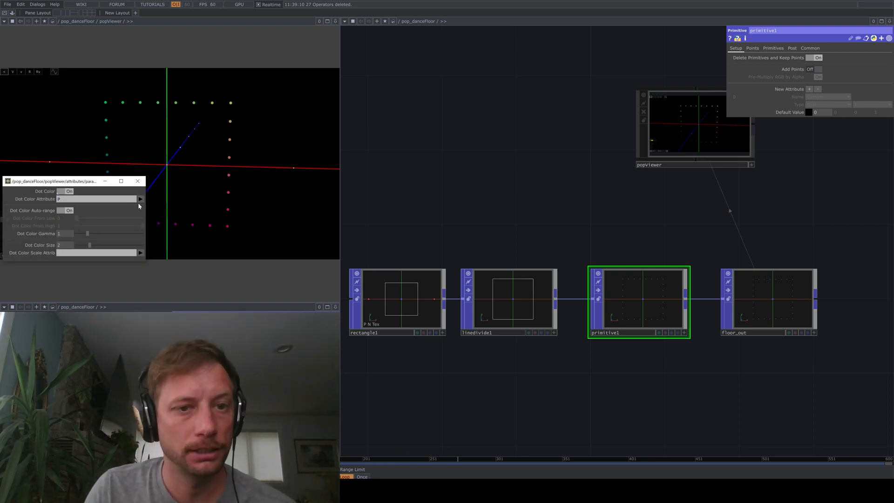
pyautogui.click(69, 211)
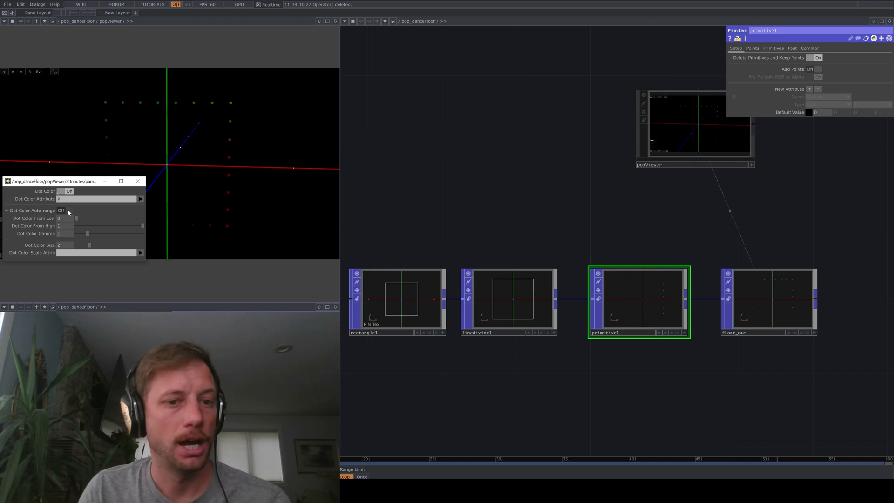
pyautogui.click(69, 210)
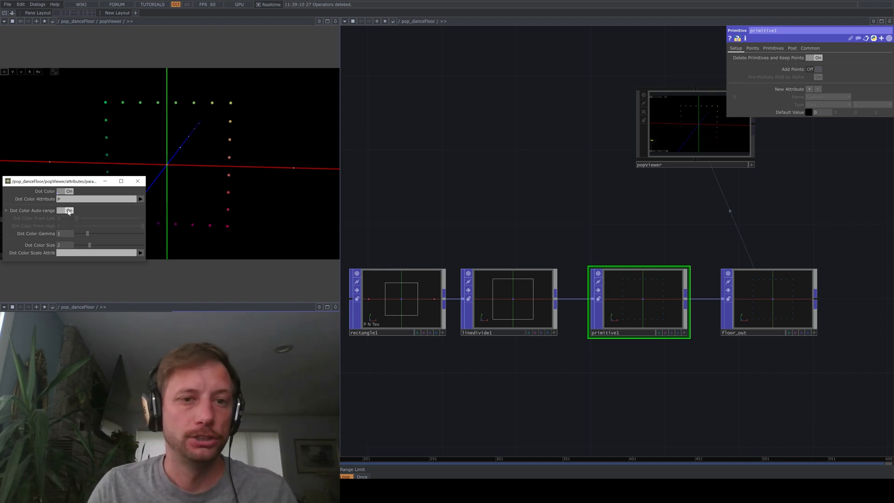
pyautogui.click(69, 210)
pyautogui.click(69, 211)
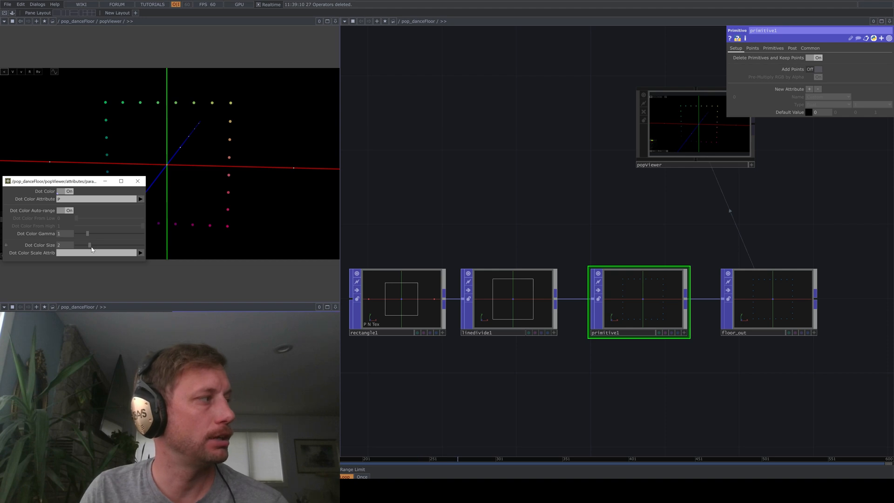
pyautogui.moveTo(90, 246); pyautogui.dragTo(146, 243)
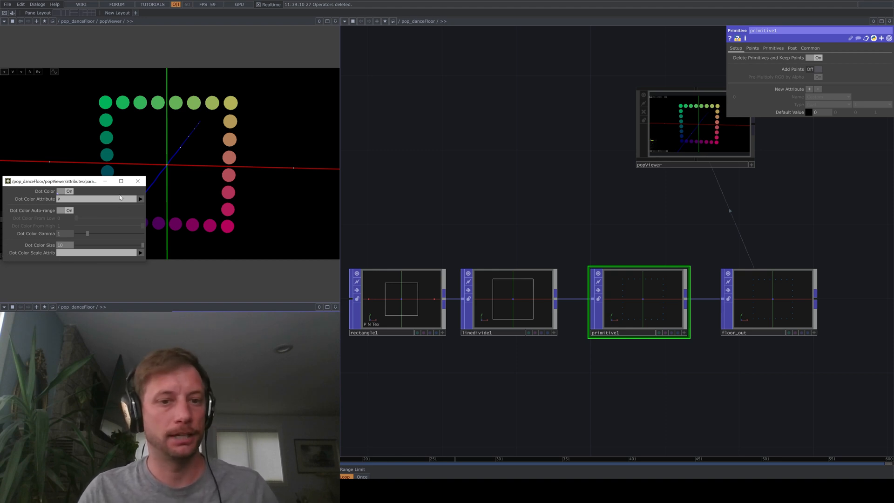
pyautogui.click(105, 181)
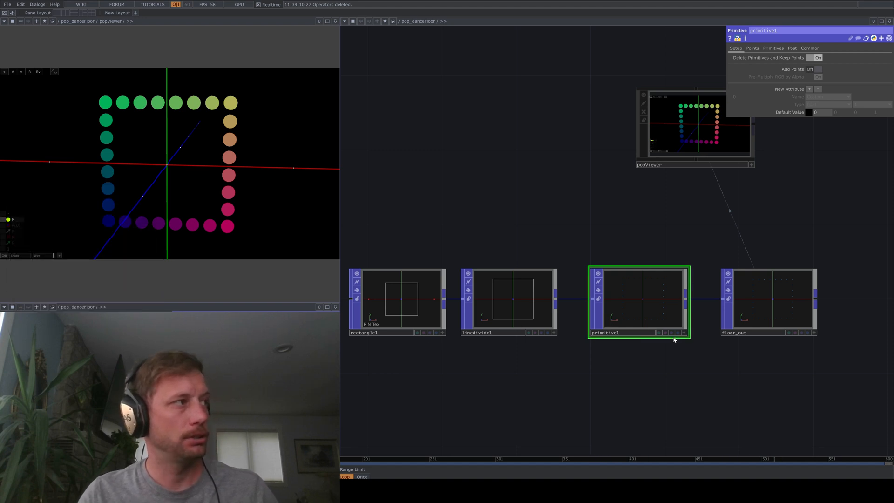
# Move floor_out farther from primitive1 to leave room for another operator between them.
pyautogui.moveTo(692, 371); pyautogui.dragTo(668, 370)
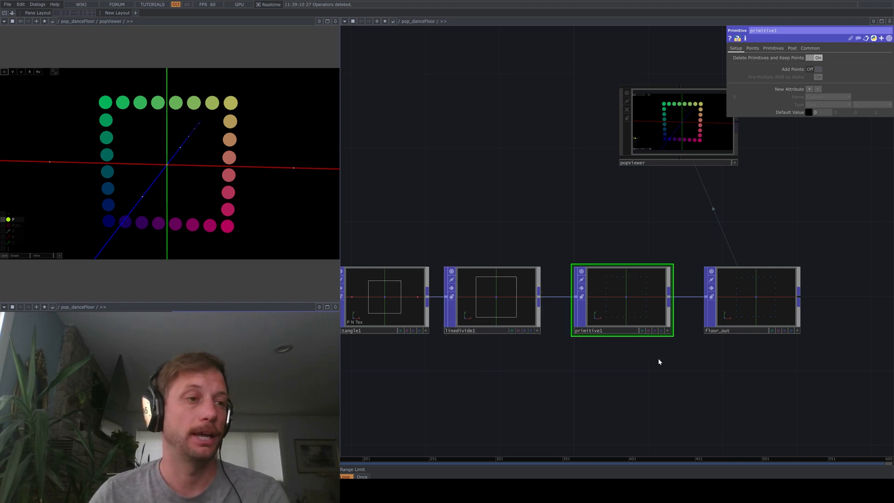
pyautogui.moveTo(696, 316); pyautogui.dragTo(667, 320)
pyautogui.moveTo(719, 310); pyautogui.dragTo(773, 310)
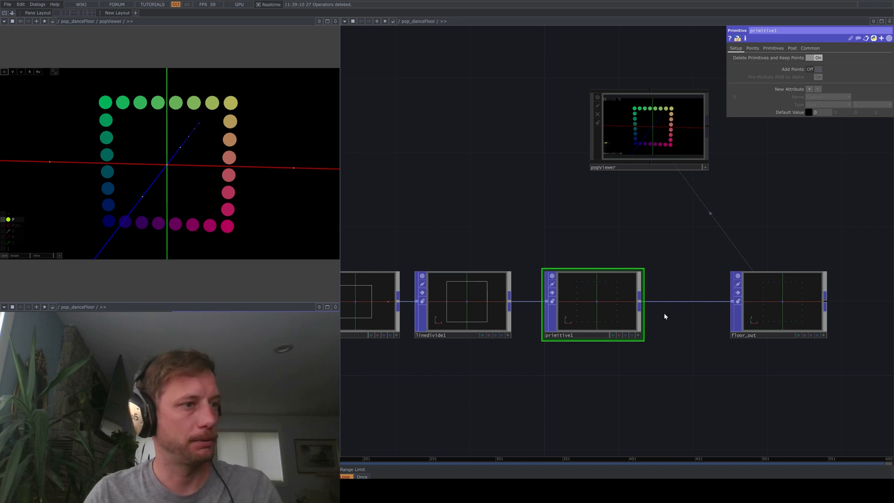
# Insert a Transform POP between primitive1 and floor_out, moving floor_out farther along the chain to make room.
pyautogui.press('Tab')
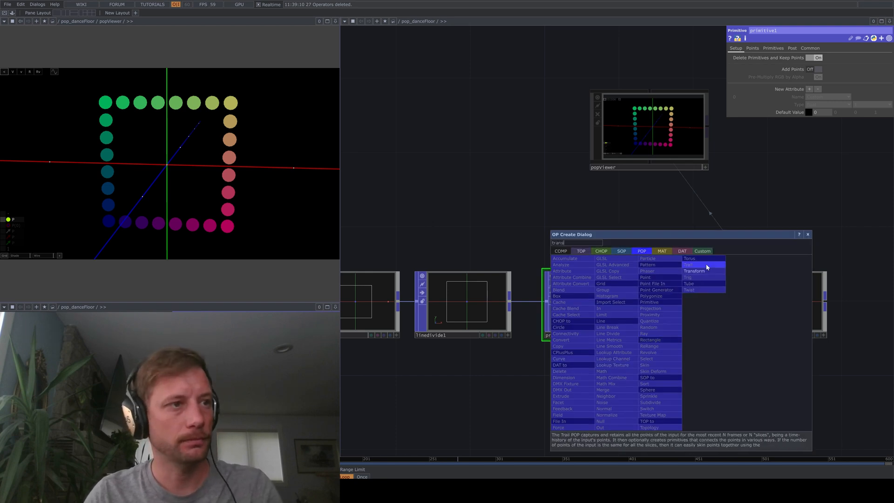
pyautogui.click(694, 271)
pyautogui.click(686, 326)
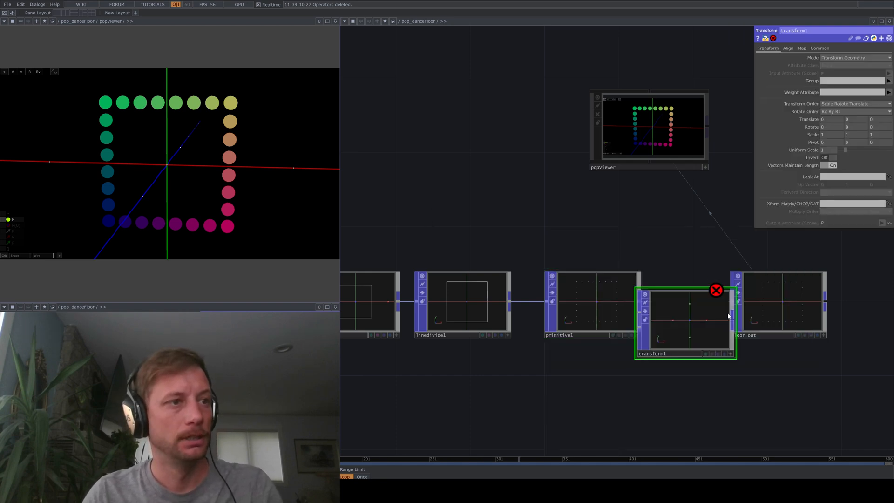
pyautogui.click(702, 323)
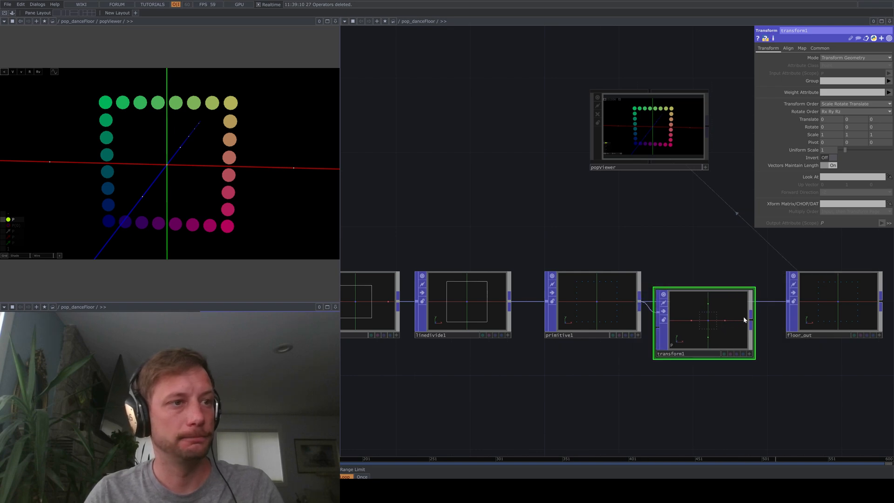
pyautogui.moveTo(751, 320); pyautogui.dragTo(788, 302)
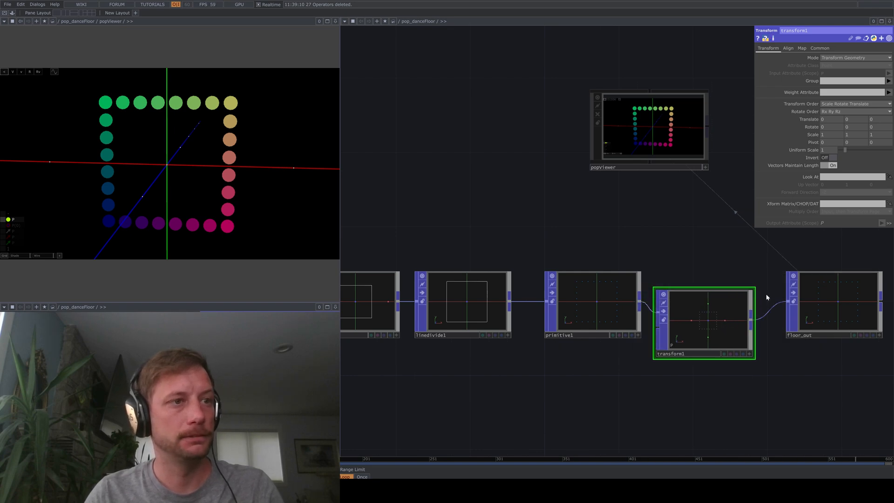
# Set transform1's Translate X and Y to 0.5 and reframe the floor points in popViewer.
pyautogui.click(787, 49)
pyautogui.click(833, 77)
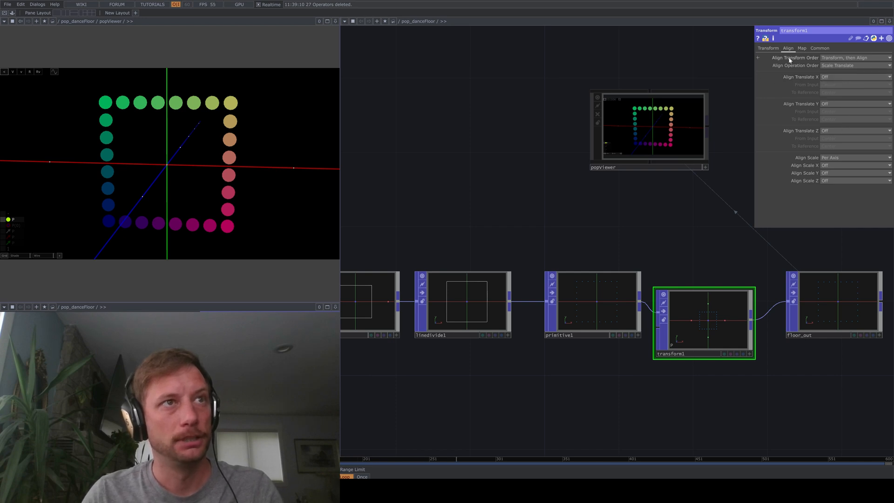
pyautogui.click(768, 48)
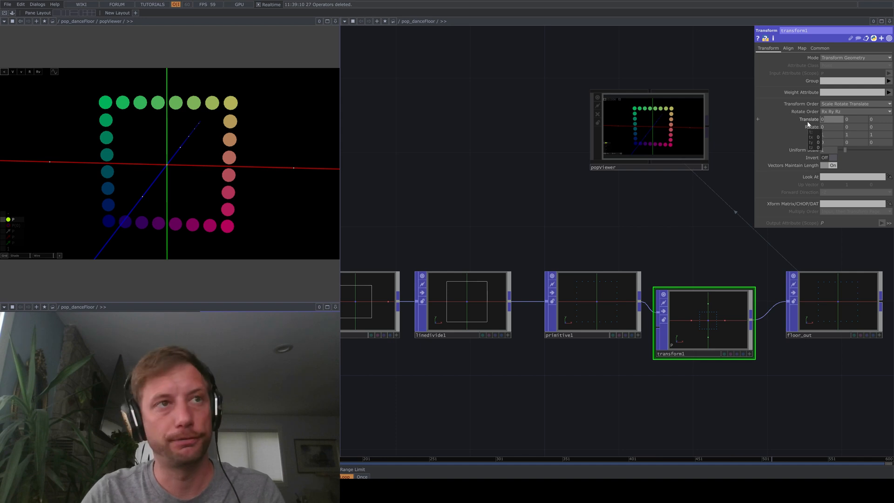
pyautogui.press('Return')
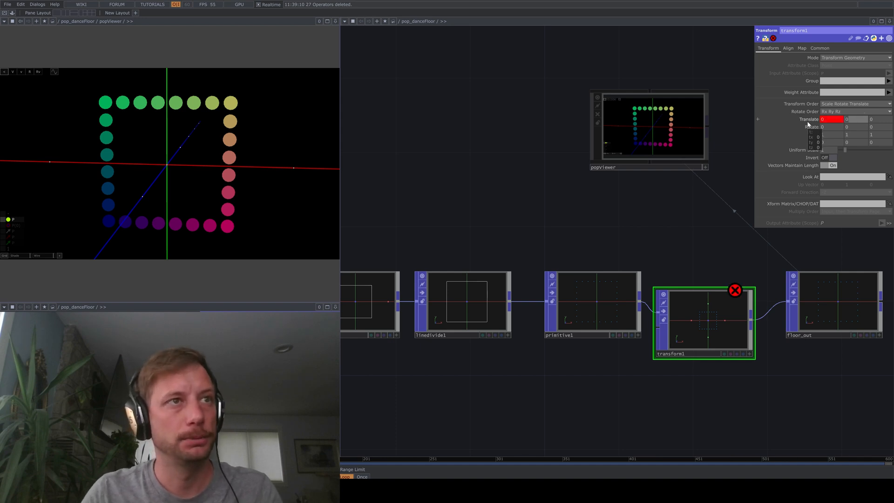
pyautogui.click(809, 124)
pyautogui.click(820, 130)
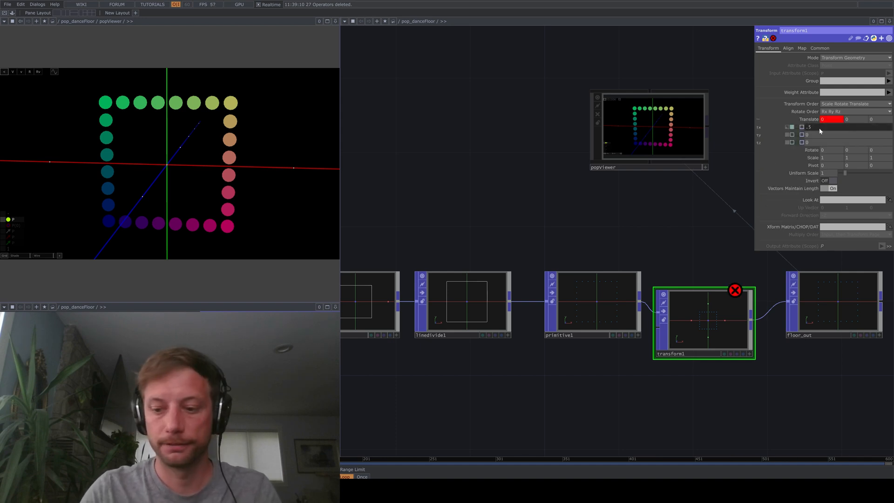
pyautogui.write('.5')
pyautogui.press('Return')
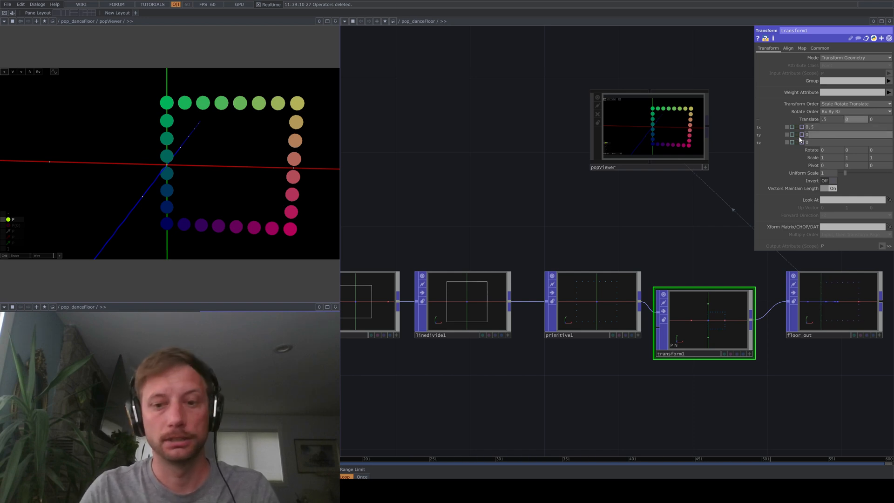
pyautogui.write('5')
pyautogui.press('Return')
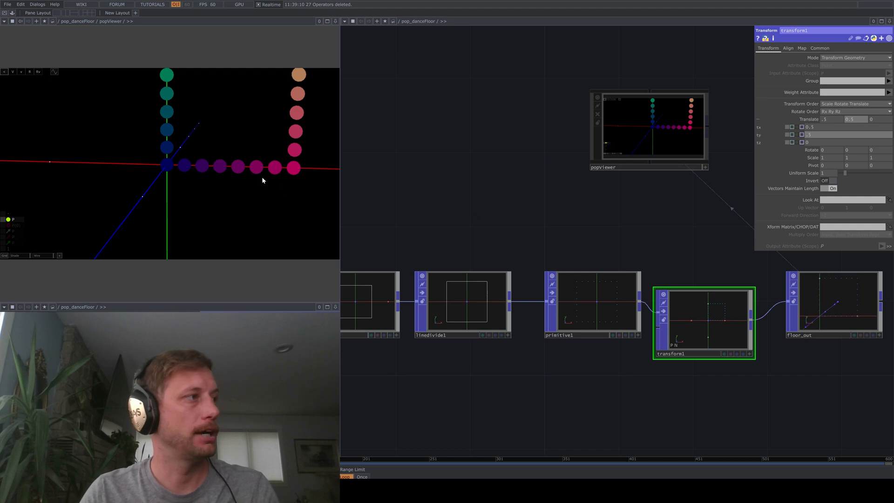
pyautogui.press('h')
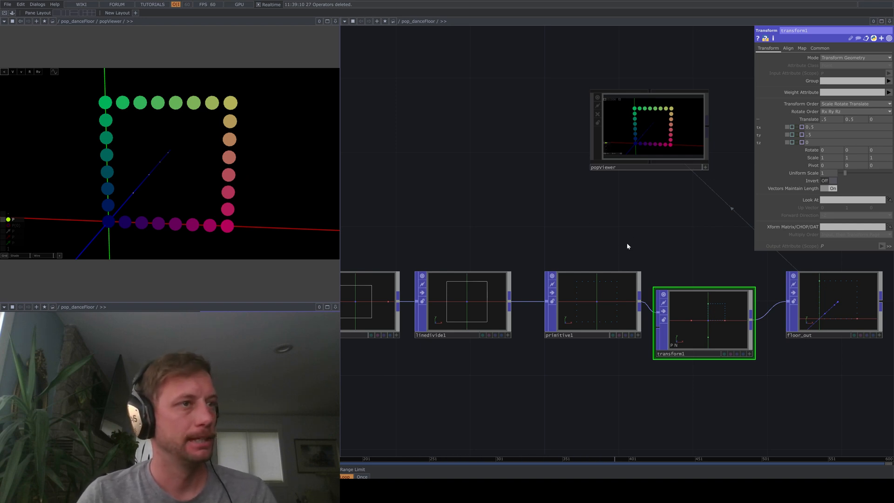
# Turn on the point number display for the floor points in popViewer.
pyautogui.moveTo(603, 227); pyautogui.dragTo(473, 207)
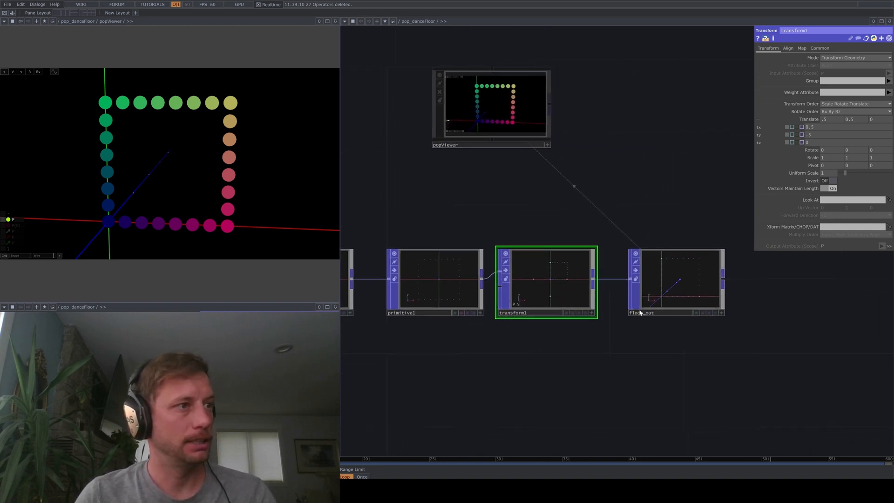
pyautogui.moveTo(638, 348); pyautogui.dragTo(602, 345)
pyautogui.click(628, 275)
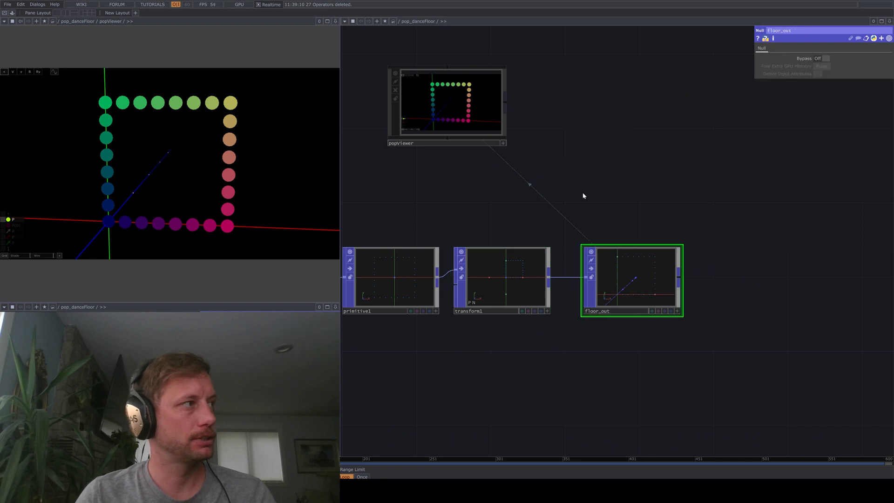
pyautogui.click(515, 266)
pyautogui.moveTo(484, 208); pyautogui.dragTo(545, 209)
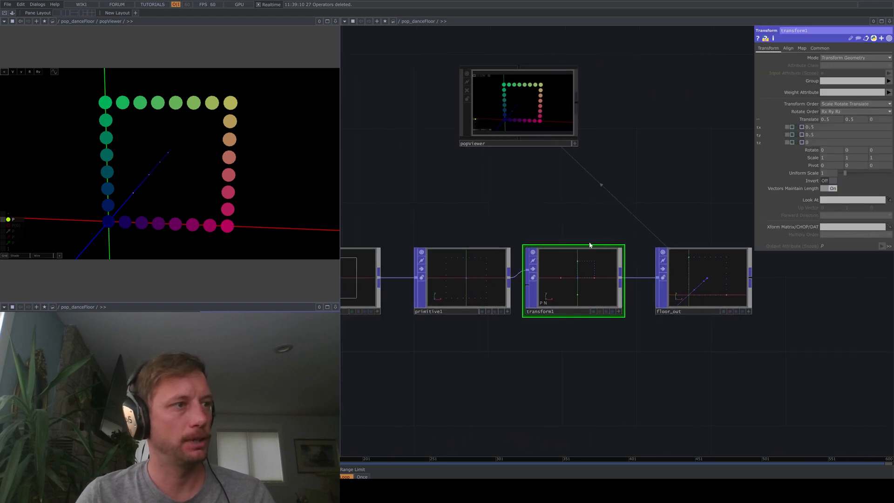
pyautogui.moveTo(621, 351); pyautogui.dragTo(588, 350)
pyautogui.moveTo(647, 291); pyautogui.dragTo(632, 279)
pyautogui.click(6, 250)
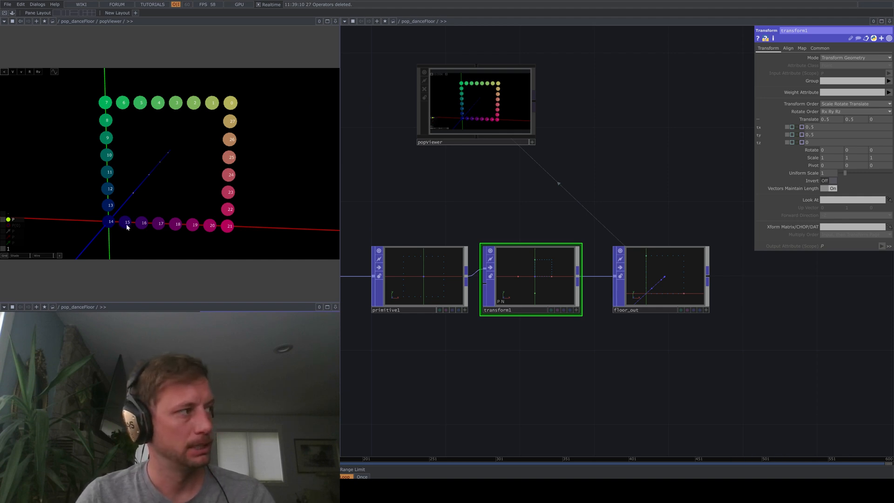
# Move floor_out farther from transform1 and insert a Sort POP between them.
pyautogui.moveTo(665, 293); pyautogui.dragTo(738, 291)
pyautogui.moveTo(703, 345); pyautogui.dragTo(646, 343)
pyautogui.moveTo(711, 278); pyautogui.dragTo(766, 278)
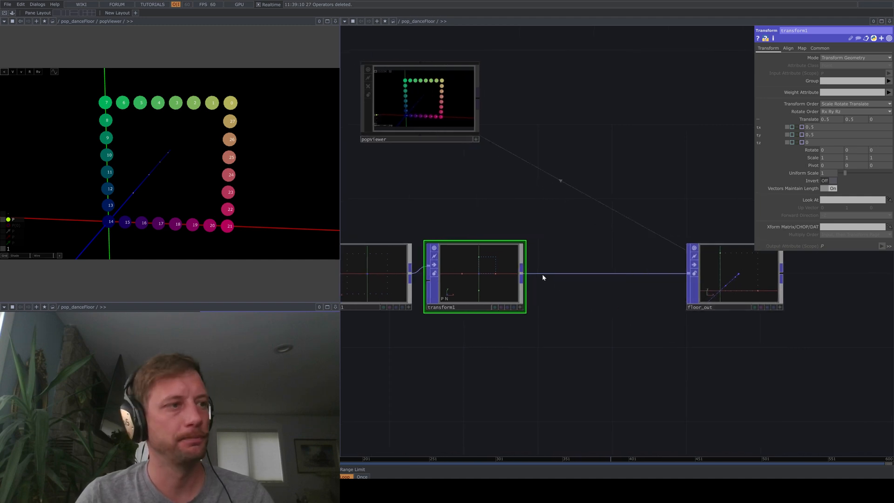
pyautogui.rightClick(523, 274)
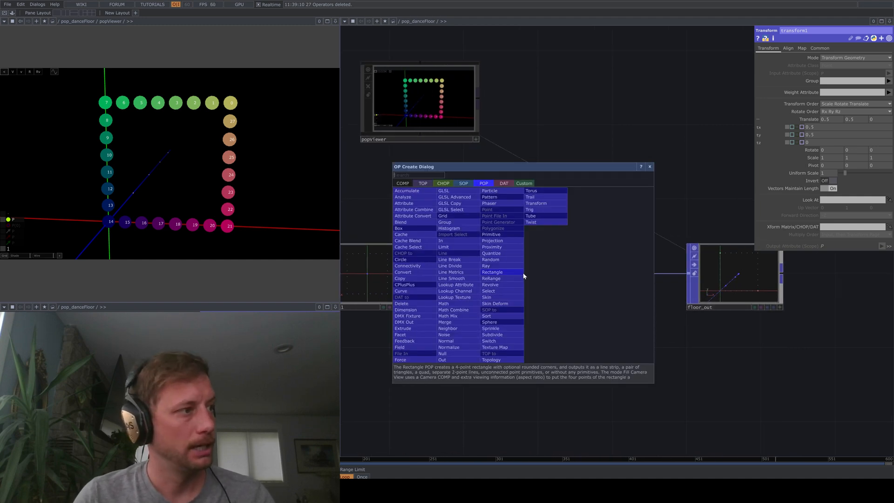
pyautogui.write('so')
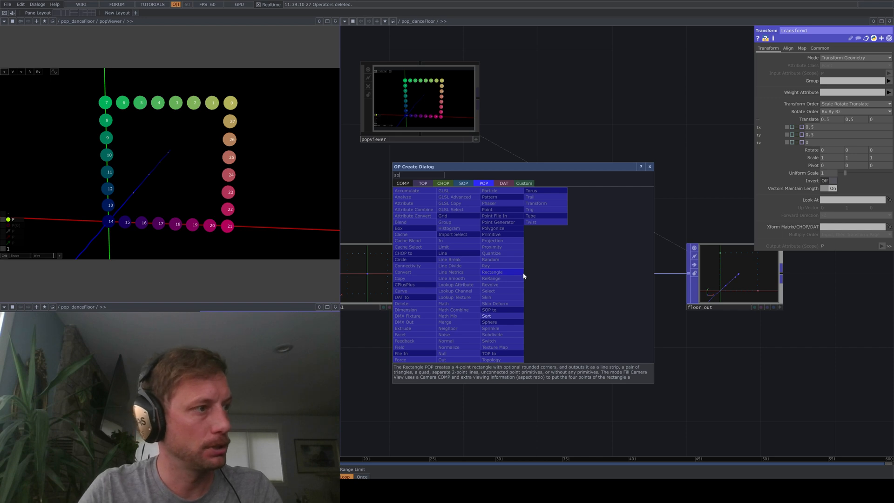
pyautogui.click(495, 316)
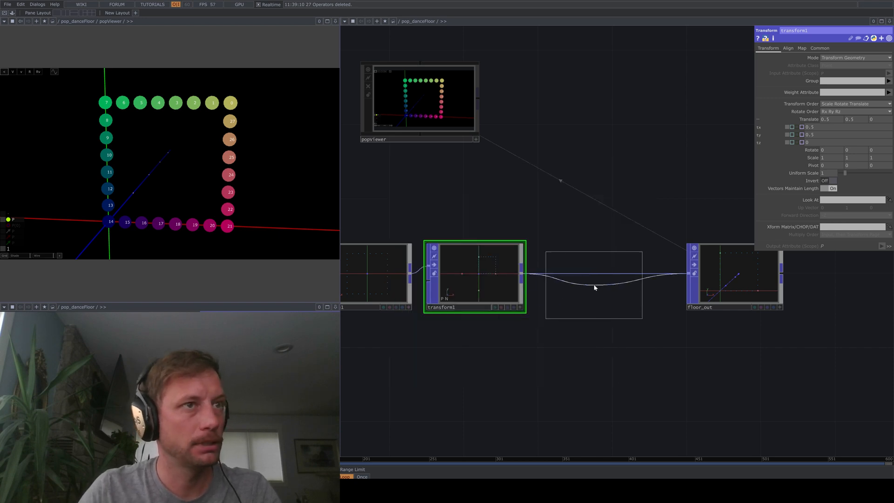
pyautogui.click(591, 284)
# Turn on Shift in sort1's point settings and set its Offset to 13.
pyautogui.click(814, 123)
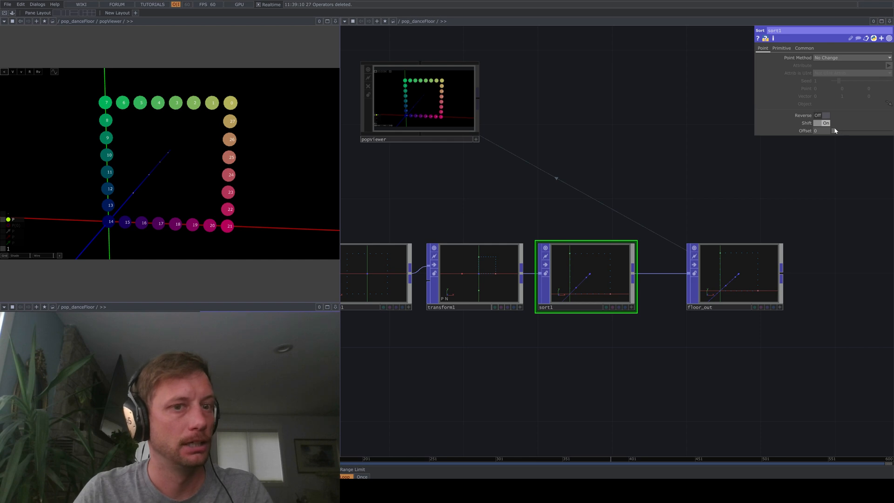
pyautogui.moveTo(833, 131); pyautogui.dragTo(893, 144)
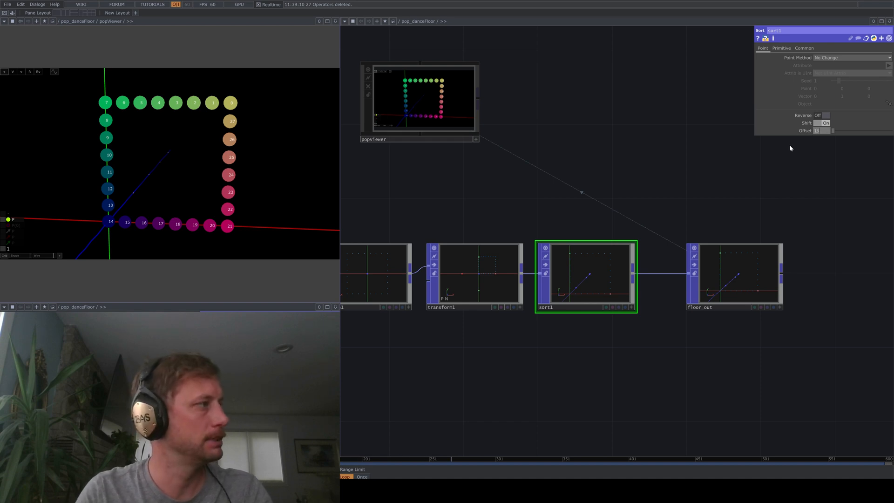
pyautogui.press('BackSpace')
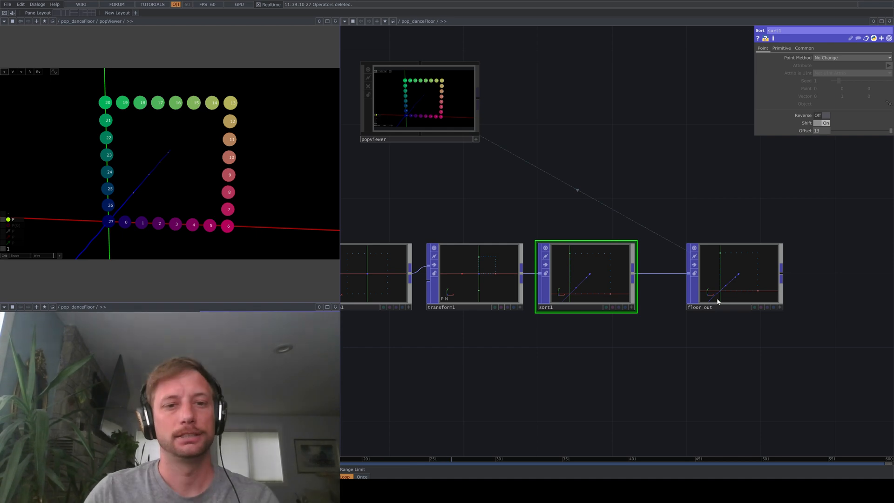
# Examine the operator information of floor_out and sort1 for their point counts and attributes.
pyautogui.middleClick(735, 277)
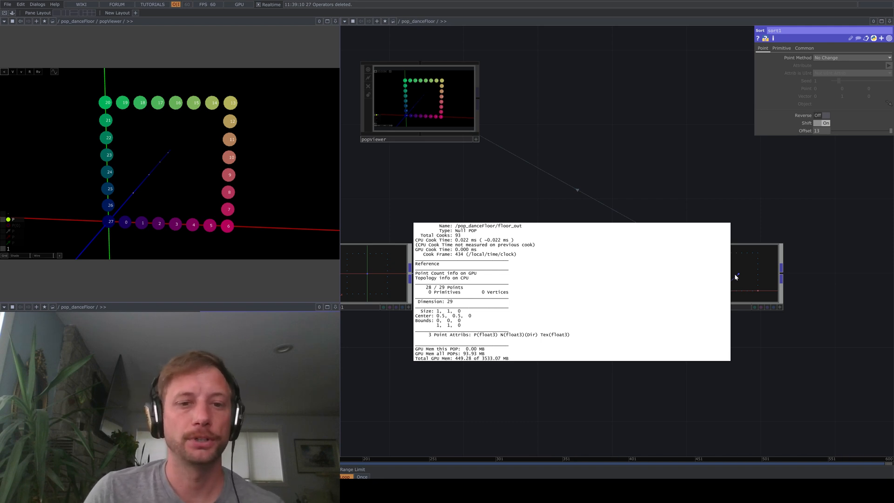
pyautogui.moveTo(736, 277); pyautogui.dragTo(722, 286, button='middle')
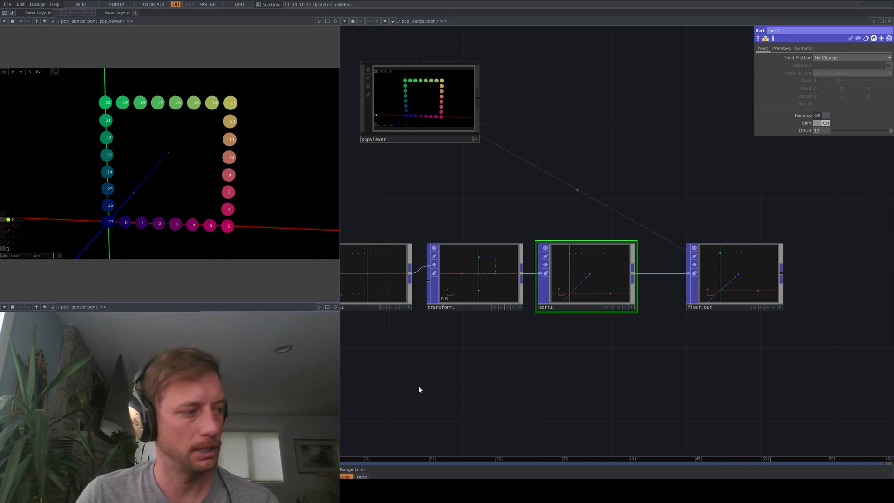
pyautogui.moveTo(648, 353); pyautogui.dragTo(687, 341)
pyautogui.press('u')
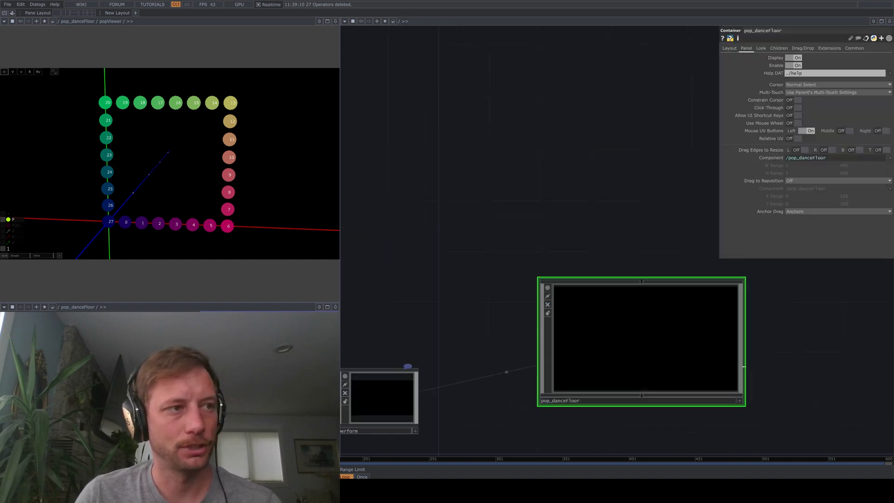
pyautogui.press('i')
pyautogui.scroll(4, 659, 272)
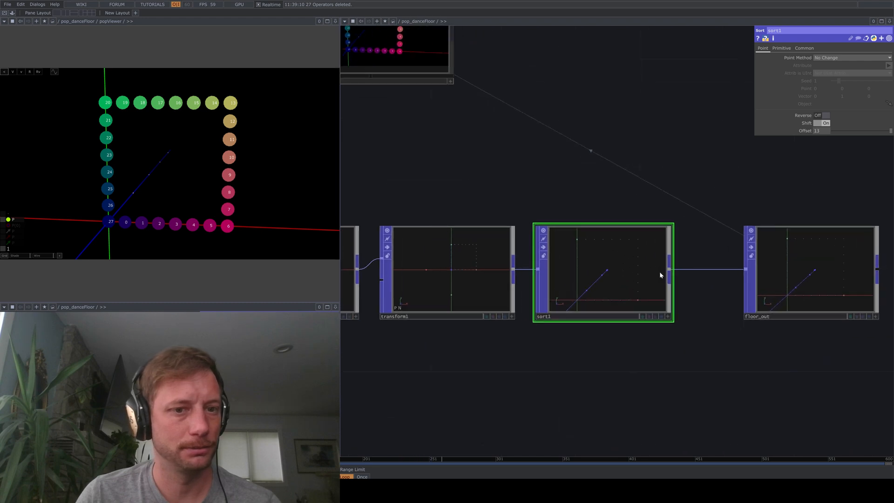
pyautogui.scroll(1, 659, 274)
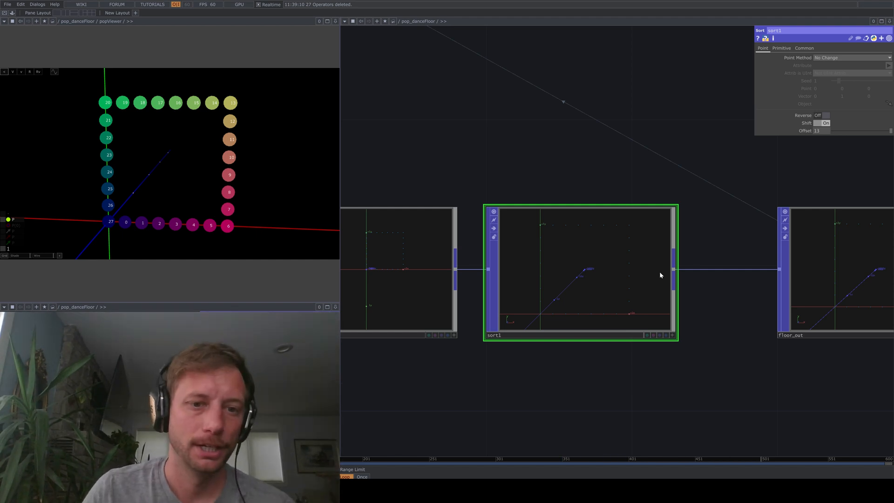
pyautogui.middleClick(633, 287)
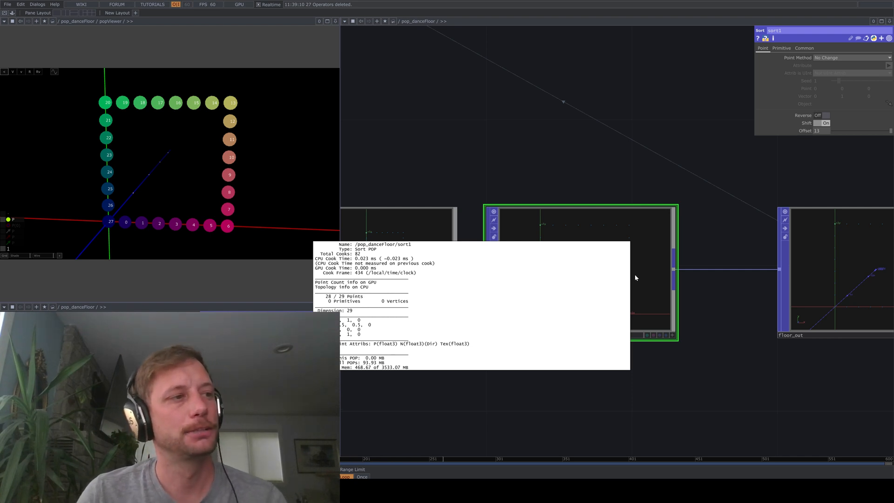
# Paste the copied Point POP with the manually entered positions into the network and place it above sort1.
pyautogui.moveTo(641, 280); pyautogui.dragTo(377, 429, button='middle')
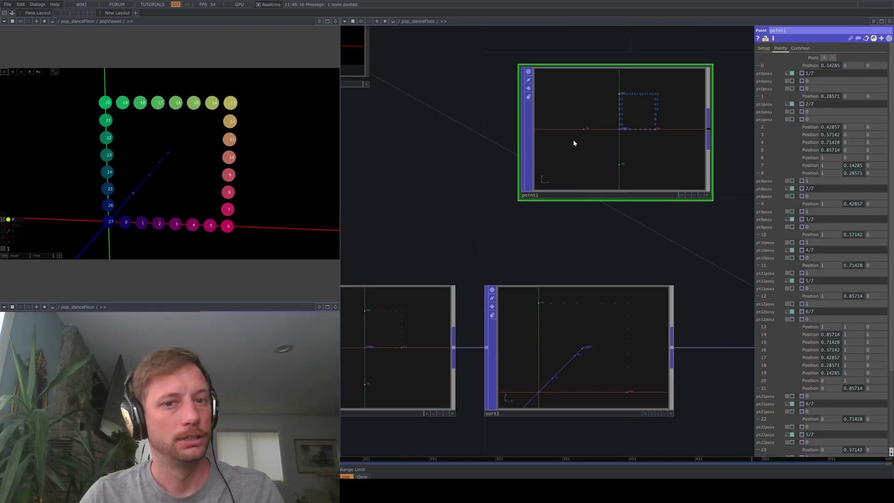
pyautogui.hotkey('ctrl', 'v')
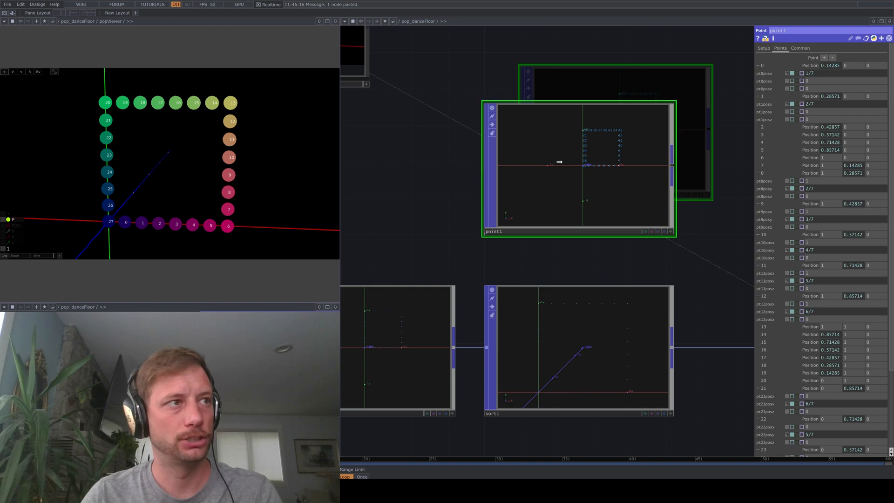
pyautogui.click(561, 163)
# Examine point1's operator information, the position expressions of its first points and its point numbering.
pyautogui.middleClick(592, 160)
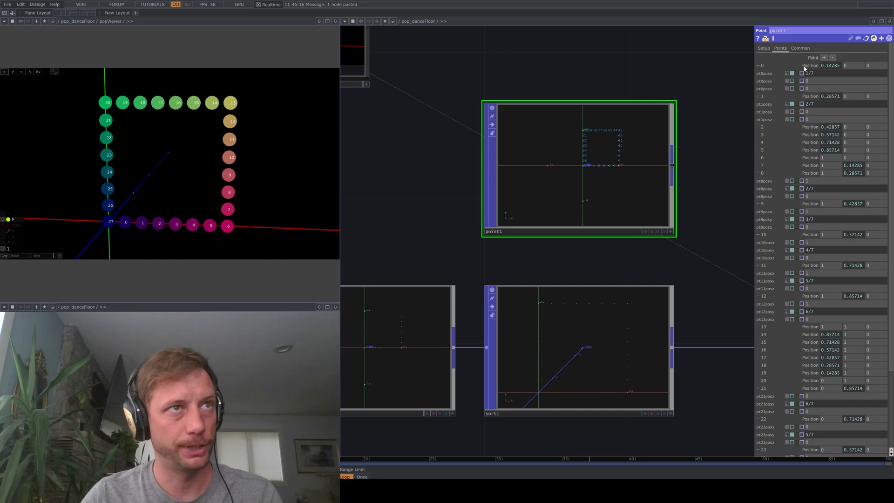
pyautogui.click(808, 73)
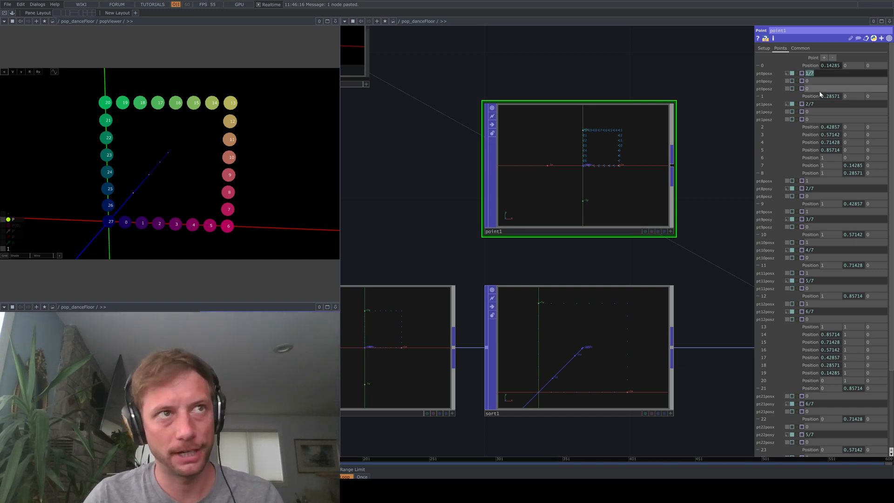
pyautogui.click(812, 104)
pyautogui.scroll(3, 601, 135)
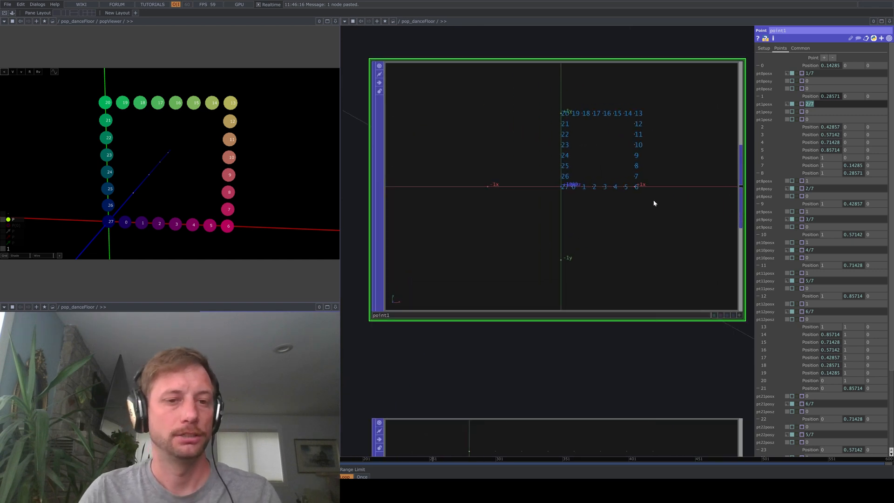
pyautogui.scroll(-4, 620, 206)
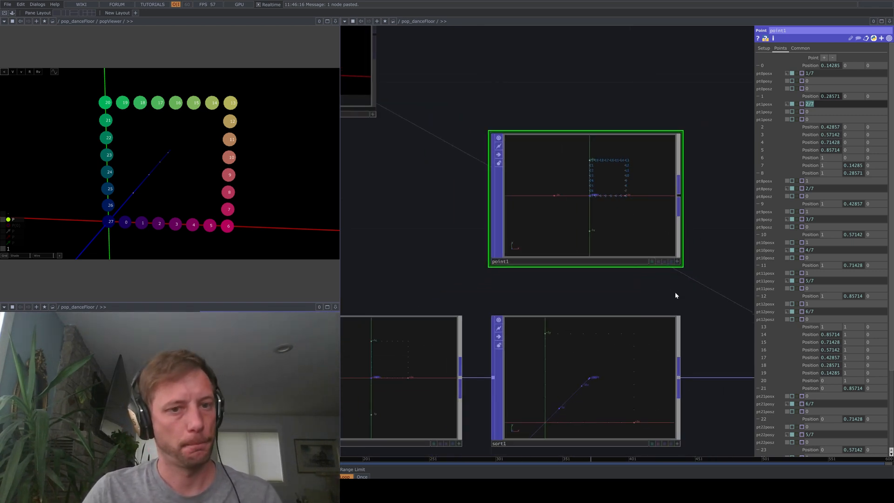
pyautogui.click(588, 208)
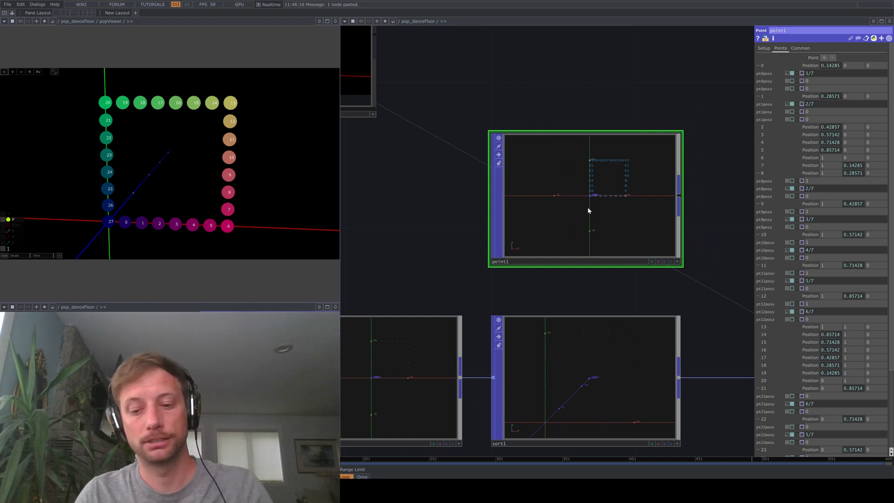
# Delete the pasted point1 operator above sort1.
pyautogui.press('Delete')
pyautogui.scroll(5, 572, 320)
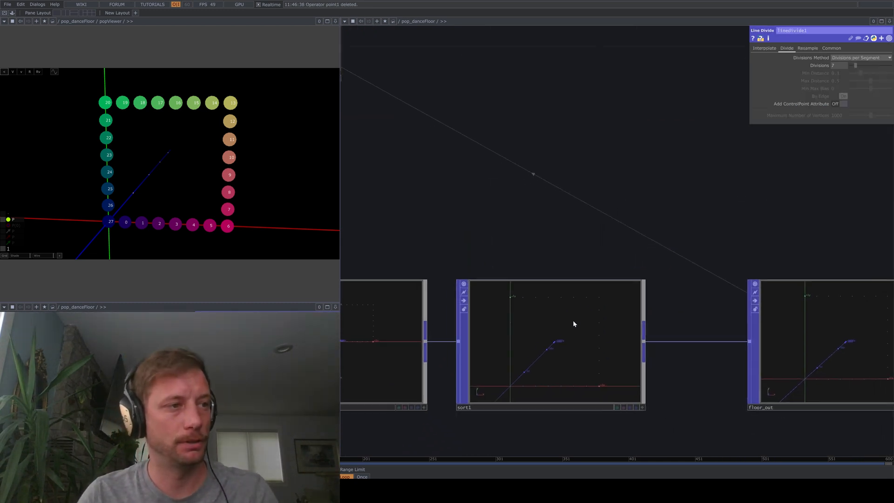
pyautogui.scroll(-5, 551, 373)
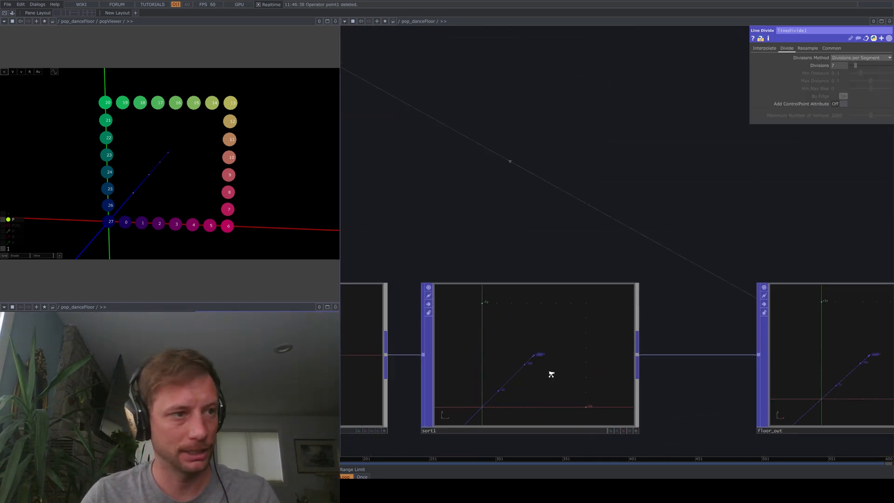
pyautogui.moveTo(579, 368); pyautogui.dragTo(547, 348)
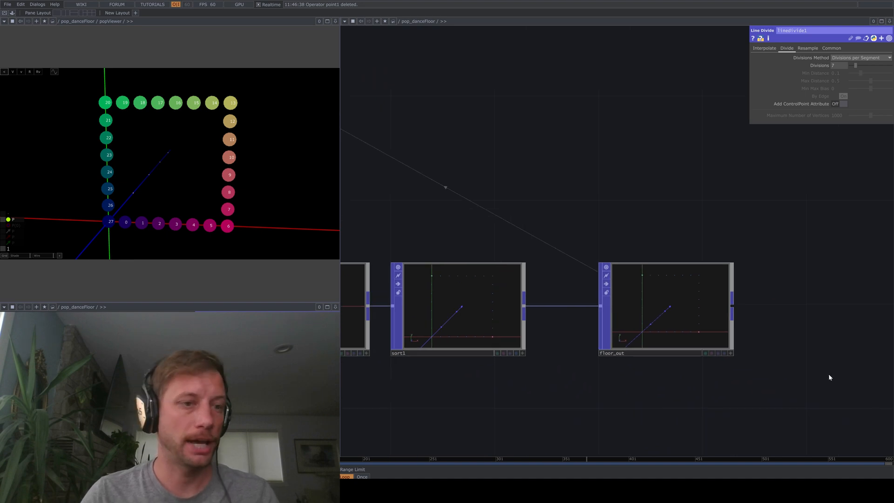
pyautogui.moveTo(653, 401); pyautogui.dragTo(595, 360)
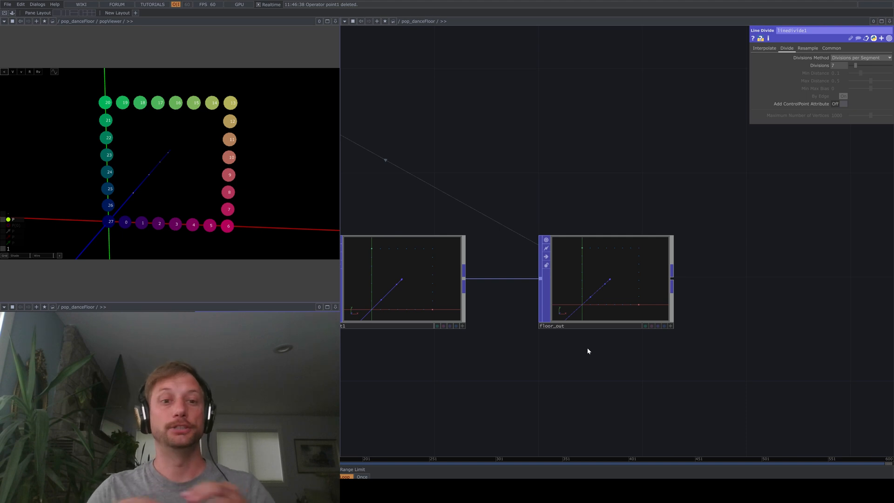
pyautogui.scroll(-5, 762, 362)
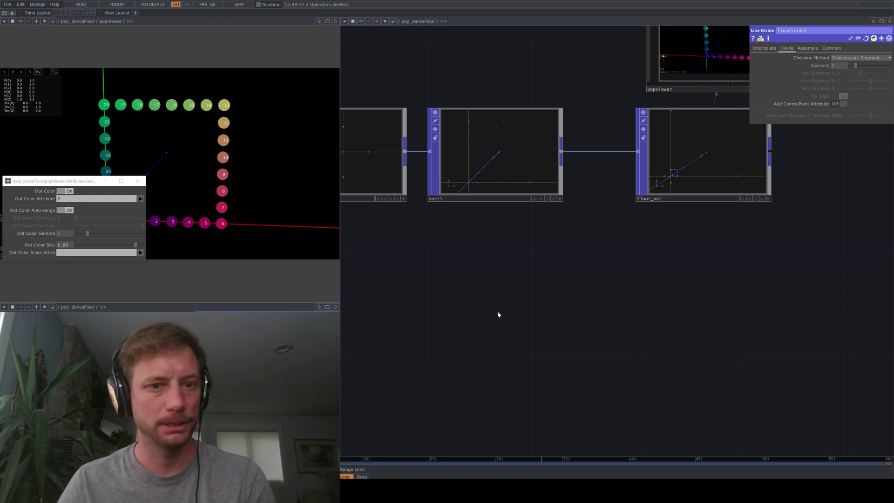
# Add a Line POP below sort1 and set its second point's position to 11, 0, 0.
pyautogui.press('Tab')
pyautogui.write('li')
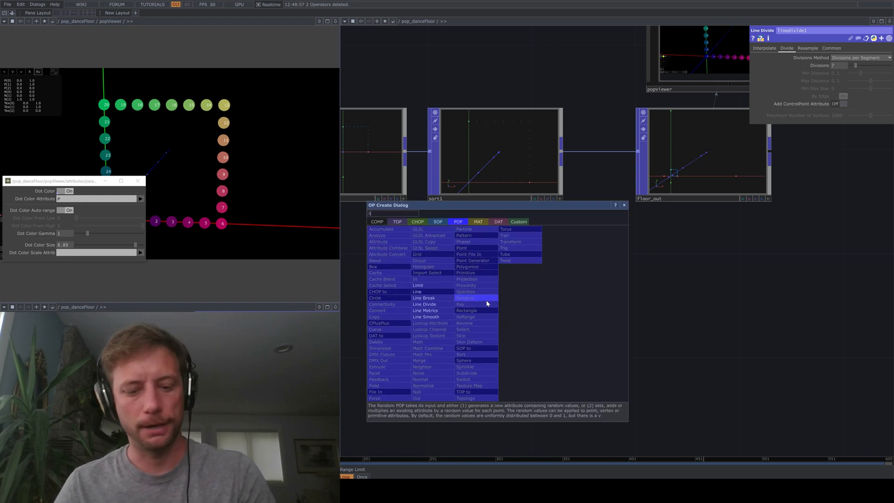
pyautogui.click(417, 291)
pyautogui.click(498, 328)
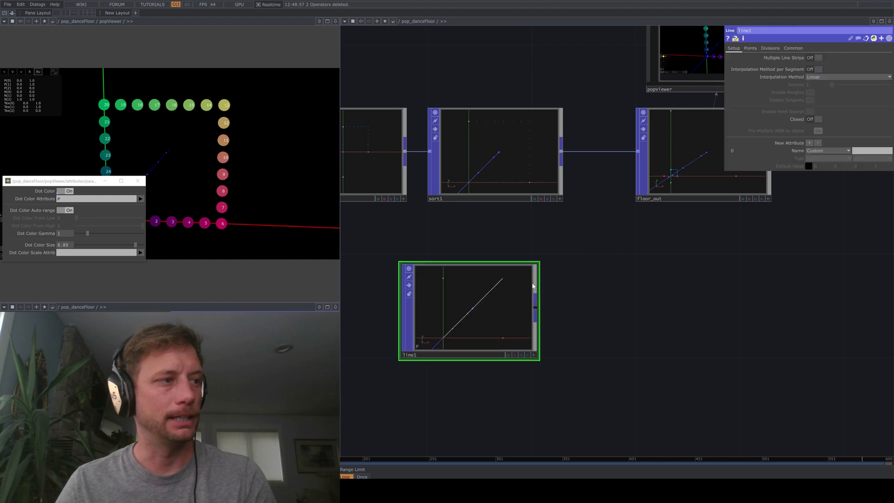
pyautogui.click(750, 49)
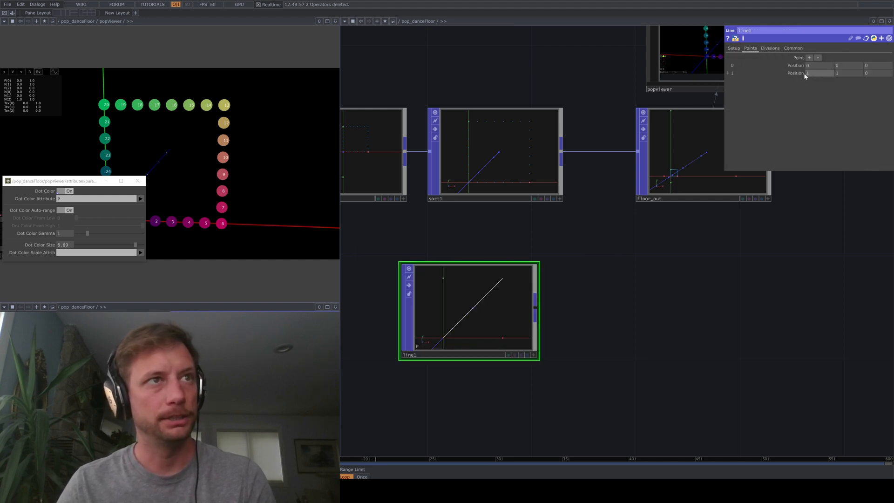
pyautogui.click(826, 74)
pyautogui.write('0')
pyautogui.press('Return')
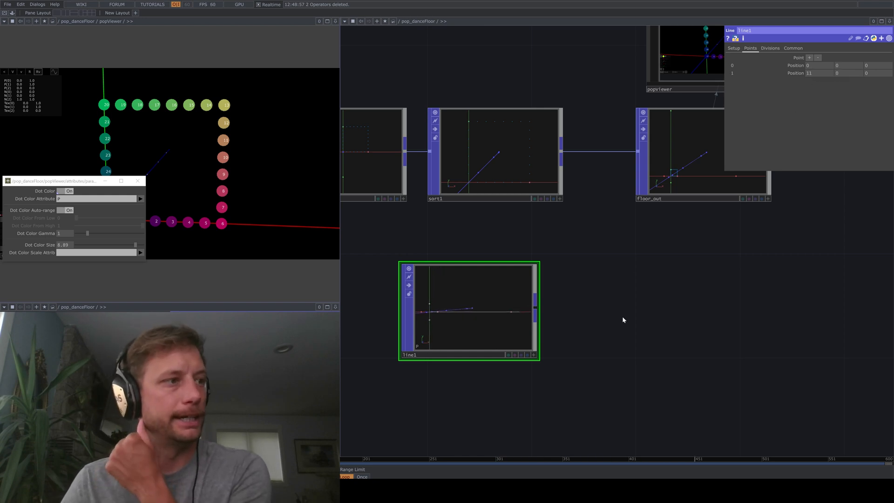
# Append an Attribute POP to line1, spread the two nodes apart, and create a custom attribute named Rot.
pyautogui.rightClick(535, 302)
pyautogui.write('at')
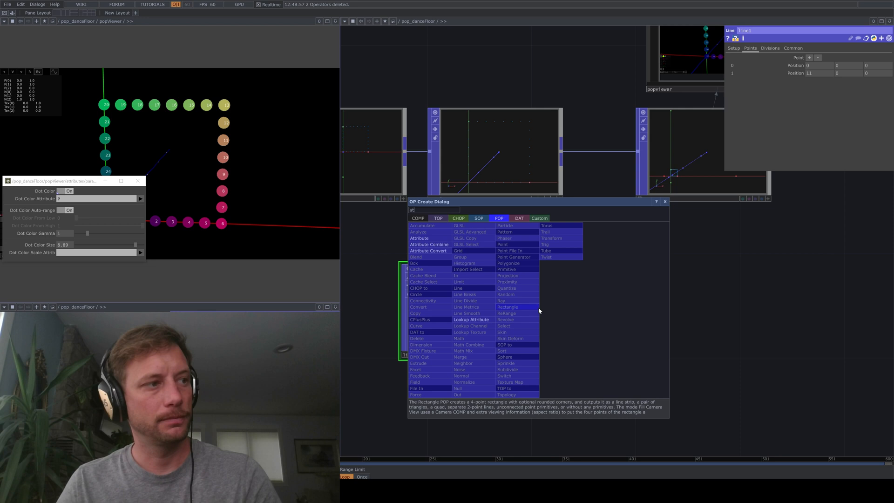
pyautogui.click(420, 238)
pyautogui.click(586, 340)
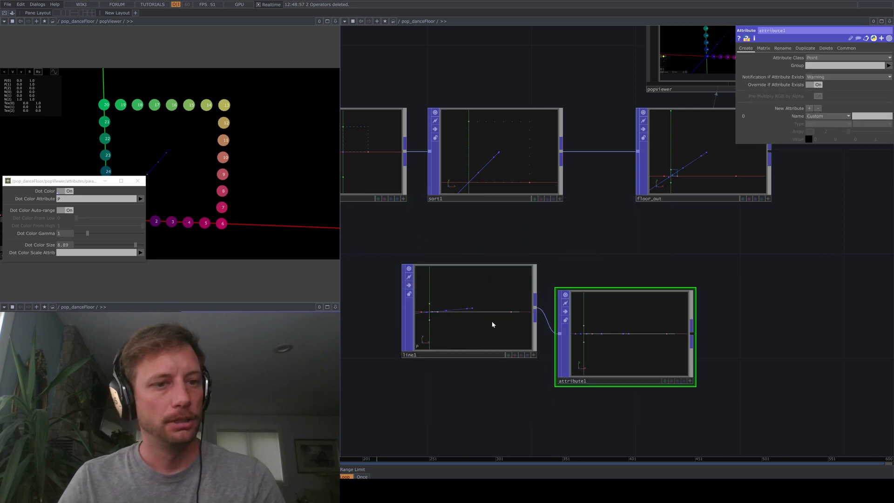
pyautogui.moveTo(492, 321); pyautogui.dragTo(474, 311)
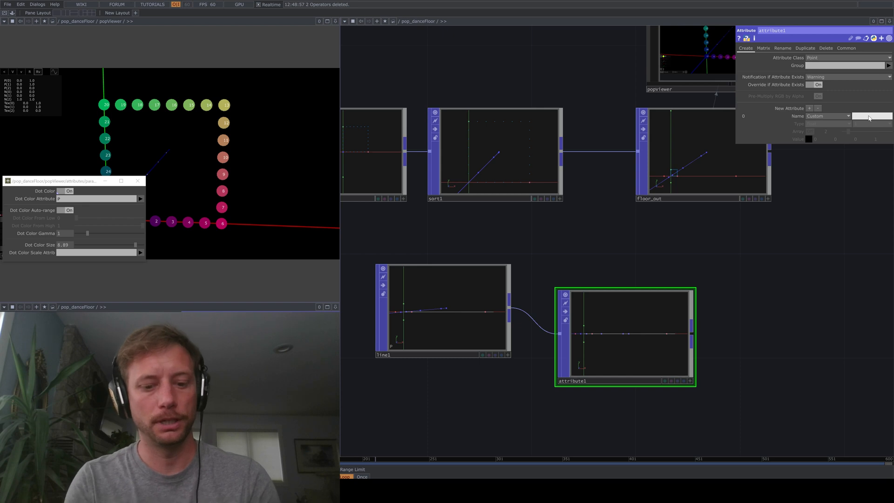
pyautogui.write('Rot')
pyautogui.press('Return')
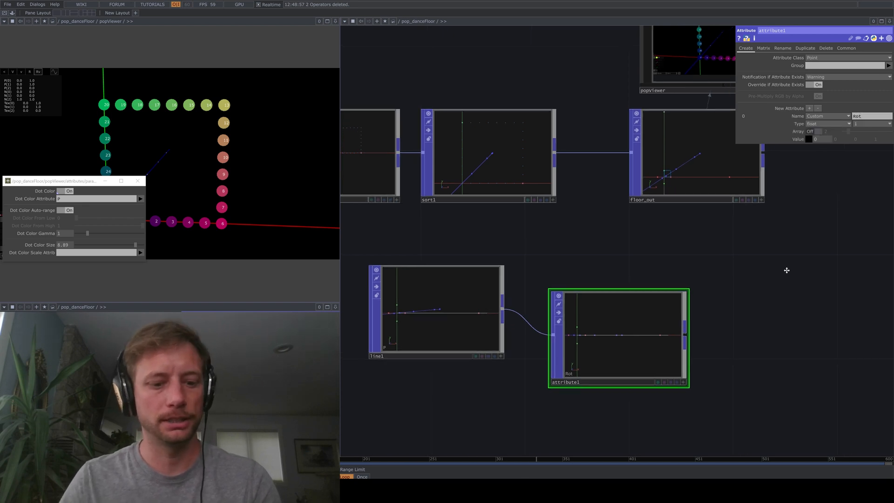
# Add an unconnected Copy POP below floor_out and show its template settings.
pyautogui.press('Tab')
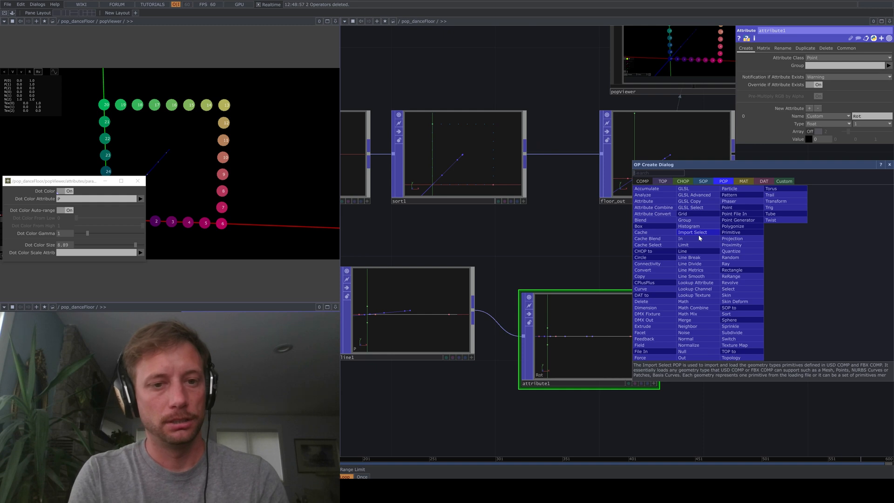
pyautogui.write('cop')
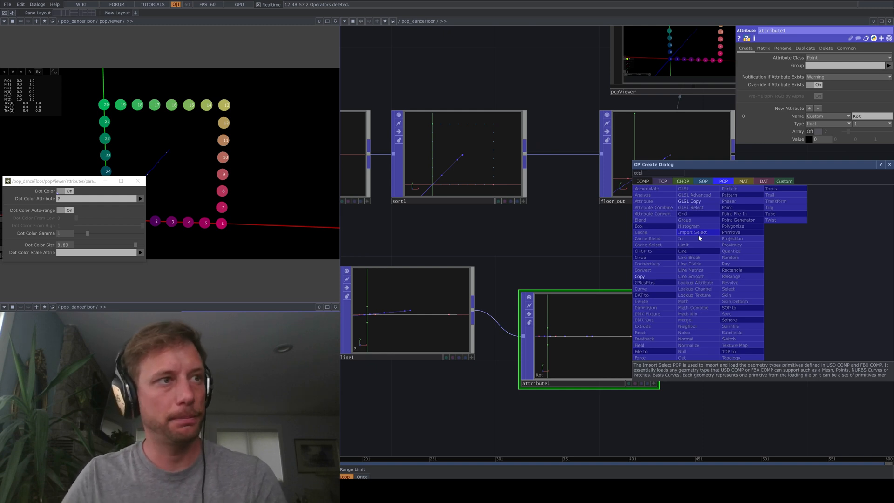
pyautogui.click(641, 276)
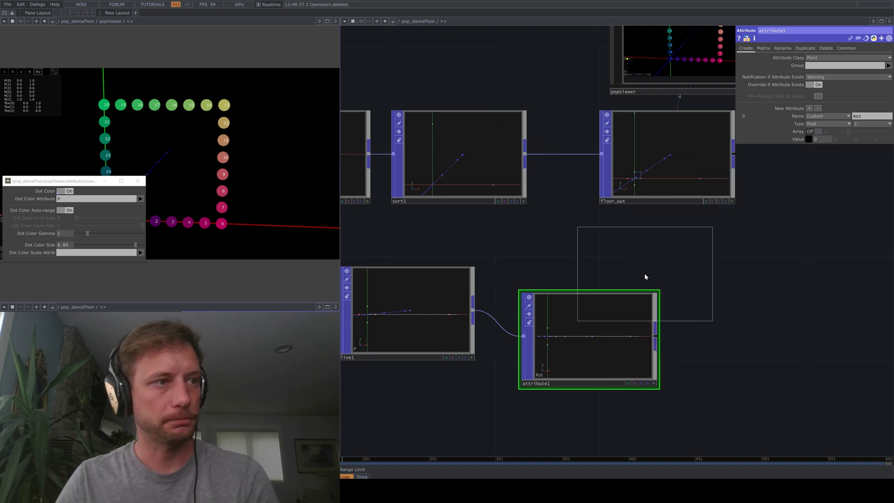
pyautogui.click(797, 264)
pyautogui.click(746, 49)
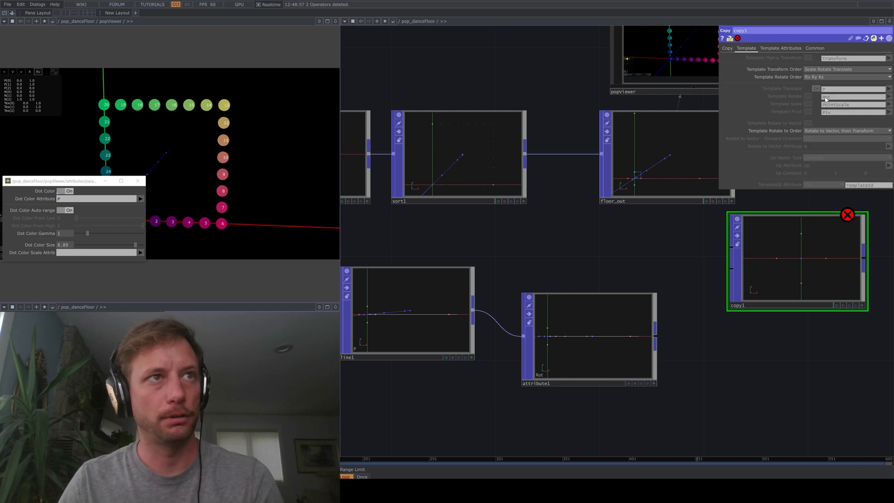
# Give the Rot float attribute in attribute1 three components.
pyautogui.click(582, 342)
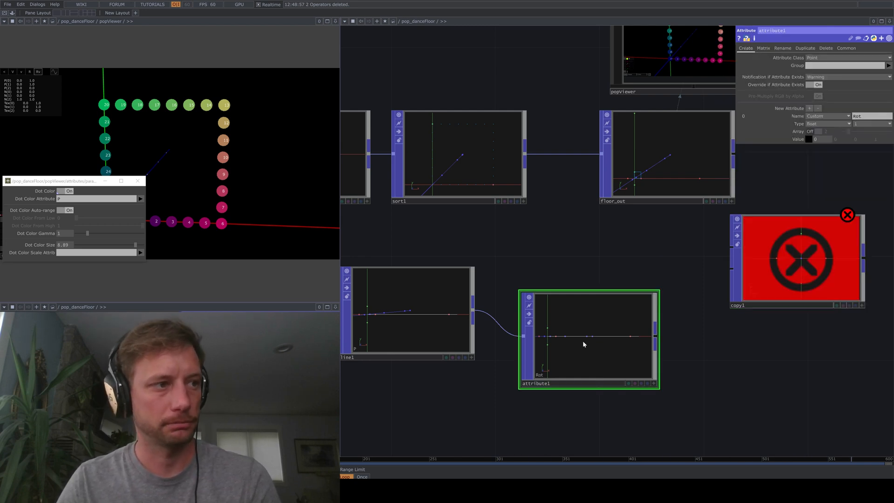
pyautogui.scroll(-2, 690, 355)
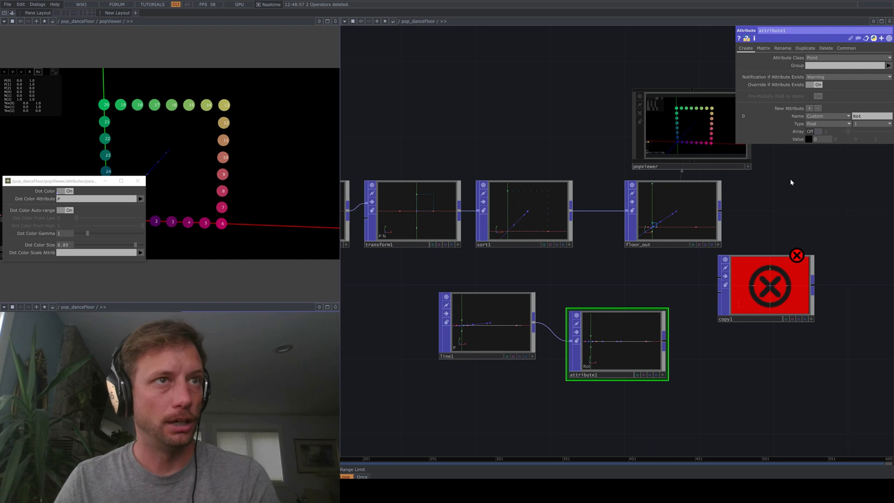
pyautogui.click(859, 124)
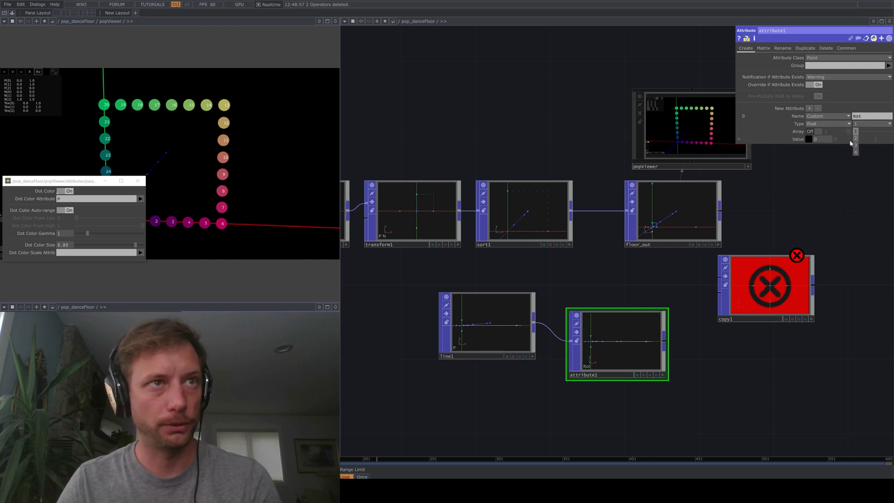
pyautogui.click(856, 145)
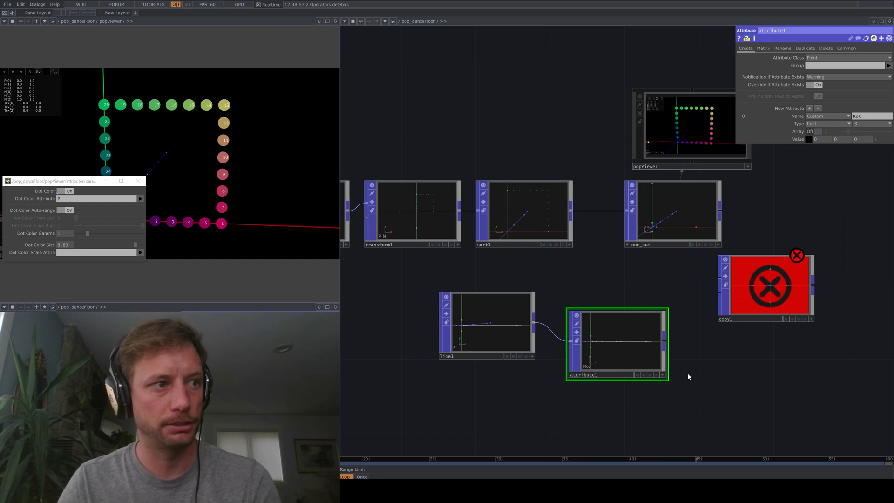
# Append a Transform POP to attribute1's output and place it below attribute1.
pyautogui.moveTo(687, 373); pyautogui.dragTo(613, 289)
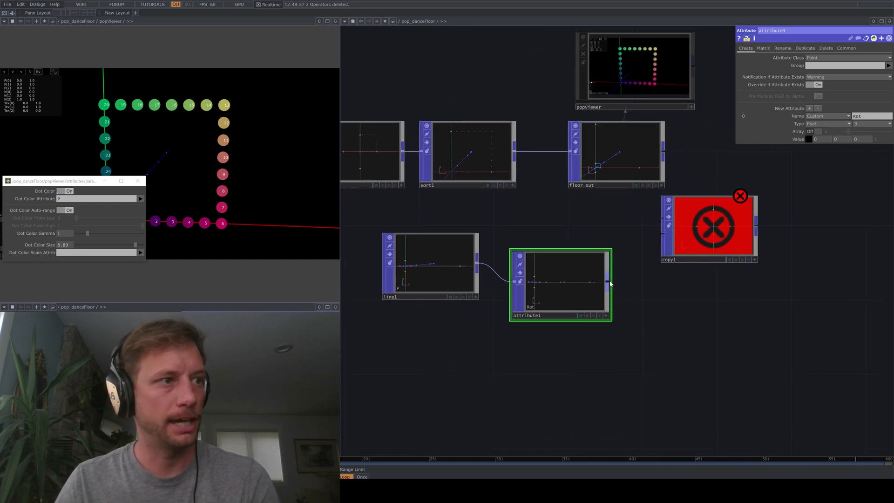
pyautogui.press('Tab')
pyautogui.write('tran')
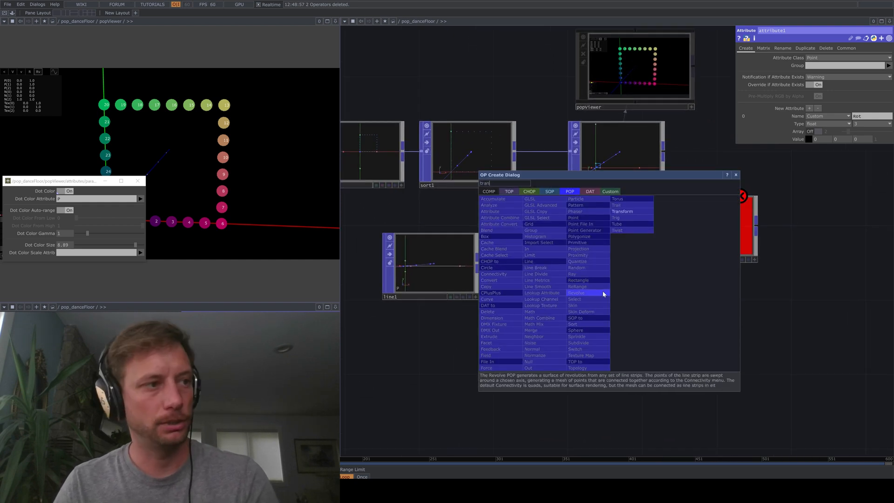
pyautogui.click(619, 212)
pyautogui.click(657, 369)
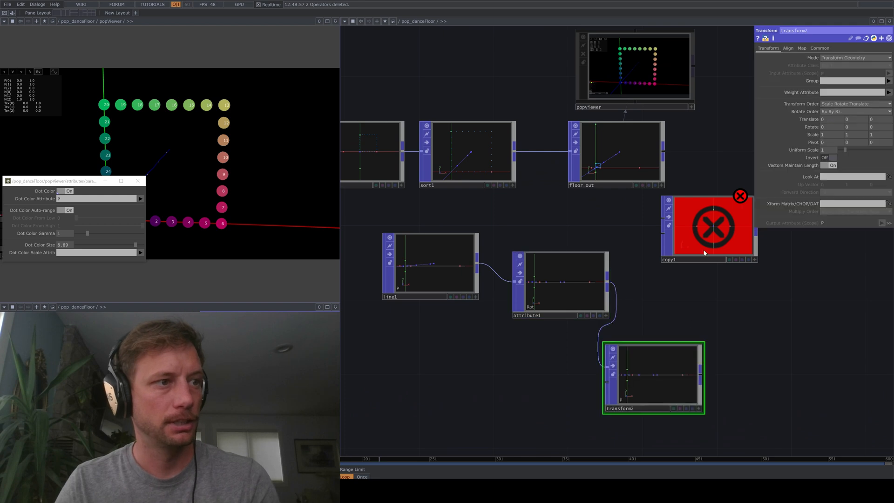
# Try translating transform2 by -1 along Z and make its viewer interactive to inspect the line.
pyautogui.click(871, 119)
pyautogui.write('-1')
pyautogui.press('Return')
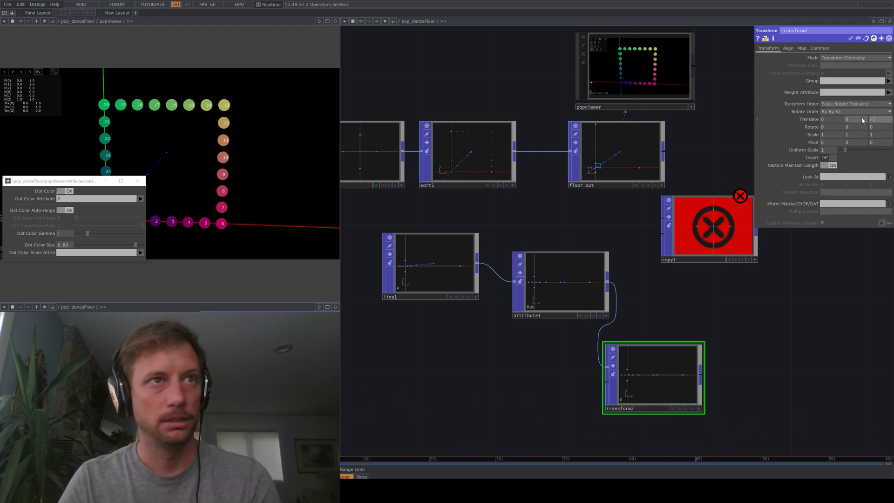
pyautogui.moveTo(712, 402); pyautogui.dragTo(711, 401)
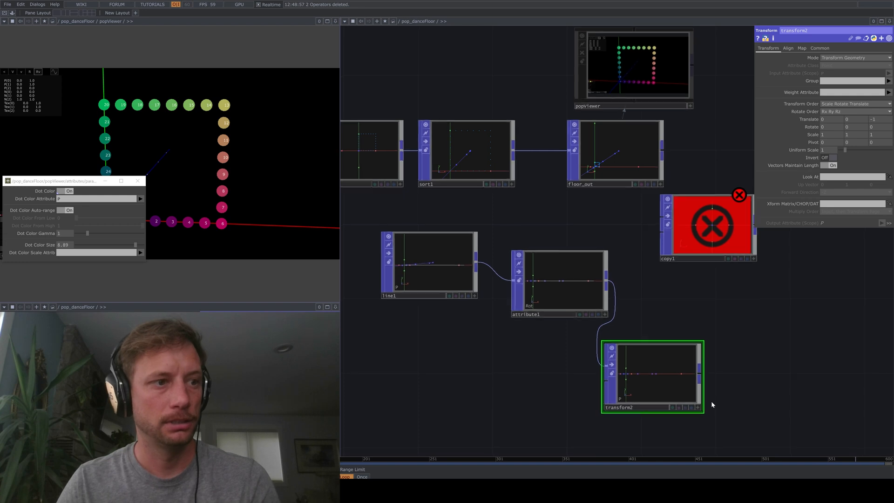
pyautogui.click(698, 407)
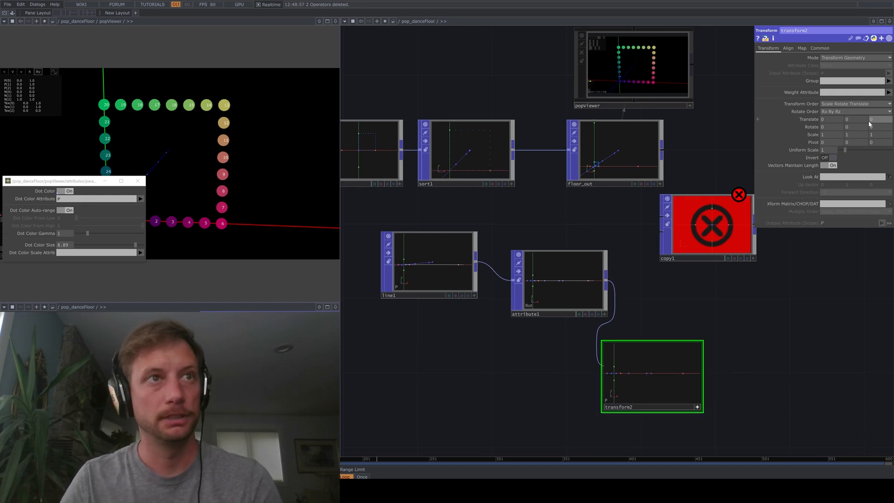
# Set transform2's Y translation to -1, its Z rotation to 180 and its X pivot to 5.5.
pyautogui.hotkey('ctrl', 'z')
pyautogui.hotkey('ctrl', 'y')
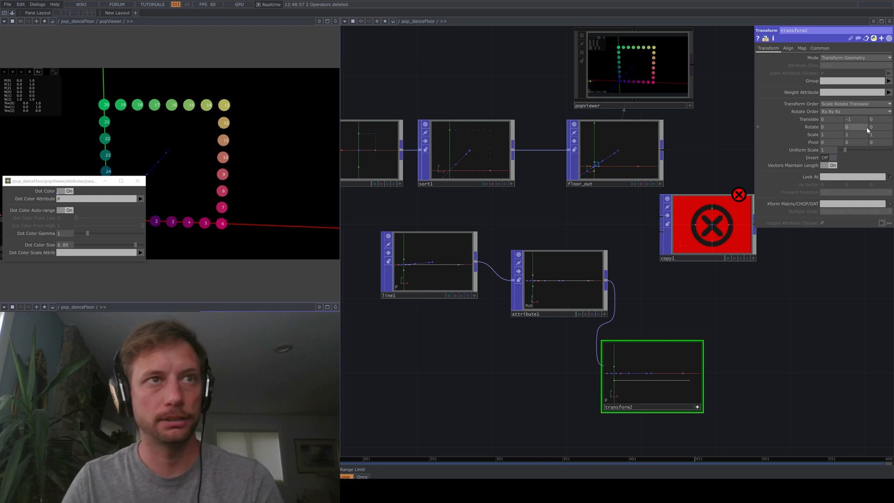
pyautogui.click(864, 126)
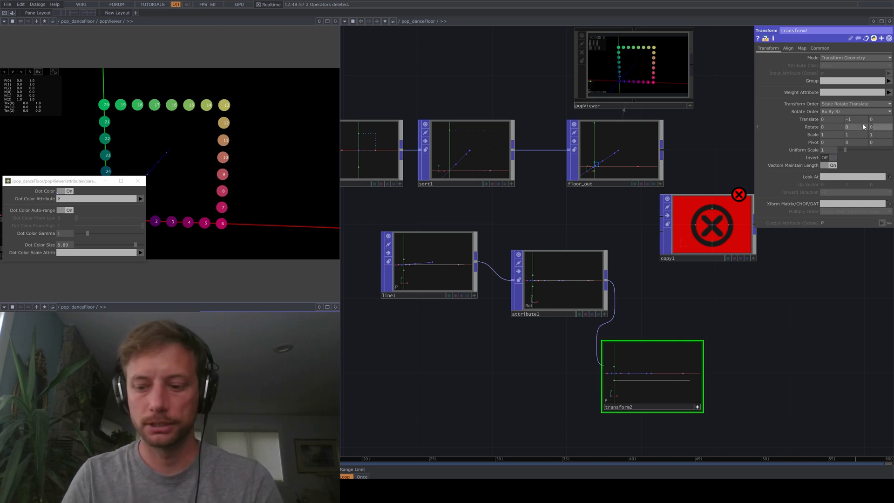
pyautogui.write('180')
pyautogui.press('Return')
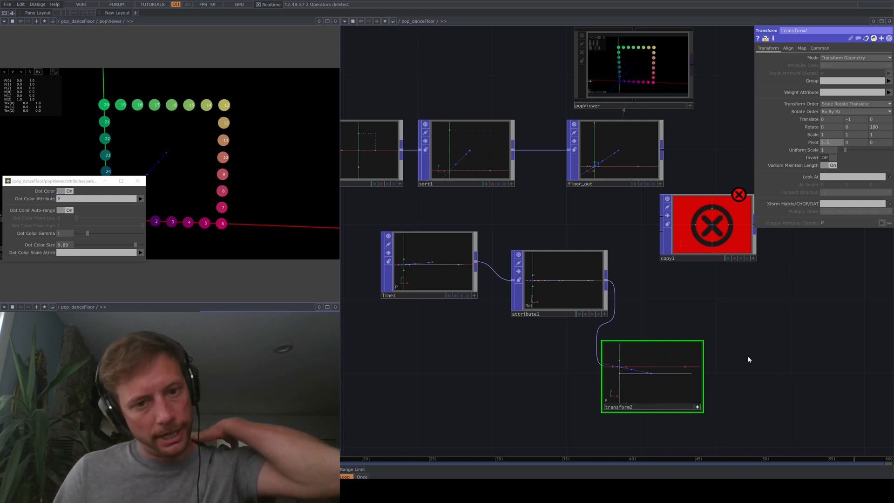
pyautogui.click(697, 407)
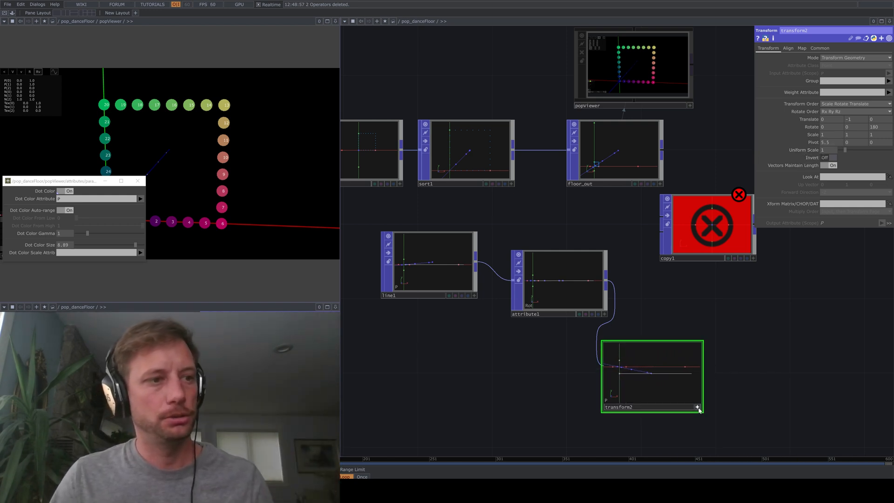
# Append a Math Mix POP to transform2's output and place it beside transform2.
pyautogui.moveTo(718, 397); pyautogui.dragTo(697, 399)
pyautogui.scroll(2, 697, 401)
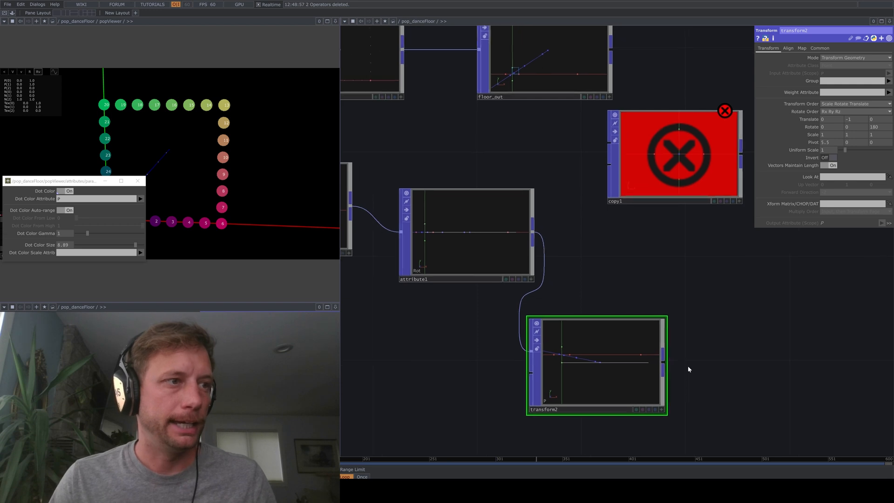
pyautogui.press('Tab')
pyautogui.write('rot')
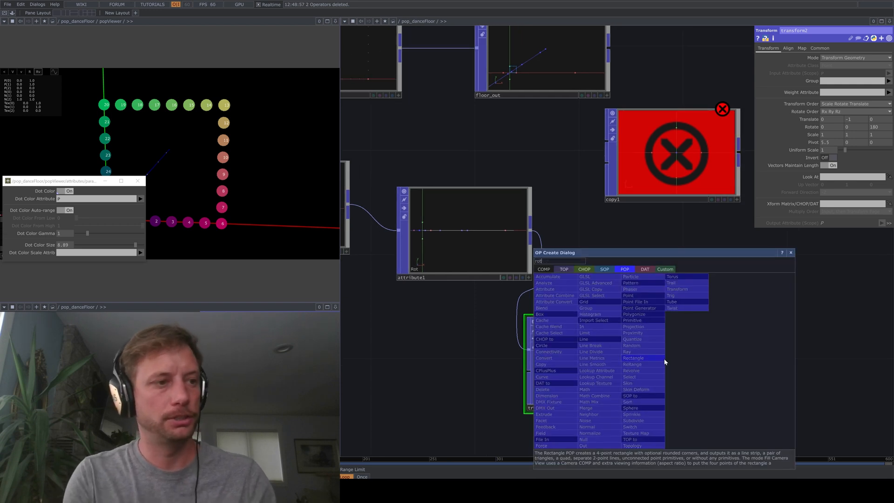
pyautogui.press('BackSpace')
pyautogui.press('BackSpace')
pyautogui.press('BackSpace')
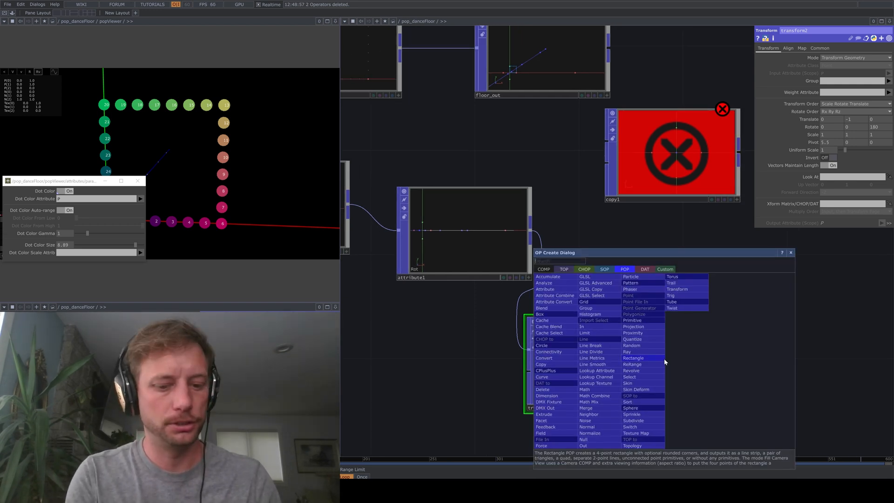
pyautogui.write('m')
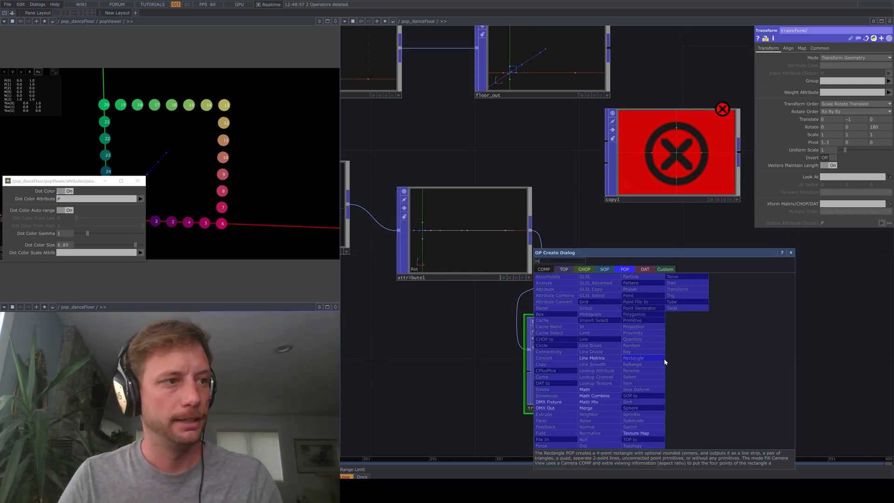
pyautogui.click(601, 402)
pyautogui.click(755, 379)
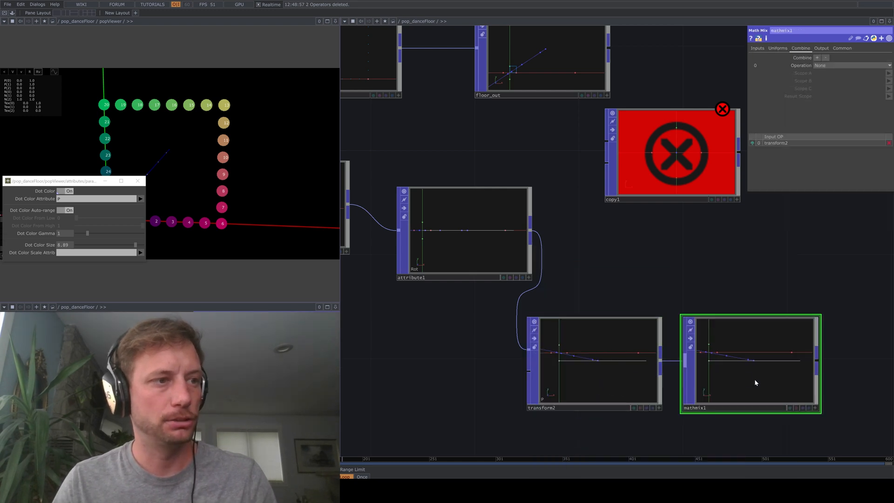
# Set mathmix1's combine operation to A, with scope A at 180 and result scope Rot(2).
pyautogui.click(836, 66)
pyautogui.click(827, 78)
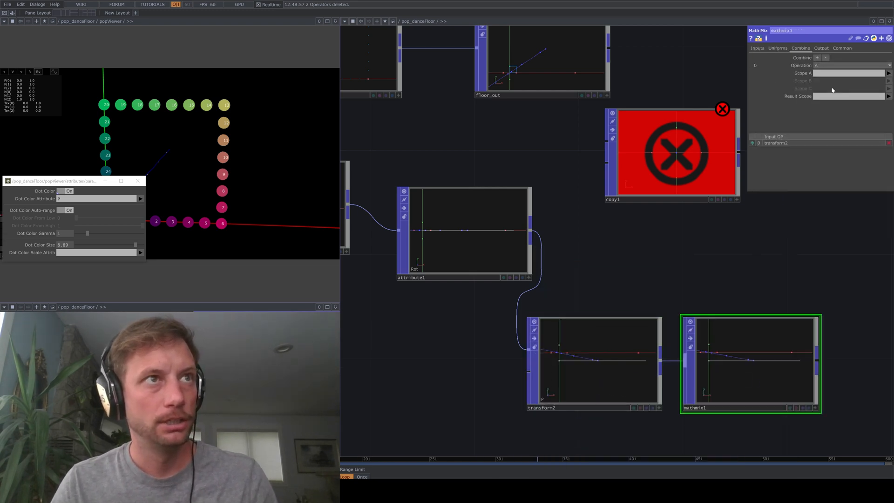
pyautogui.write('180')
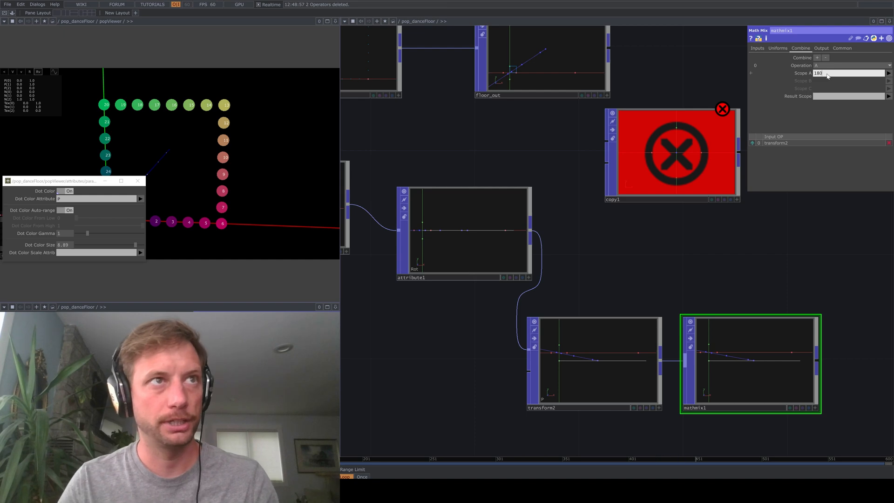
pyautogui.click(853, 97)
pyautogui.write('R')
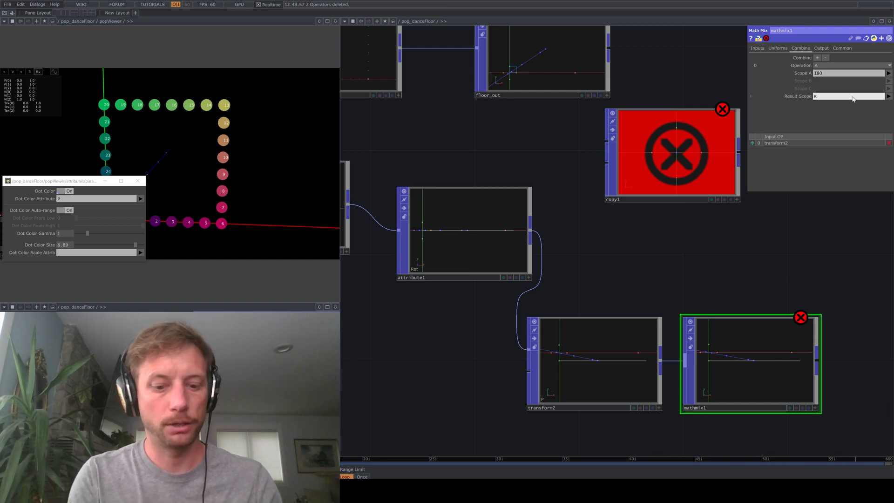
pyautogui.write('ot(2')
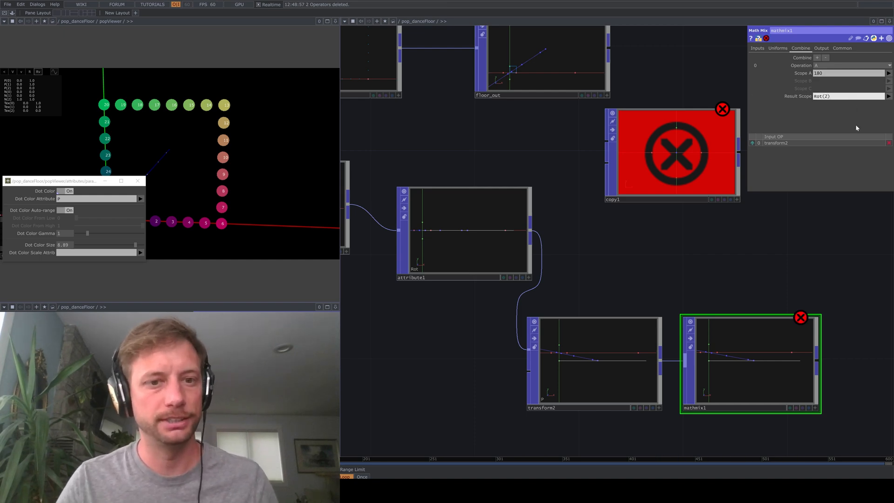
pyautogui.press('Return')
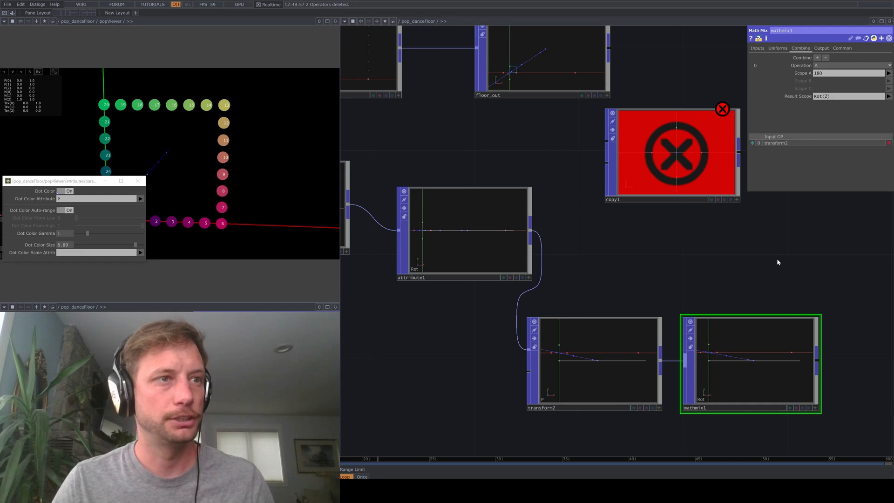
# Rearrange line1 and attribute1 so they sit side by side in one row.
pyautogui.scroll(-3, 777, 262)
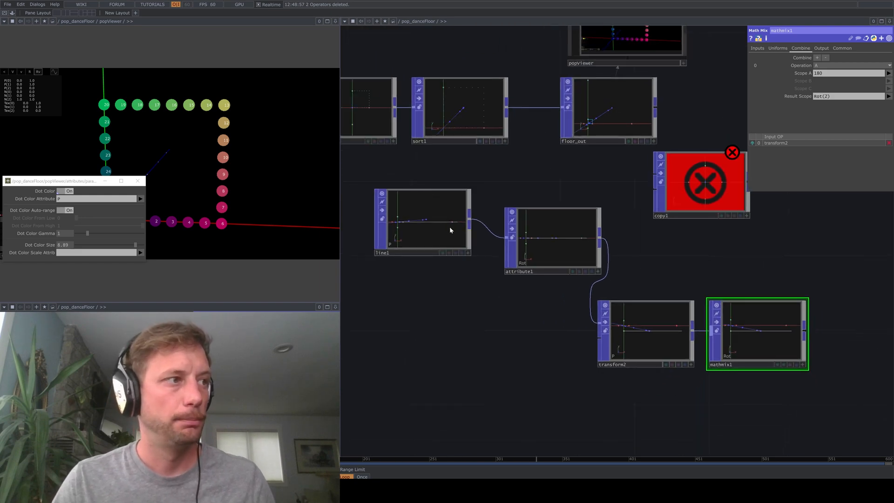
pyautogui.moveTo(450, 229); pyautogui.dragTo(431, 248)
pyautogui.moveTo(552, 243); pyautogui.dragTo(524, 247)
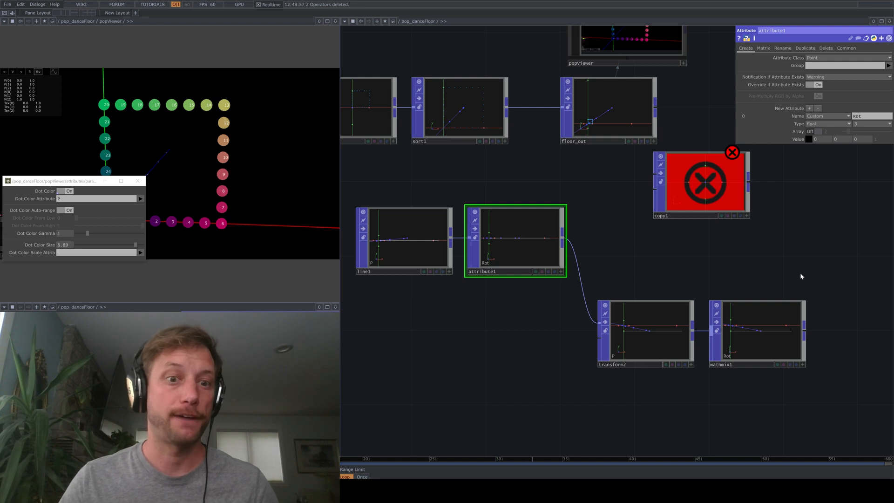
# Add a second custom float attribute named Piv with three components to attribute1, valued .5, .5 and 0.
pyautogui.click(810, 108)
pyautogui.click(849, 150)
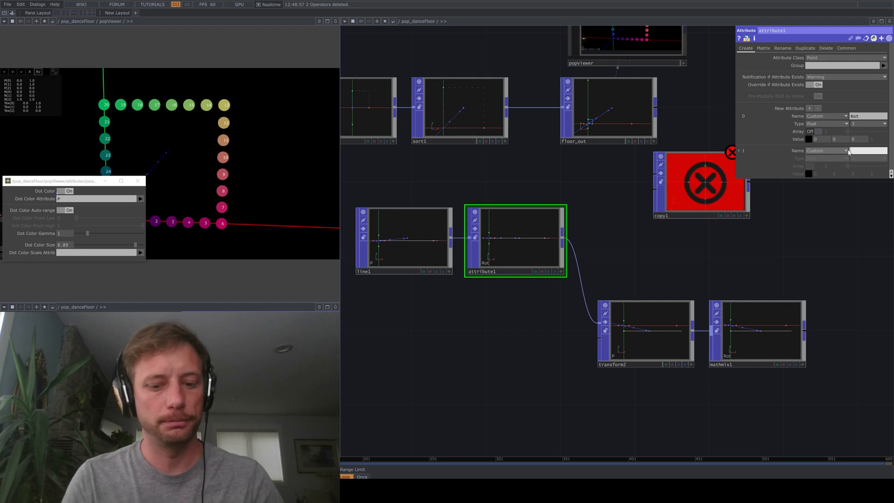
pyautogui.write('Piv')
pyautogui.press('Return')
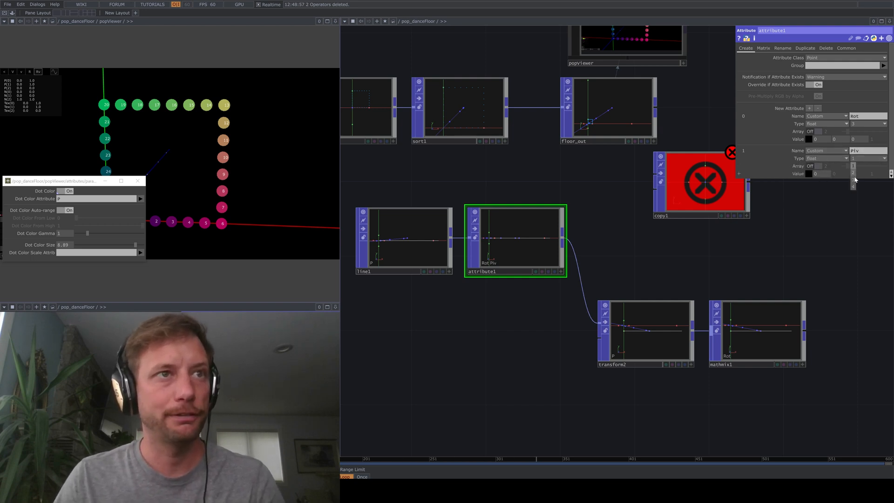
pyautogui.click(853, 179)
pyautogui.write('.5')
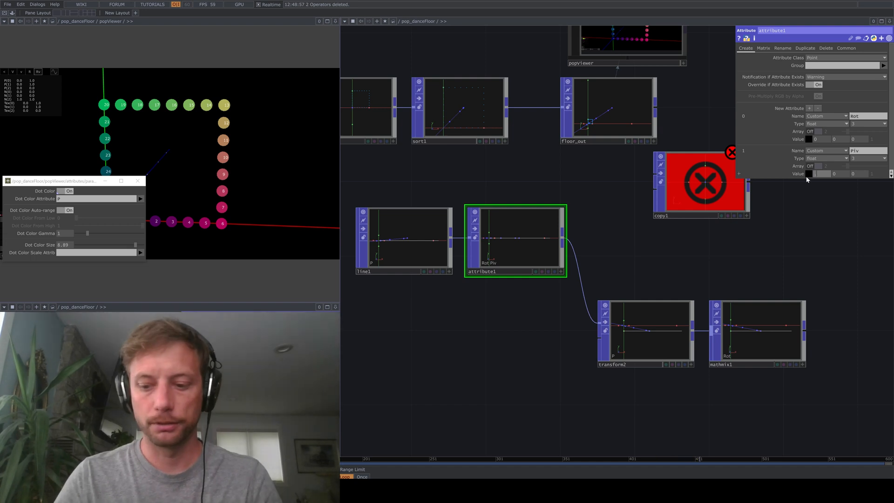
pyautogui.press('Tab')
pyautogui.write('.5')
pyautogui.press('Tab')
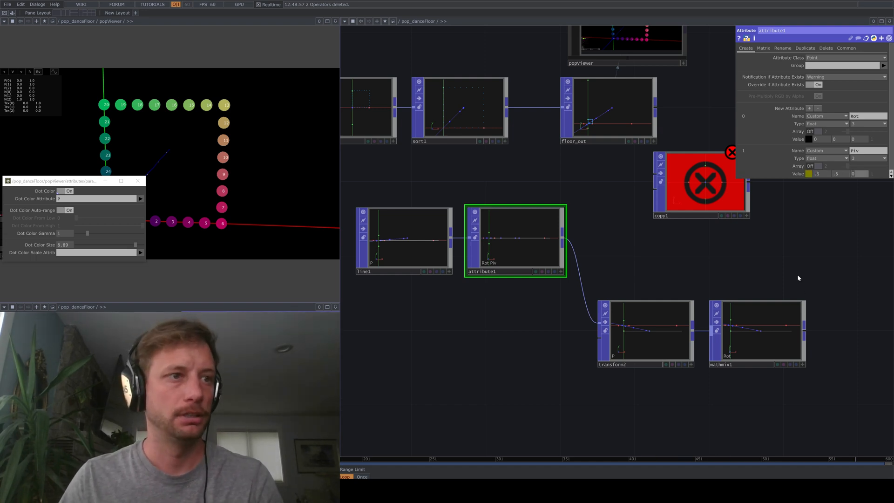
# Create a new Line POP in the empty network area below the attribute1 chain.
pyautogui.scroll(-5, 738, 239)
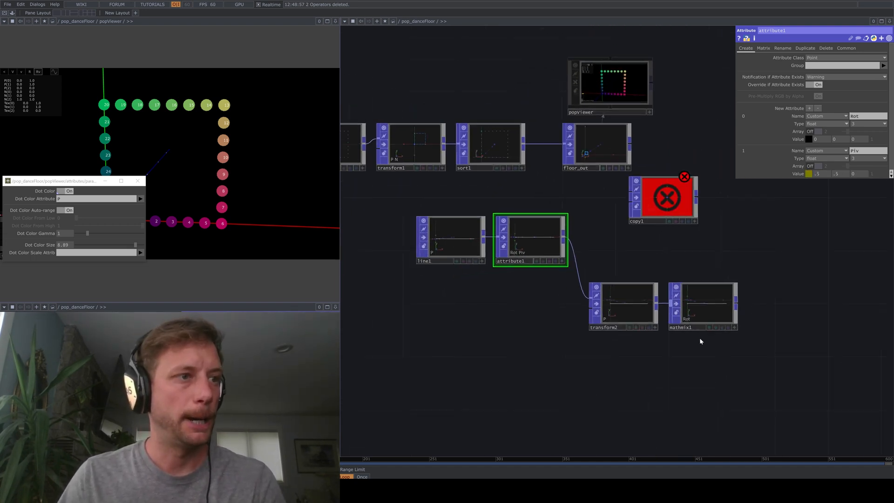
pyautogui.press('Tab')
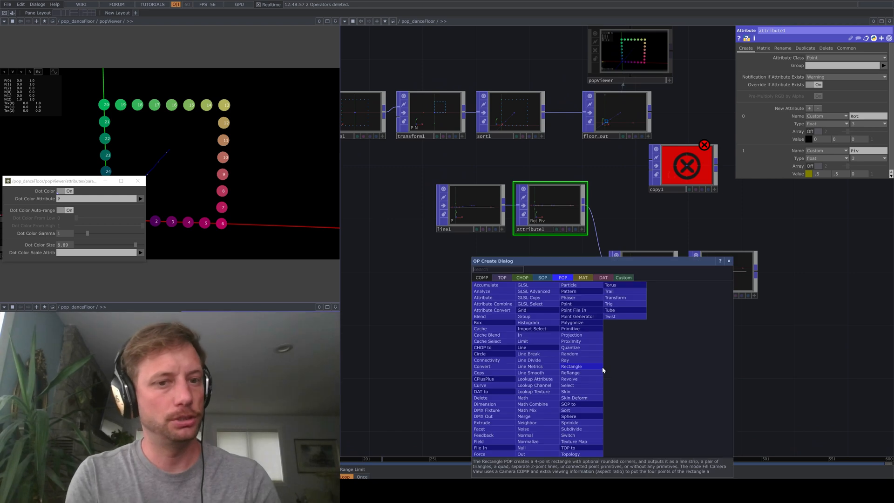
pyautogui.write('line')
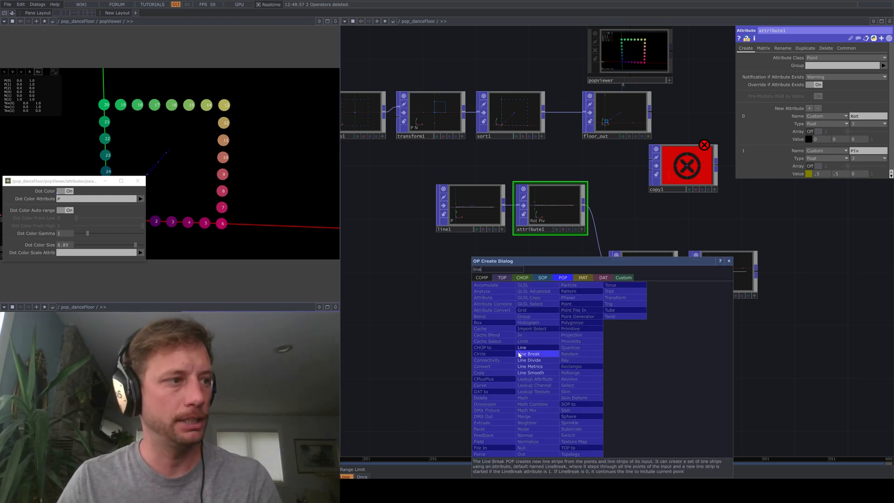
pyautogui.click(521, 347)
pyautogui.click(510, 383)
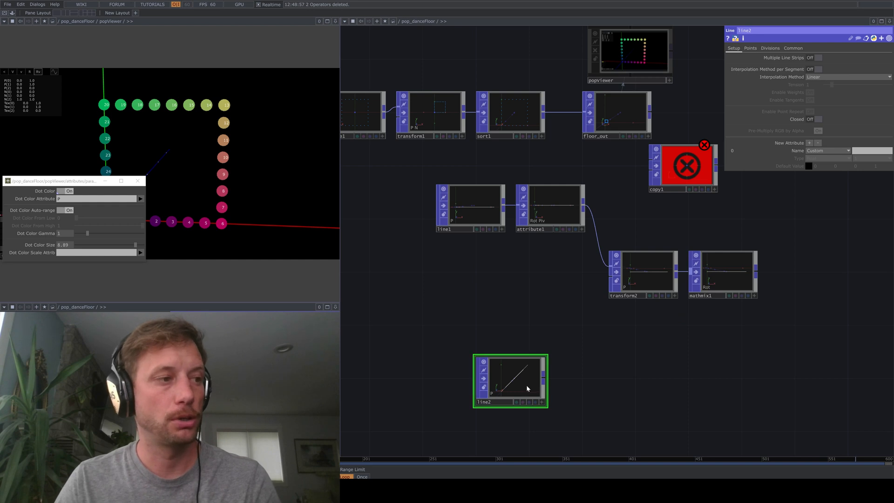
# Set line2's first point to Y 7 and its second point to X 0, Y 2.
pyautogui.click(750, 48)
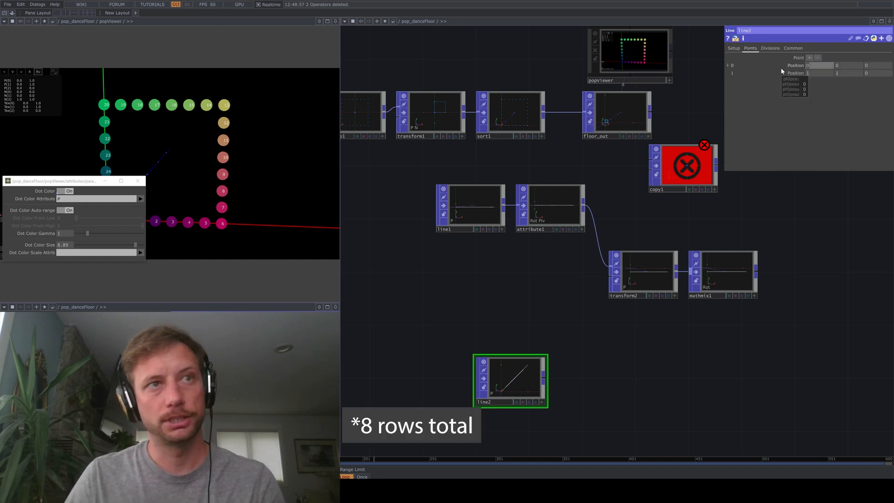
pyautogui.press('Tab')
pyautogui.write('7')
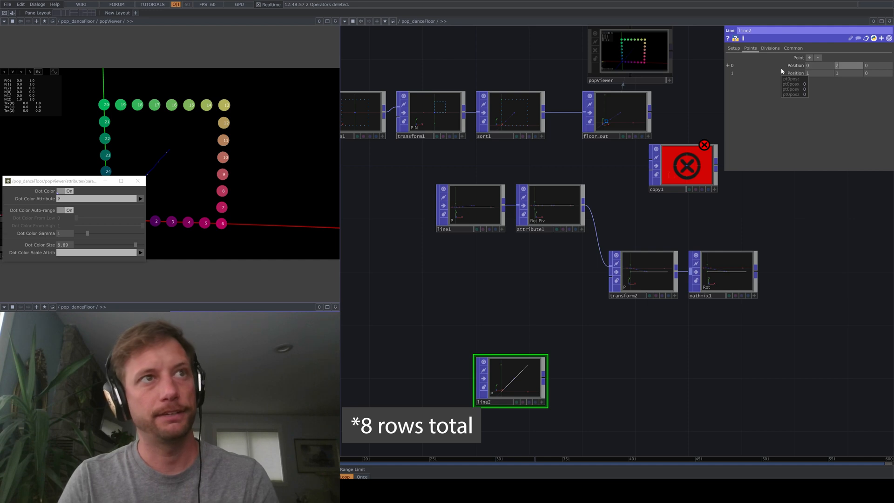
pyautogui.press('Tab')
pyautogui.press('Tab')
pyautogui.write('0')
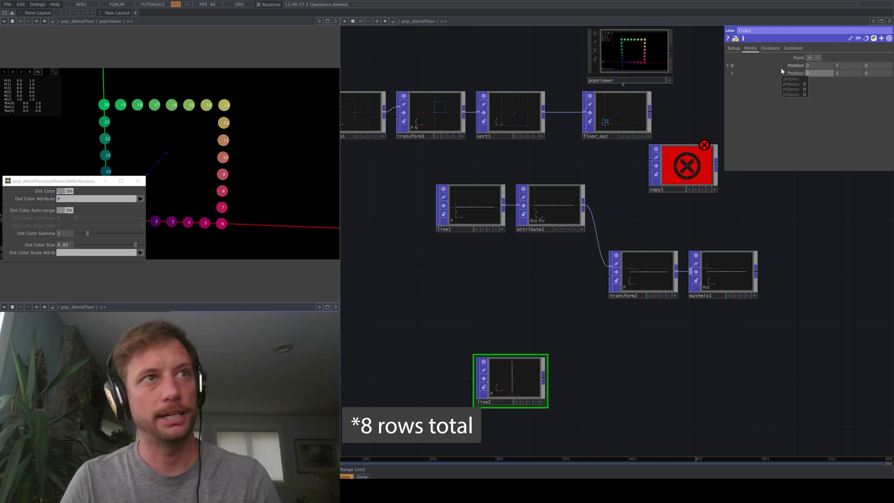
pyautogui.click(758, 320)
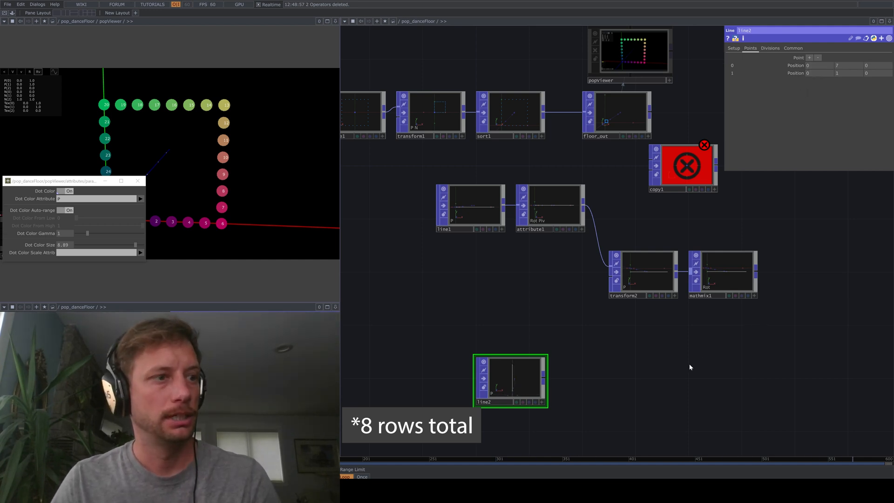
pyautogui.moveTo(690, 367); pyautogui.dragTo(686, 353)
pyautogui.moveTo(607, 412); pyautogui.dragTo(607, 410)
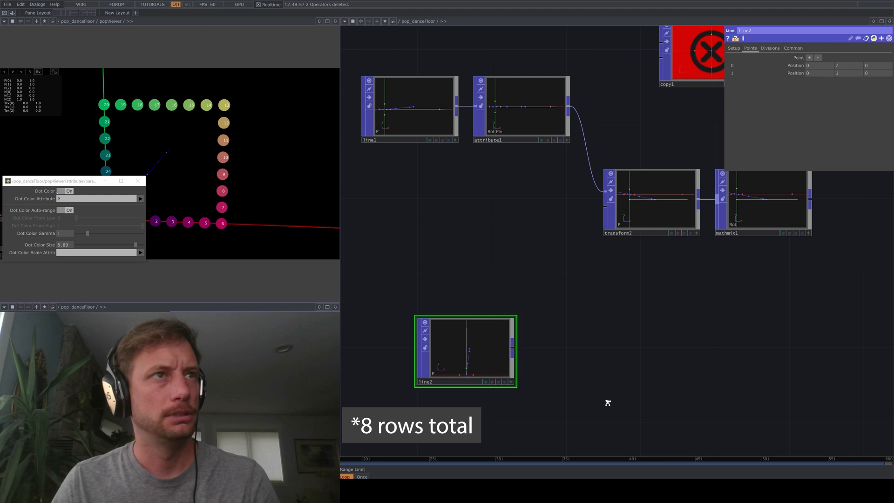
pyautogui.click(846, 74)
pyautogui.write('2')
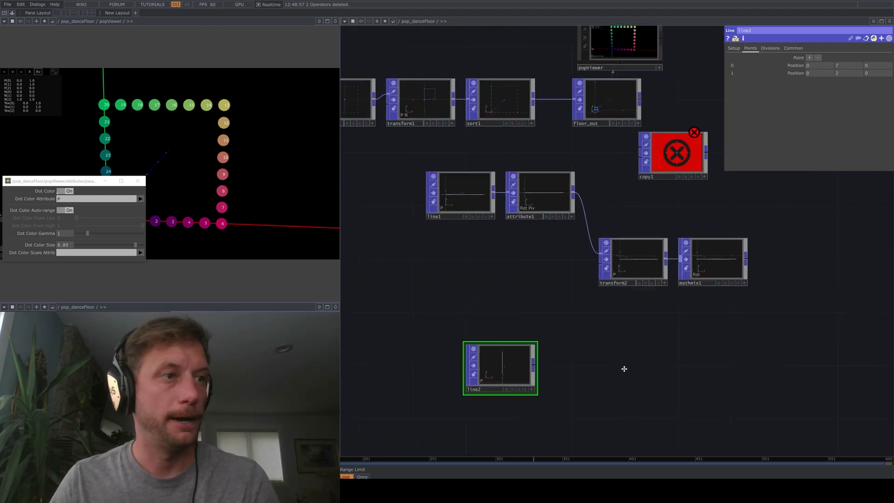
# Move copy1 below mathmix1, then wire mathmix1 into its first input and line2 into its second.
pyautogui.press('Tab')
pyautogui.write('copy')
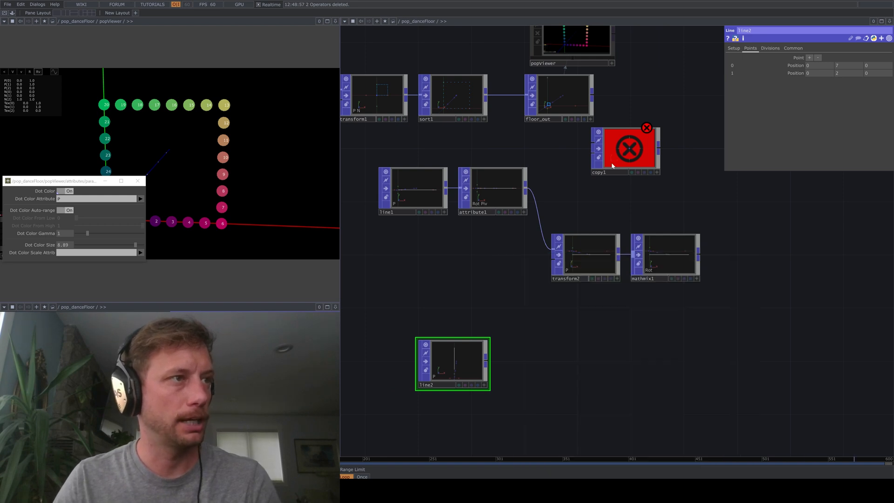
pyautogui.moveTo(612, 165); pyautogui.dragTo(732, 338)
pyautogui.moveTo(706, 295); pyautogui.dragTo(711, 316)
pyautogui.moveTo(486, 359); pyautogui.dragTo(702, 332)
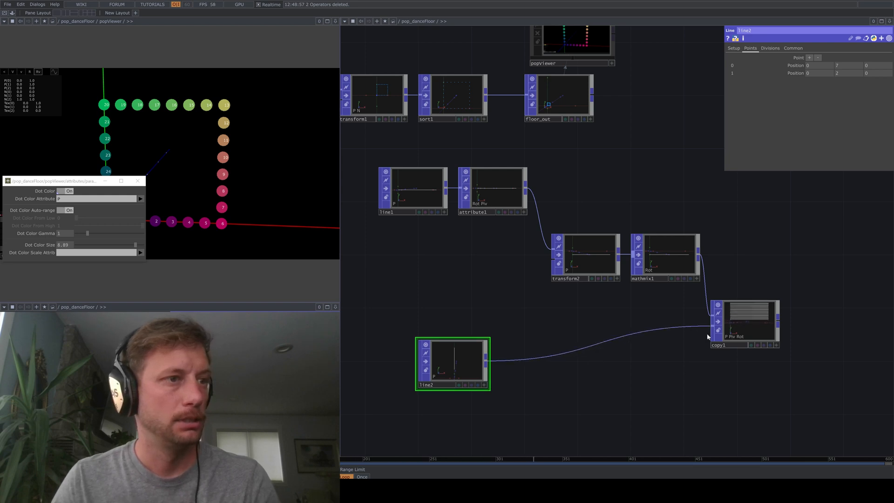
# Move line2 next to copy1, set its divisions per segment to 3 and check its operator info.
pyautogui.scroll(5, 742, 330)
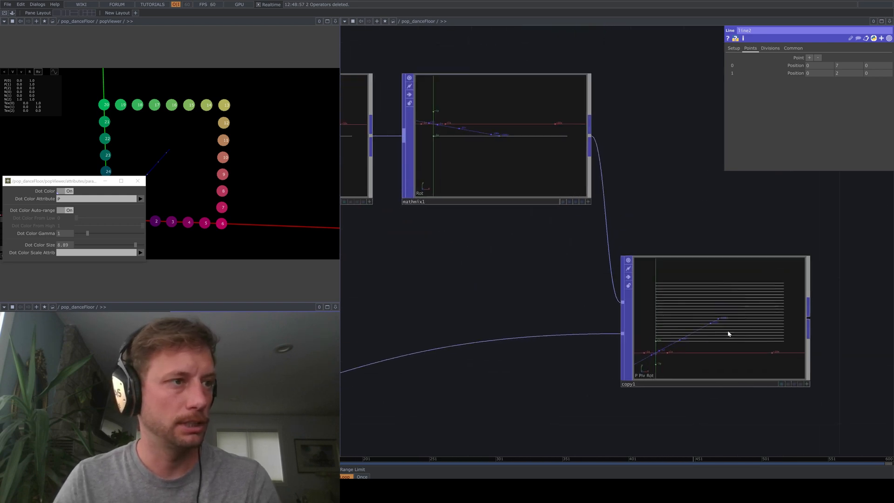
pyautogui.click(769, 48)
pyautogui.scroll(-5, 599, 229)
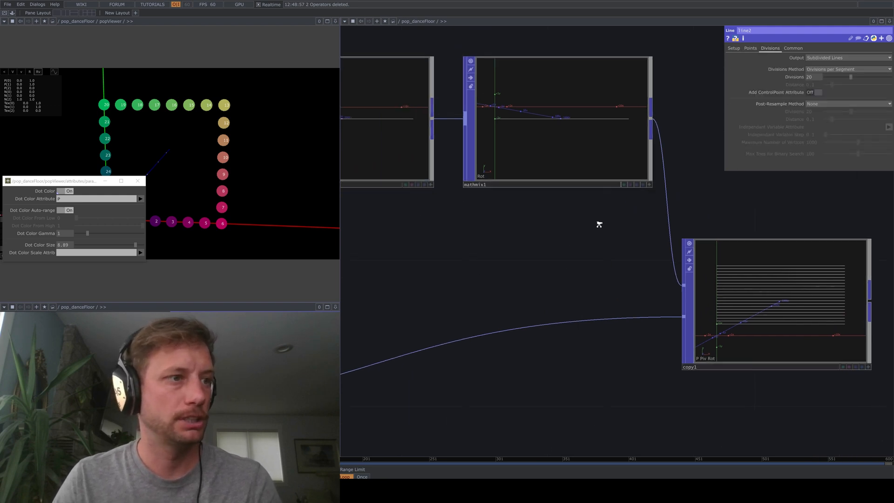
pyautogui.moveTo(357, 295); pyautogui.dragTo(628, 280)
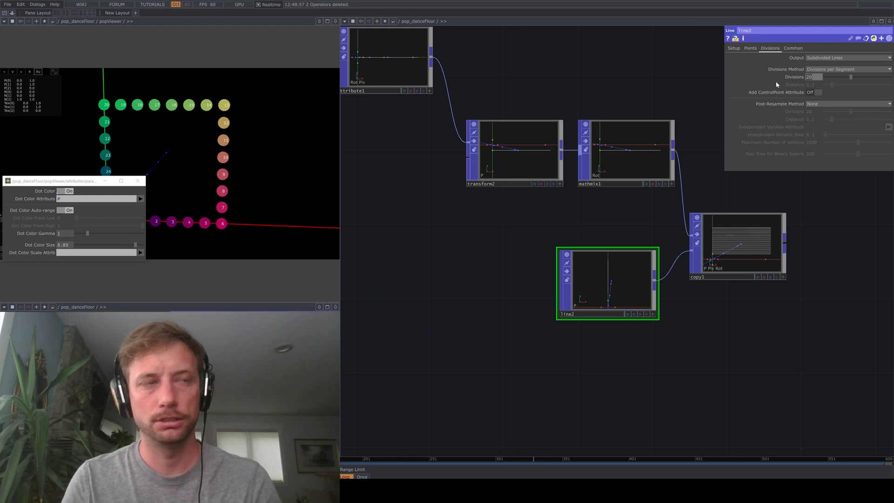
pyautogui.write('3')
pyautogui.press('Return')
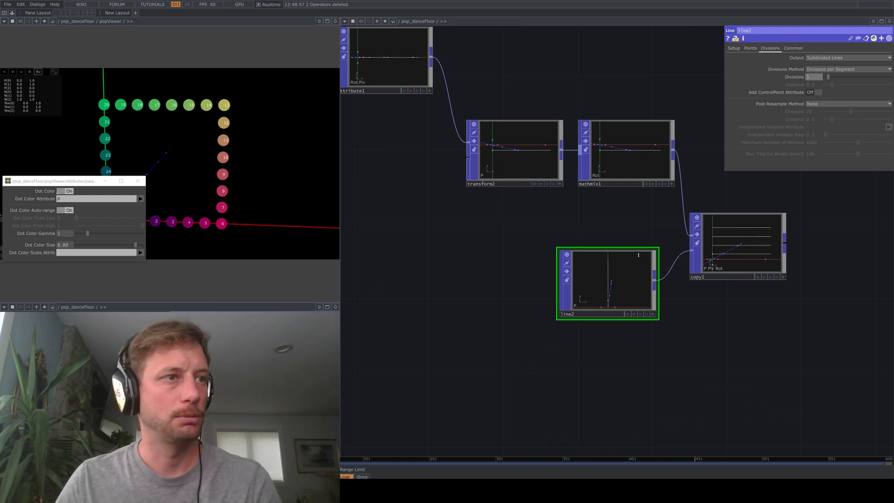
pyautogui.middleClick(608, 297)
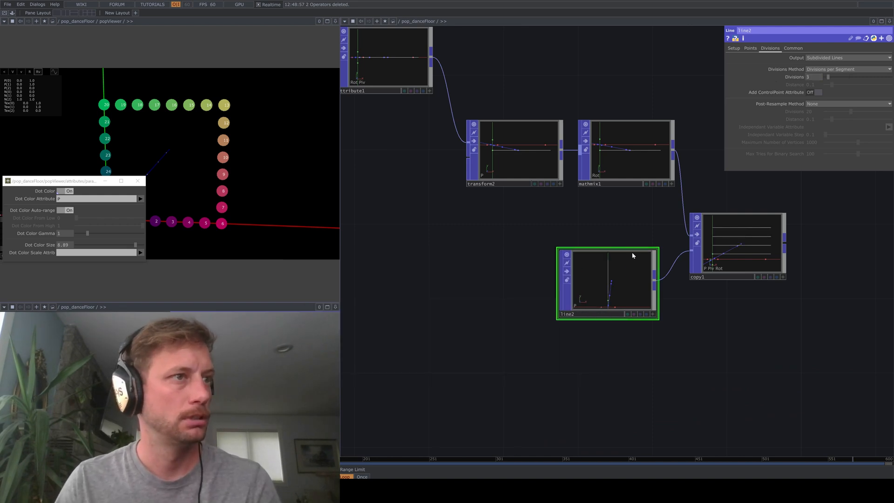
pyautogui.moveTo(595, 201); pyautogui.dragTo(577, 231)
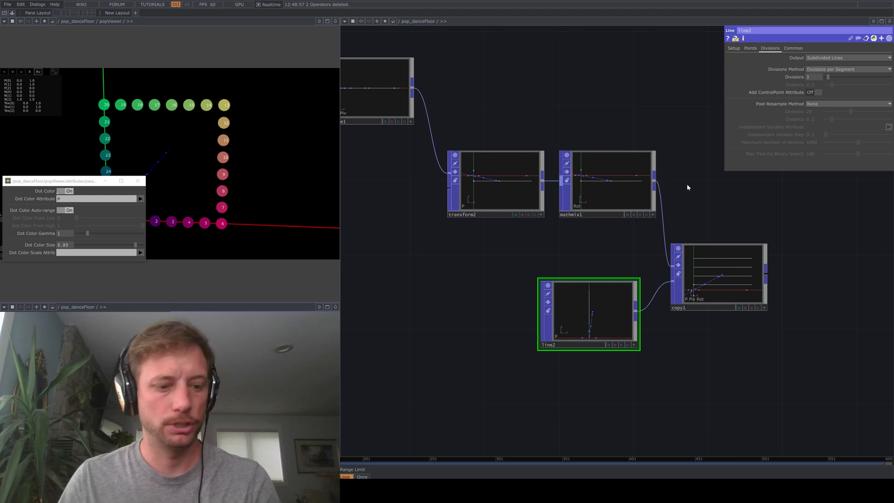
# Add a Merge POP beside mathmix1 and wire attribute1 and then mathmix1 into it.
pyautogui.press('Tab')
pyautogui.write('merge')
pyautogui.click(608, 233)
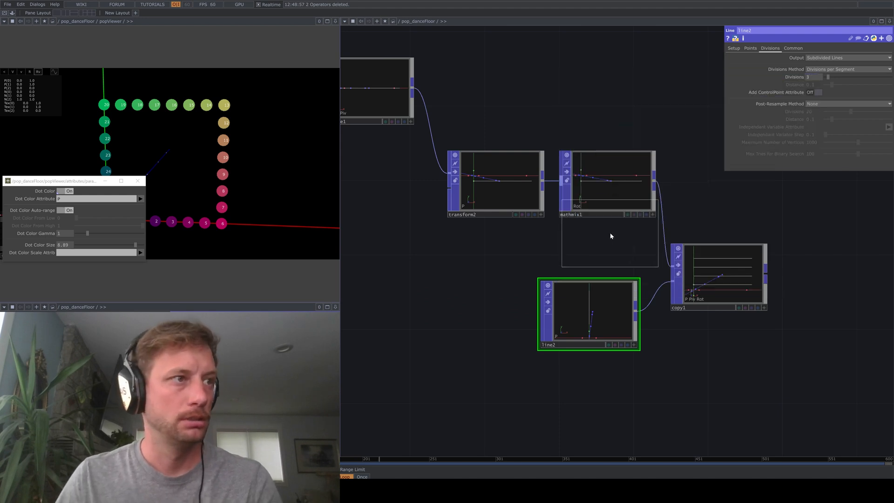
pyautogui.click(742, 181)
pyautogui.click(413, 88)
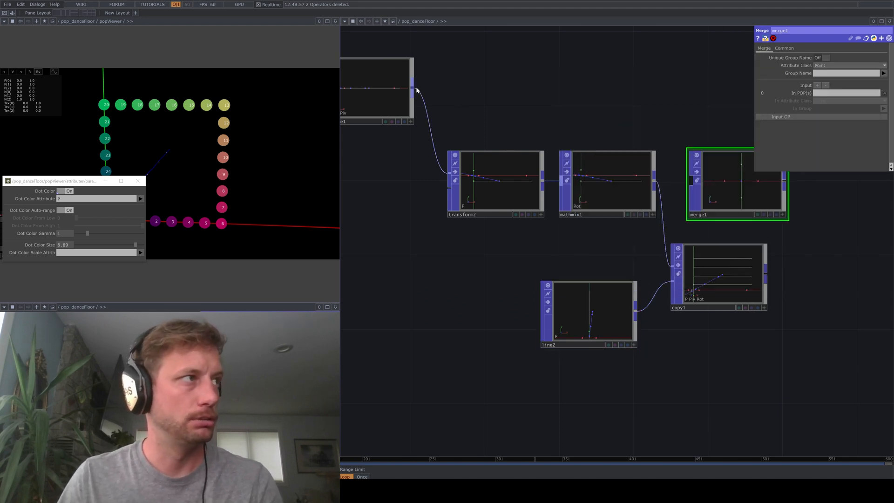
pyautogui.click(691, 181)
pyautogui.click(652, 185)
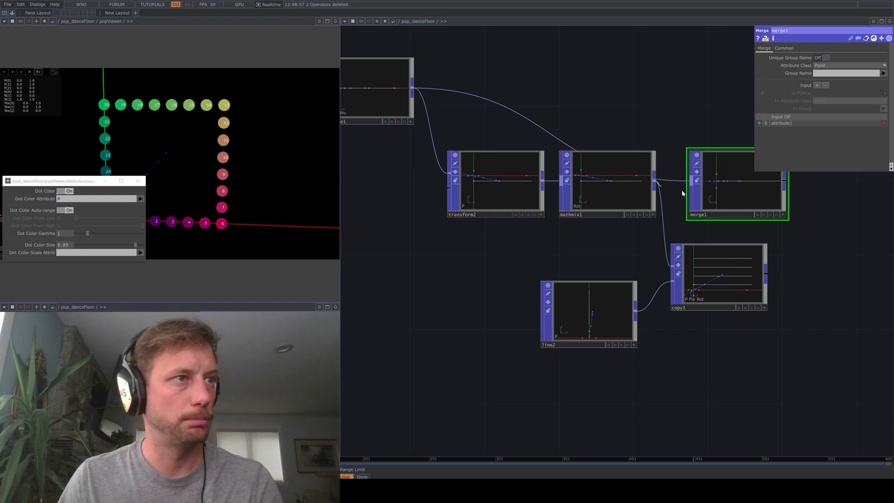
pyautogui.click(691, 181)
# Wire merge1 into copy1's first input in place of mathmix1 and move copy1 beyond merge1.
pyautogui.moveTo(741, 238); pyautogui.dragTo(643, 200)
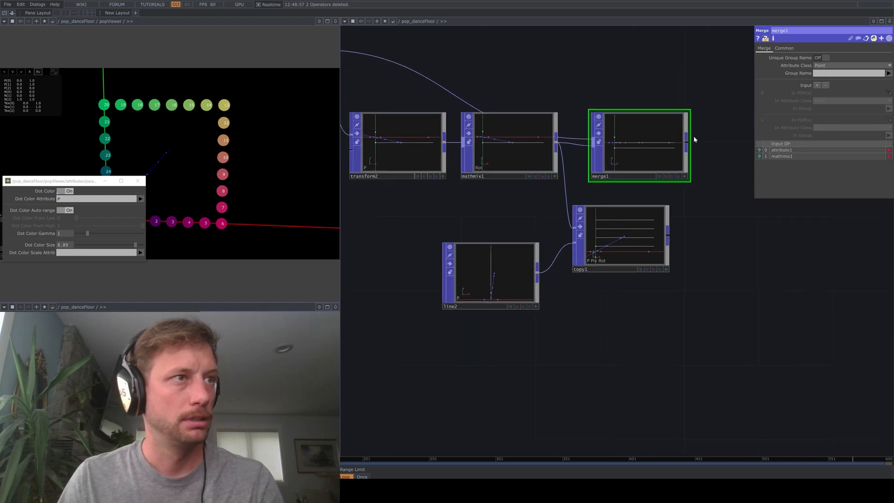
pyautogui.click(688, 139)
pyautogui.click(584, 225)
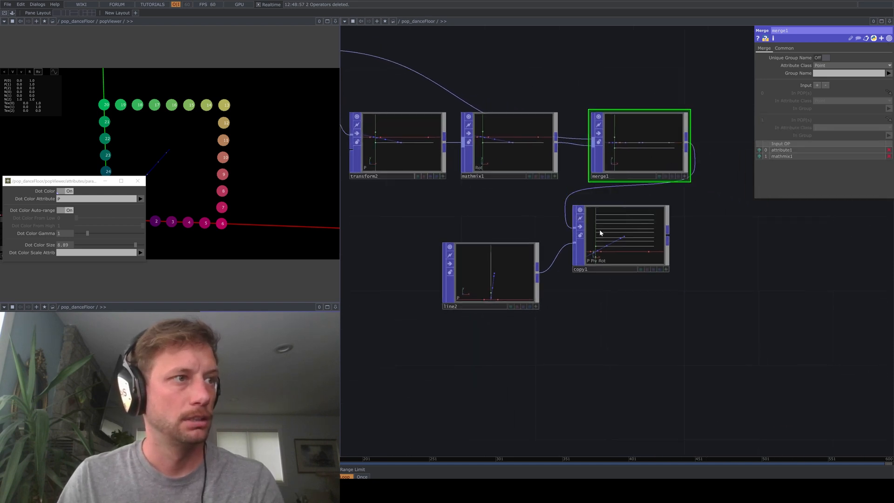
pyautogui.moveTo(619, 243); pyautogui.dragTo(751, 222)
pyautogui.moveTo(729, 275); pyautogui.dragTo(687, 286)
# Set the Y position of line2's second point to 1 and check the rows in copy1.
pyautogui.scroll(10, 670, 252)
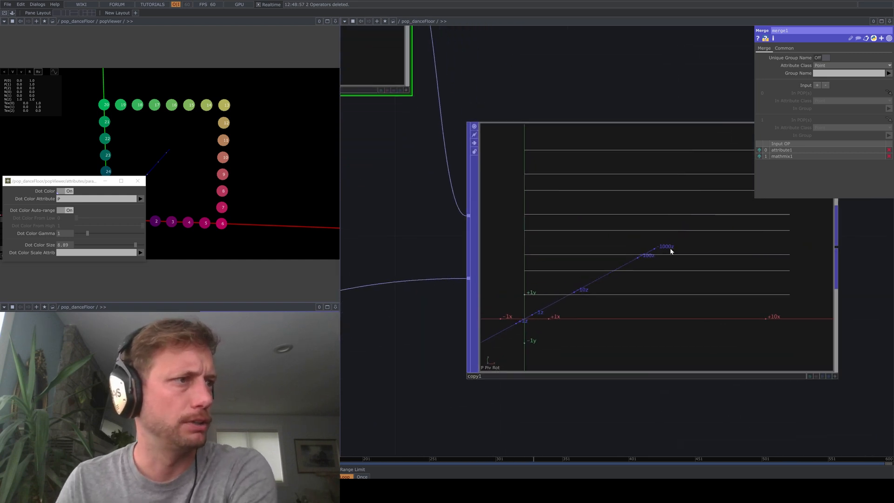
pyautogui.scroll(-3, 671, 251)
pyautogui.scroll(-2, 607, 237)
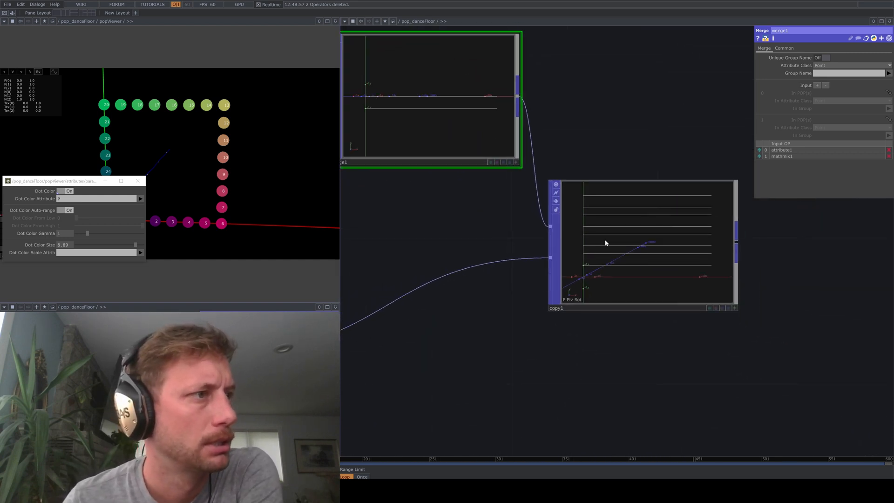
pyautogui.scroll(-4, 526, 238)
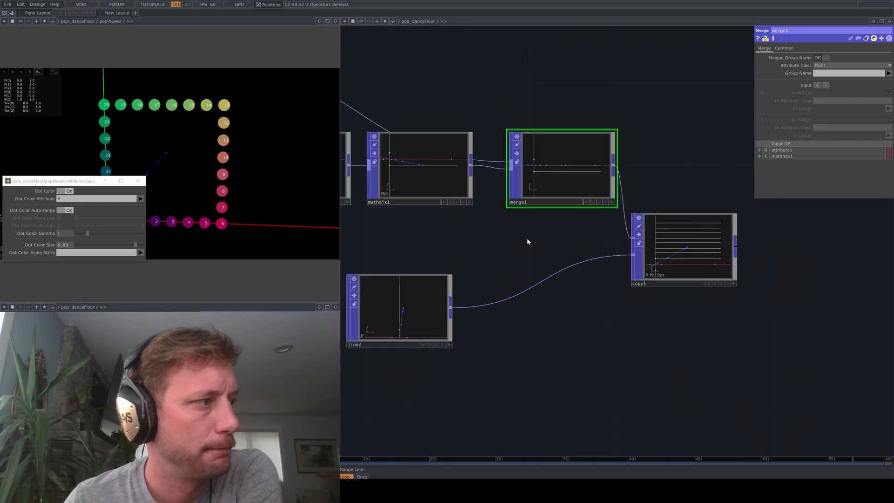
pyautogui.click(544, 287)
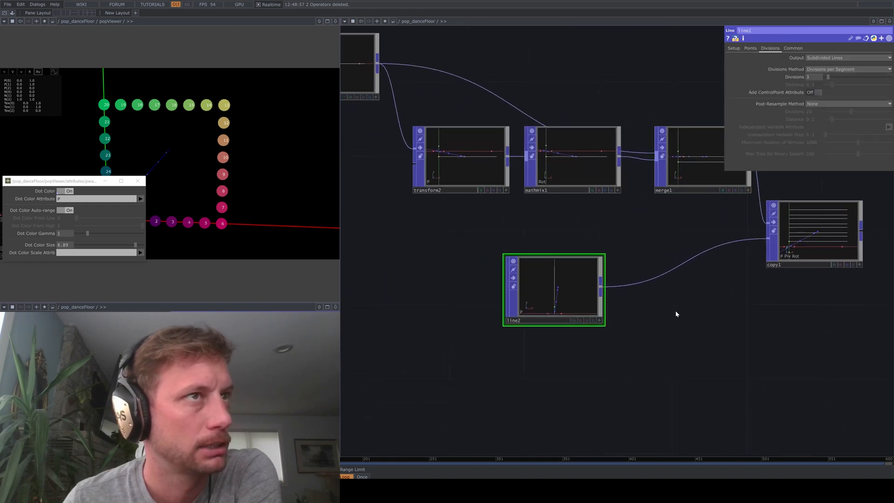
pyautogui.moveTo(676, 310); pyautogui.dragTo(624, 308)
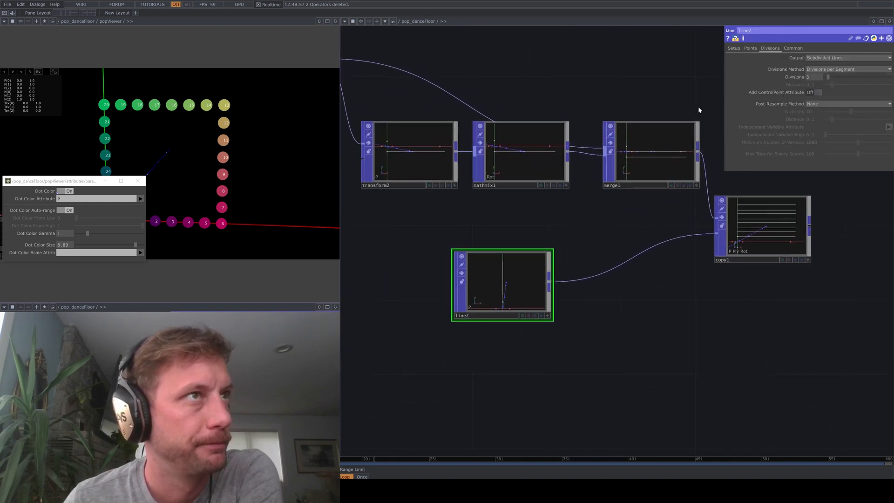
pyautogui.click(748, 48)
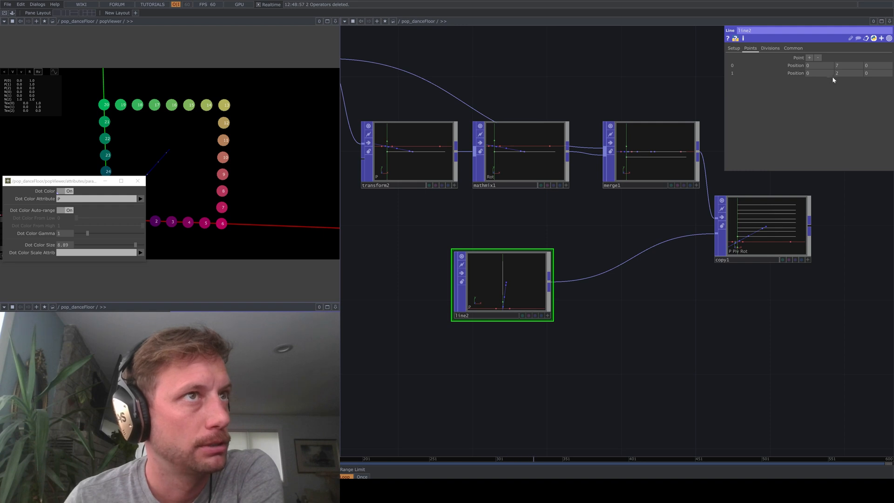
pyautogui.moveTo(860, 73); pyautogui.dragTo(831, 73)
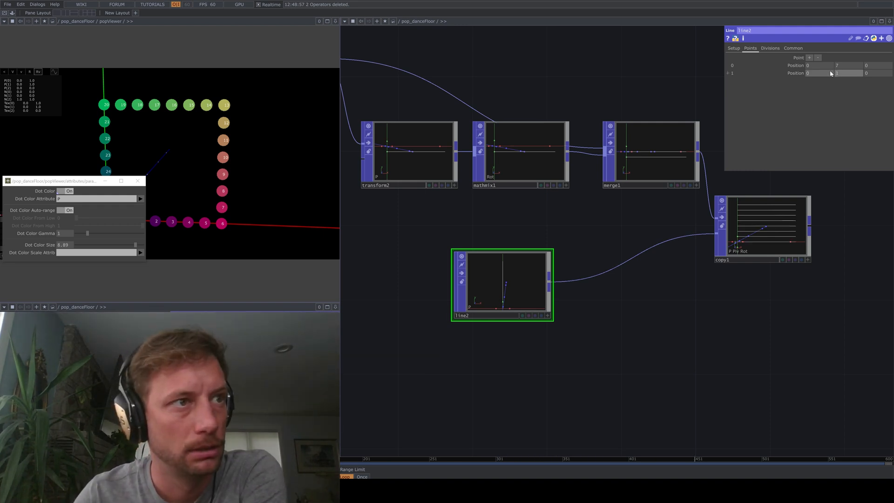
pyautogui.scroll(5, 789, 247)
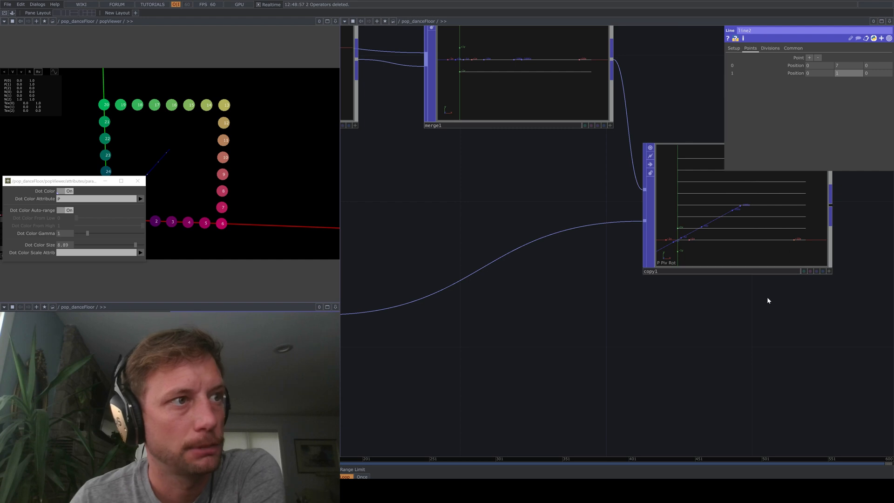
pyautogui.scroll(-4, 694, 336)
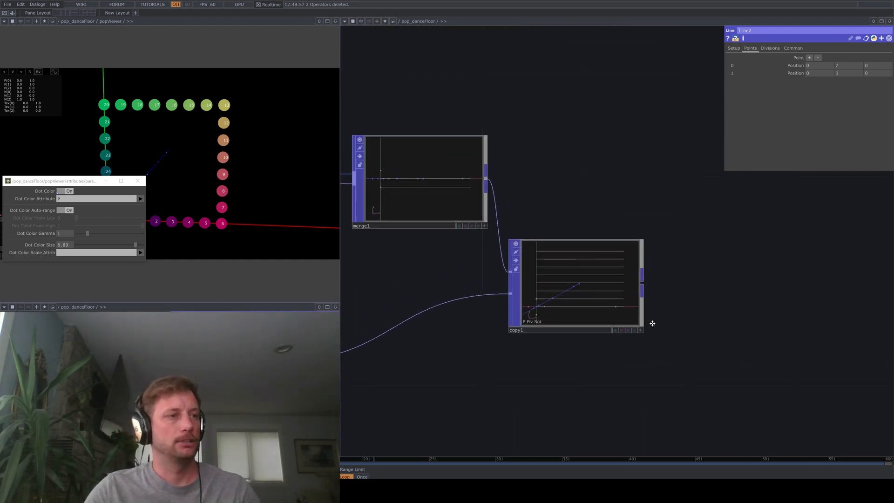
# Move floor_out farther away from sort1 to free space in the network for more operators.
pyautogui.scroll(-2, 653, 281)
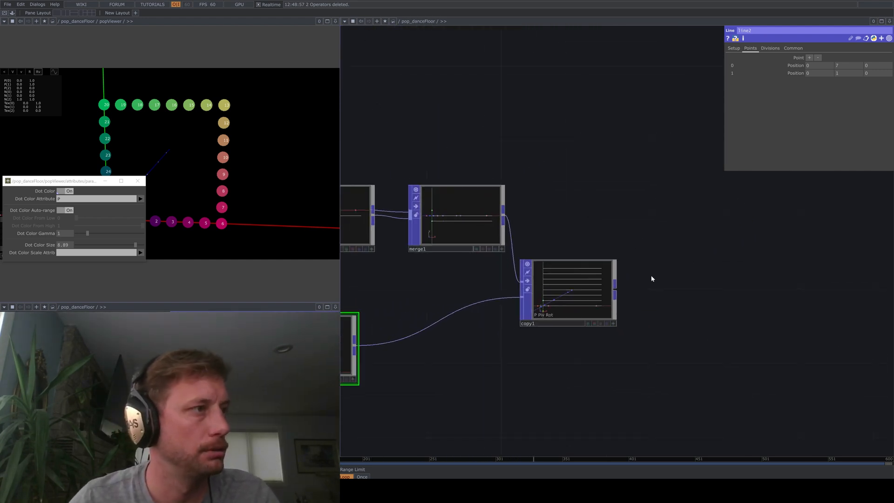
pyautogui.scroll(-3, 653, 262)
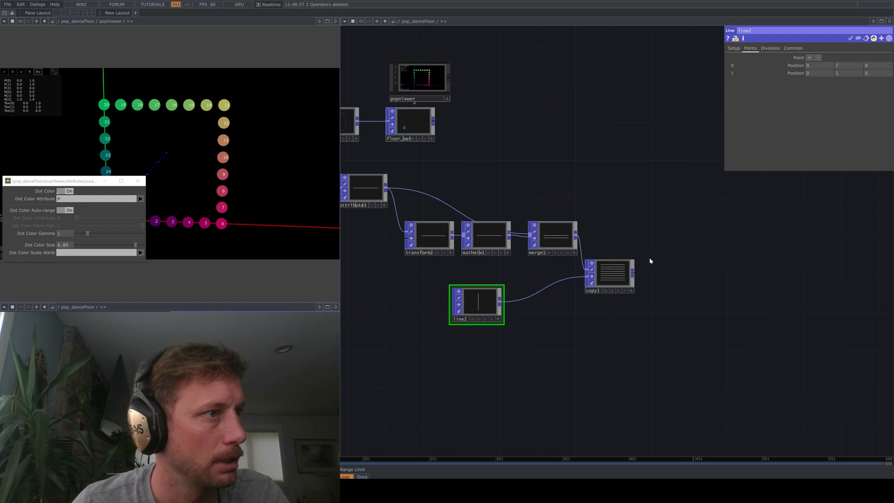
pyautogui.scroll(3, 423, 131)
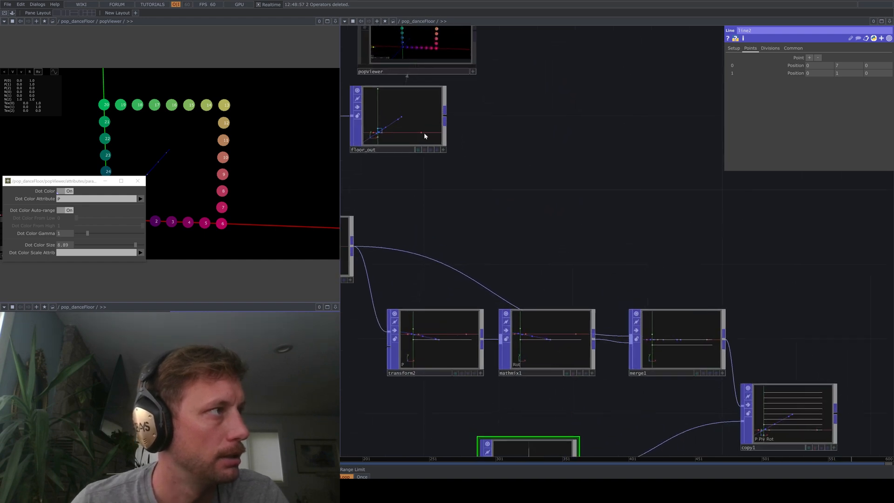
pyautogui.click(442, 149)
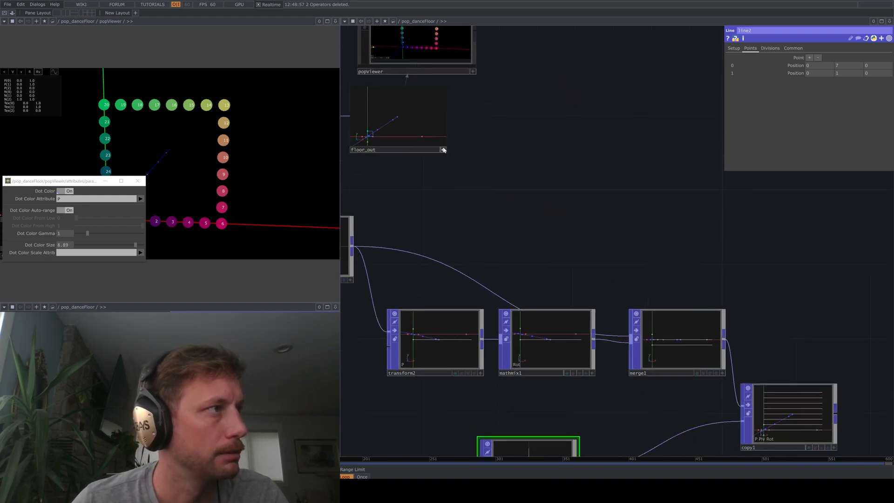
pyautogui.scroll(-5, 546, 197)
pyautogui.moveTo(397, 171); pyautogui.dragTo(749, 315)
pyautogui.moveTo(751, 263); pyautogui.dragTo(492, 263)
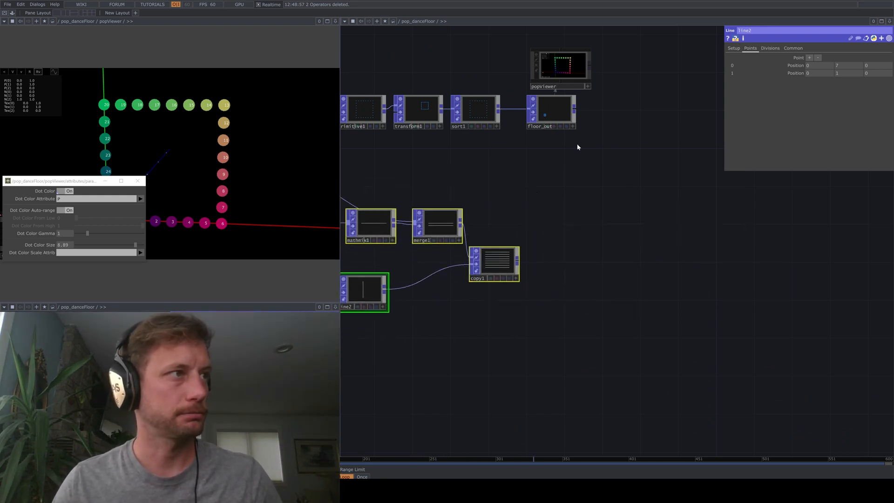
pyautogui.moveTo(553, 115); pyautogui.dragTo(727, 133)
pyautogui.click(635, 181)
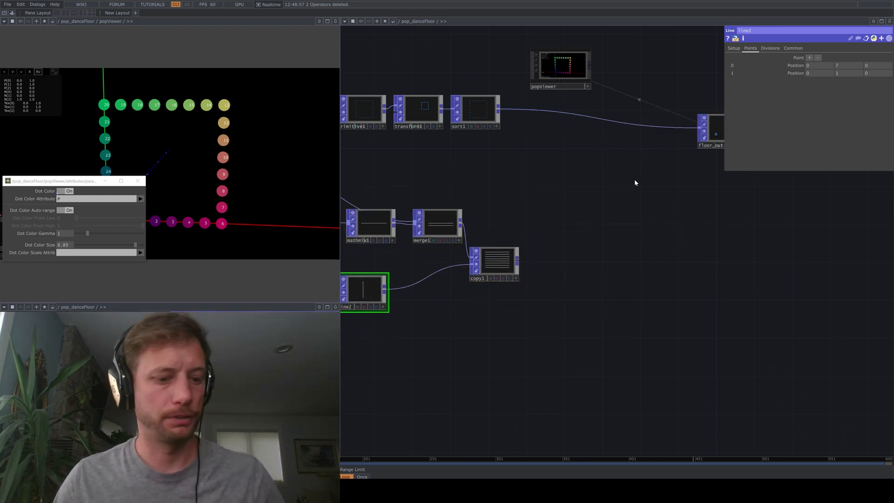
# Add a Null POP below sort1, wire sort1 into it and rename it SQUARE.
pyautogui.press('Tab')
pyautogui.write('n')
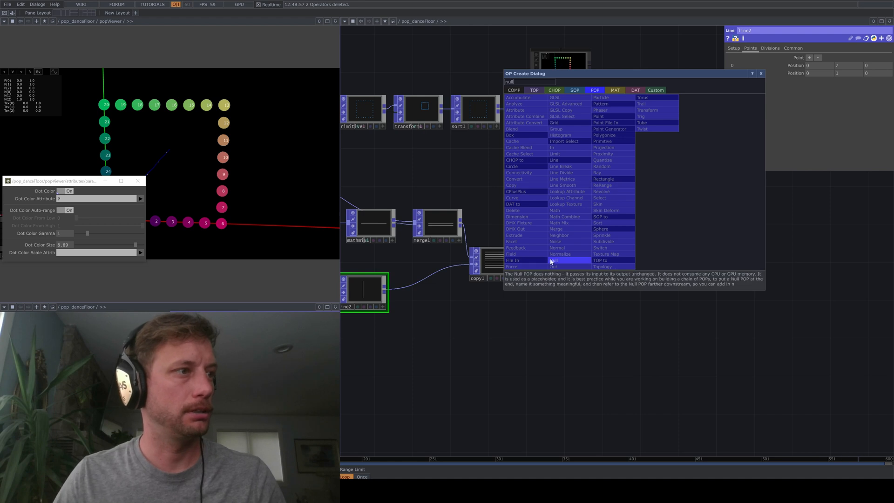
pyautogui.click(553, 261)
pyautogui.click(527, 148)
pyautogui.moveTo(498, 110); pyautogui.dragTo(508, 154)
pyautogui.scroll(3, 510, 186)
pyautogui.click(520, 168)
pyautogui.write('SQ')
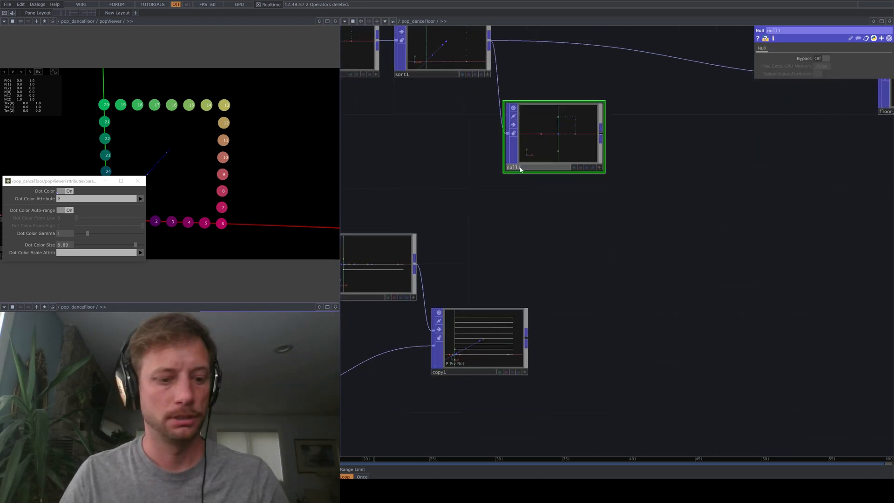
pyautogui.write('UARE')
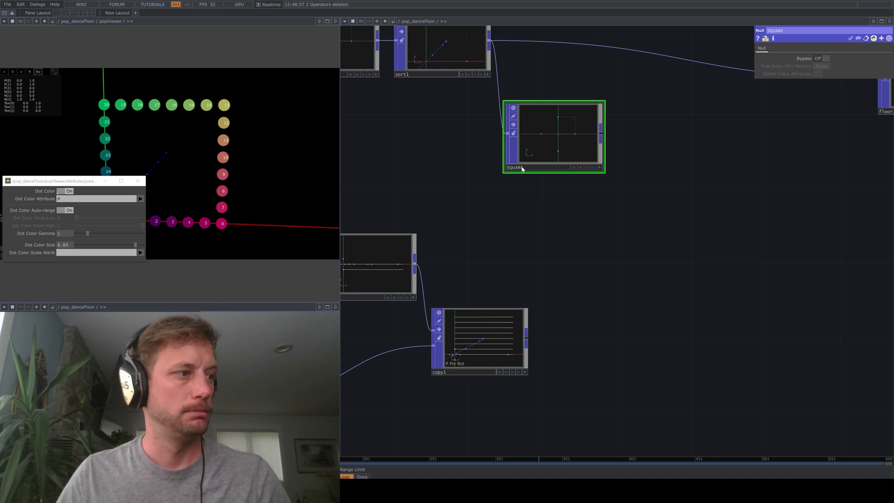
pyautogui.press('Return')
# Create another Copy POP below SQUARE, with SQUARE as its first input and copy1 as its second.
pyautogui.press('Tab')
pyautogui.write('copy')
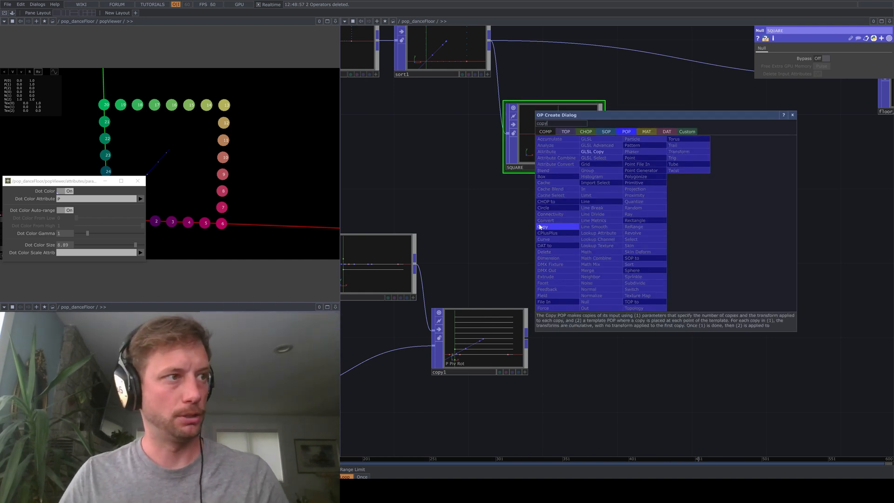
pyautogui.press('Return')
pyautogui.click(712, 229)
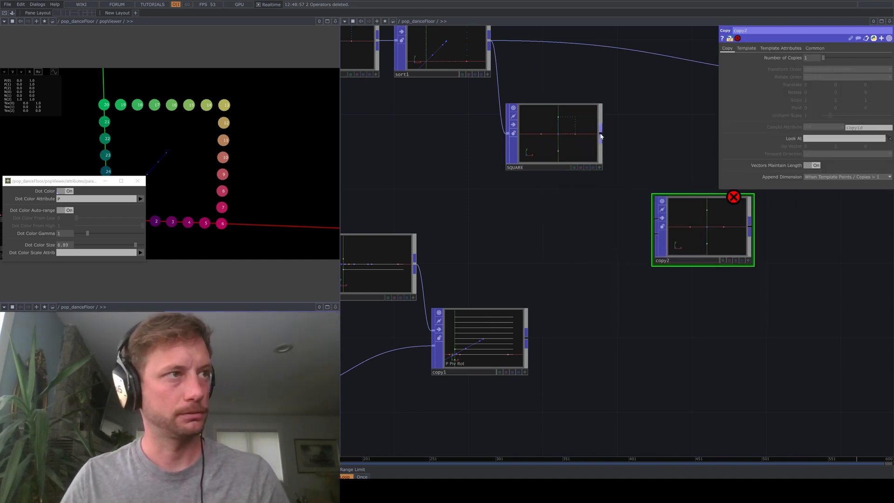
pyautogui.moveTo(601, 126); pyautogui.dragTo(632, 184)
pyautogui.click(656, 217)
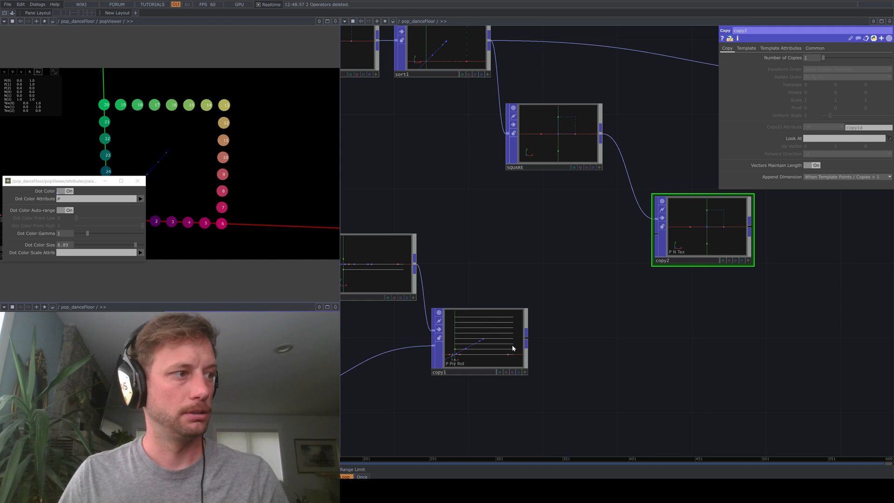
pyautogui.click(656, 235)
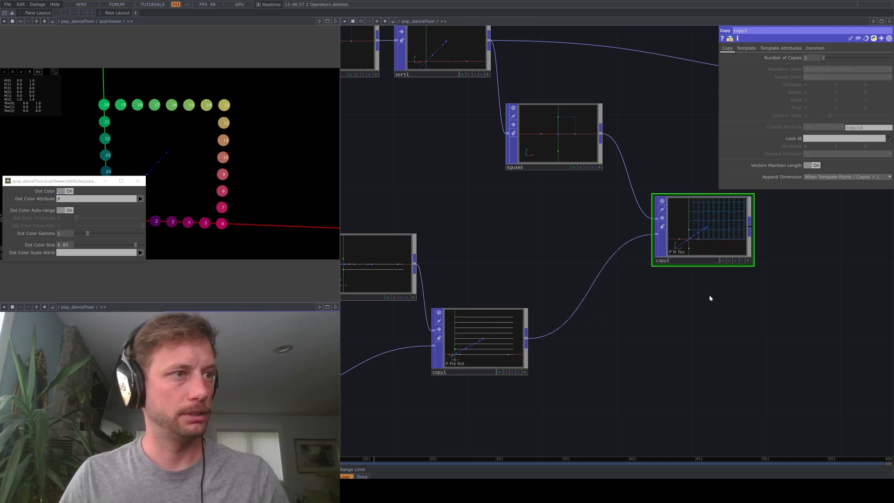
# Examine copy2's grid and template settings, and compare the operator info of copy2, copy1 and merge1.
pyautogui.scroll(3, 664, 289)
pyautogui.scroll(1, 676, 232)
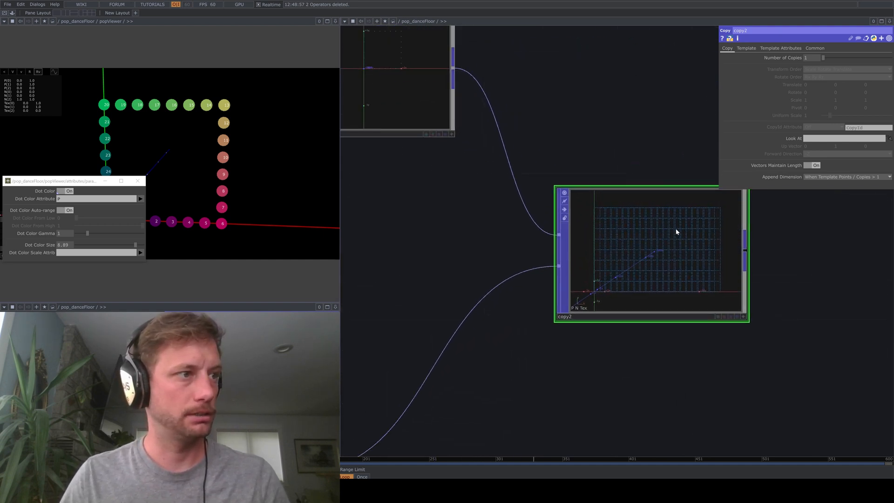
pyautogui.scroll(-2, 677, 231)
pyautogui.scroll(-2, 677, 231)
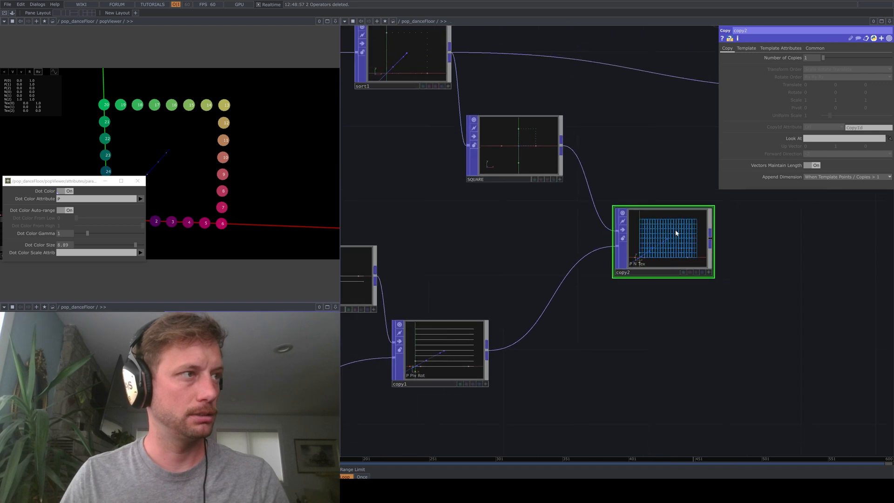
pyautogui.scroll(2, 673, 241)
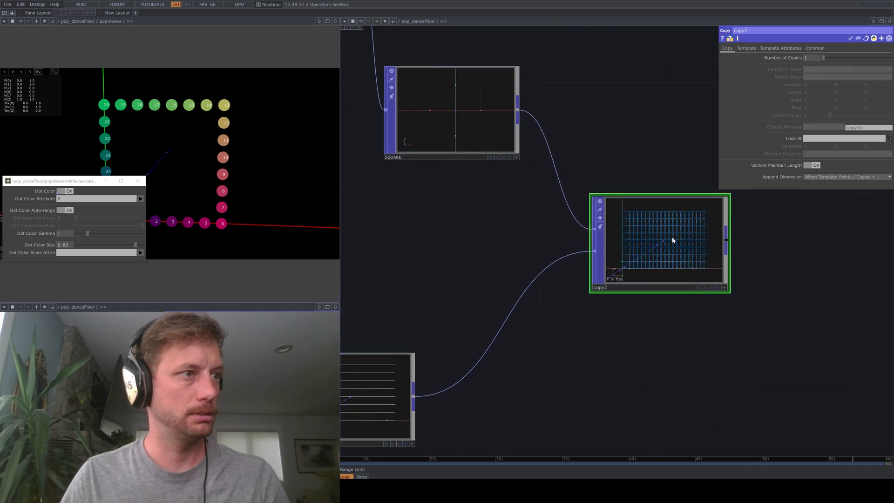
pyautogui.click(739, 50)
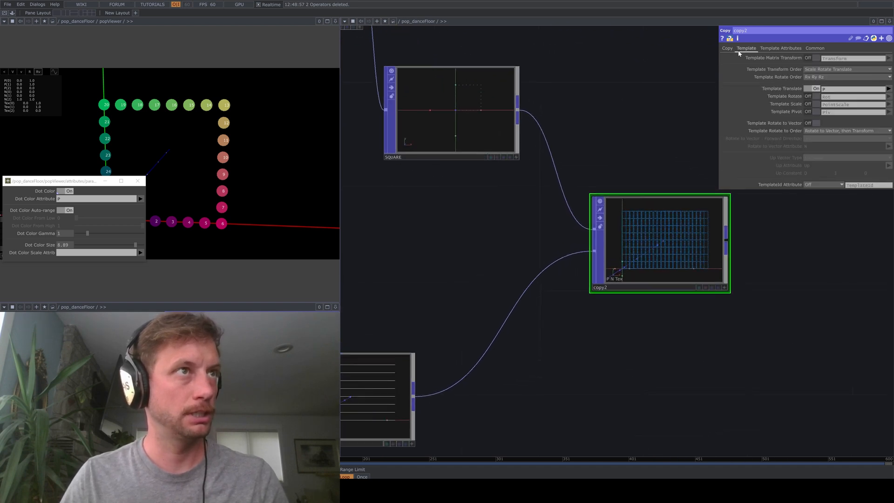
pyautogui.middleClick(644, 257)
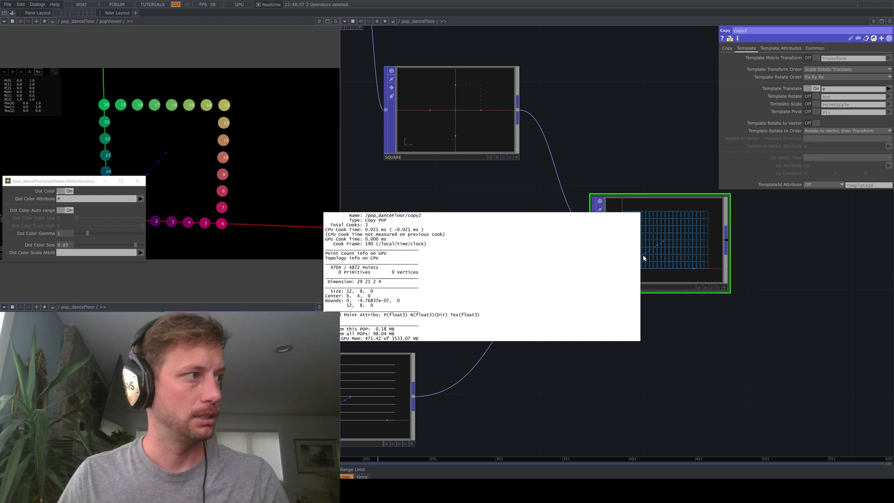
pyautogui.moveTo(569, 365); pyautogui.dragTo(698, 280)
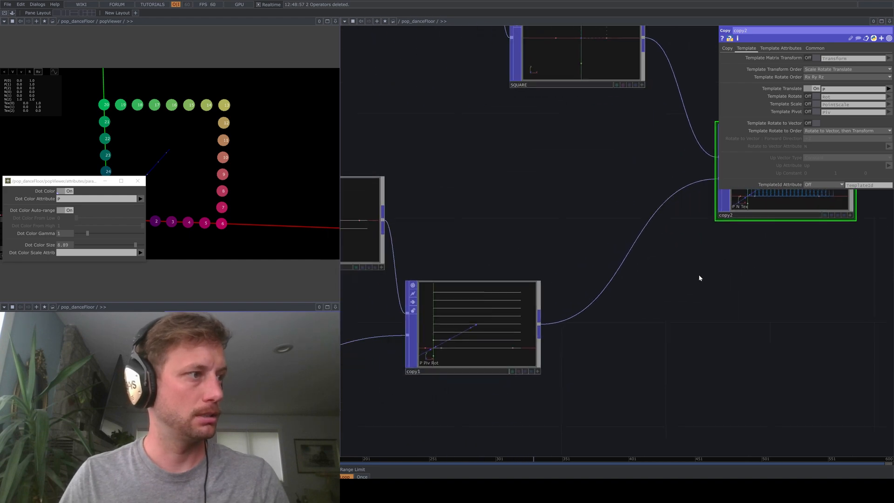
pyautogui.scroll(-2, 698, 279)
pyautogui.click(560, 308)
pyautogui.middleClick(561, 308)
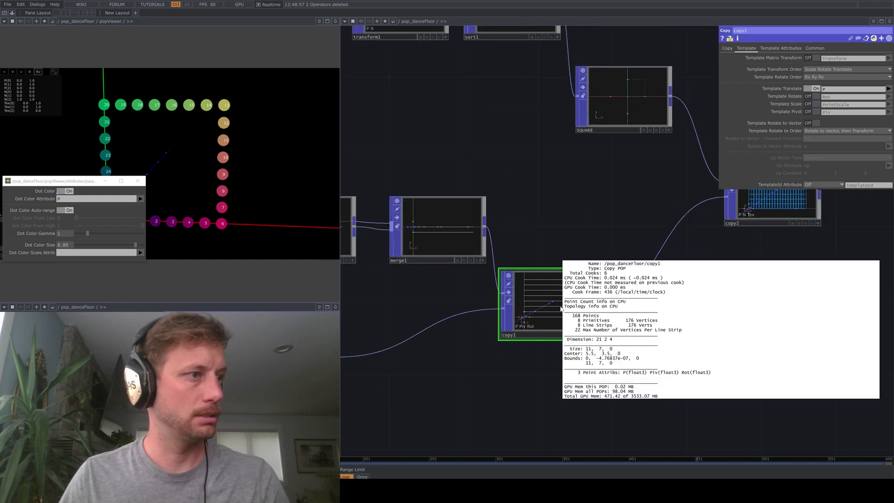
pyautogui.click(447, 238)
pyautogui.middleClick(446, 239)
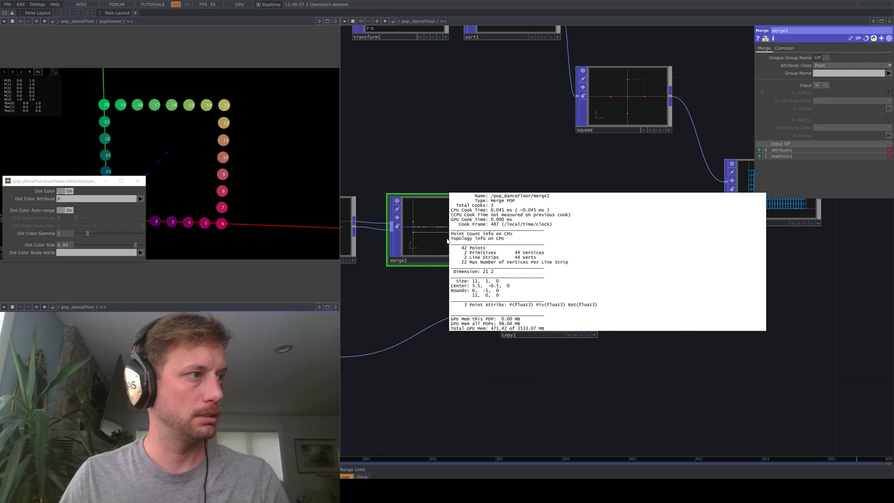
# Set line1's Divisions to 11 and check the operator's point info.
pyautogui.moveTo(628, 239); pyautogui.dragTo(838, 263)
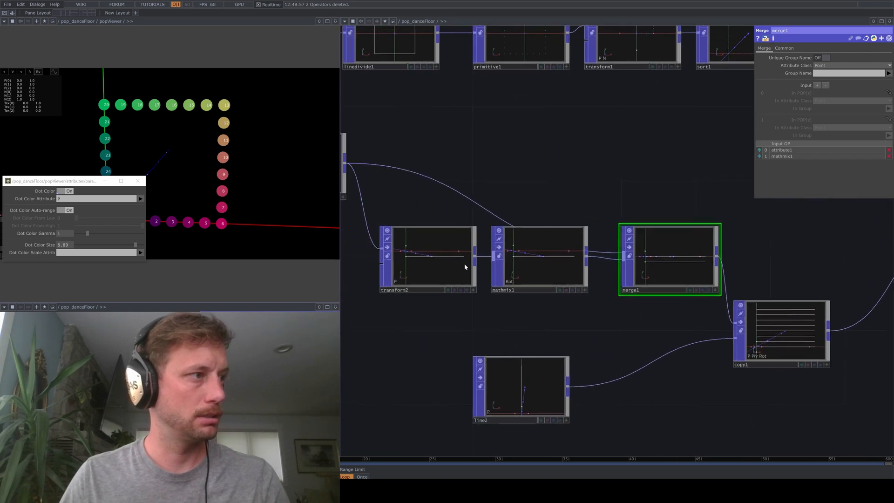
pyautogui.moveTo(557, 311); pyautogui.dragTo(675, 307)
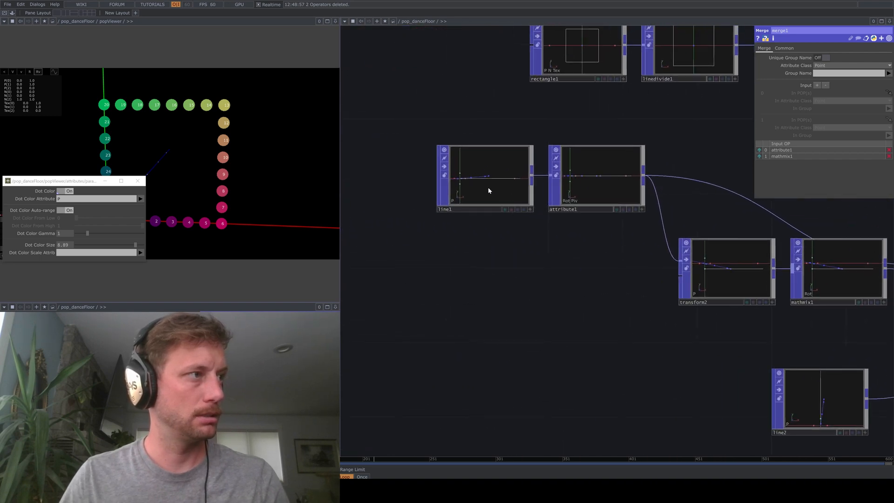
pyautogui.middleClick(489, 190)
pyautogui.scroll(2, 488, 186)
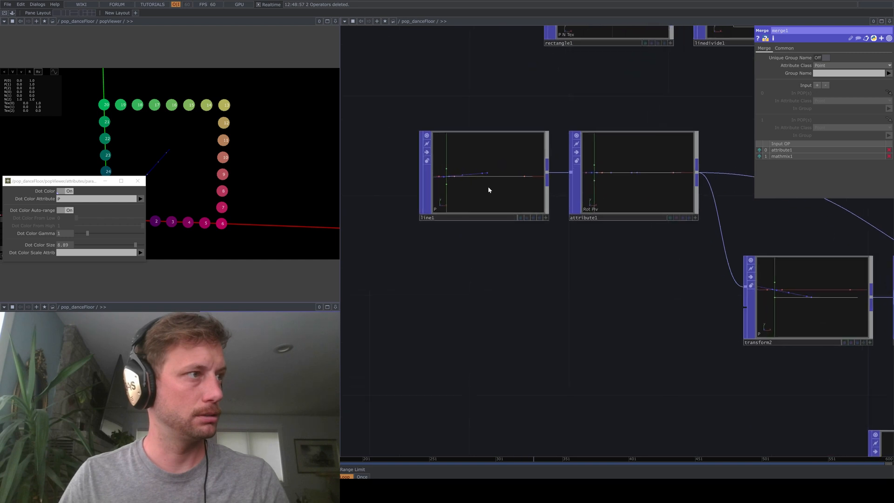
pyautogui.click(489, 187)
pyautogui.click(769, 49)
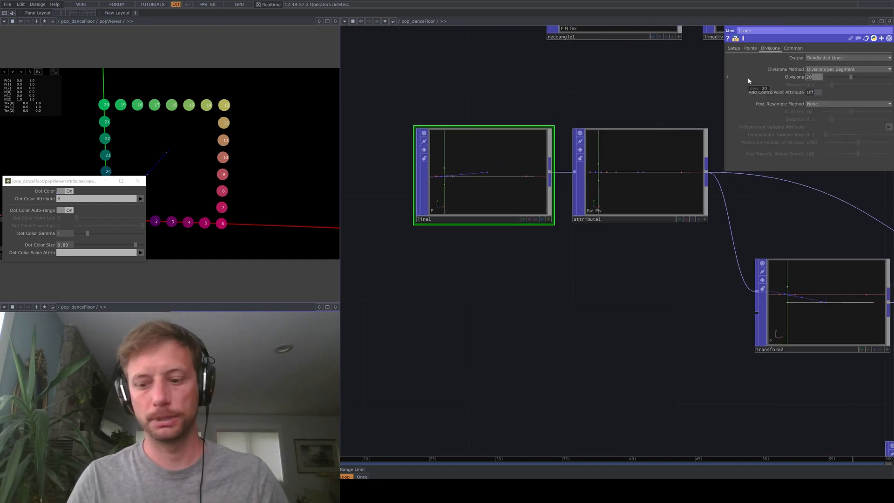
pyautogui.write('11')
pyautogui.press('Return')
pyautogui.middleClick(502, 180)
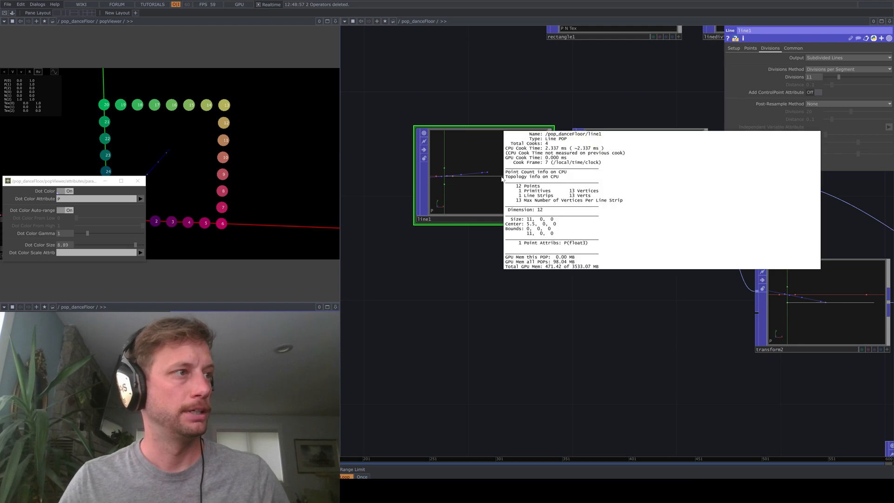
# Wire the output of copy2 into floor_out to display the copied squares in the popViewer.
pyautogui.scroll(-5, 684, 309)
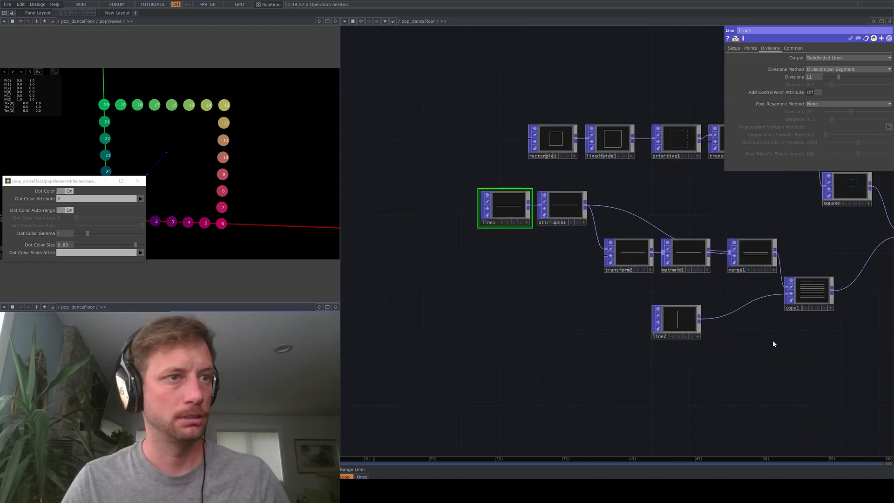
pyautogui.moveTo(772, 343); pyautogui.dragTo(499, 320)
pyautogui.scroll(8, 607, 280)
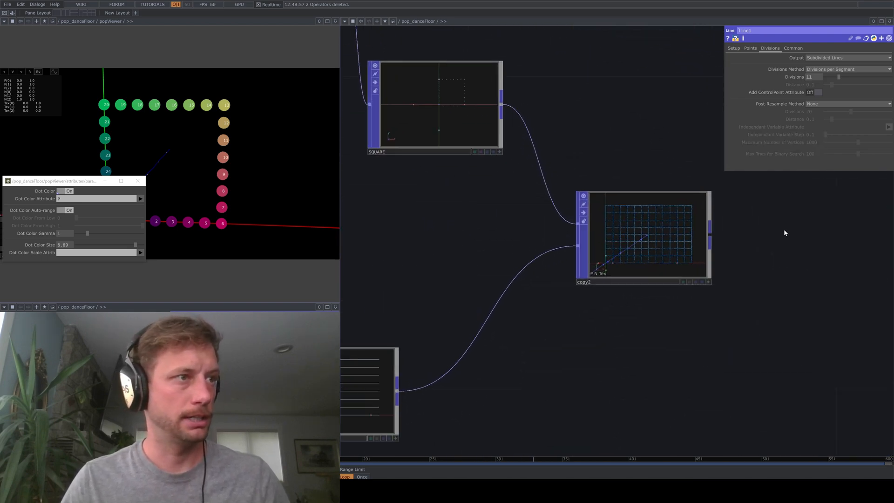
pyautogui.scroll(2, 691, 263)
pyautogui.scroll(-6, 679, 259)
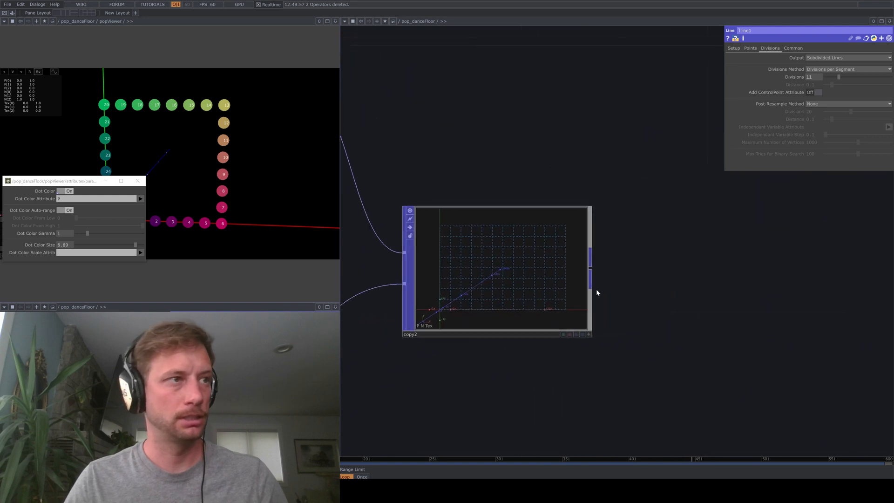
pyautogui.moveTo(617, 277); pyautogui.dragTo(580, 136)
pyautogui.moveTo(246, 148)
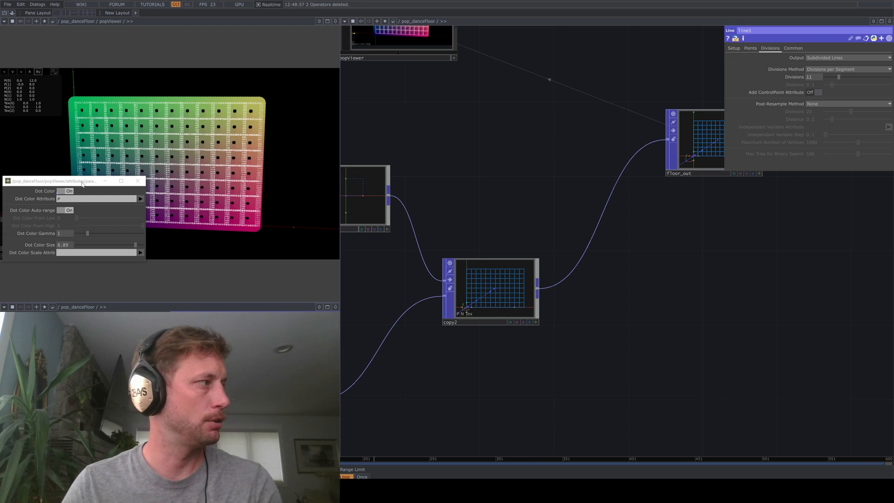
# Reduce the popViewer's dot color size, and inspect copy2's operator info and the grid of squares.
pyautogui.moveTo(82, 183); pyautogui.dragTo(93, 259)
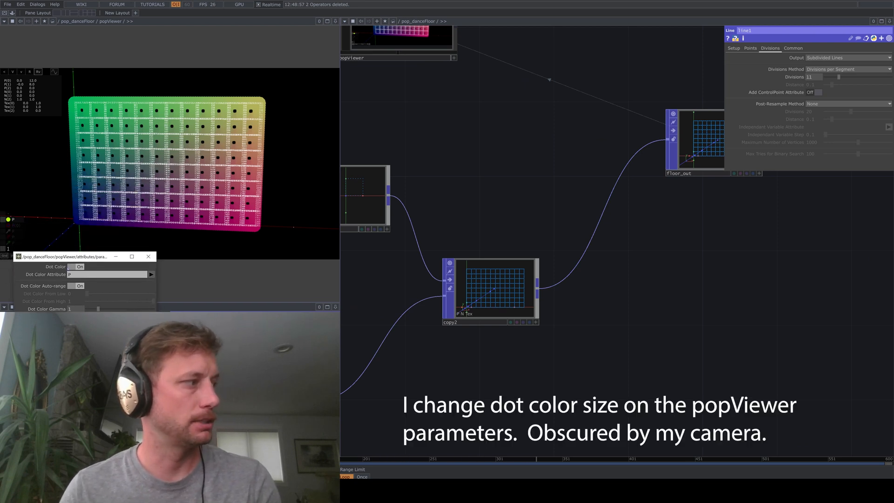
pyautogui.moveTo(110, 321); pyautogui.dragTo(91, 320)
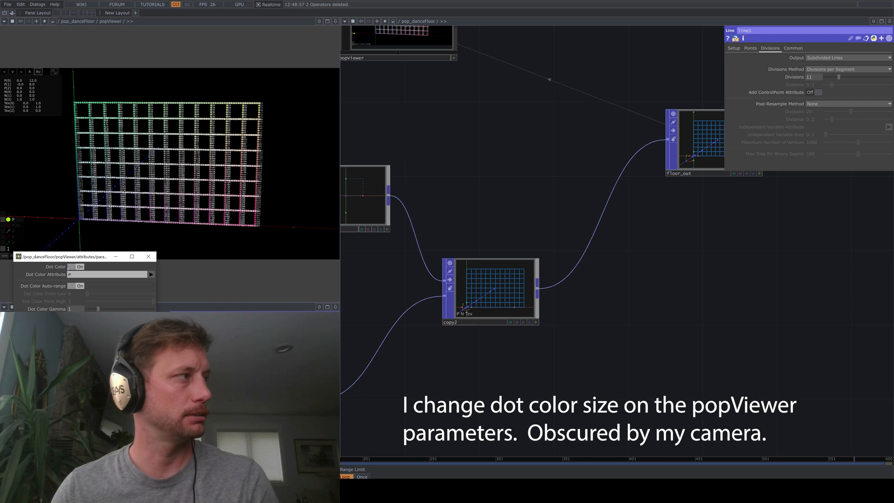
pyautogui.moveTo(134, 139); pyautogui.dragTo(144, 165)
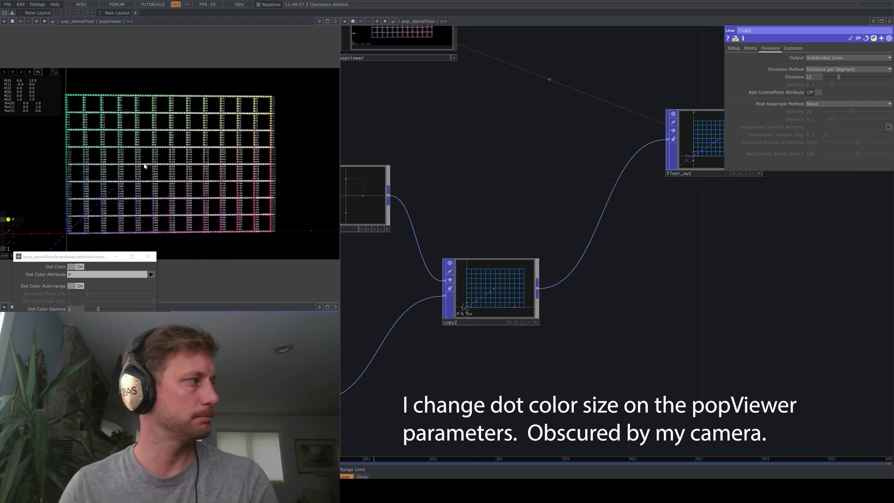
pyautogui.middleClick(505, 300)
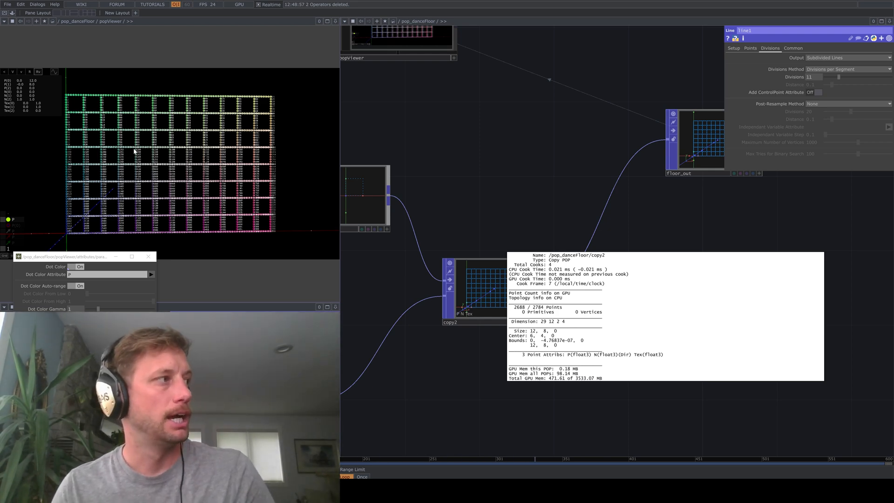
pyautogui.scroll(8, 136, 144)
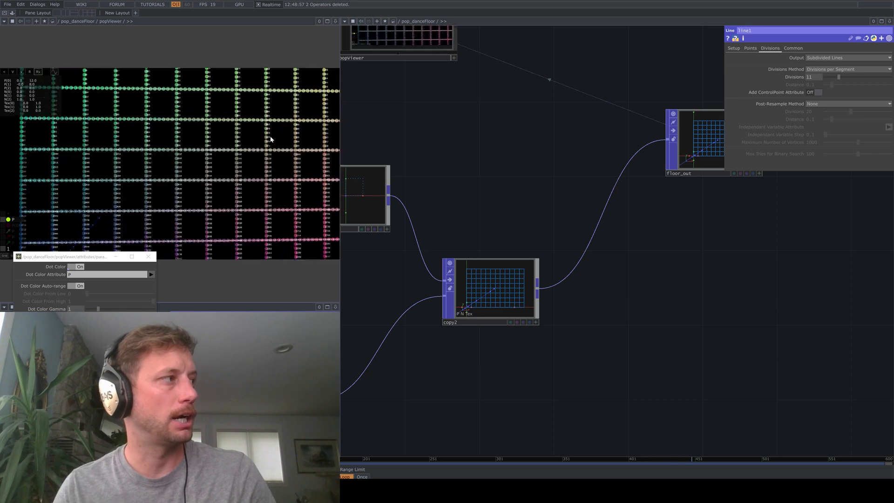
pyautogui.scroll(3, 173, 126)
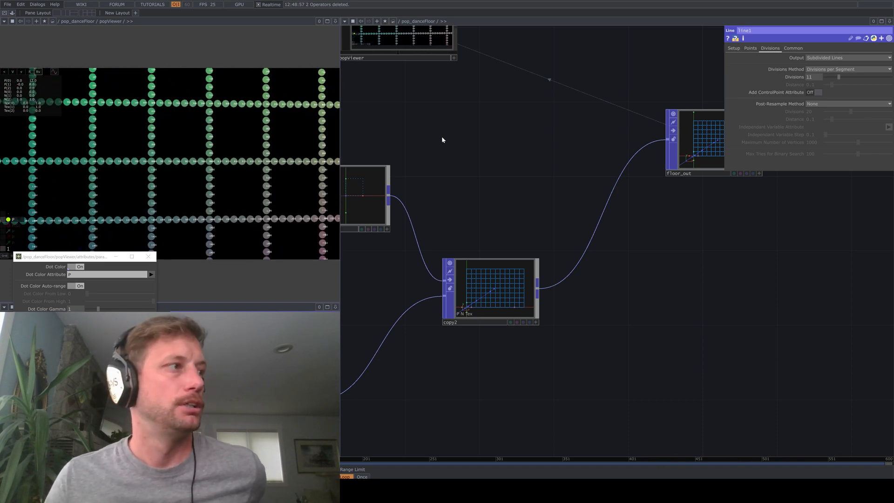
# Move SQUARE nearer to copy2 and insert a Transform POP between sort1 and SQUARE.
pyautogui.moveTo(461, 138); pyautogui.dragTo(535, 140)
pyautogui.scroll(-3, 533, 144)
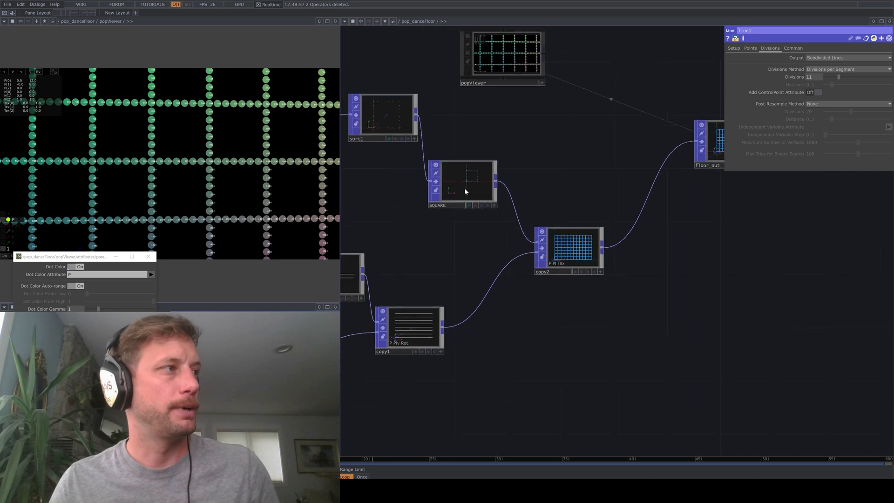
pyautogui.moveTo(464, 192); pyautogui.dragTo(481, 216)
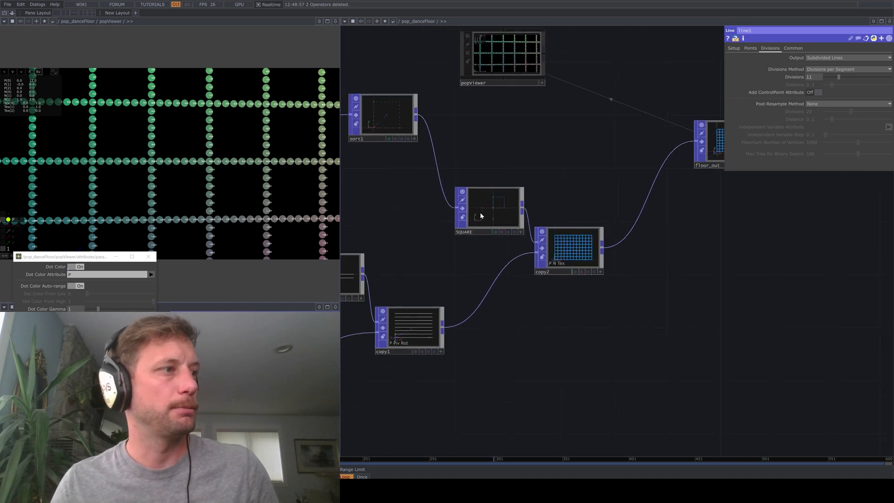
pyautogui.rightClick(432, 145)
pyautogui.click(445, 136)
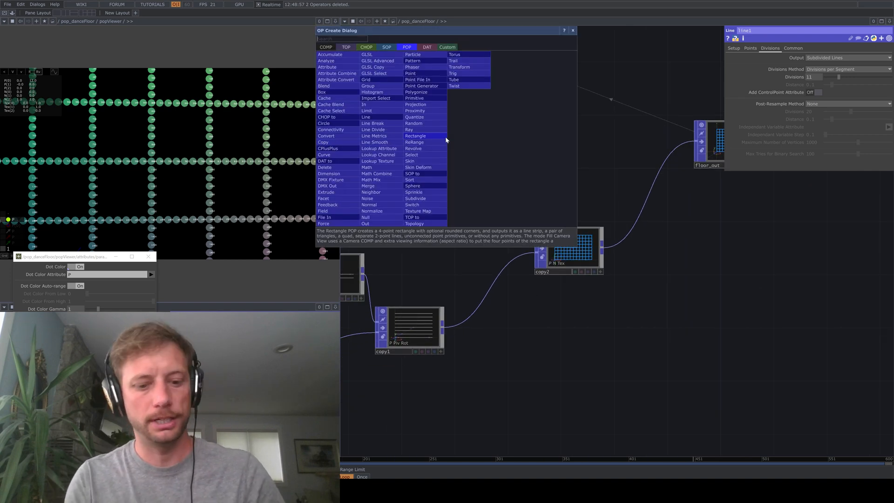
pyautogui.click(459, 68)
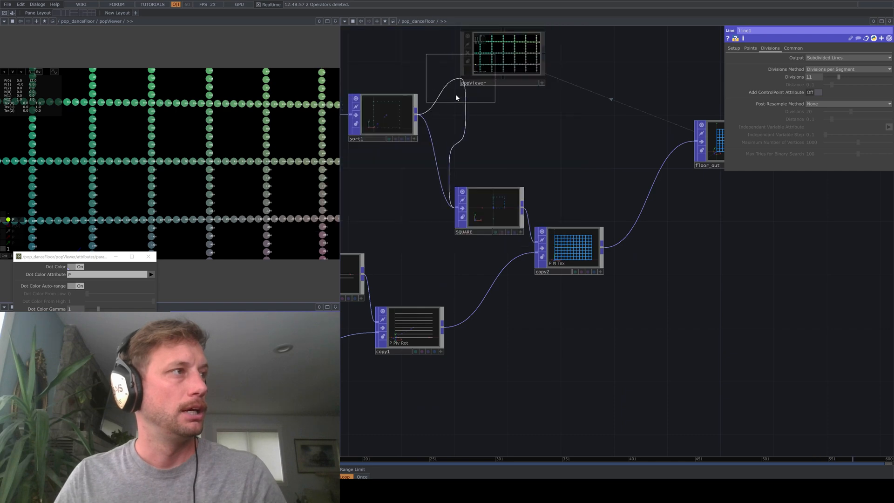
pyautogui.click(425, 169)
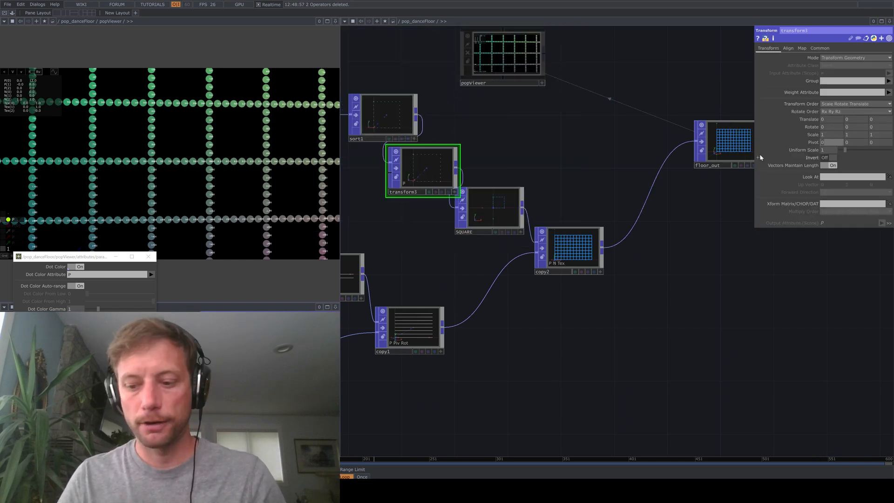
# Set the new Transform POP's pivot to 0.5 in X and Y and its uniform scale to .875.
pyautogui.write('.')
pyautogui.press('Tab')
pyautogui.write('.')
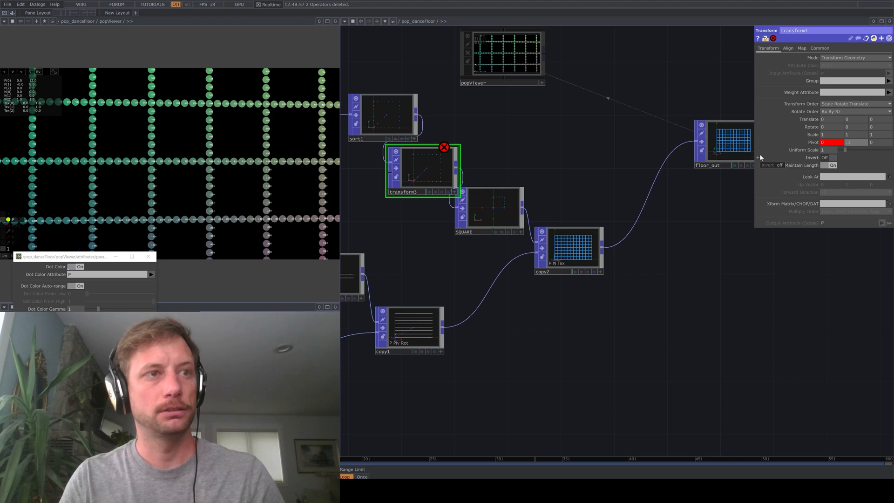
pyautogui.click(759, 157)
pyautogui.hotkey('shift', 'Tab')
pyautogui.write('.5')
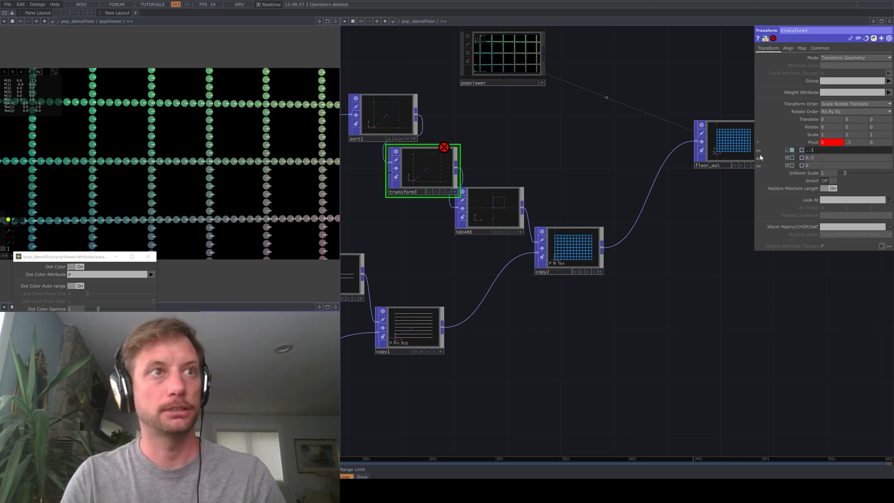
pyautogui.press('Return')
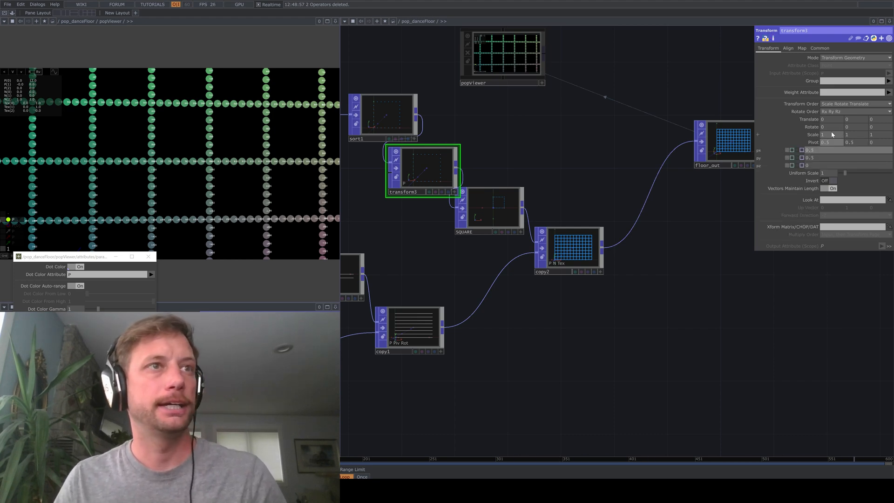
pyautogui.click(832, 172)
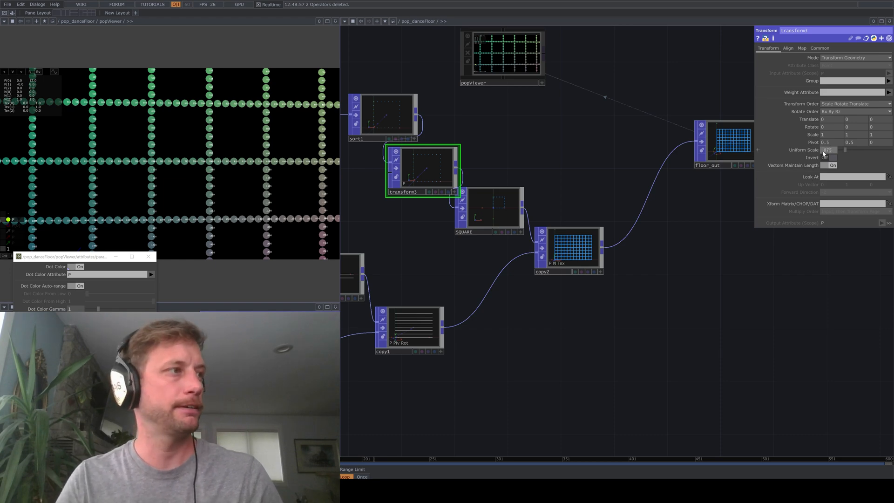
pyautogui.press('Return')
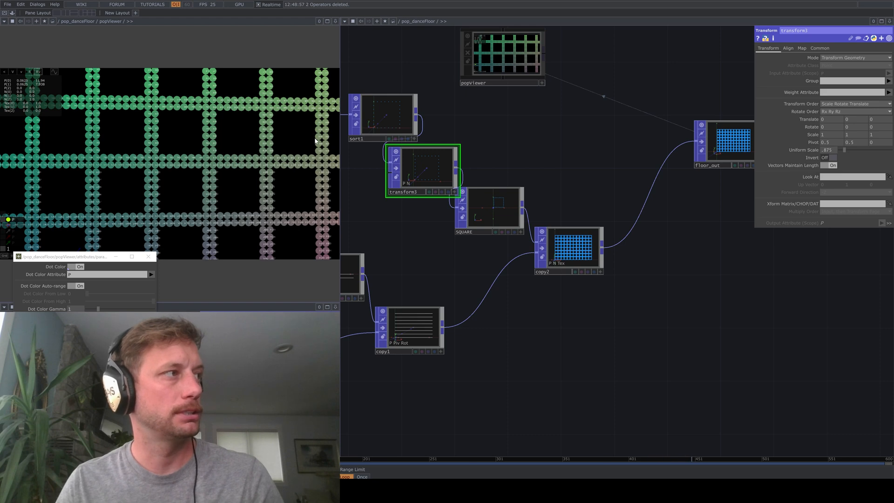
# Examine the spacing between neighbouring squares on the floor and the scaled points in the new Transform POP's preview.
pyautogui.scroll(-5, 315, 140)
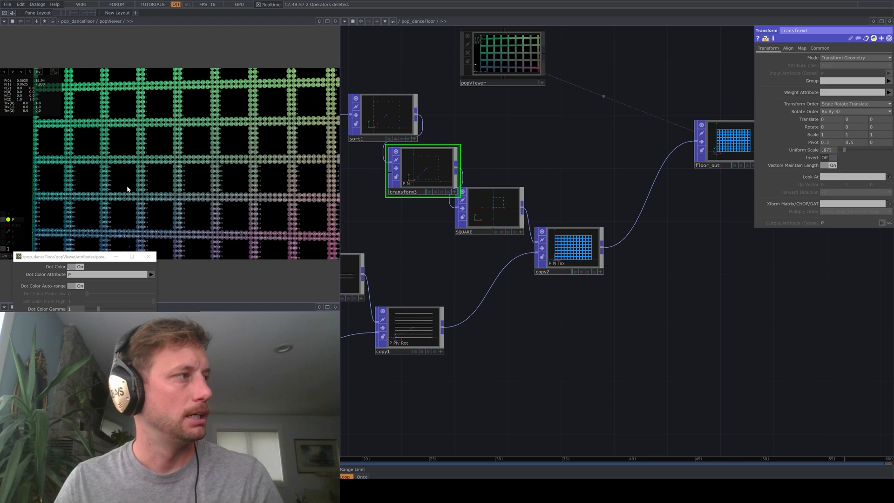
pyautogui.scroll(-3, 126, 185)
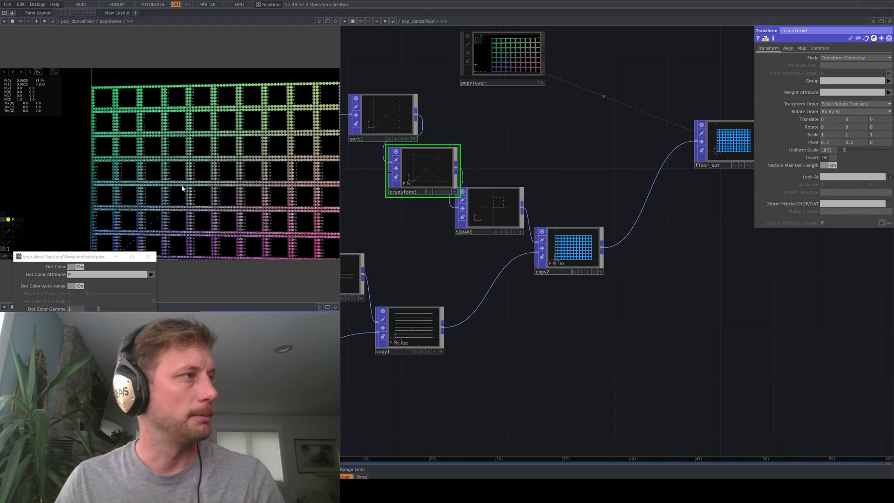
pyautogui.scroll(5, 399, 176)
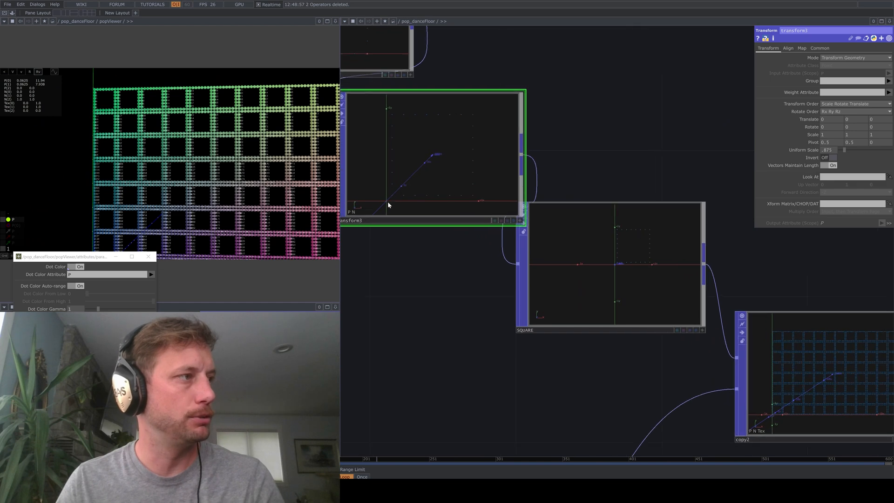
pyautogui.scroll(2, 413, 242)
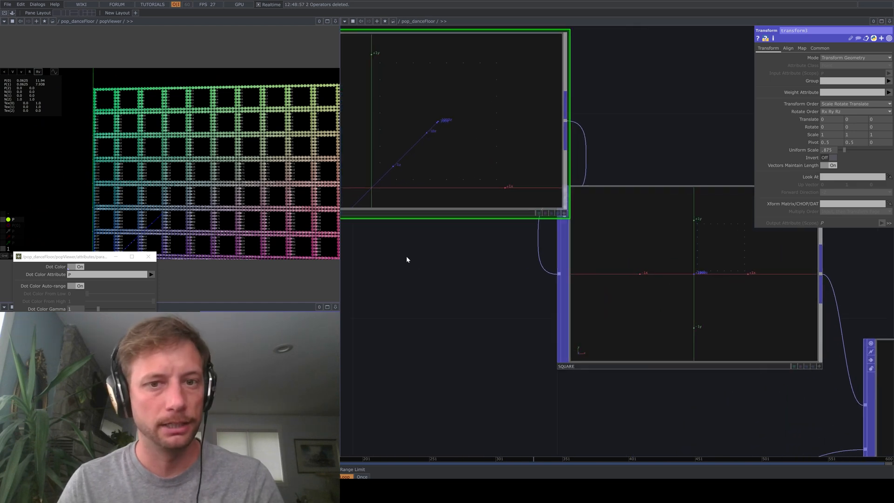
pyautogui.scroll(3, 440, 222)
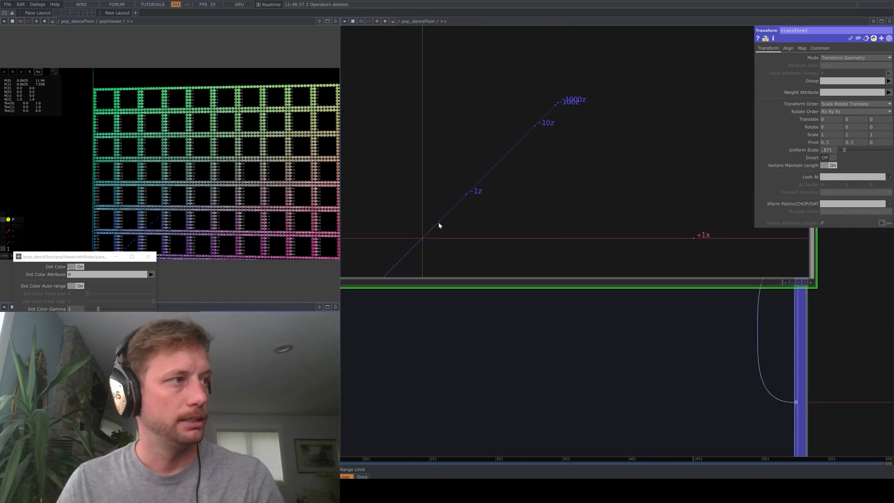
pyautogui.scroll(-2, 475, 225)
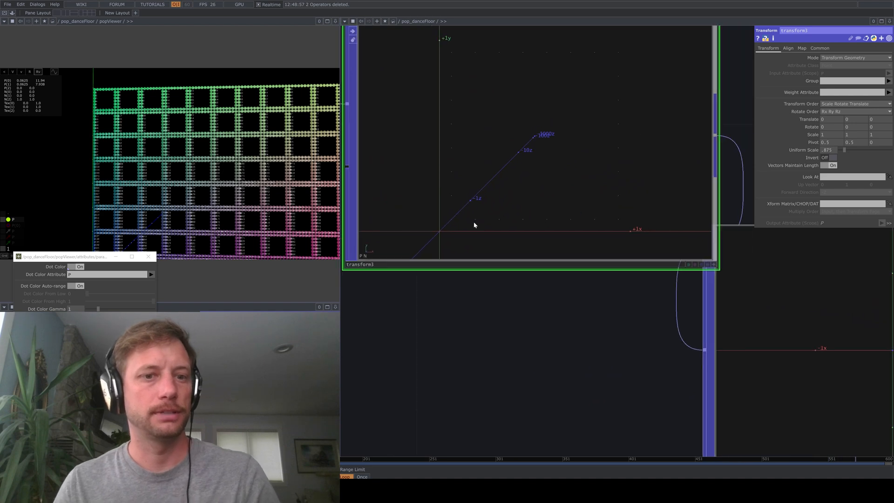
pyautogui.scroll(-2, 476, 194)
pyautogui.scroll(-4, 478, 200)
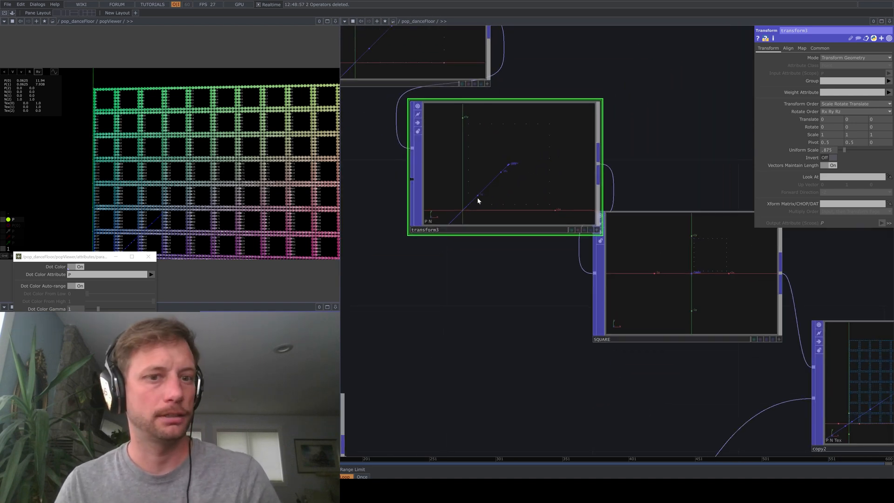
# Turn off Dot Color Auto-range for the popViewer and inspect the attributes of a point at the floor's far upper corner.
pyautogui.moveTo(299, 193); pyautogui.dragTo(78, 305)
pyautogui.click(78, 285)
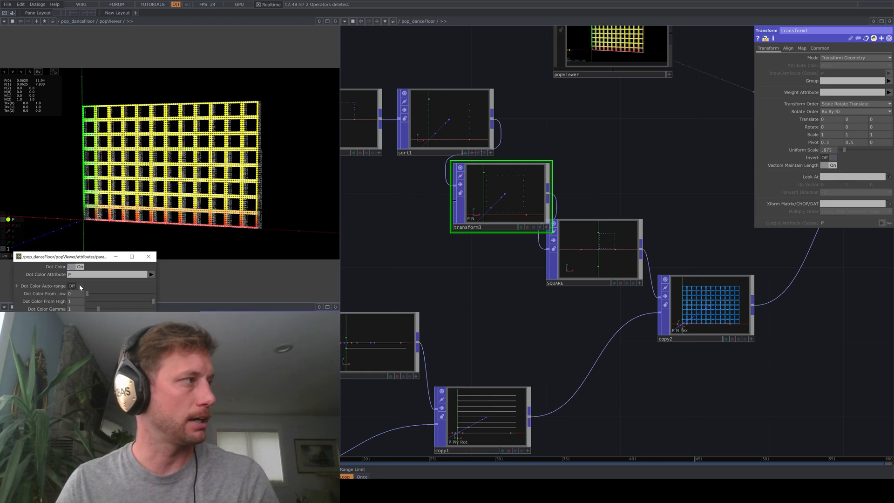
pyautogui.moveTo(115, 177); pyautogui.dragTo(139, 171, button='middle')
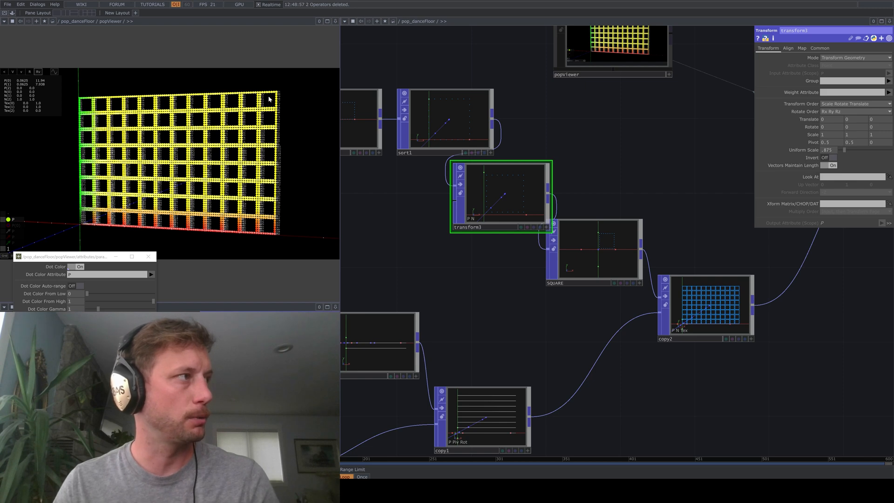
pyautogui.moveTo(276, 95)
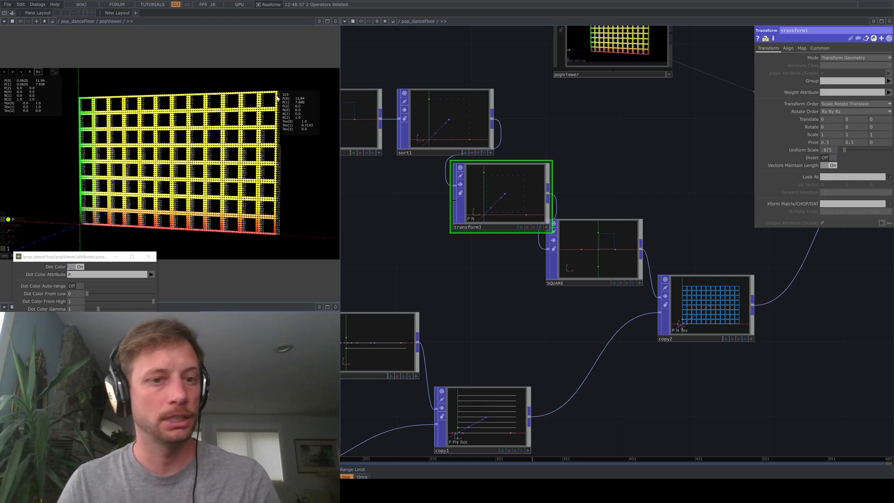
# Turn off Dot Color in the popViewer and examine the point numbering along neighbouring squares on the floor.
pyautogui.moveTo(81, 112)
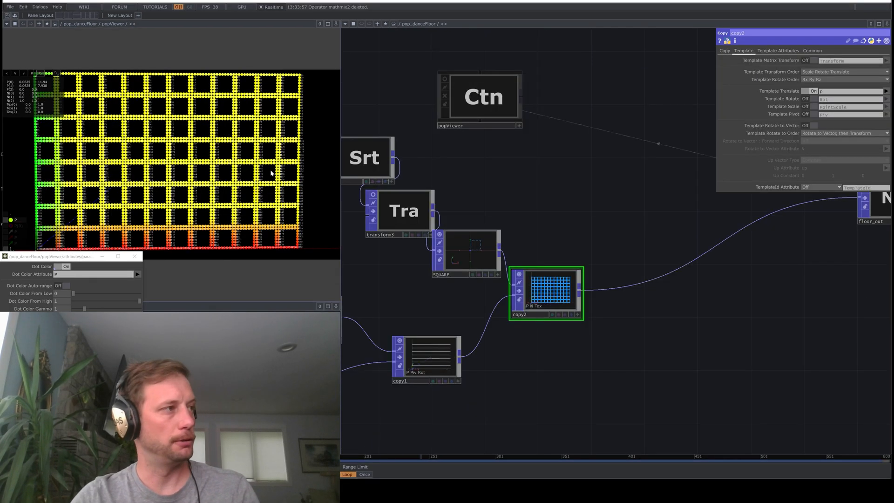
pyautogui.scroll(5, 280, 110)
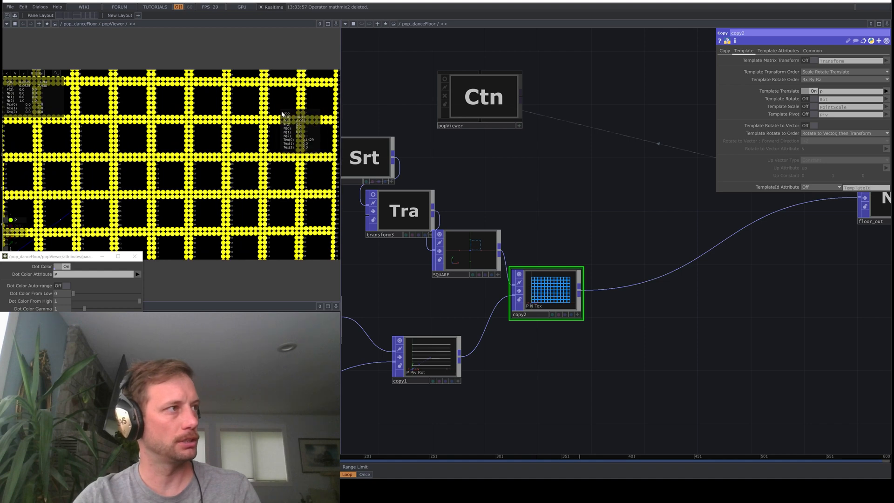
pyautogui.scroll(2, 283, 113)
pyautogui.moveTo(49, 269); pyautogui.dragTo(49, 273)
pyautogui.scroll(3, 272, 192)
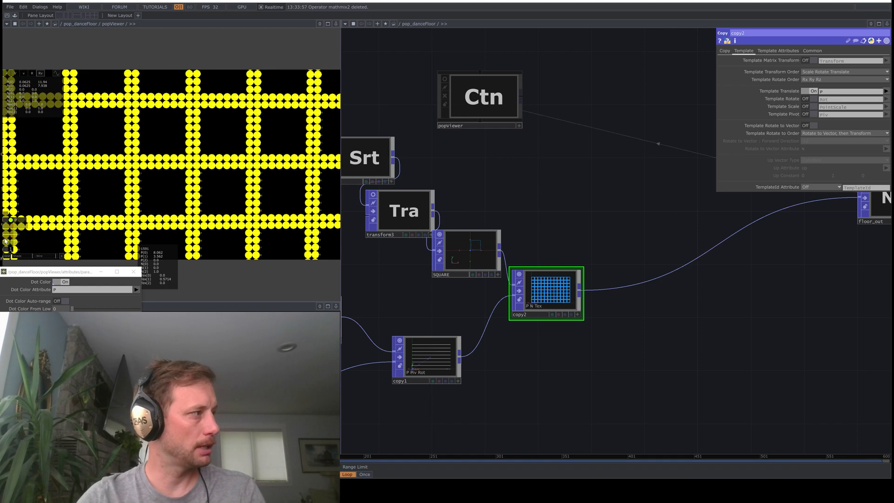
pyautogui.click(59, 282)
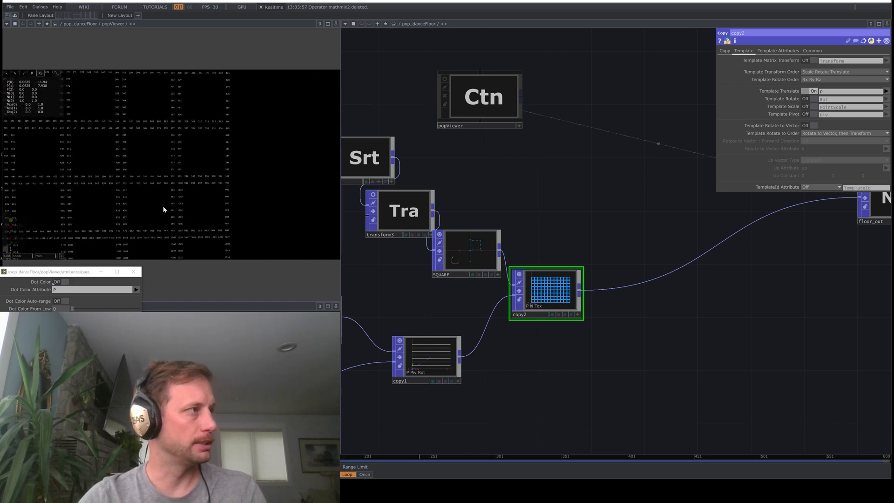
pyautogui.scroll(3, 187, 212)
pyautogui.scroll(5, 259, 180)
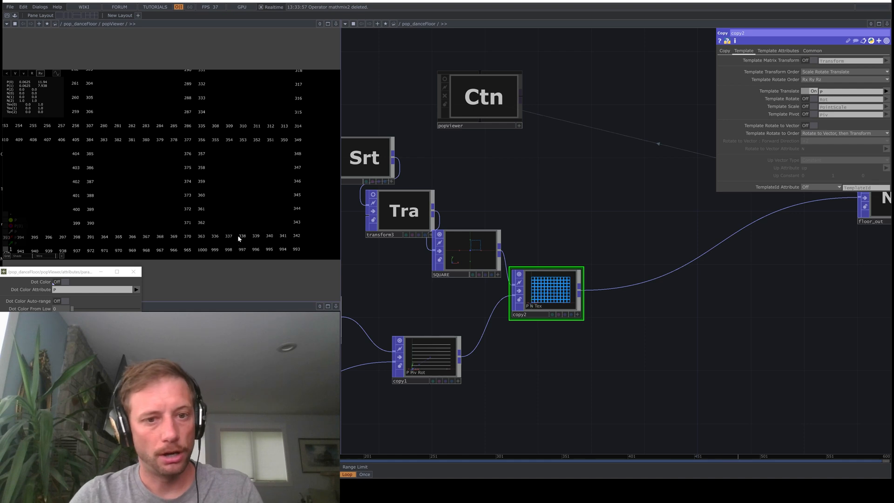
pyautogui.moveTo(214, 238)
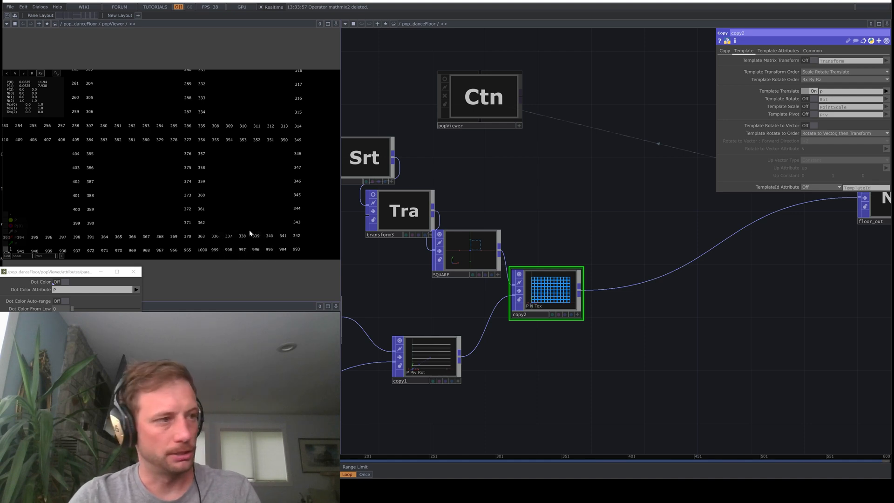
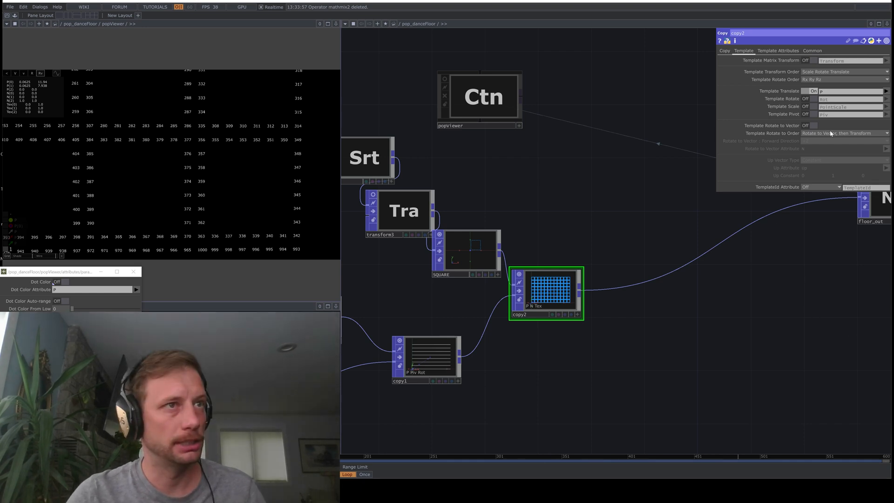
# Enable Template Rotate with the Rot attribute and Template Pivot with the Piv attribute on copy2.
pyautogui.click(812, 99)
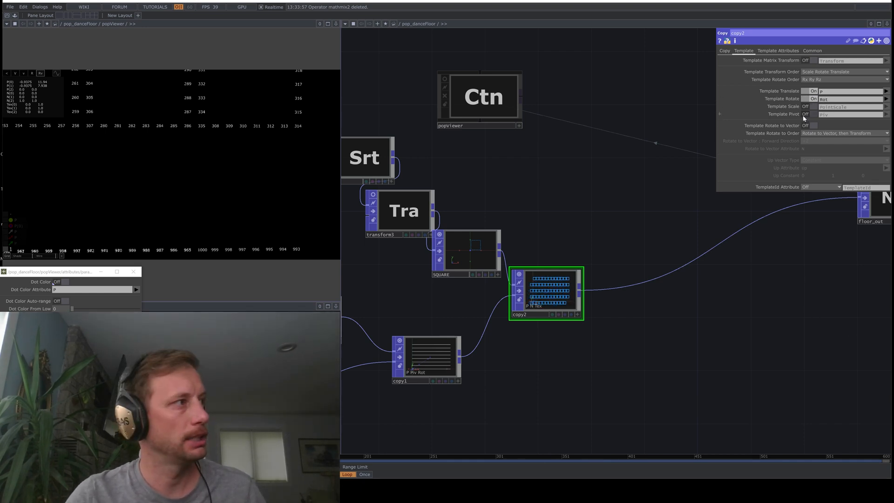
pyautogui.click(804, 115)
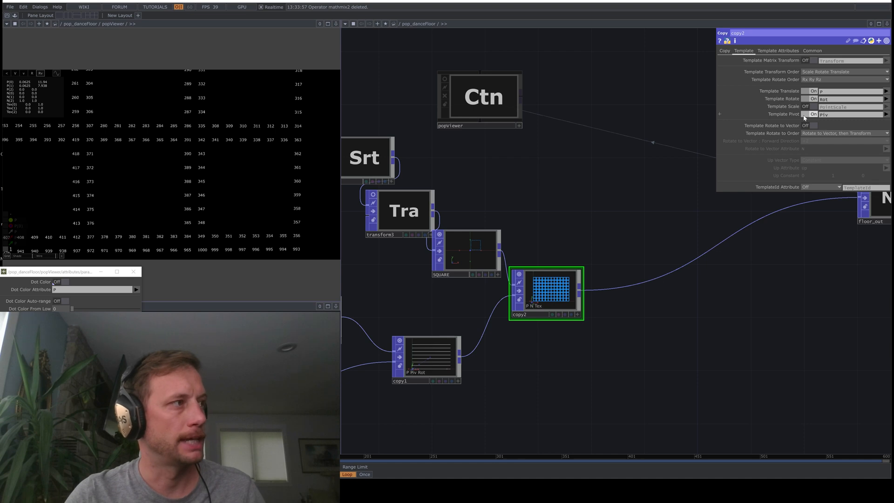
pyautogui.moveTo(278, 143)
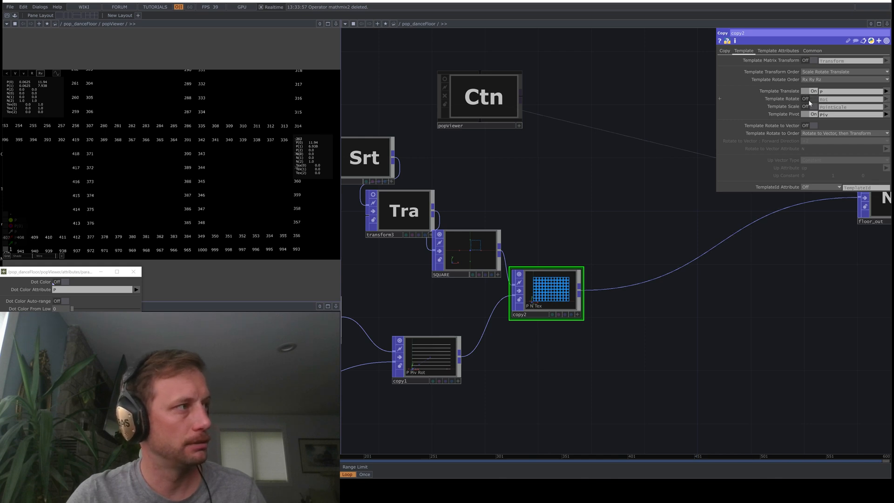
pyautogui.click(808, 100)
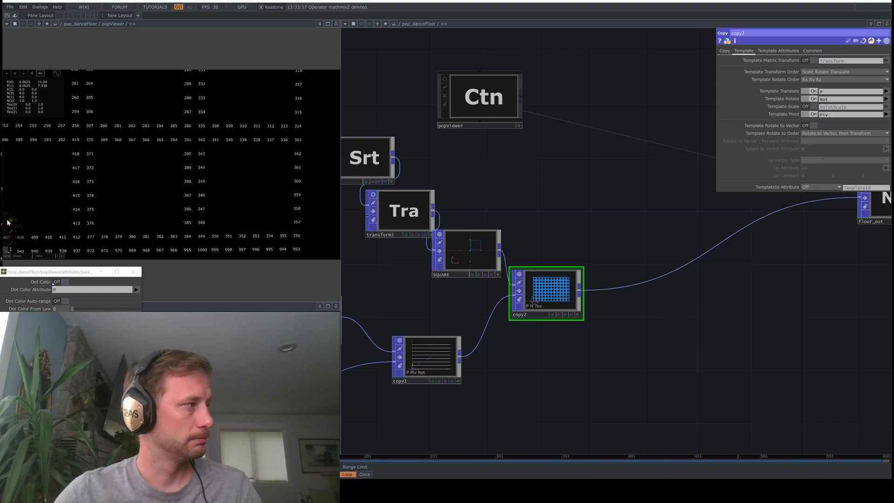
# Turn Dot Color back on in the popViewer and reframe the whole dance floor.
pyautogui.click(56, 282)
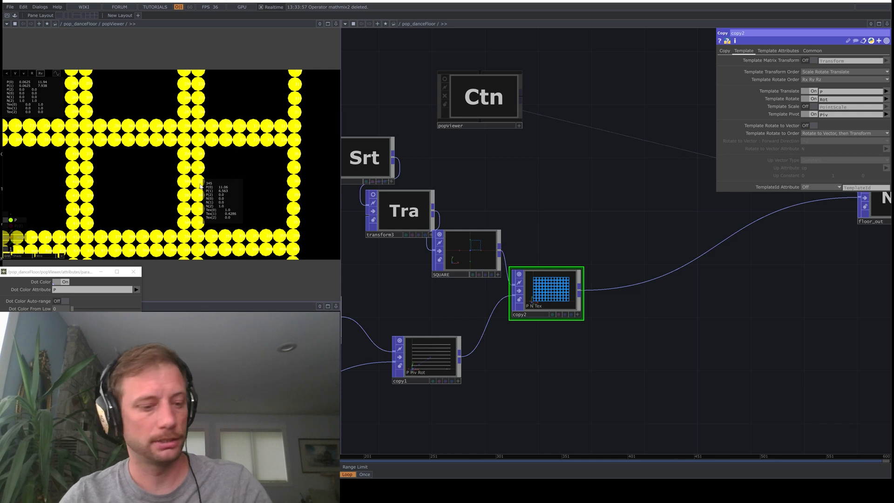
pyautogui.press('h')
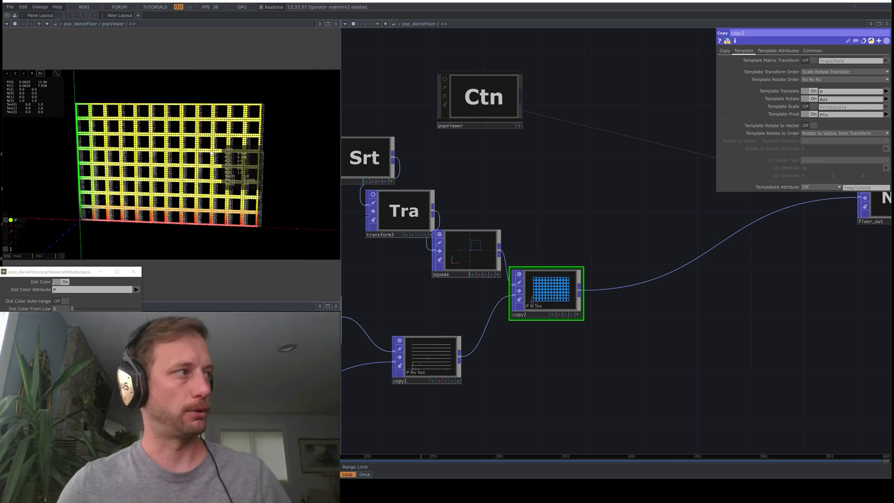
pyautogui.scroll(4, 226, 145)
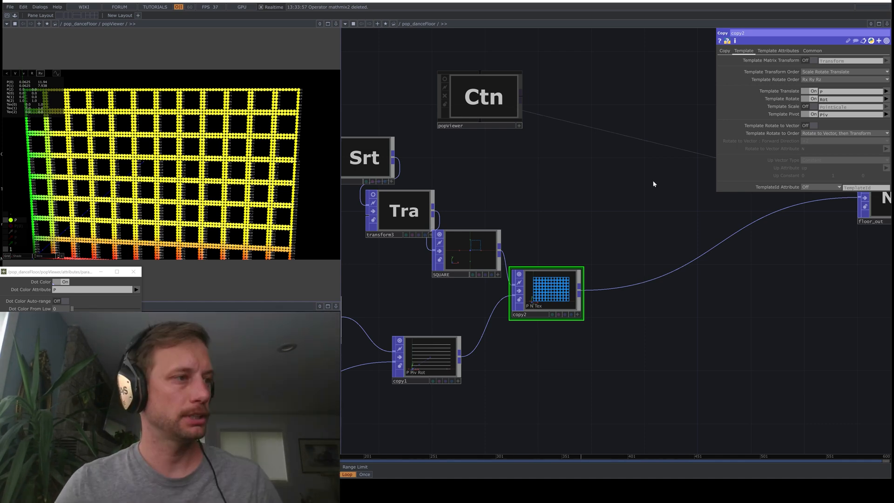
# Insert a Math Mix POP between copy2 and floor_out.
pyautogui.rightClick(580, 294)
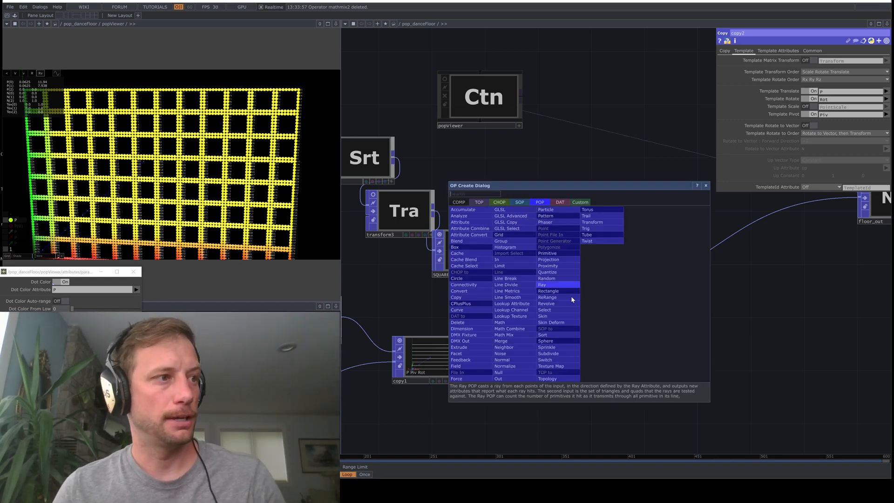
pyautogui.click(517, 335)
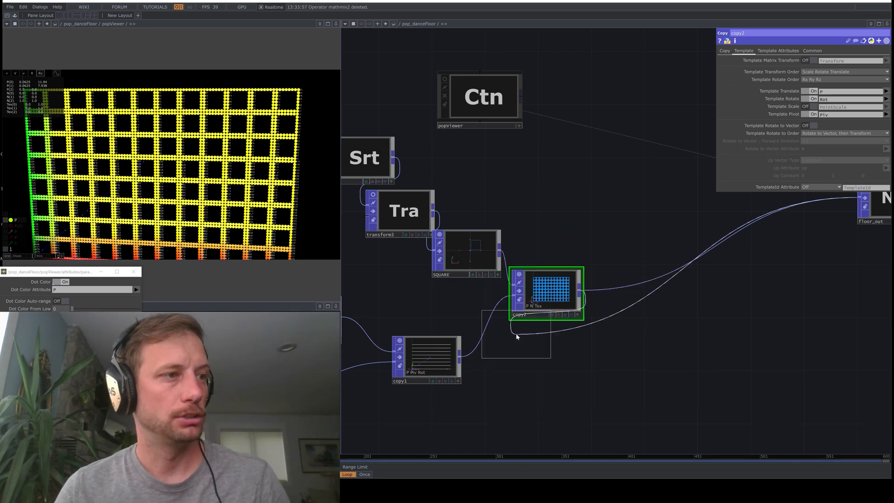
pyautogui.click(652, 291)
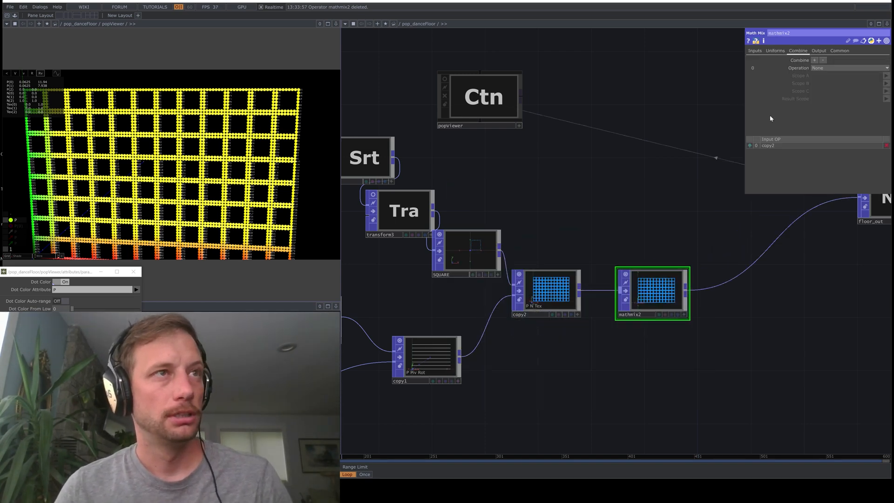
# Review the operations the new Math Mix POP offers and inspect copy2's size, bounds and point attributes.
pyautogui.click(826, 69)
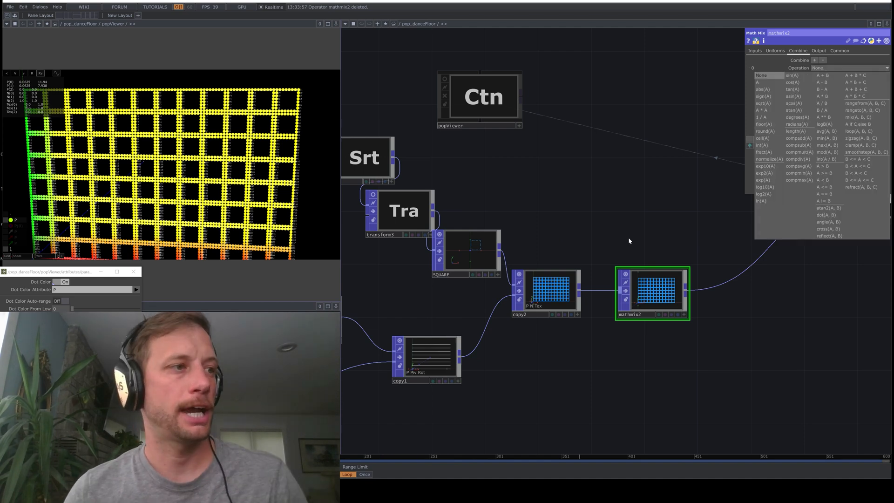
pyautogui.middleClick(561, 296)
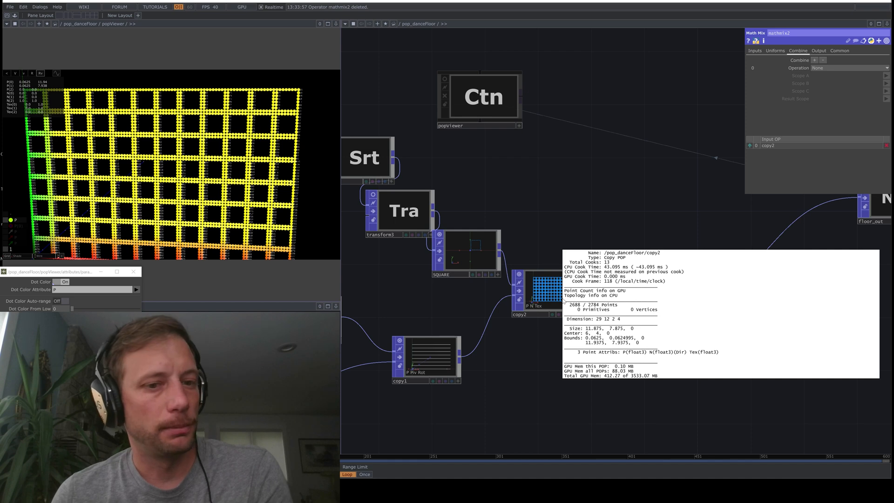
pyautogui.middleClick(564, 302)
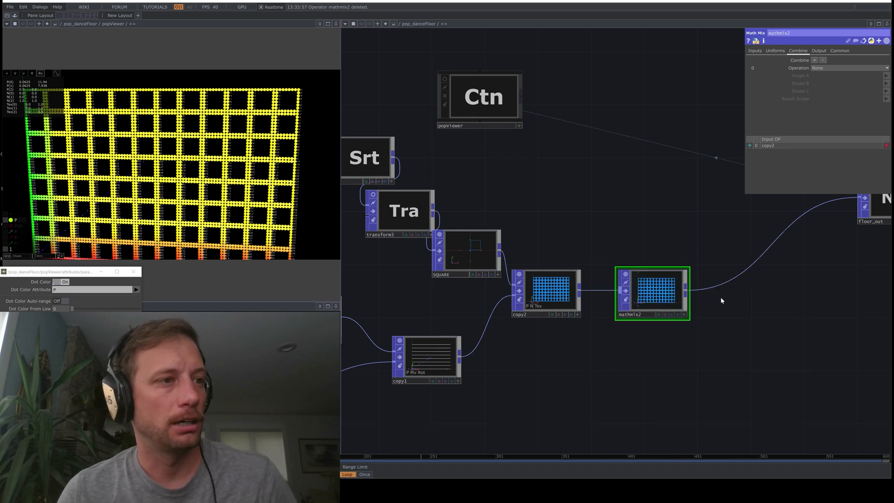
# Insert a Lookup Texture POP between mathmix2 and floor_out.
pyautogui.press('Tab')
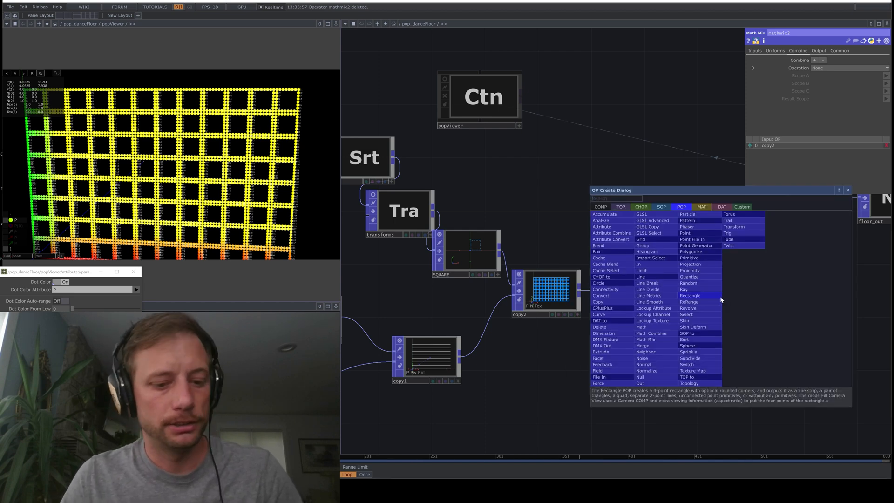
pyautogui.write('look')
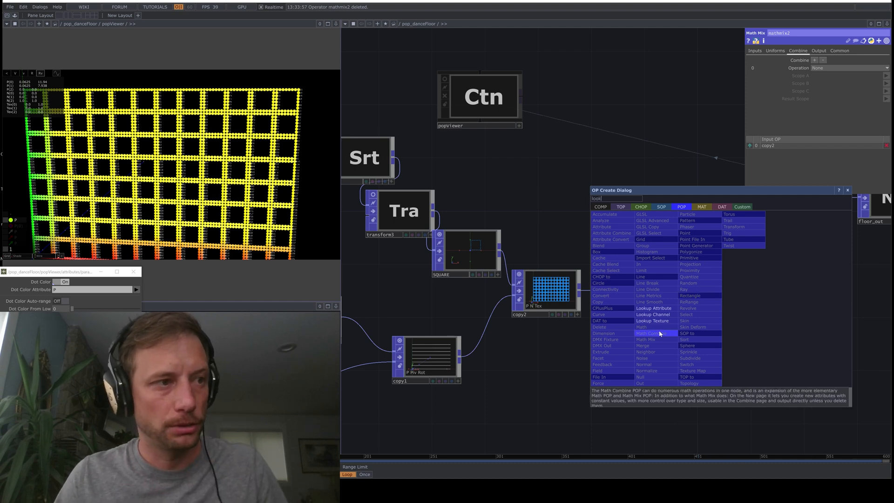
pyautogui.click(660, 320)
pyautogui.click(709, 295)
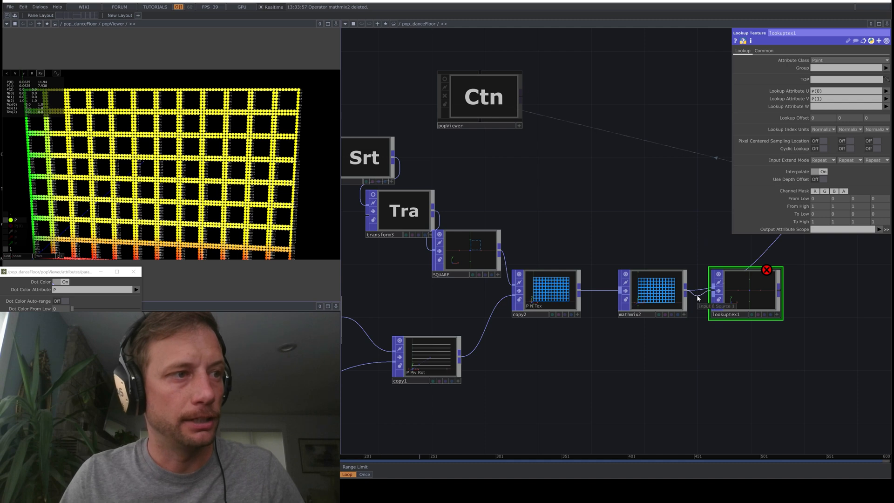
pyautogui.moveTo(804, 286); pyautogui.dragTo(770, 305)
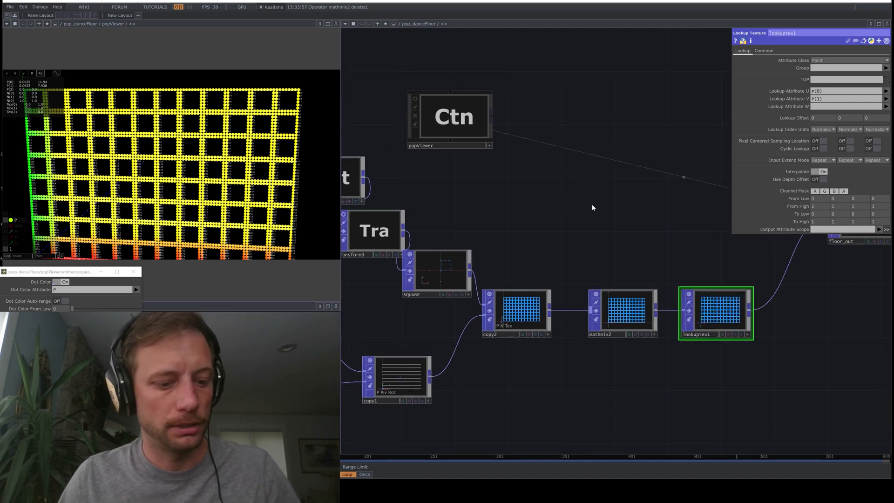
# Create a Ramp TOP above the POP chain and connect a Null TOP to its output.
pyautogui.press('Tab')
pyautogui.write('ra')
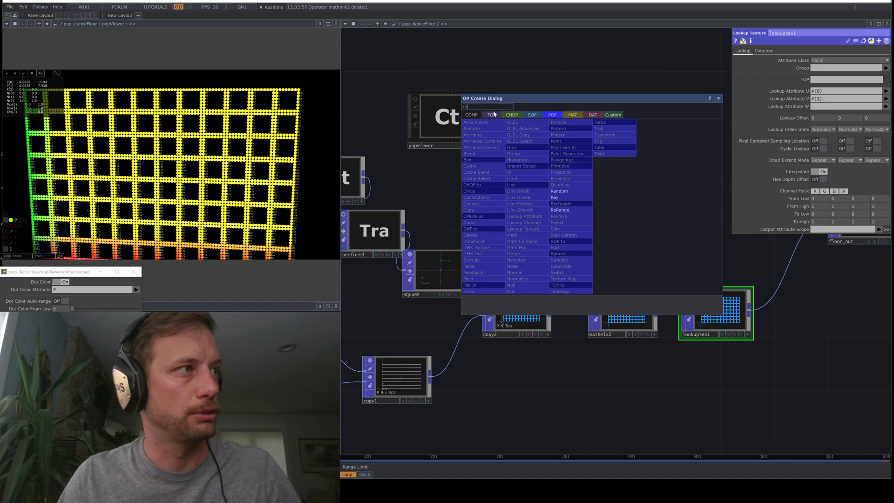
pyautogui.click(494, 114)
pyautogui.click(588, 170)
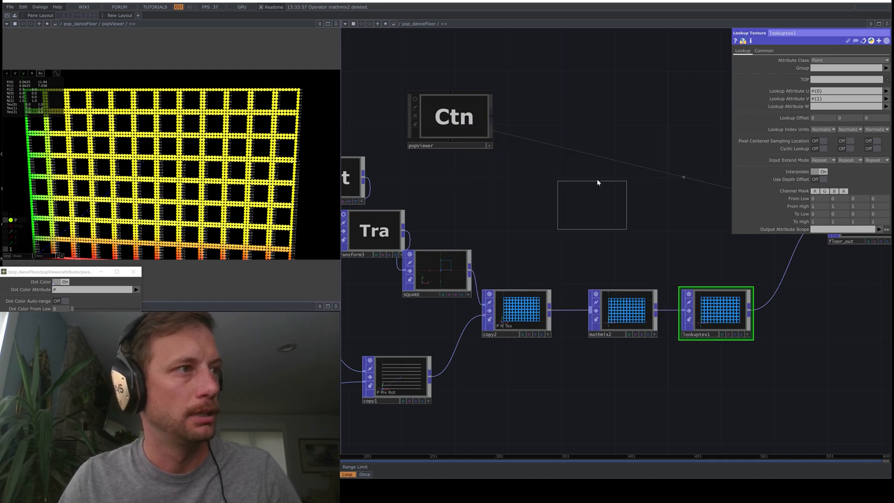
pyautogui.click(568, 194)
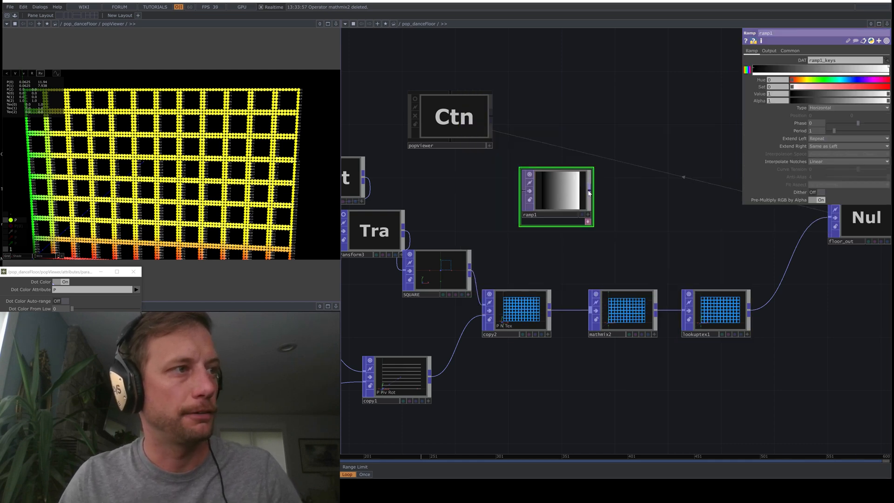
pyautogui.rightClick(589, 193)
pyautogui.click(551, 164)
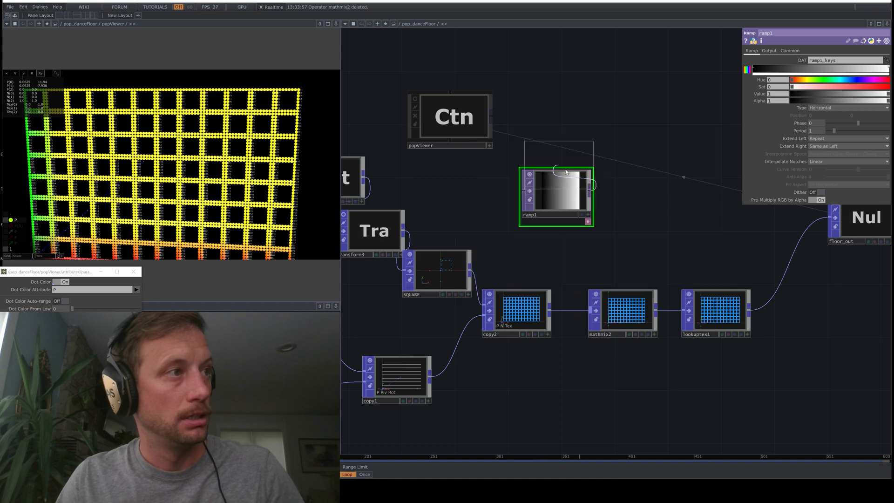
pyautogui.click(632, 196)
# Set the Ramp TOP's resolution to 96 by 64.
pyautogui.click(559, 196)
pyautogui.click(789, 51)
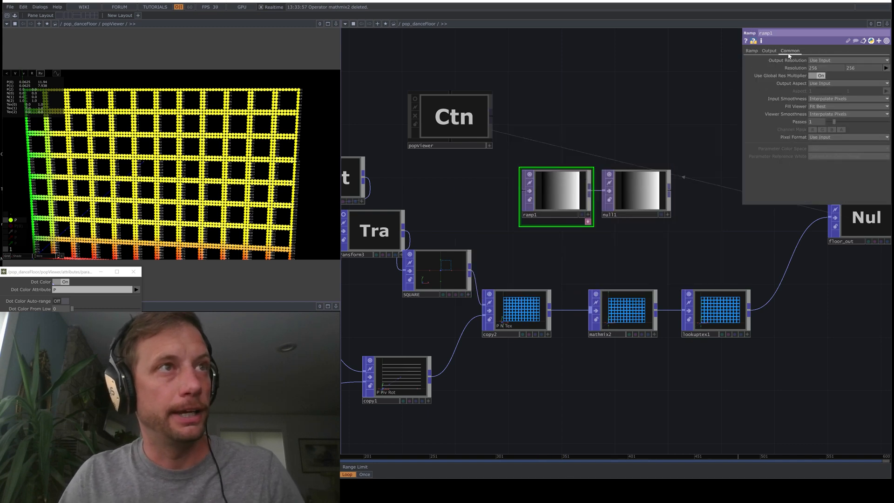
pyautogui.click(820, 68)
pyautogui.write('96')
pyautogui.press('Return')
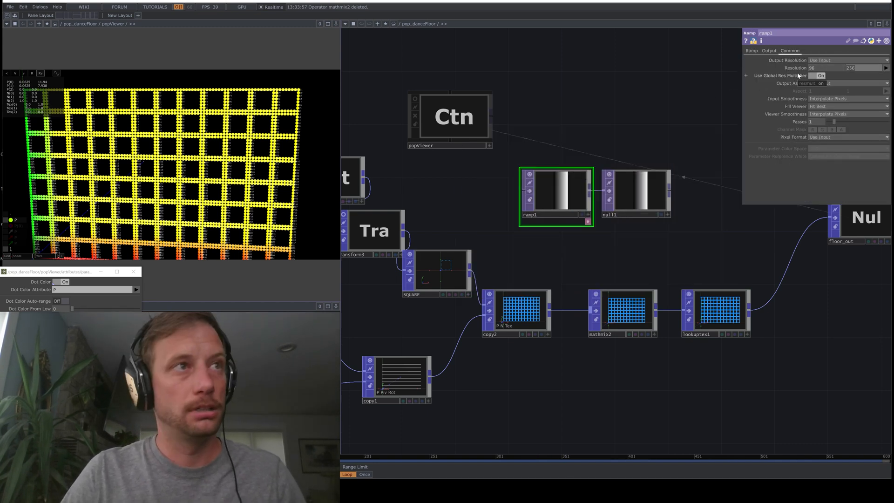
pyautogui.press('Tab')
pyautogui.write('64')
pyautogui.press('Return')
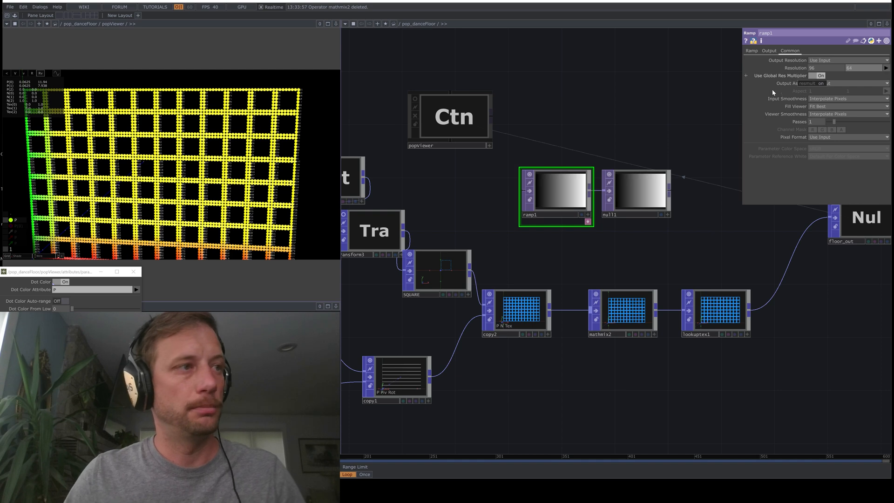
# Colour ramp1's starting key red with saturation 0.96, and add a blue key past the middle with hue 232 and saturation 0.967.
pyautogui.click(756, 51)
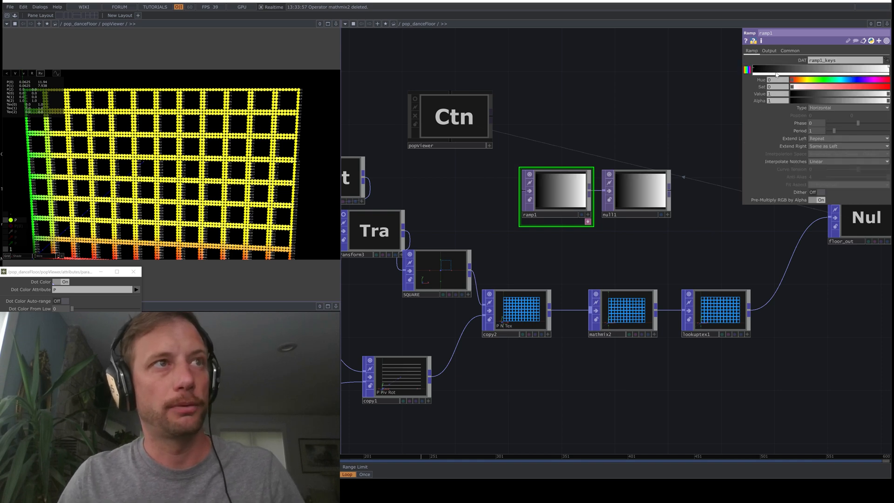
pyautogui.click(754, 69)
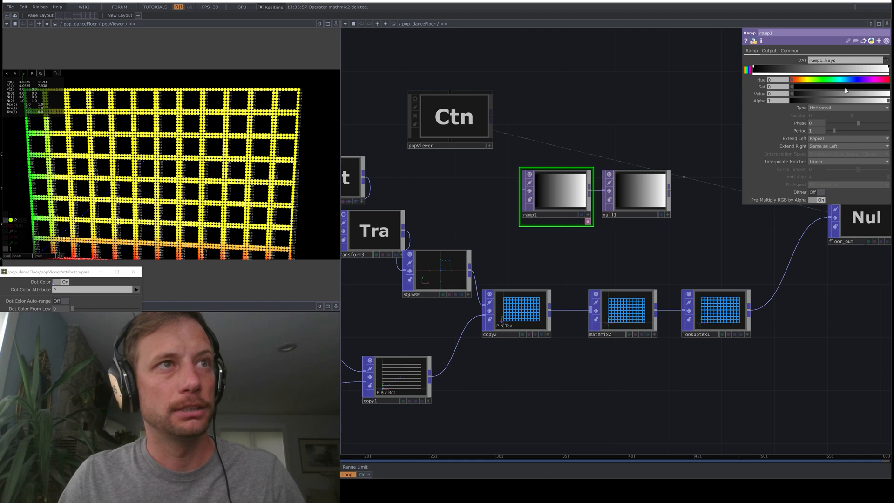
pyautogui.moveTo(846, 93); pyautogui.dragTo(888, 94)
pyautogui.click(885, 87)
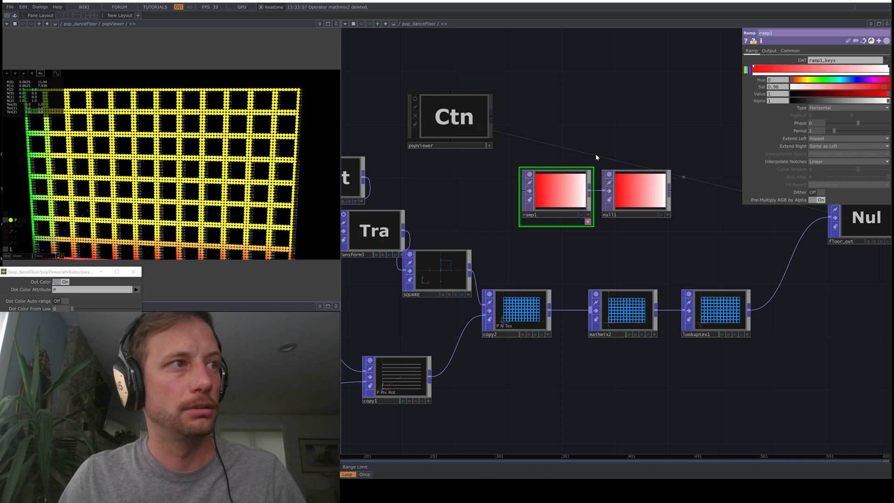
pyautogui.click(837, 69)
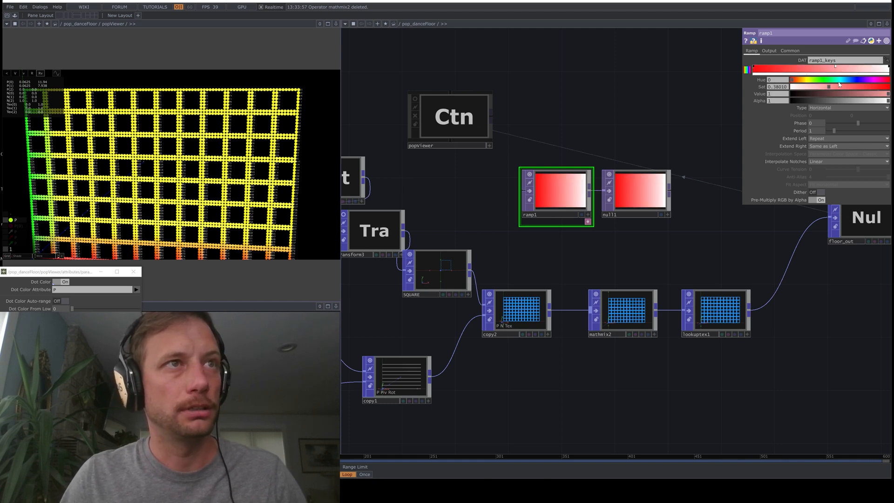
pyautogui.click(856, 80)
pyautogui.click(885, 87)
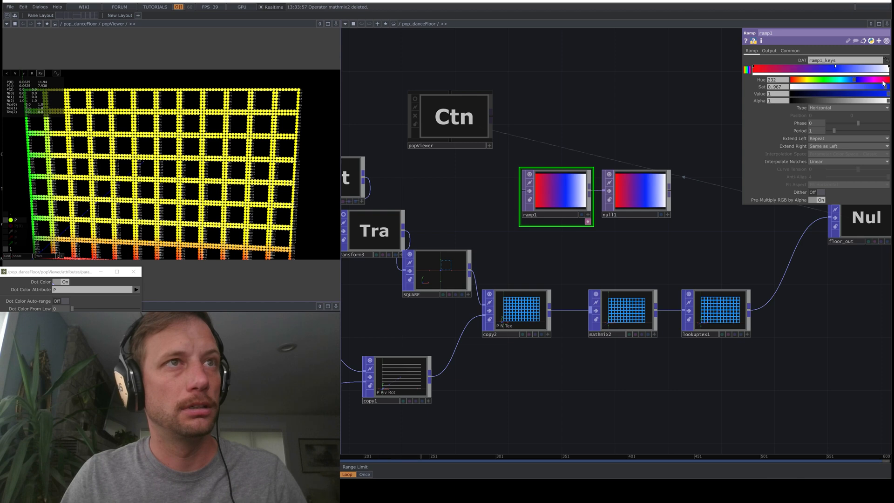
# Assign null1 as the lookup texture of lookuptex1 and set its output attribute scope to Color.
pyautogui.moveTo(634, 190); pyautogui.dragTo(846, 79)
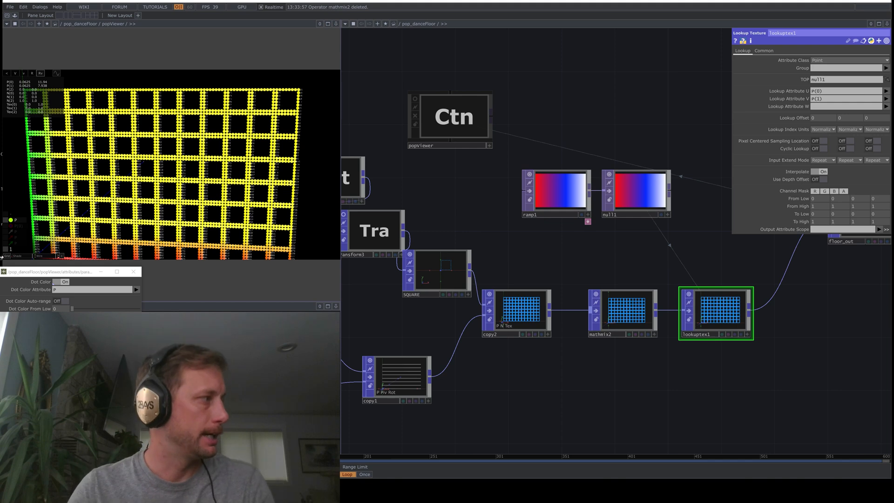
pyautogui.click(848, 229)
pyautogui.write('co')
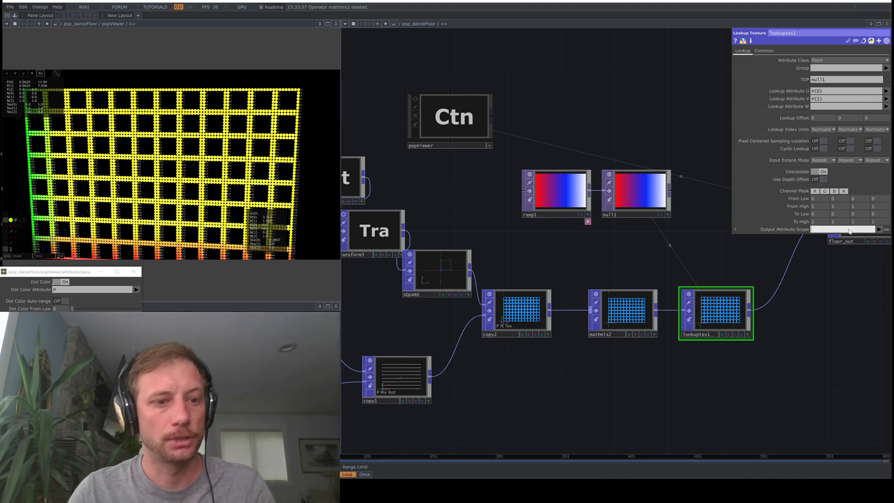
pyautogui.write('lor')
pyautogui.press('Return')
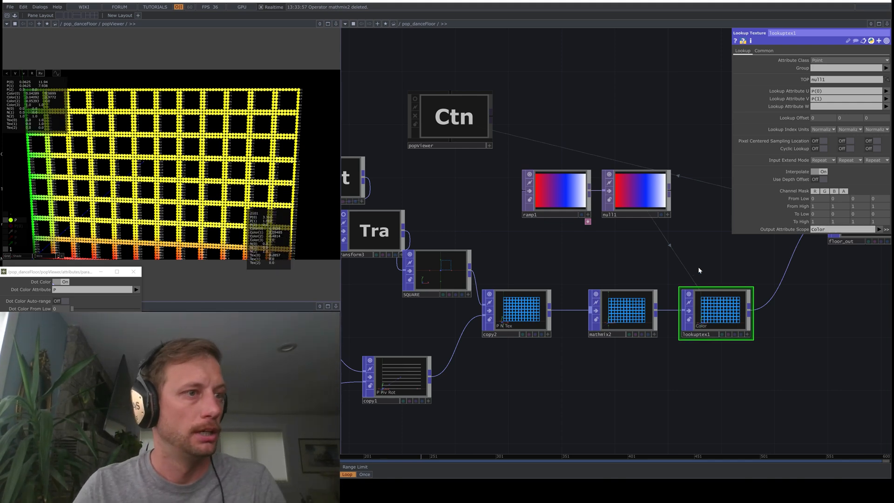
# Colour the dots in the POP viewer by the Color attribute.
pyautogui.click(16, 220)
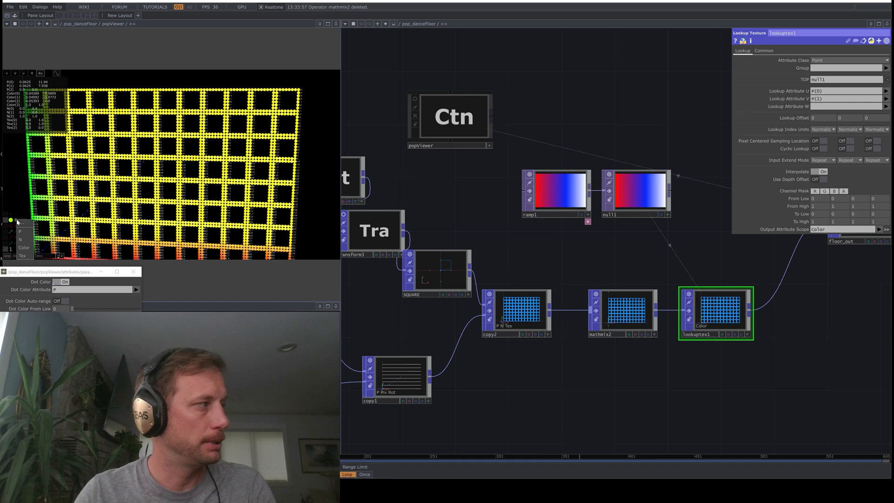
pyautogui.click(25, 248)
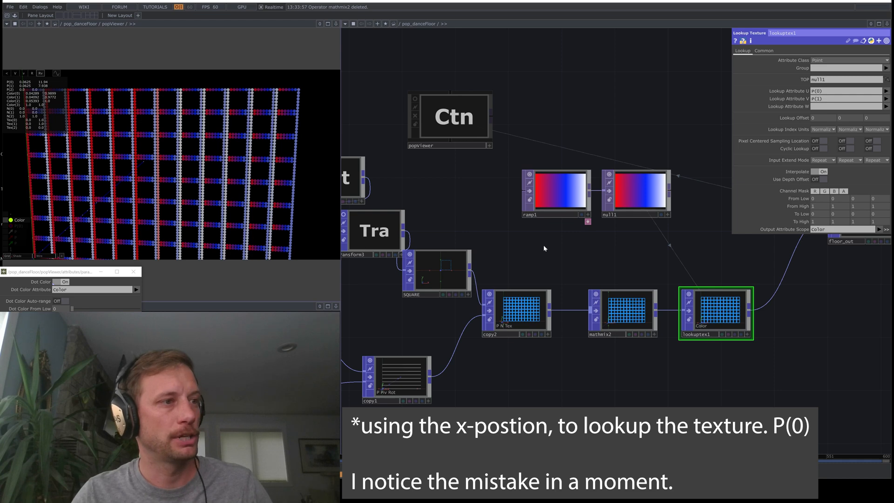
# Set mathmix2's combine operation to A / B with P(0) as Scope A, and open Scope B for entry.
pyautogui.click(522, 319)
pyautogui.click(624, 311)
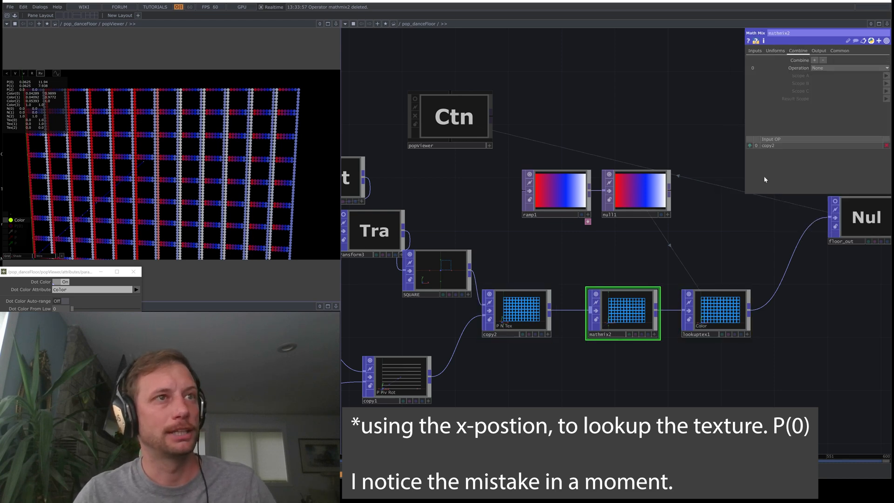
pyautogui.click(821, 69)
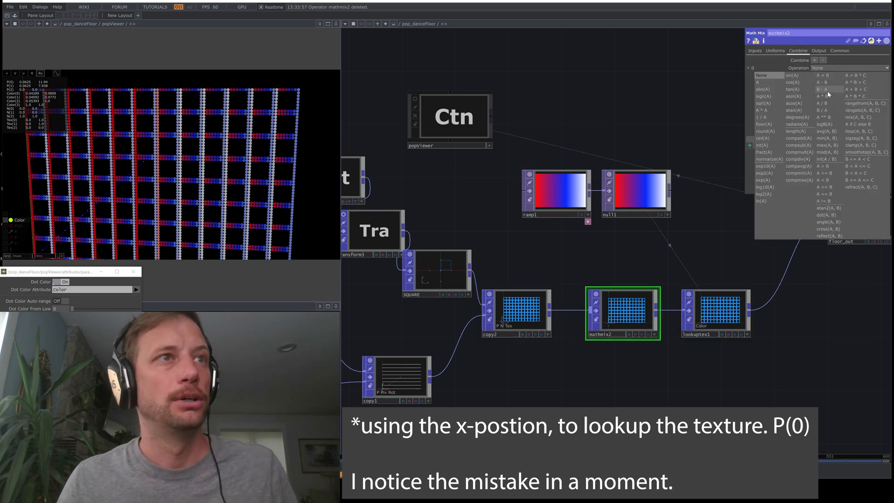
pyautogui.click(831, 105)
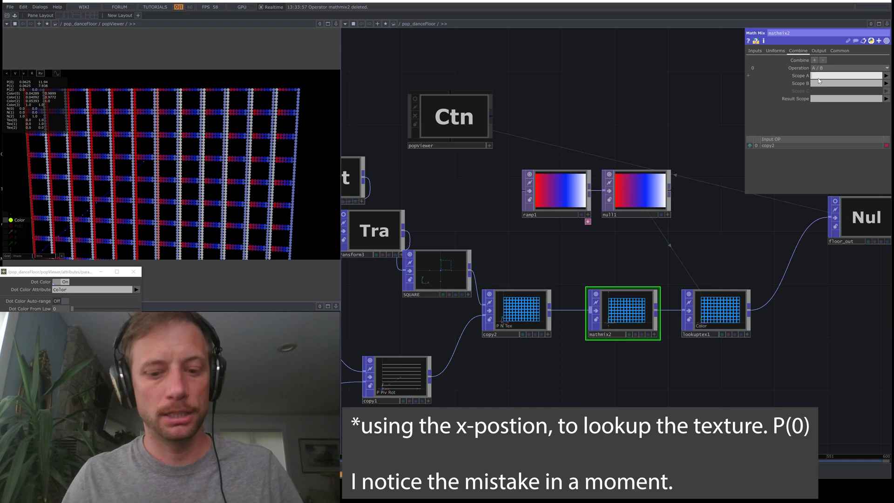
pyautogui.write('P(0')
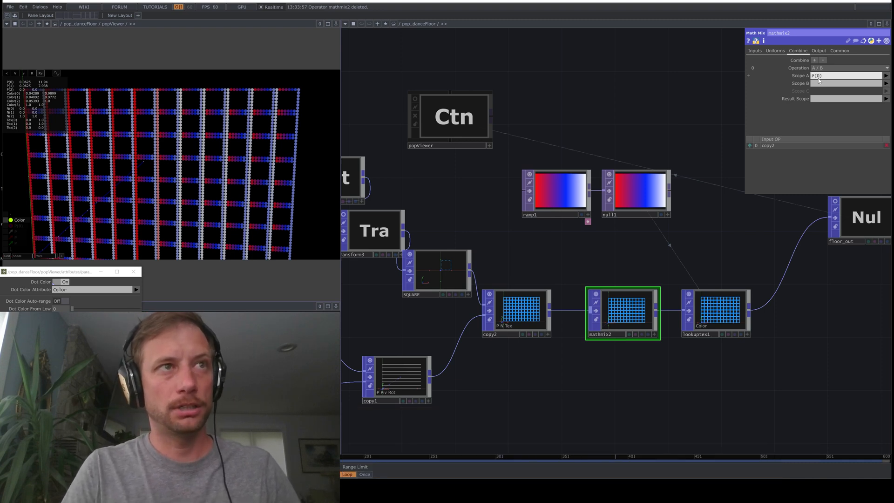
pyautogui.click(819, 81)
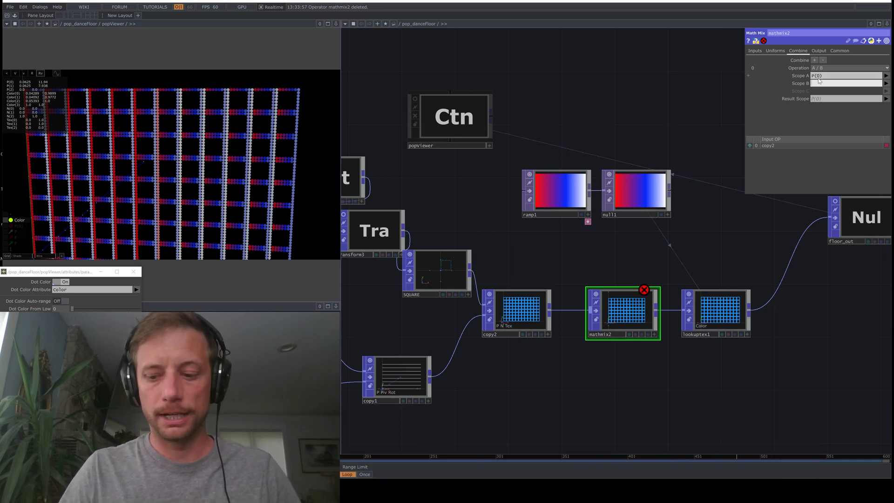
# In mathmix2, set the first combine's Scope B to 12 and write the result of P(0) divided by it to Tex(0).
pyautogui.click(827, 98)
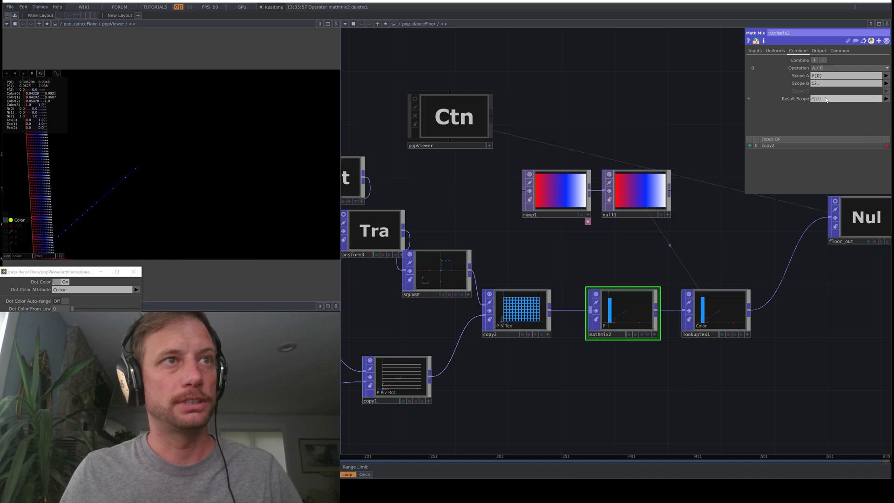
pyautogui.write('Tex(0')
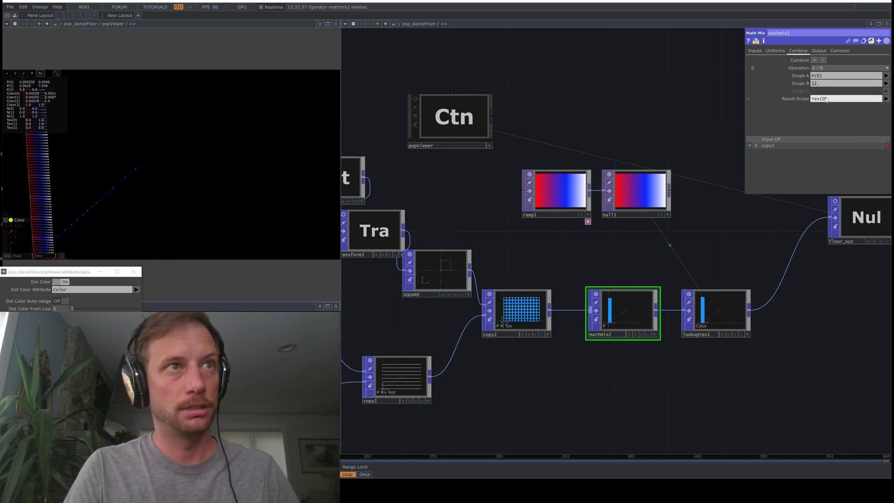
pyautogui.write(')')
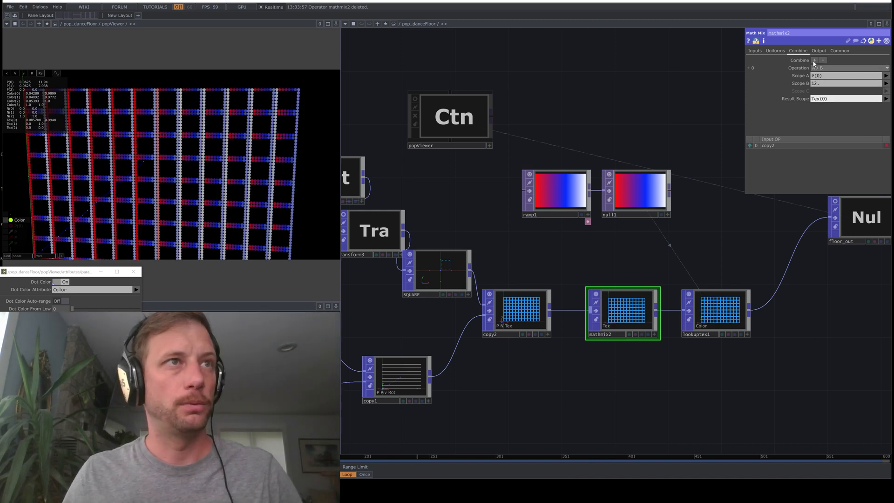
# Add a second combine operation in mathmix2 that divides P(1) by 8 and outputs the result to Tex(1).
pyautogui.click(814, 60)
pyautogui.click(827, 110)
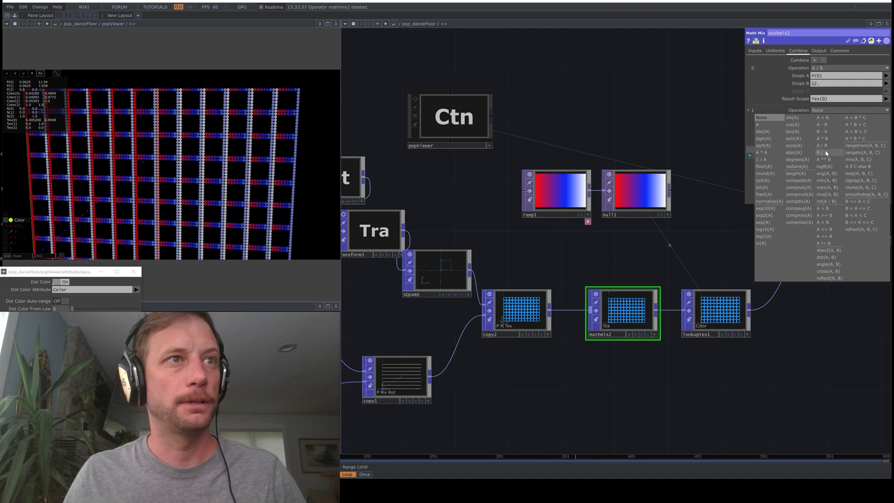
pyautogui.click(822, 145)
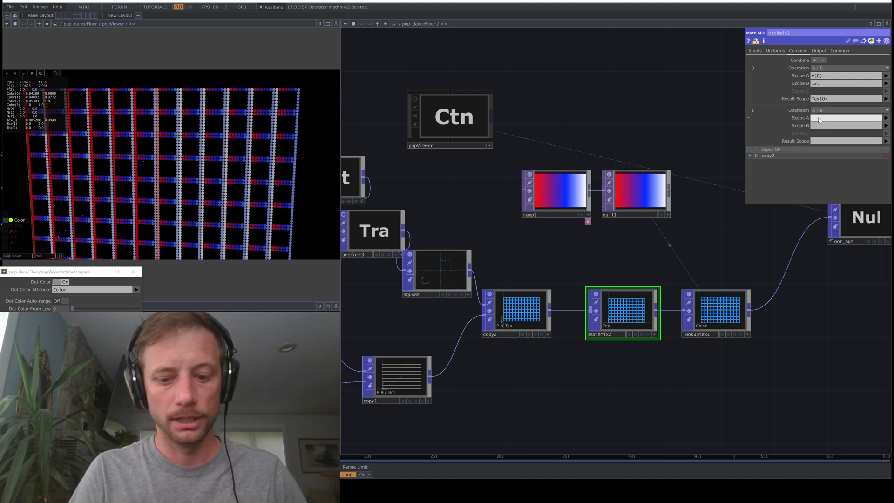
pyautogui.press('Return')
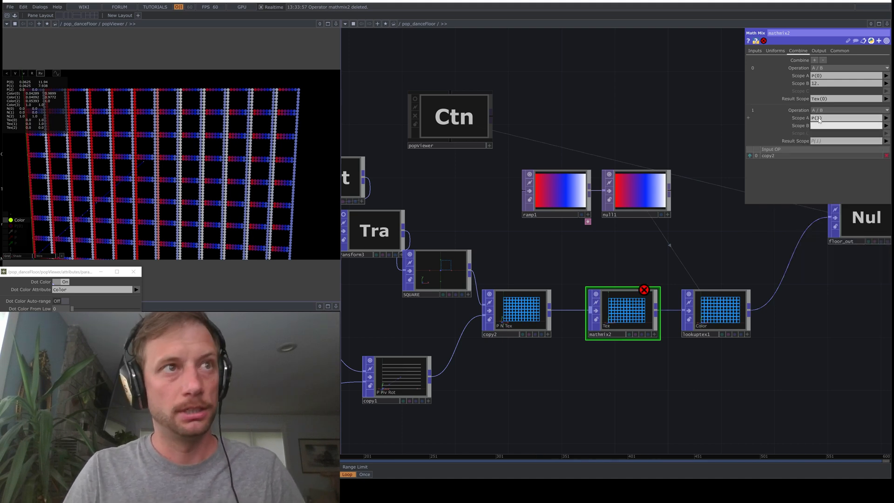
pyautogui.press('Tab')
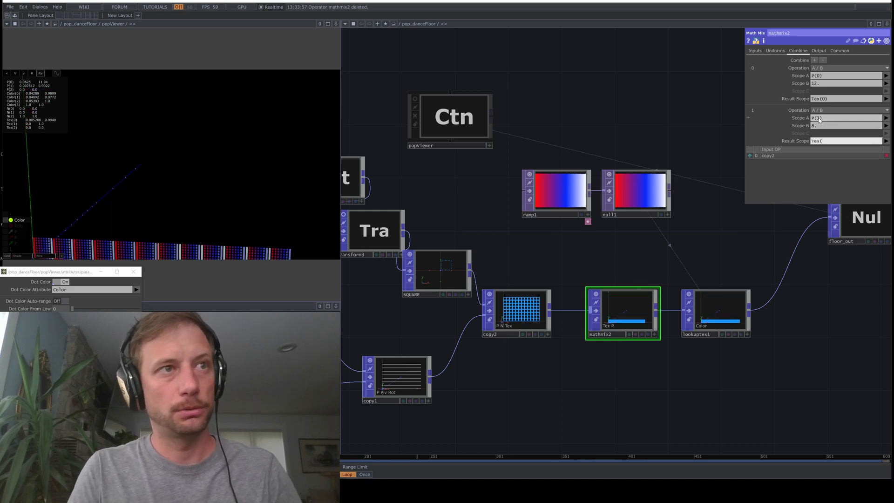
pyautogui.write('Tex(1)')
pyautogui.press('Return')
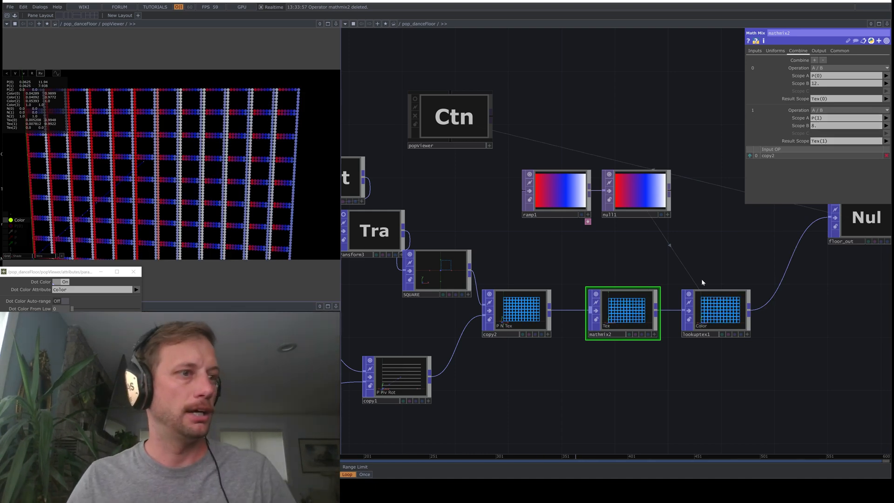
# In lookuptex1, set Lookup Attribute U to Tex(0) and Lookup Attribute V to Tex(1).
pyautogui.click(707, 320)
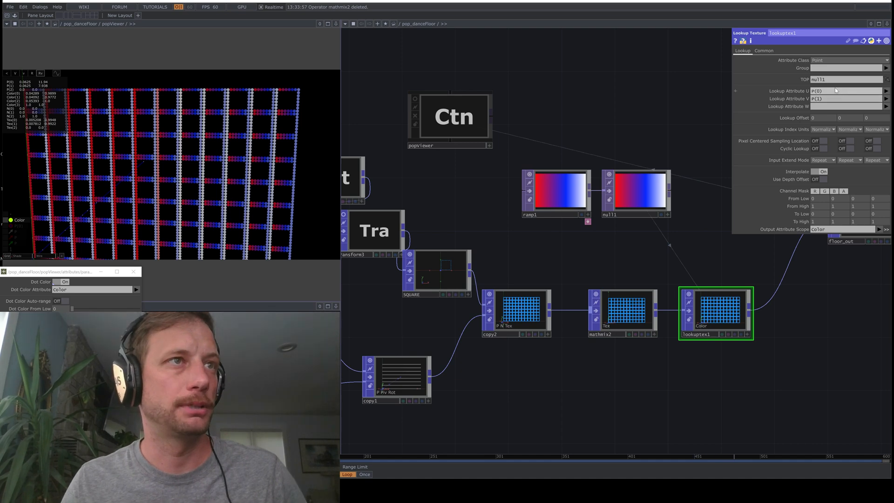
pyautogui.click(886, 99)
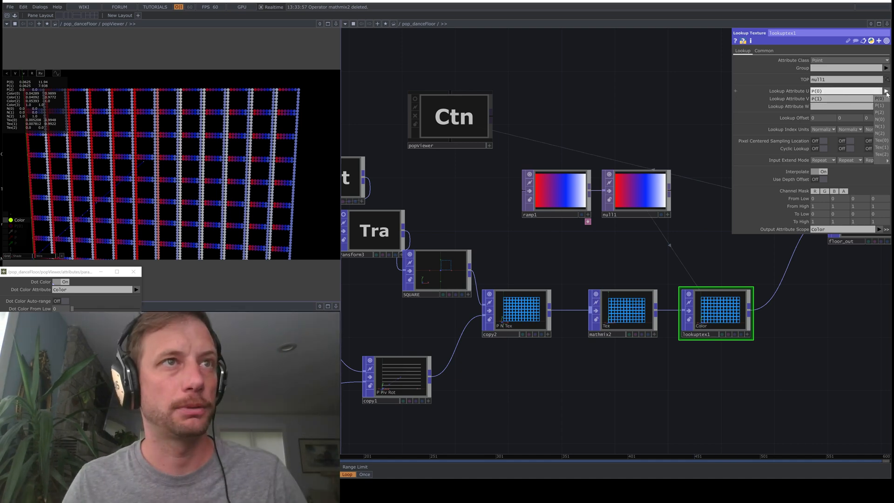
pyautogui.click(882, 141)
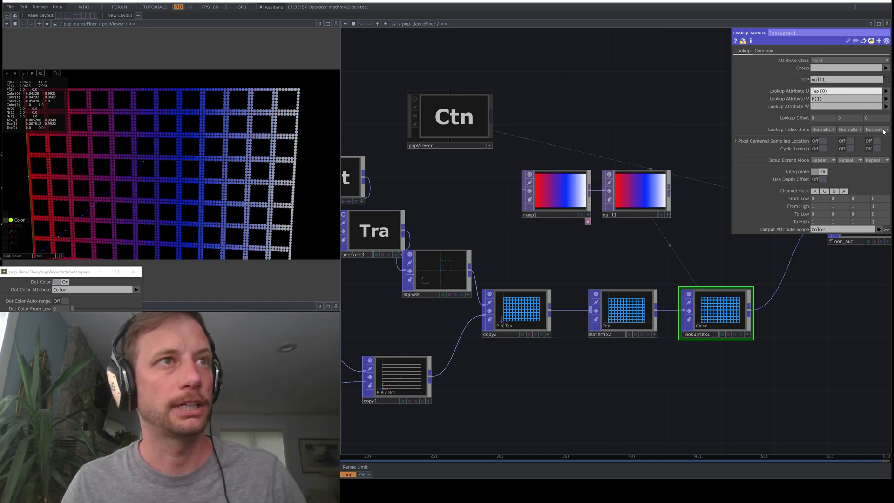
pyautogui.click(886, 98)
pyautogui.click(883, 163)
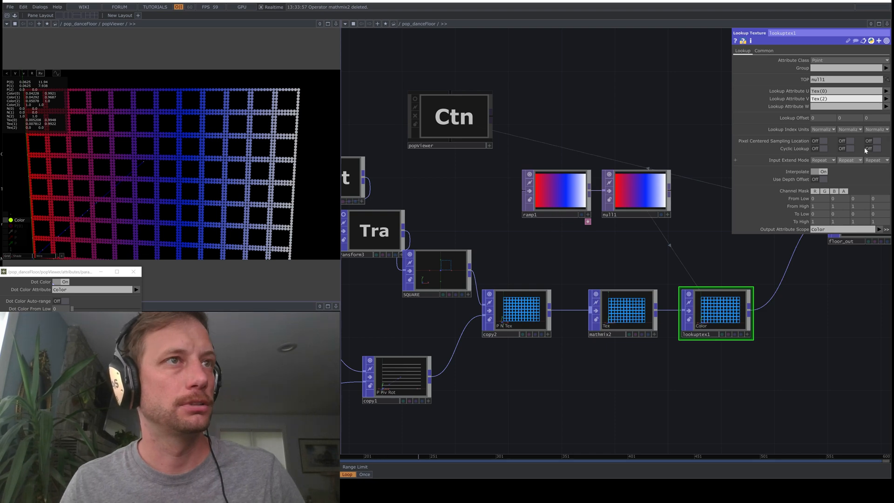
pyautogui.click(886, 99)
pyautogui.click(885, 155)
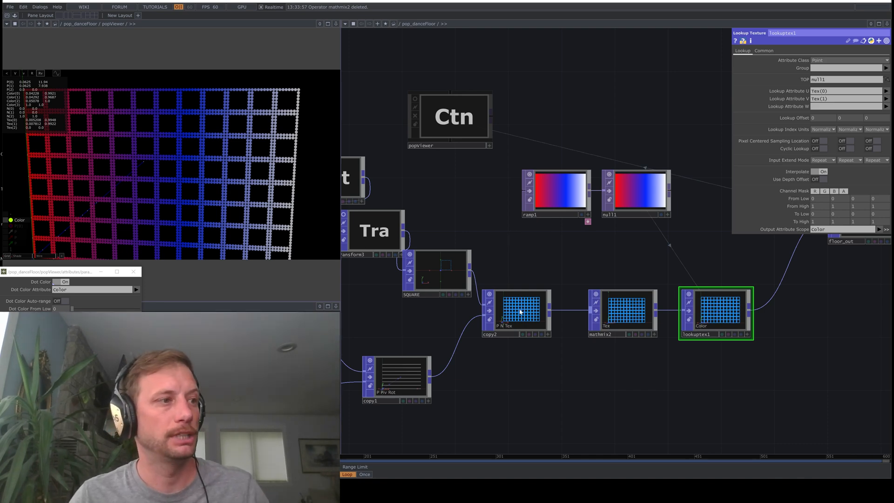
# Bypass mathmix2 temporarily to compare the grid's colours with and without the rescaled texture coordinates.
pyautogui.click(596, 311)
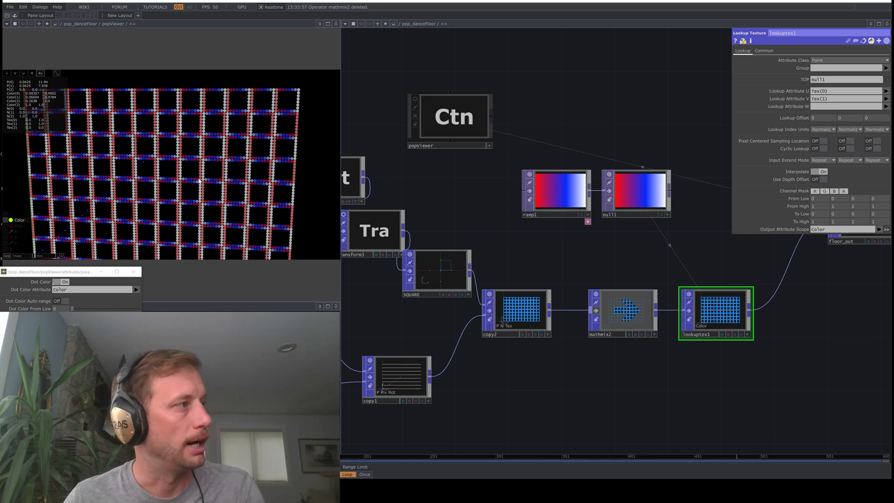
pyautogui.moveTo(208, 158)
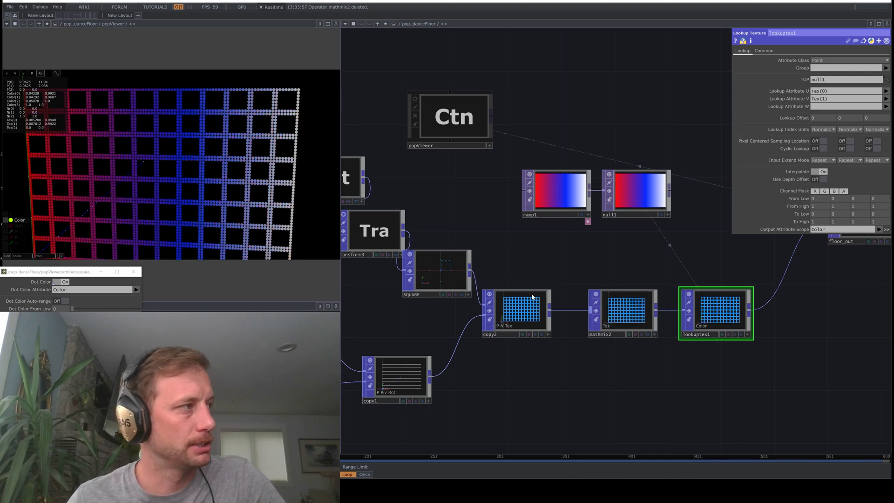
# Colour the viewer's dots by the Tex attribute to inspect the texture coordinates, and return the dot colour to Color.
pyautogui.moveTo(658, 255); pyautogui.dragTo(636, 253)
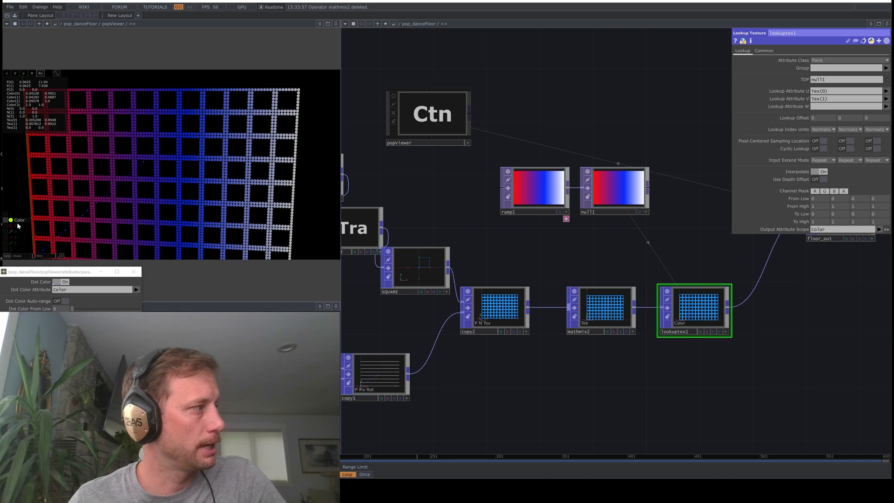
pyautogui.click(17, 222)
pyautogui.click(27, 262)
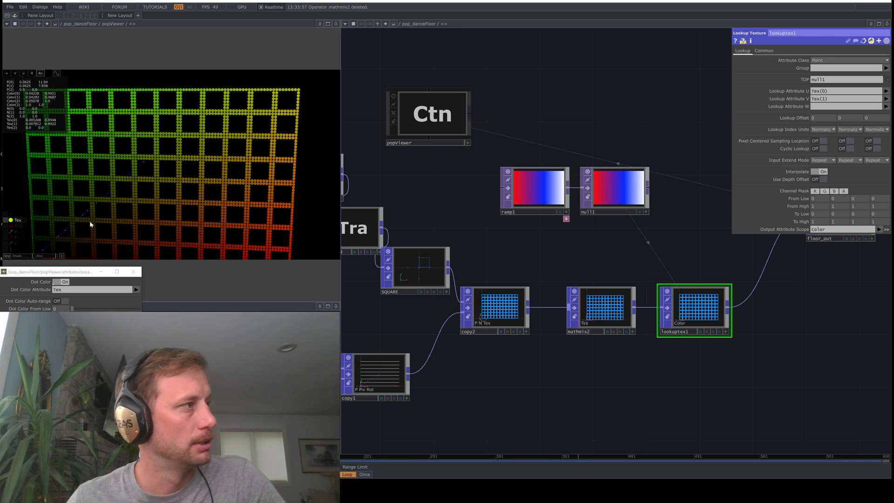
pyautogui.moveTo(272, 148)
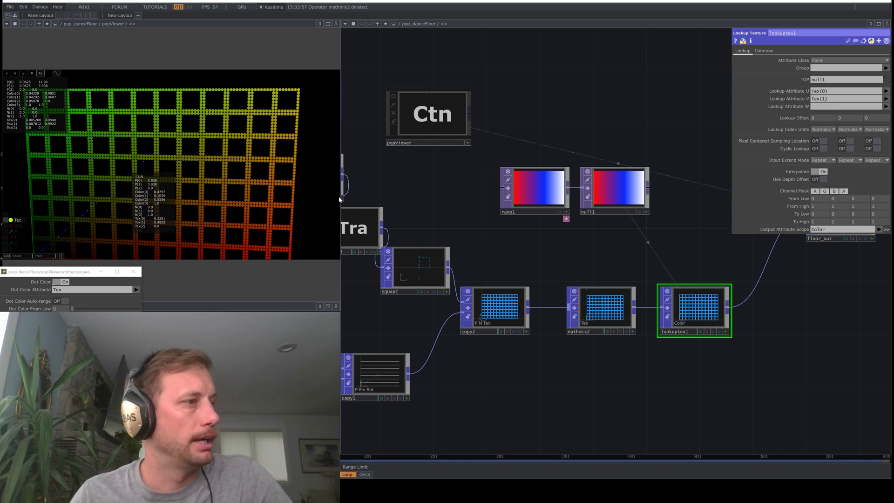
pyautogui.click(18, 219)
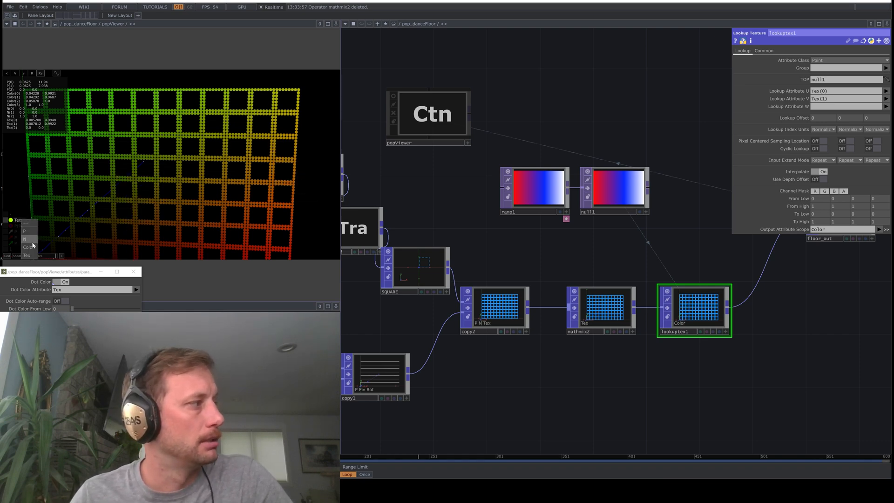
pyautogui.click(32, 246)
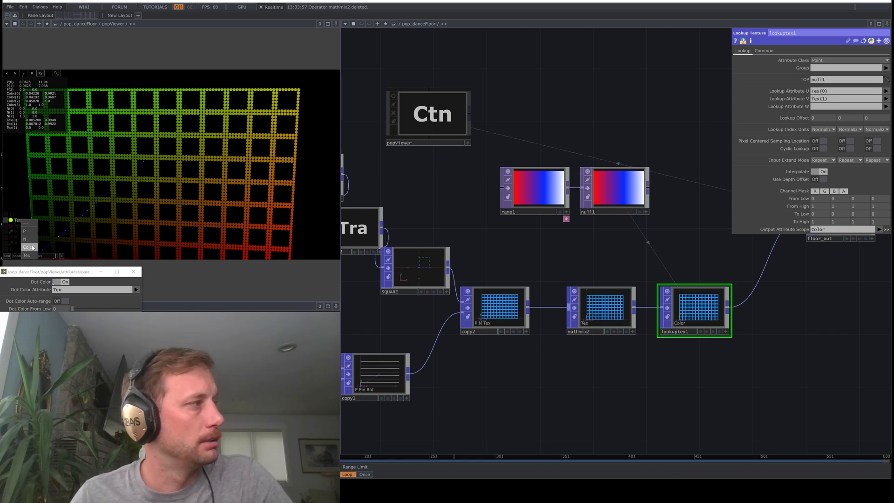
# Shift the phase of ramp1 to about -0.19.
pyautogui.click(534, 194)
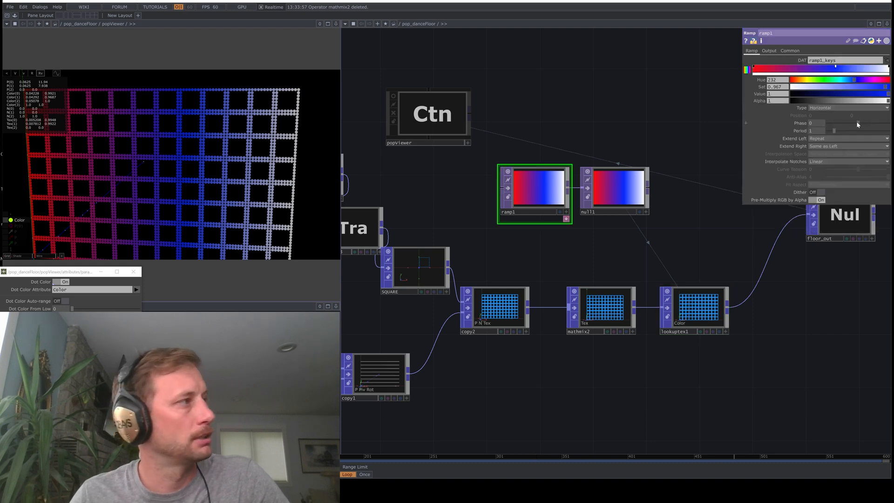
pyautogui.moveTo(857, 121)
pyautogui.mouseDown()
pyautogui.moveTo(828, 113)
pyautogui.moveTo(862, 127)
pyautogui.moveTo(839, 126)
pyautogui.moveTo(852, 125)
pyautogui.mouseUp()
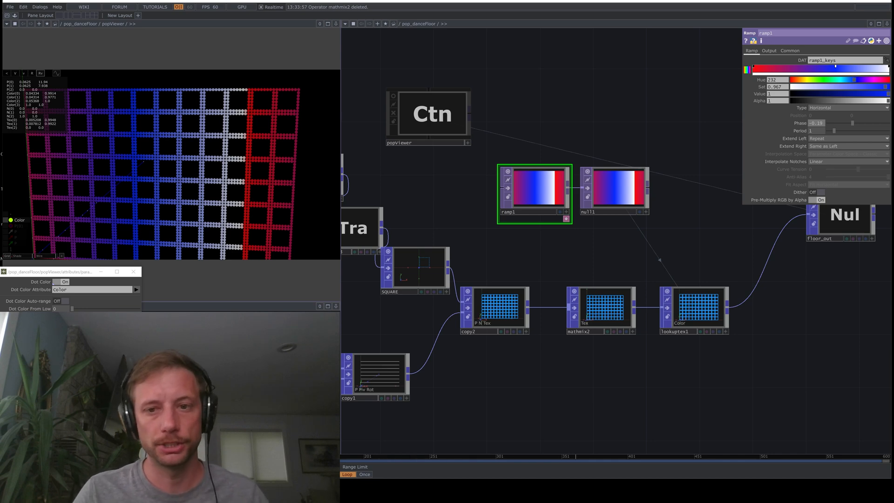
# Insert a GLSL POP between lookuptex1 and floor_out.
pyautogui.click(726, 328)
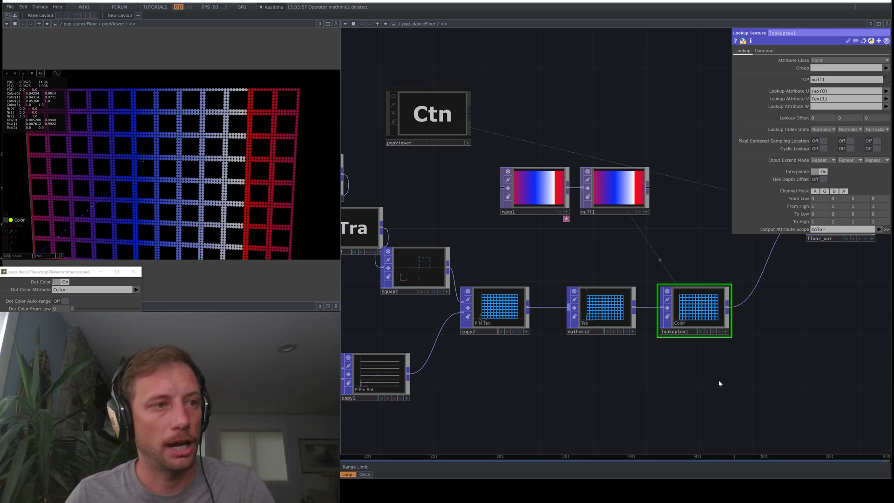
pyautogui.moveTo(719, 384); pyautogui.dragTo(517, 421)
pyautogui.moveTo(624, 261); pyautogui.dragTo(661, 235)
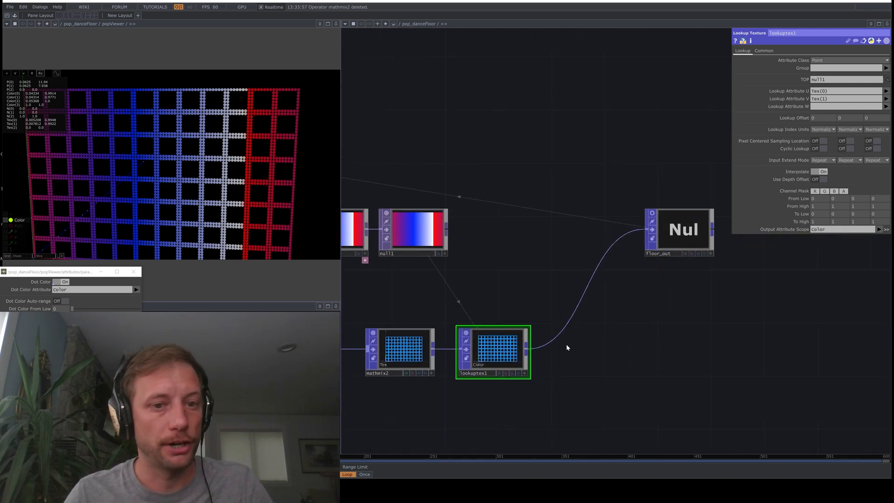
pyautogui.press('Tab')
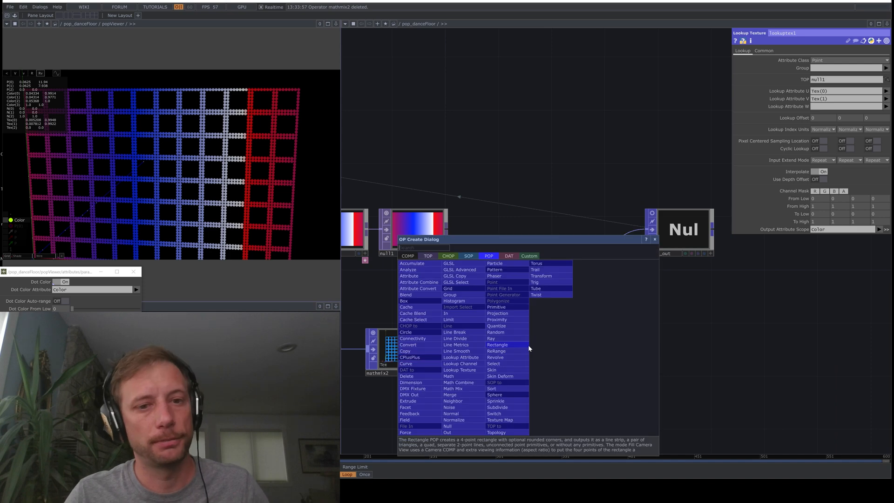
pyautogui.write('glsl')
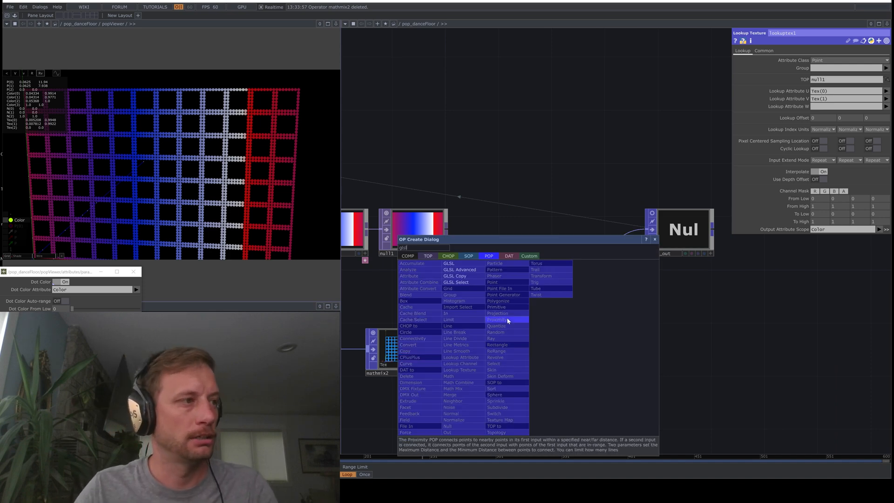
pyautogui.click(468, 263)
pyautogui.click(605, 356)
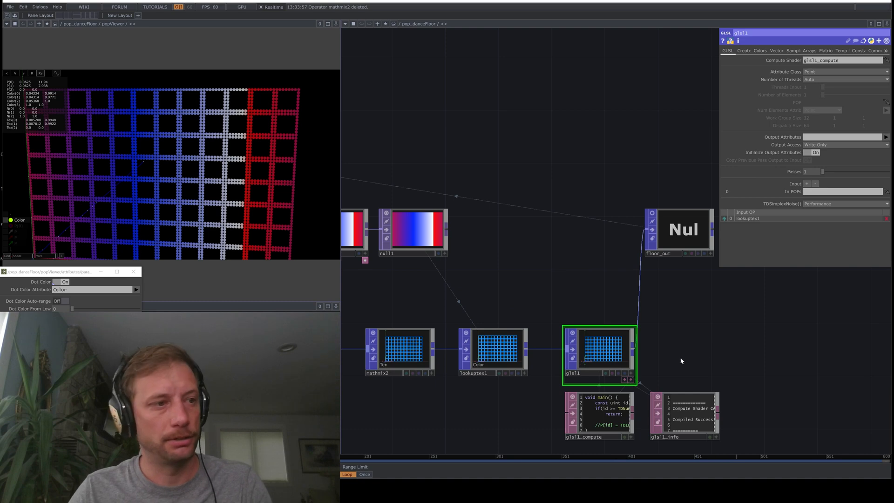
# Edit the glsl1_compute shader and uncomment the line P[id] = TDIn_P();.
pyautogui.scroll(6, 624, 408)
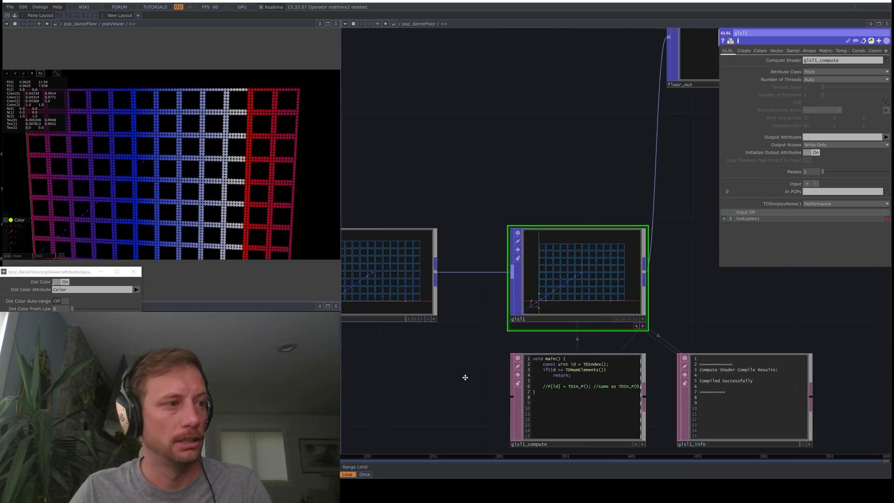
pyautogui.scroll(1, 460, 372)
pyautogui.moveTo(442, 350); pyautogui.dragTo(400, 332)
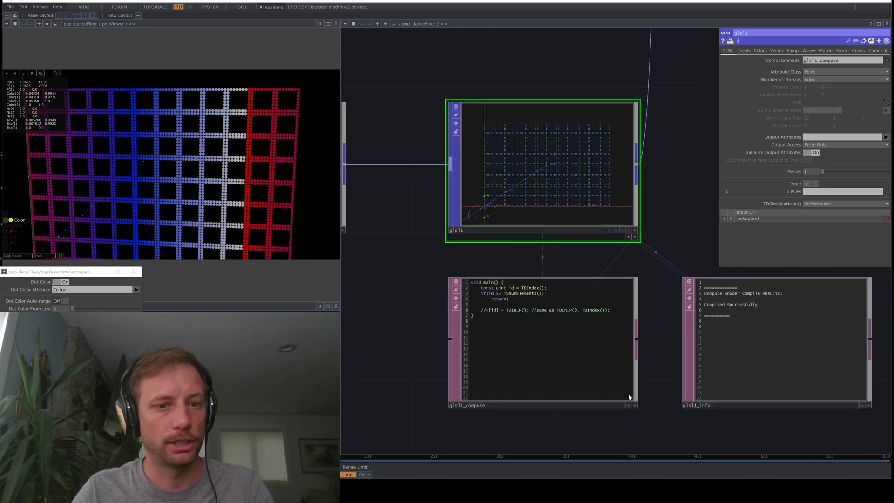
pyautogui.click(635, 405)
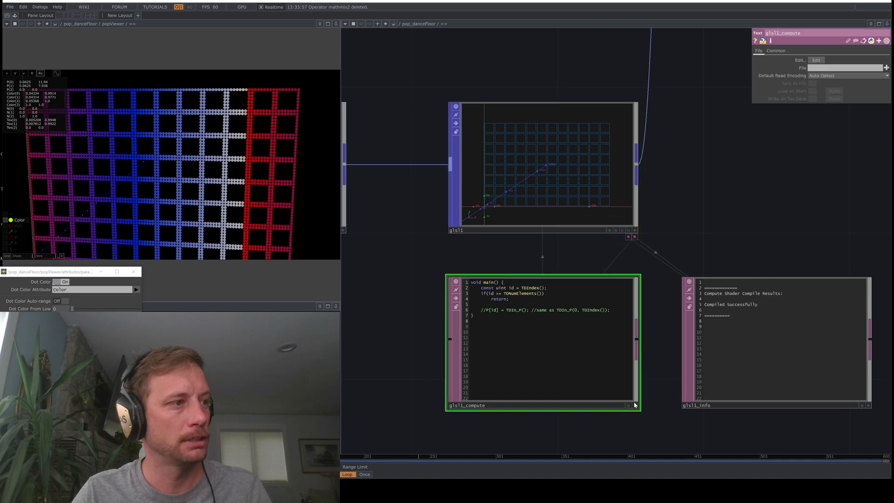
pyautogui.click(635, 405)
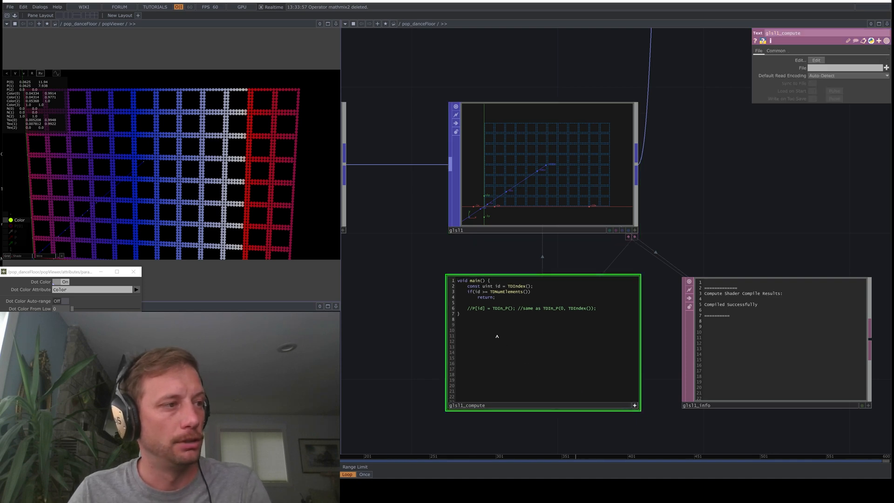
pyautogui.click(472, 308)
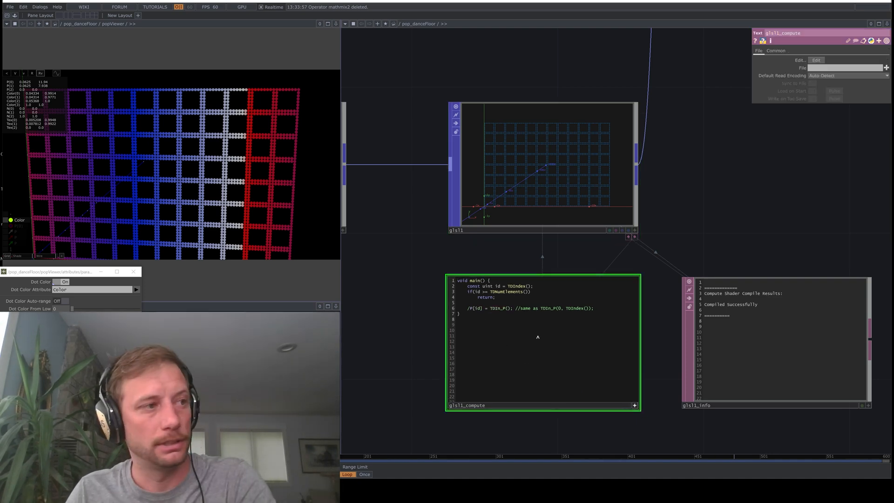
pyautogui.press('BackSpace')
pyautogui.press('BackSpace')
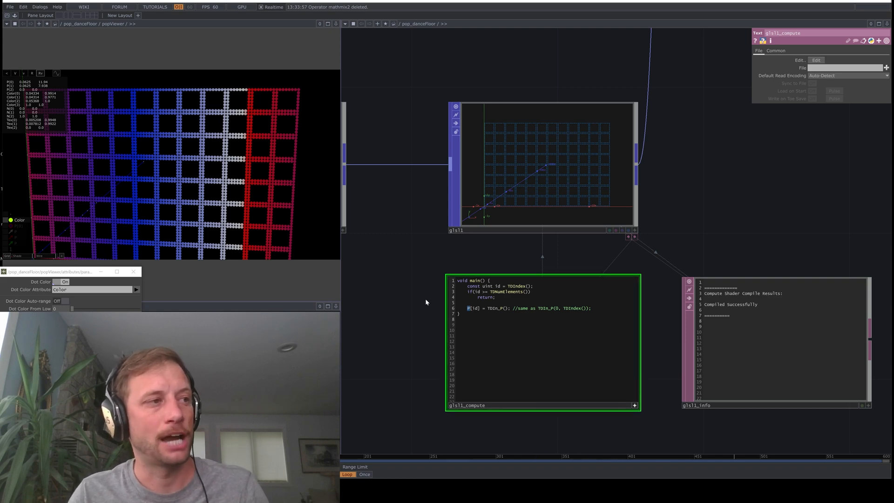
# Set the Output Attributes of the glsl1 operator to P.
pyautogui.click(547, 191)
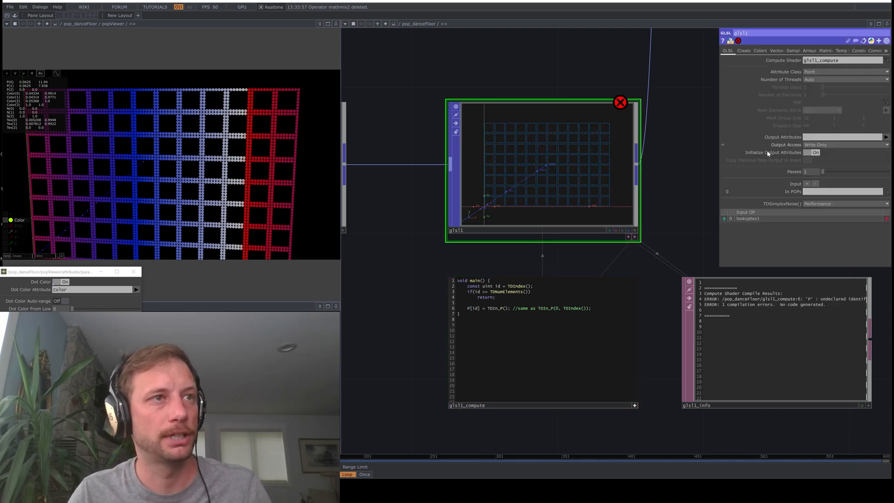
pyautogui.click(815, 139)
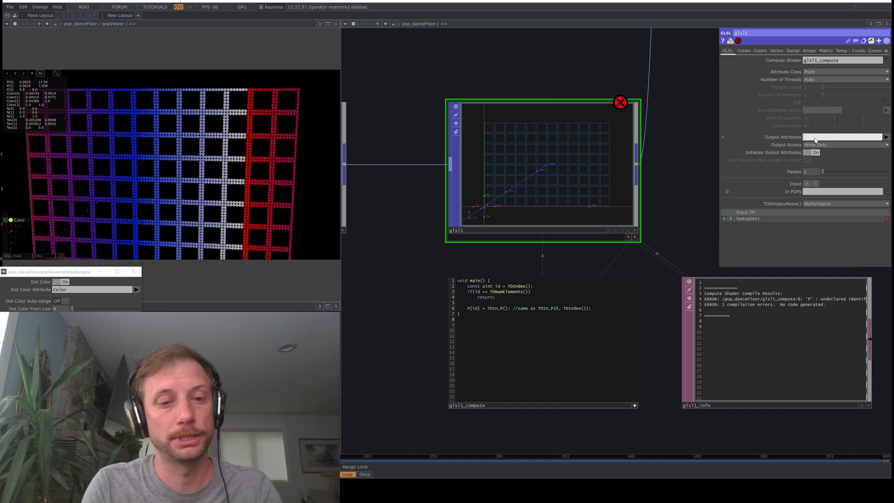
pyautogui.write('P')
pyautogui.press('Return')
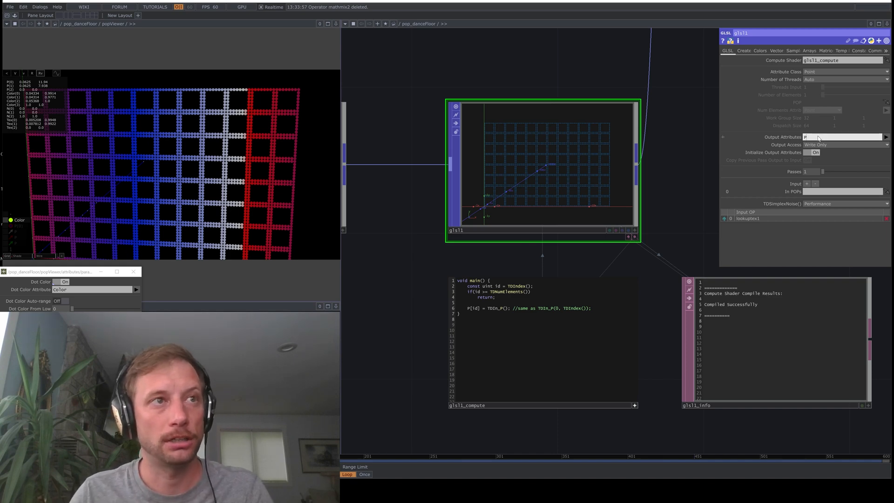
# Set the Output Attributes of glsl1 to Color.
pyautogui.click(786, 138)
pyautogui.click(786, 139)
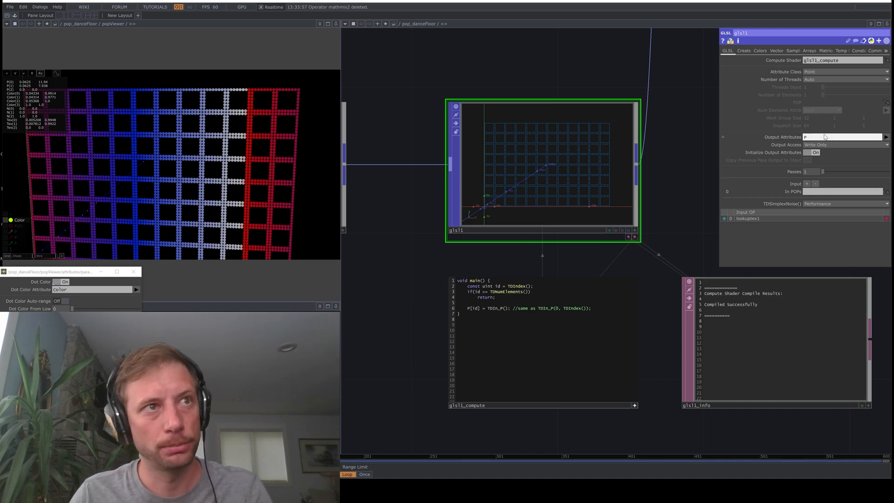
pyautogui.write('color')
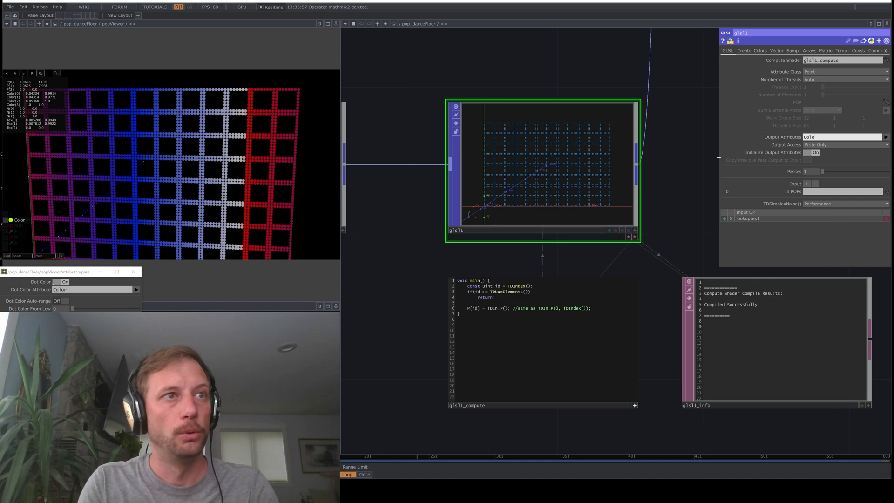
pyautogui.press('Return')
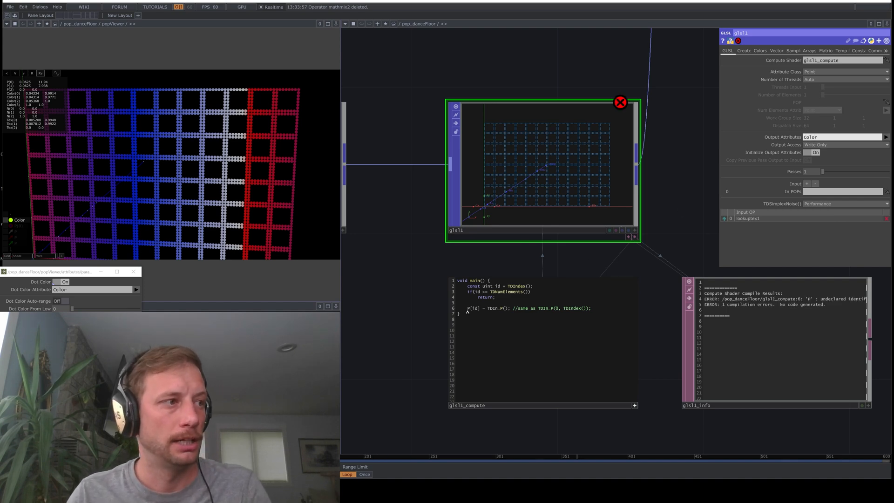
# Edit the assignment line in glsl1_compute so it reads Color[id].rgb = TDIn_P();.
pyautogui.click(469, 309)
pyautogui.press('Delete')
pyautogui.write('color')
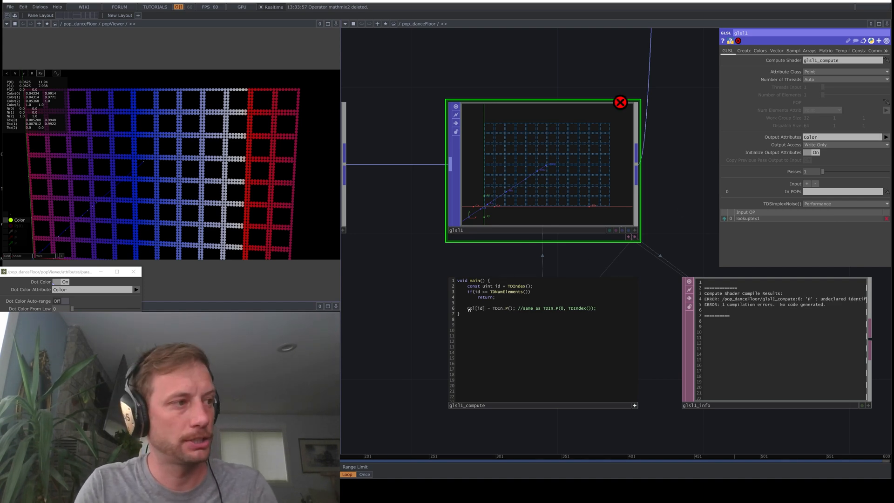
pyautogui.press('Return')
pyautogui.press('BackSpace')
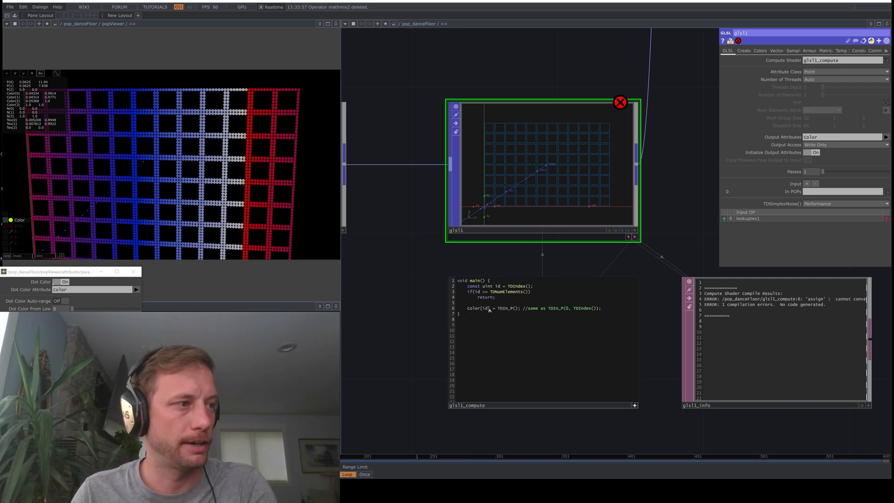
pyautogui.write('.rgb')
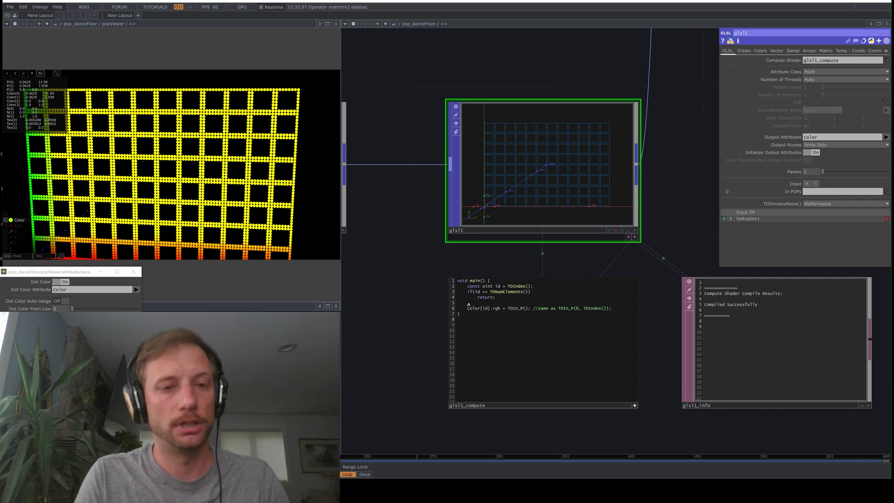
# Add the declaration float startHue = 0.; above the Color assignment in glsl1_compute.
pyautogui.click(469, 304)
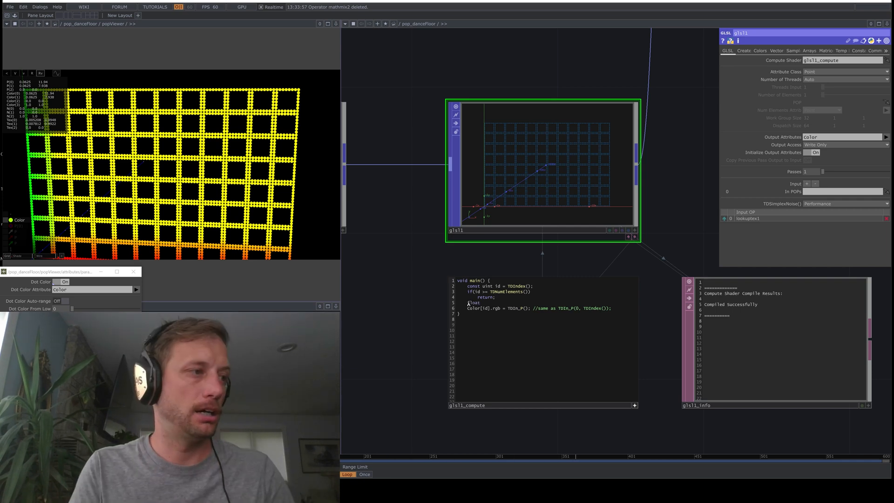
pyautogui.write('float startHue = 0.;')
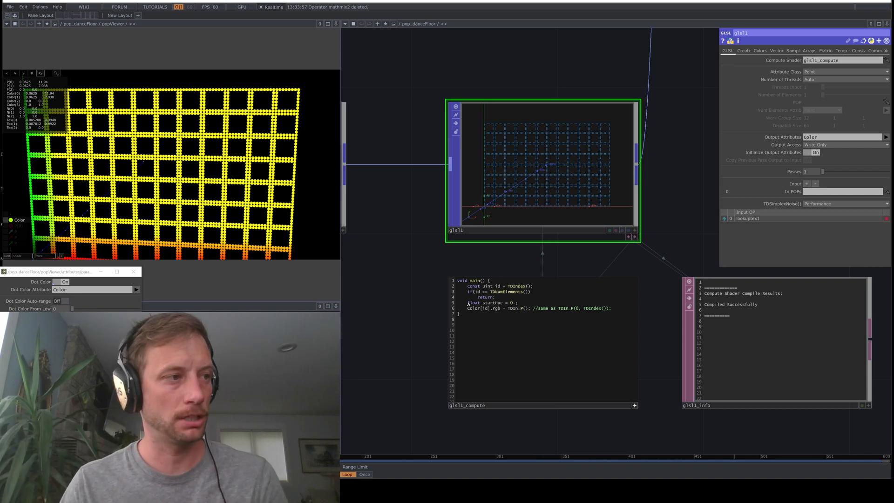
pyautogui.press('Return')
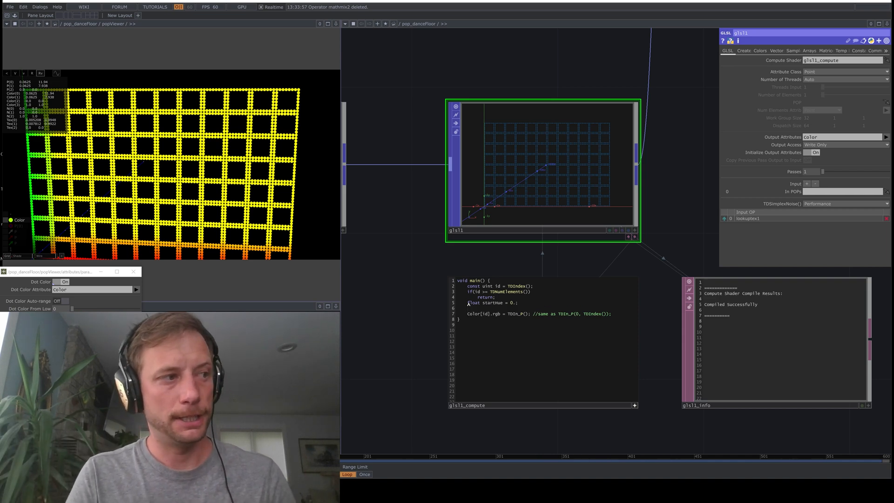
# Add the line startHue += floor(TDIn_P().y)/8.; below the startHue declaration, followed by blank lines.
pyautogui.write('star')
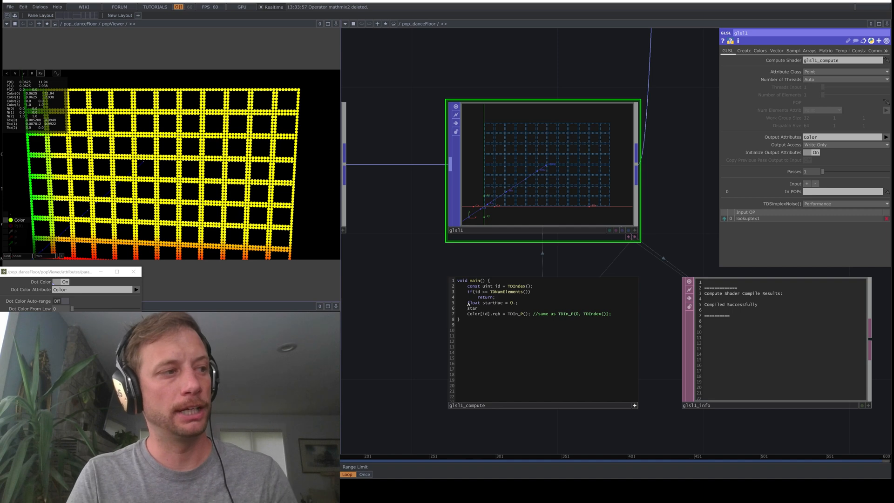
pyautogui.write('tHue +=')
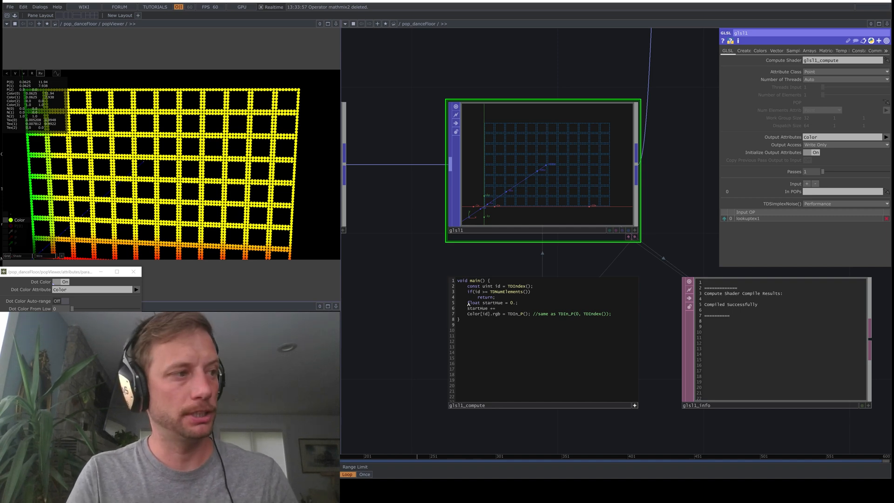
pyautogui.write(' float')
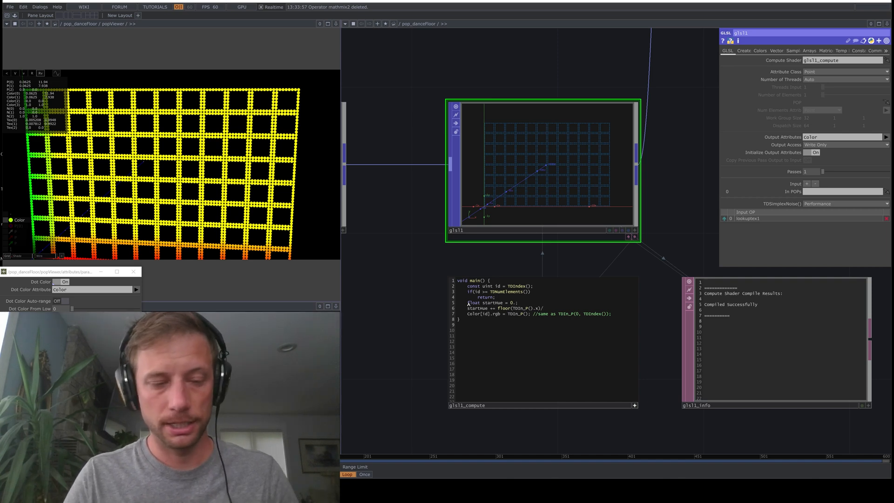
pyautogui.write('8')
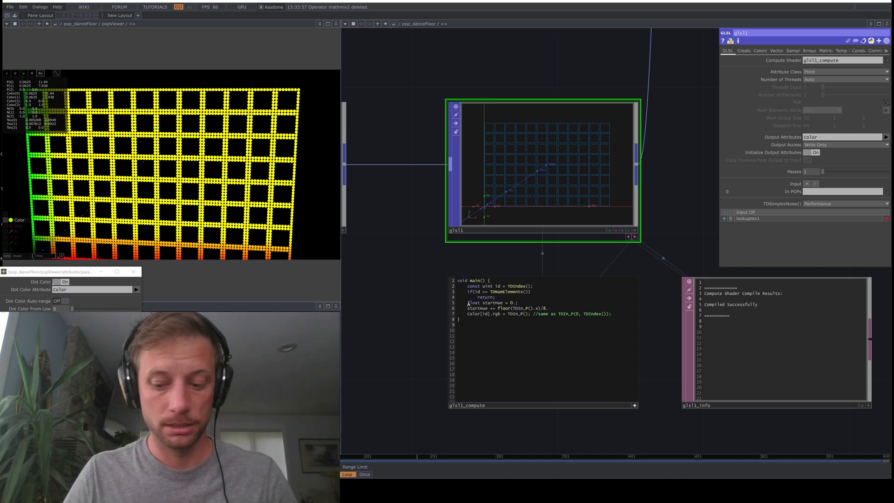
pyautogui.write('.')
pyautogui.press('Left')
pyautogui.press('Left')
pyautogui.press('Left')
pyautogui.press('Left')
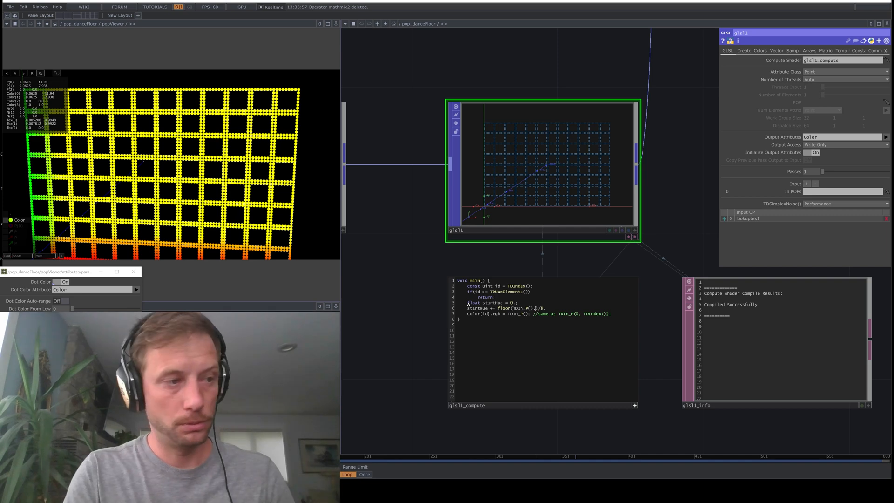
pyautogui.press('BackSpace')
pyautogui.write('y')
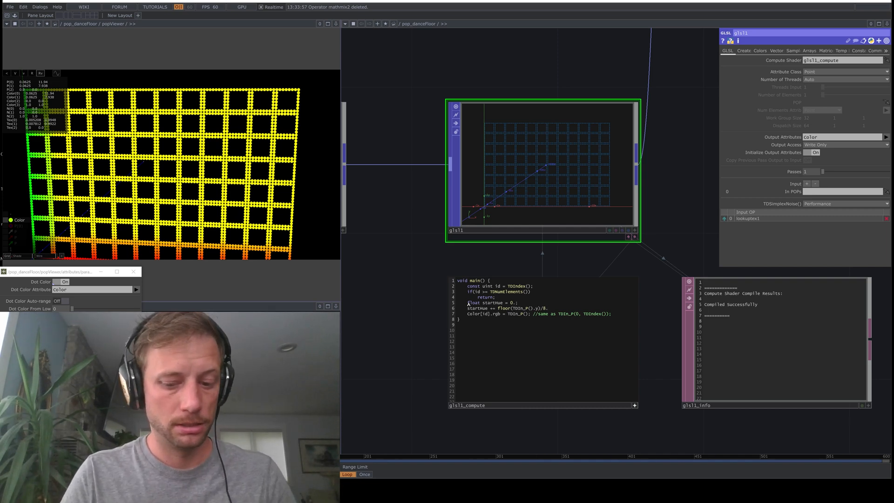
pyautogui.press('End')
pyautogui.press('Return')
pyautogui.press('Return')
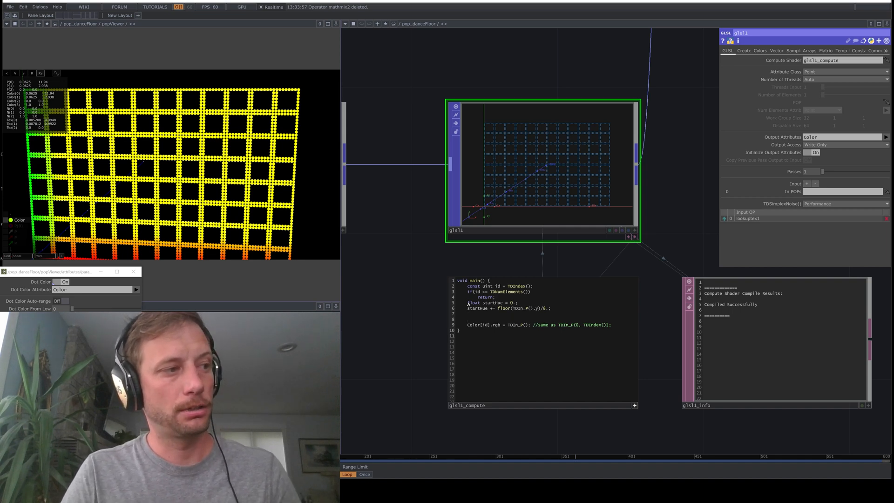
# Add the line vec3 hueColor = TDHSVToRGB(startHue, 1., 1.); above the Color assignment.
pyautogui.write('vec3')
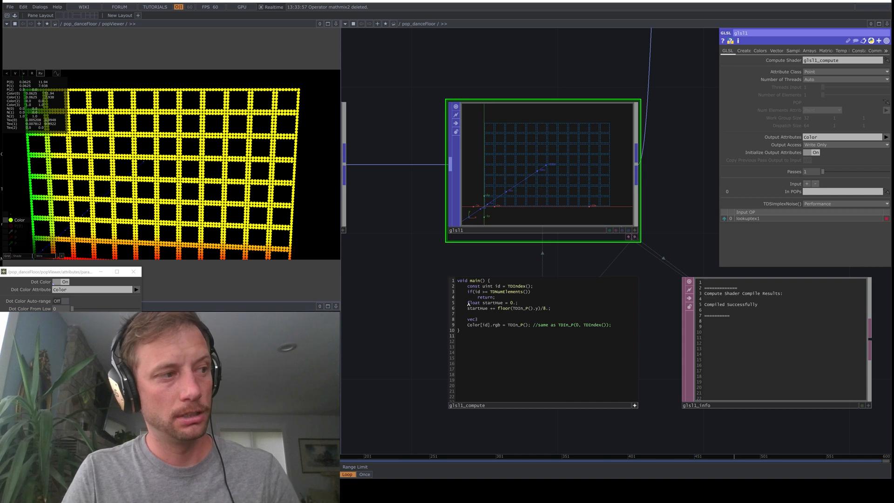
pyautogui.write(' hueColor =')
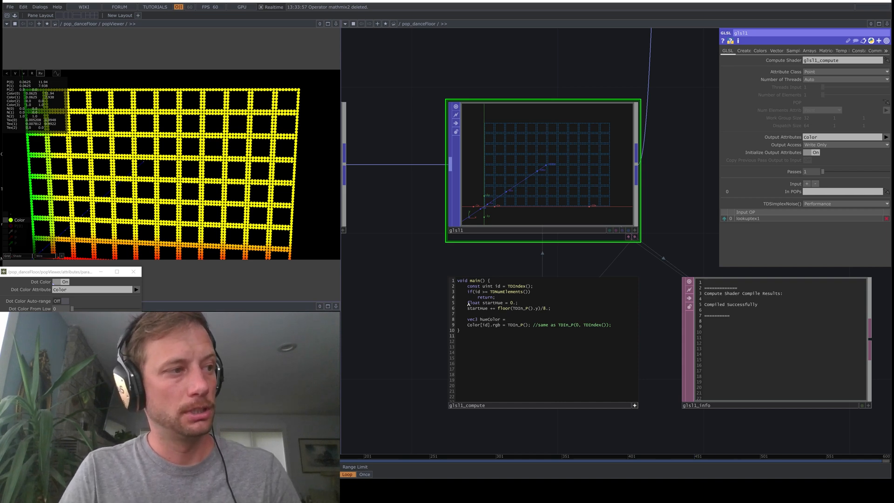
pyautogui.write(' TDHSV')
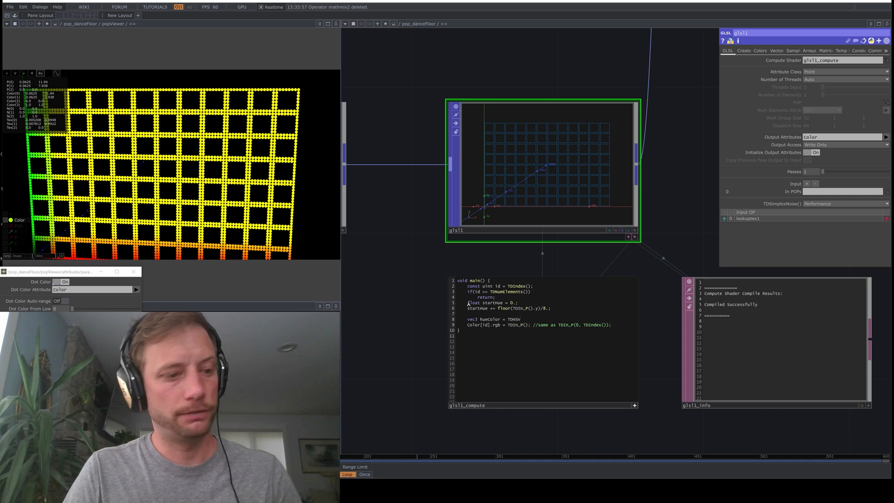
pyautogui.write('toRGB')
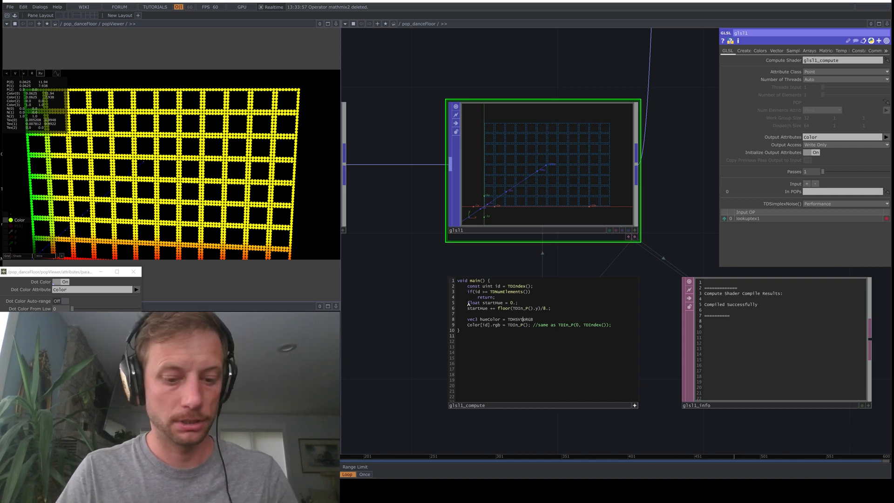
pyautogui.press('Left')
pyautogui.press('Left')
pyautogui.press('Left')
pyautogui.press('Left')
pyautogui.press('BackSpace')
pyautogui.write('ToRGB')
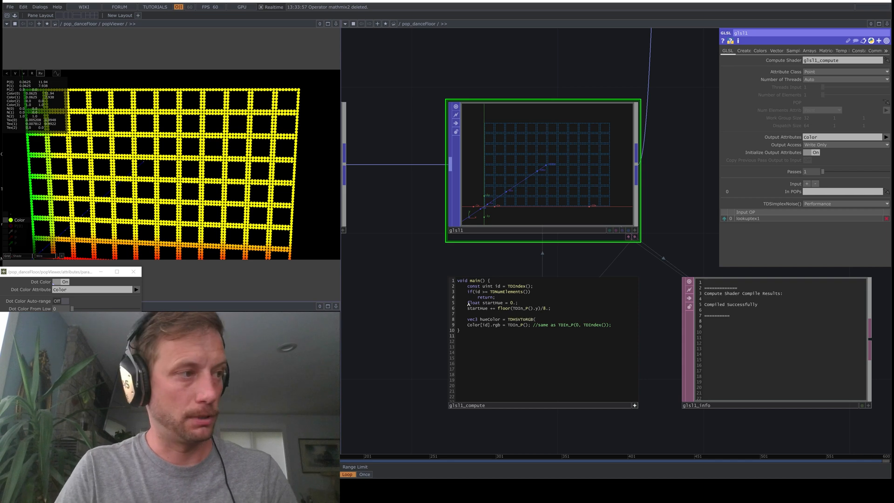
pyautogui.write('(startHue')
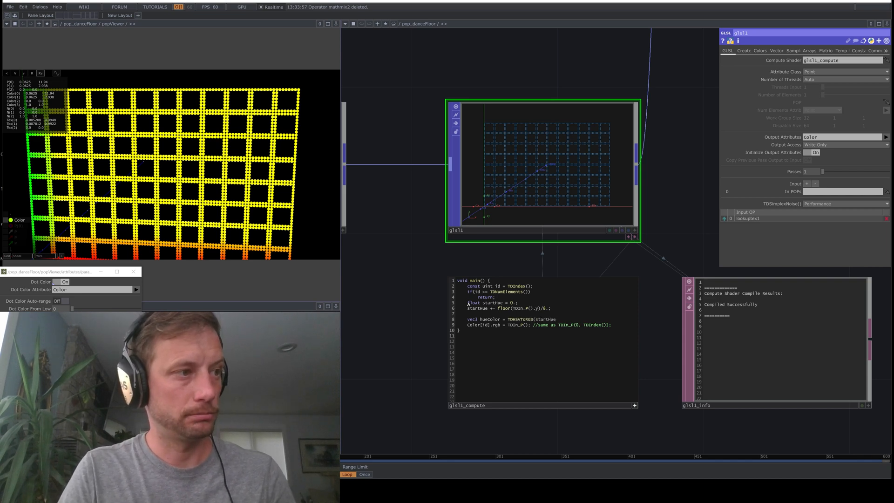
pyautogui.write(', 1.')
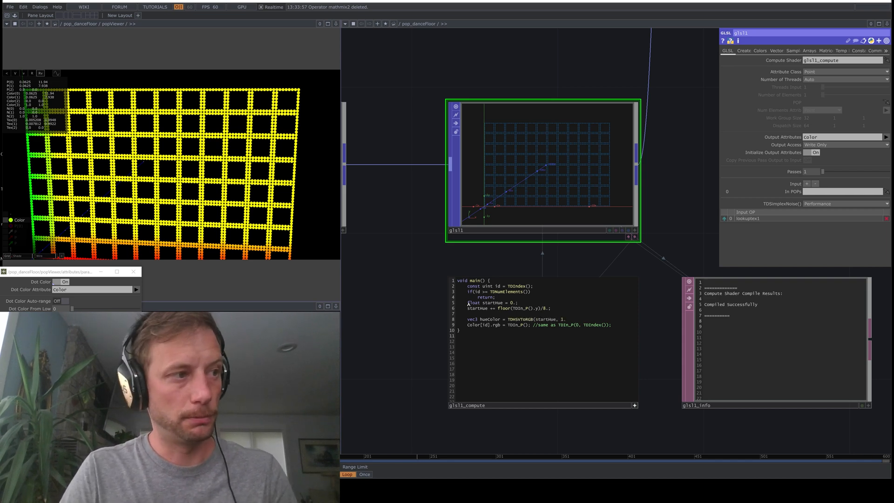
pyautogui.write(', 1.')
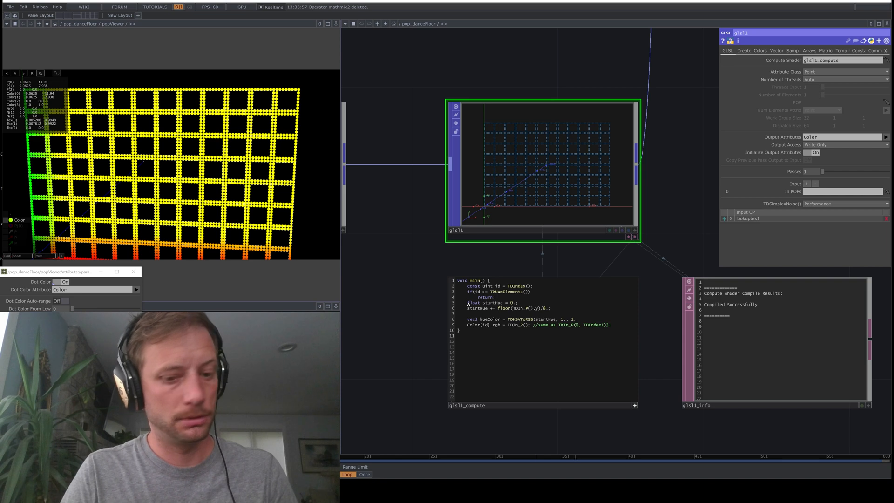
pyautogui.write(');')
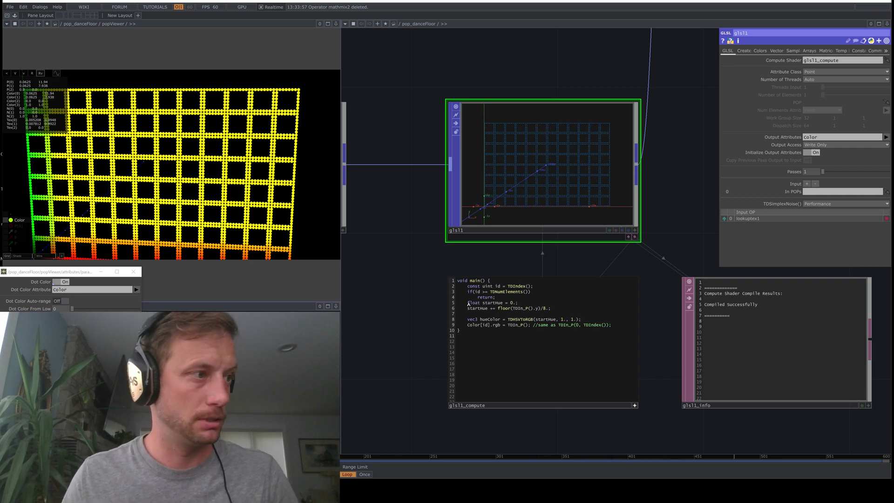
# Replace TDIn_P() with hueColor in the Color[id].rgb assignment and commit the shader edit.
pyautogui.moveTo(507, 325); pyautogui.dragTo(527, 326)
pyautogui.write('hueColor')
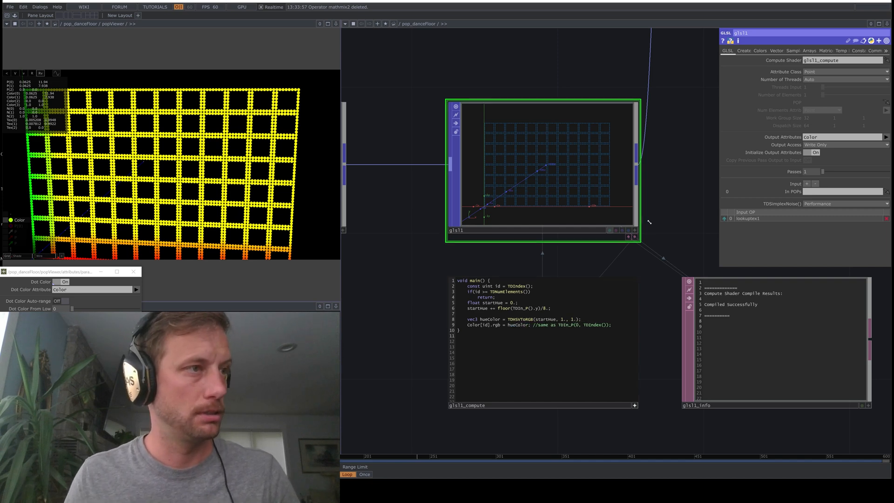
pyautogui.click(666, 208)
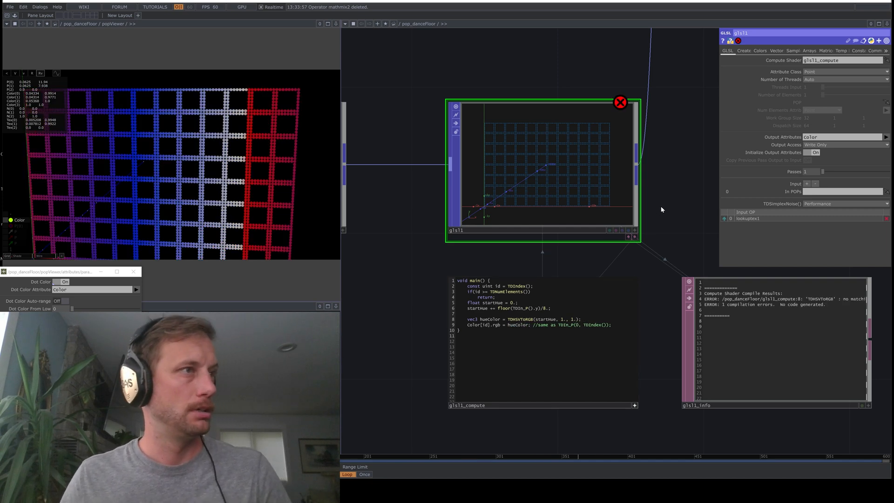
# Check the compile error in glsl1_info and wrap the TDHSVToRGB arguments as vec3(startHue, 1., 1.).
pyautogui.moveTo(708, 239); pyautogui.dragTo(618, 217)
pyautogui.scroll(4, 619, 217)
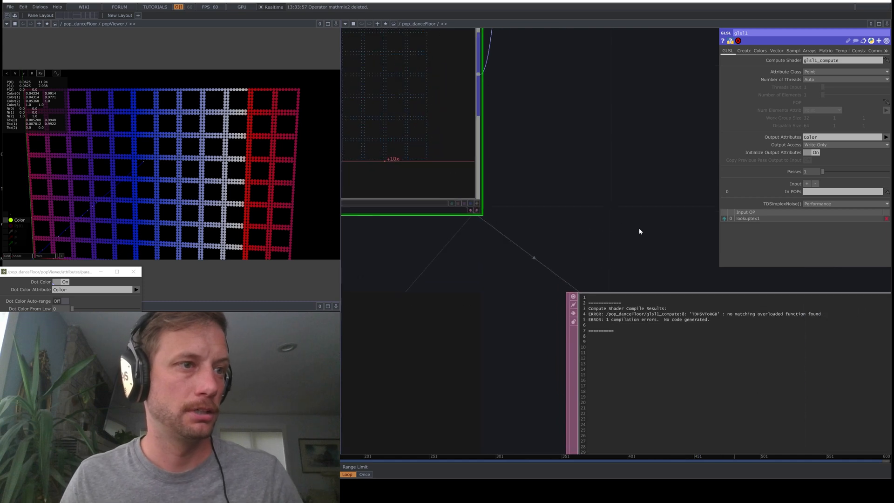
pyautogui.scroll(-2, 639, 228)
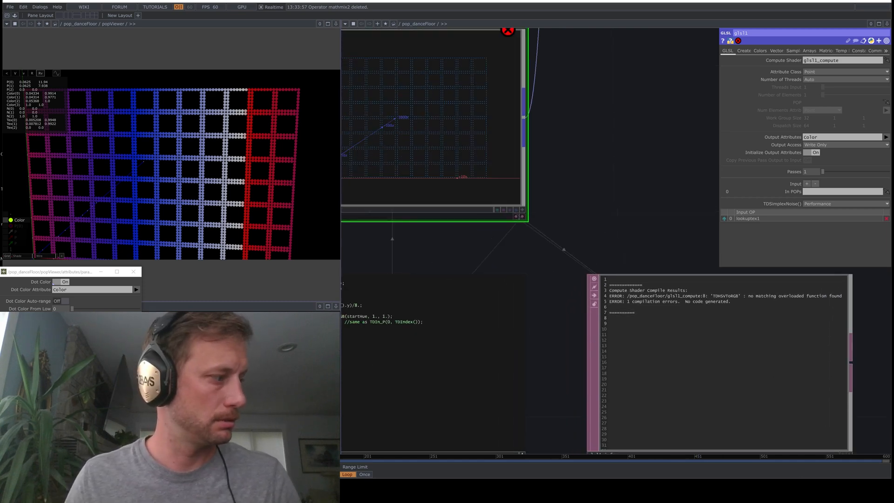
pyautogui.moveTo(555, 325); pyautogui.dragTo(608, 320)
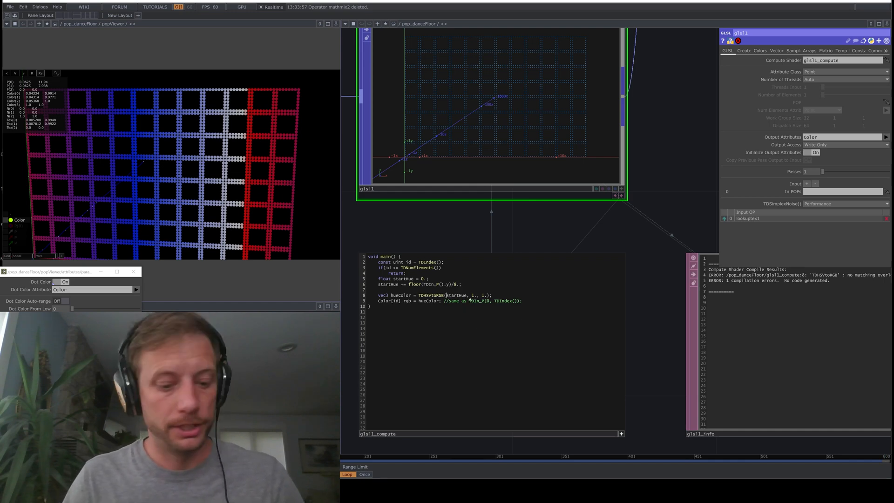
pyautogui.write('vec3(')
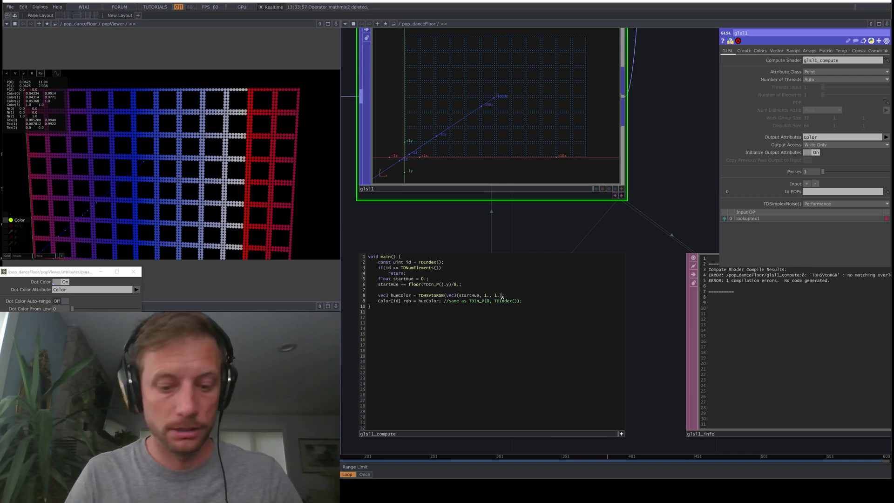
pyautogui.write(')')
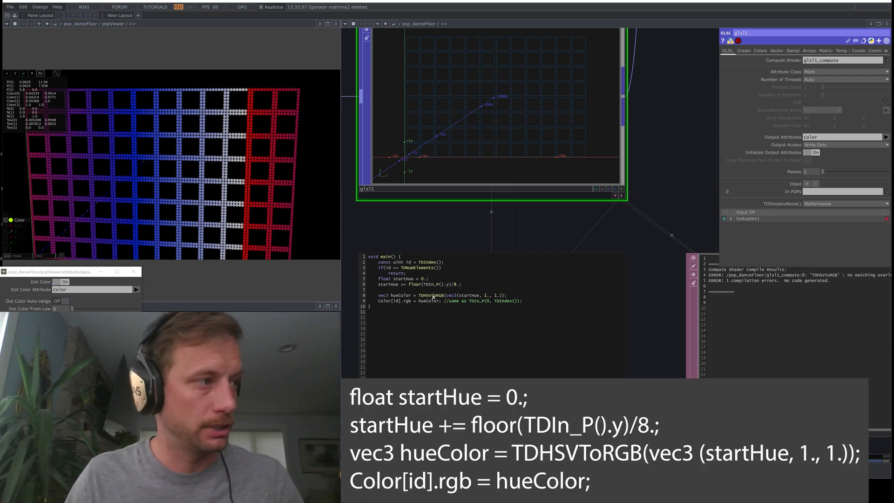
# Re-enter the capital T of "To" in the TDHSVToRGB call and commit the shader edit so it recompiles.
pyautogui.click(433, 296)
pyautogui.press('BackSpace')
pyautogui.write('T')
pyautogui.click(671, 177)
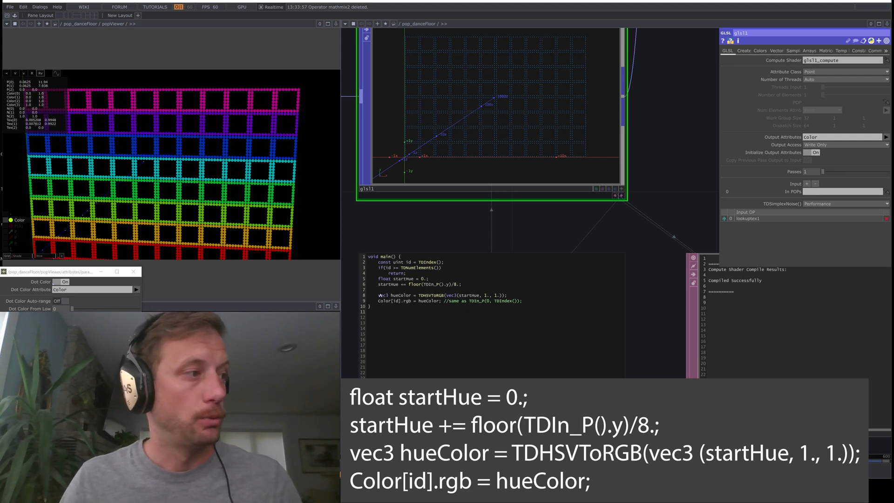
# Add the line startHue += floor(TDIn_P().x)/12.; below the y-based startHue line and commit the shader edit.
pyautogui.moveTo(379, 294); pyautogui.dragTo(381, 295)
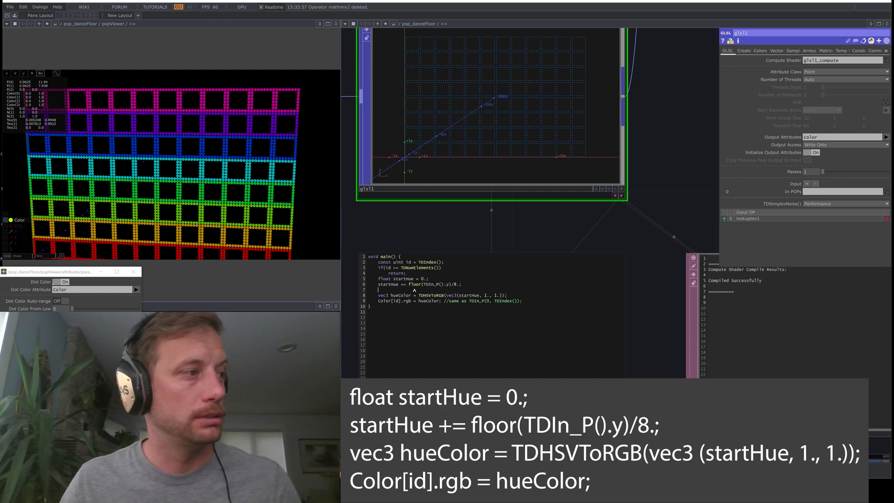
pyautogui.write('stra')
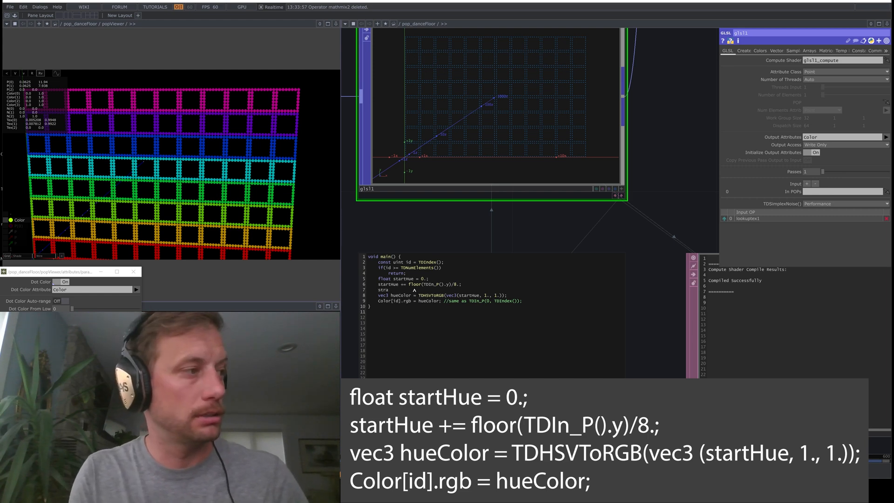
pyautogui.write('ttHue')
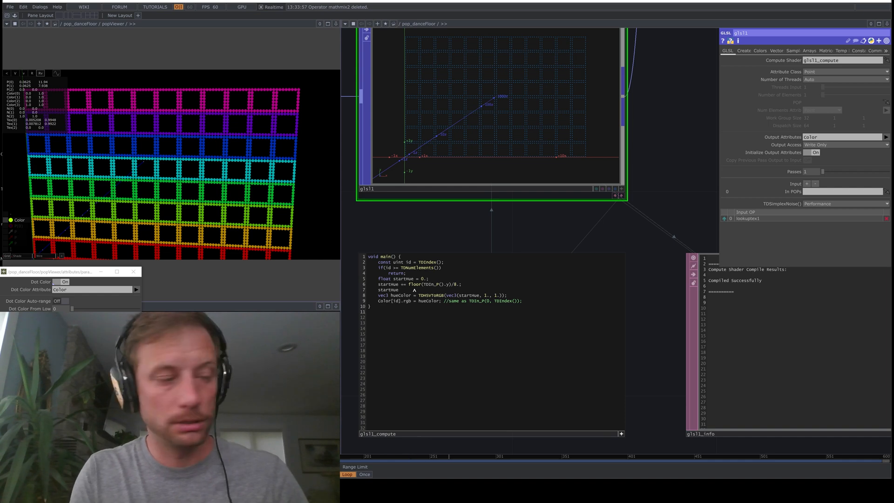
pyautogui.write(' += floor(TDIn_P().x)/12.;')
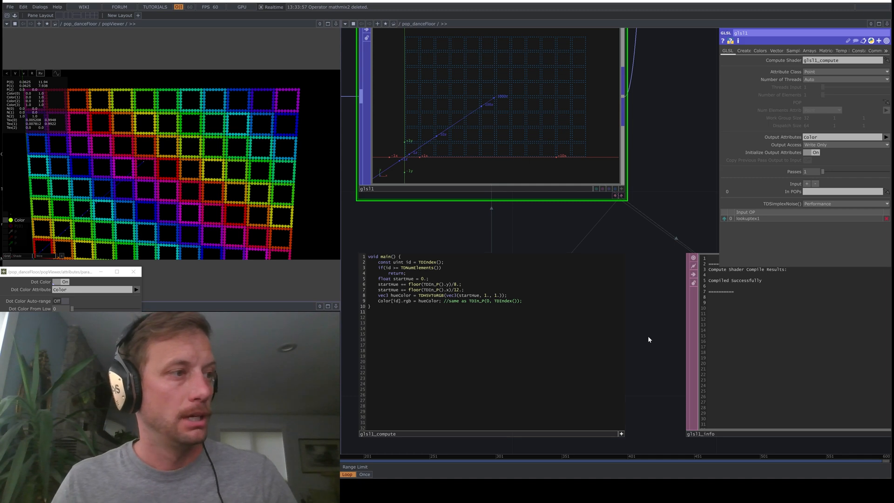
pyautogui.moveTo(649, 337); pyautogui.dragTo(648, 332)
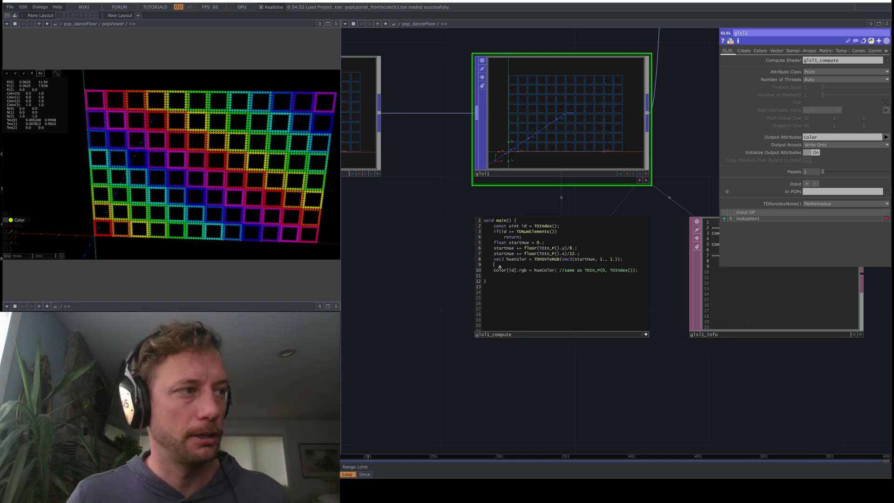
# Add the line hueColor = TDIn_P(); above the Color assignment to test it, and comment it out with //.
pyautogui.write('hueColor')
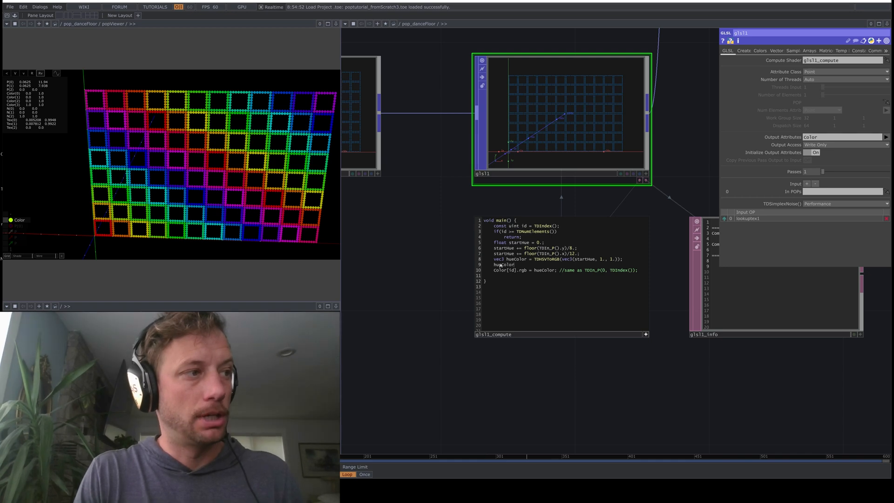
pyautogui.write(' =')
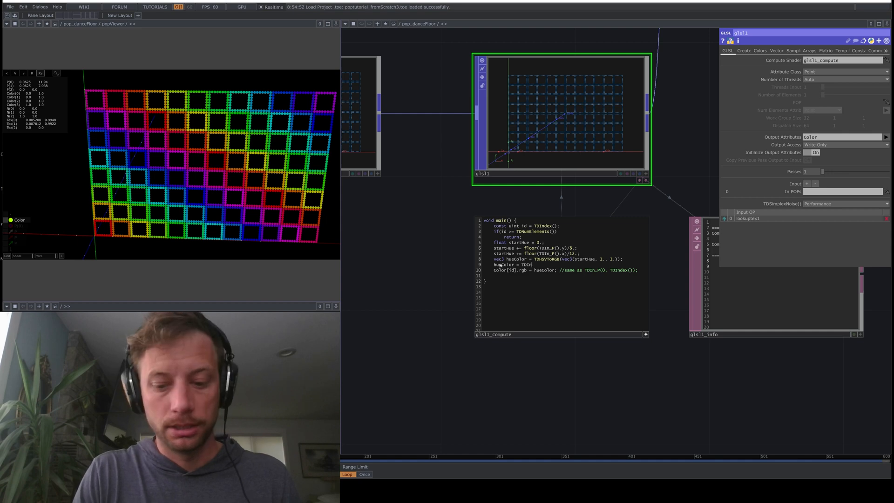
pyautogui.write('TDIn_P();')
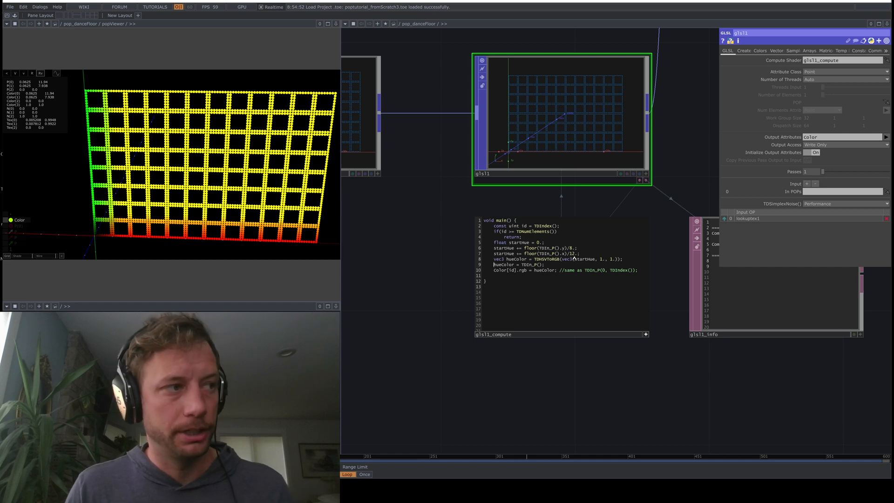
pyautogui.write('//')
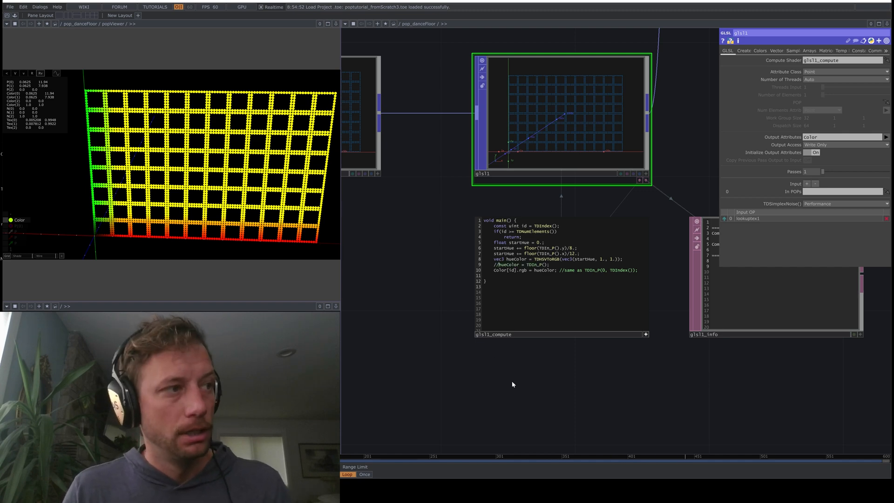
pyautogui.moveTo(513, 386); pyautogui.dragTo(512, 384)
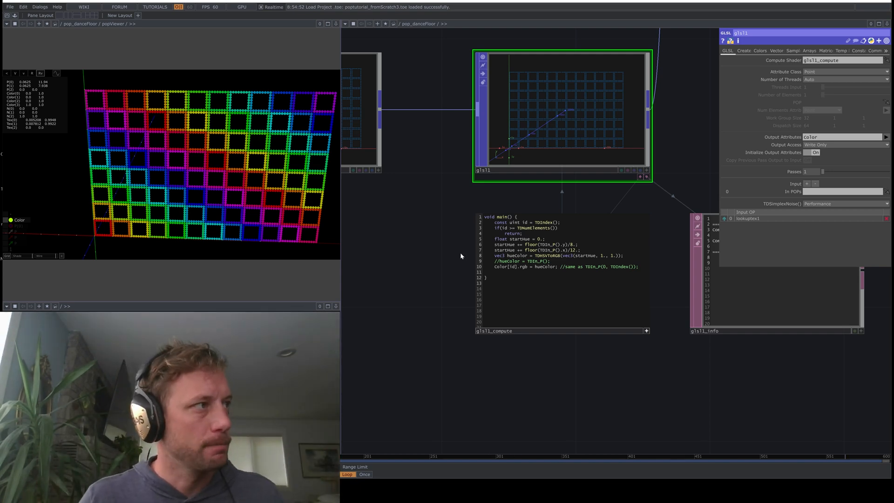
# Bypass glsl1 briefly to compare the grid colours with and without the shader, and re-enable it.
pyautogui.click(483, 73)
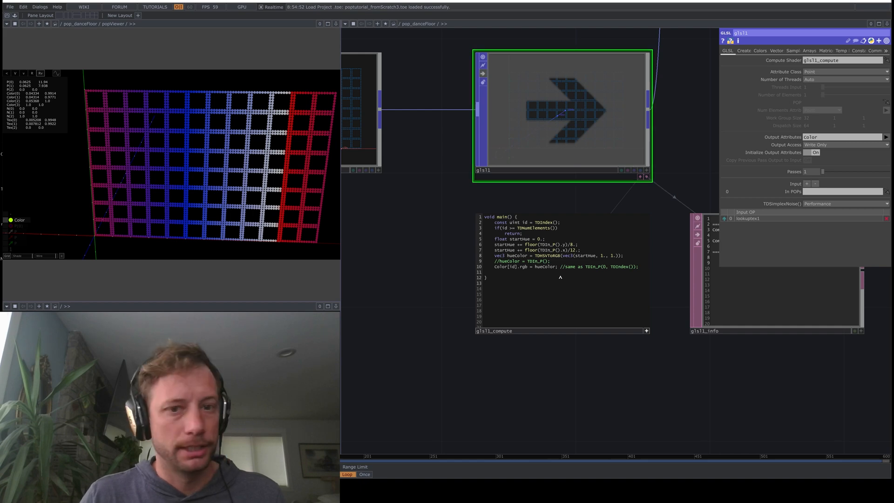
pyautogui.click(483, 73)
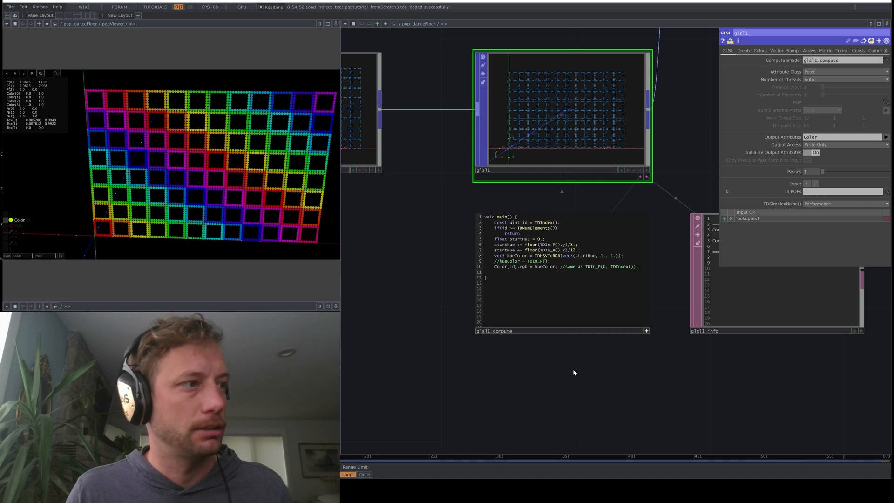
# Move the floor_out null level with glsl1 and farther along the chain, leaving room for another operator between them.
pyautogui.scroll(-2, 573, 371)
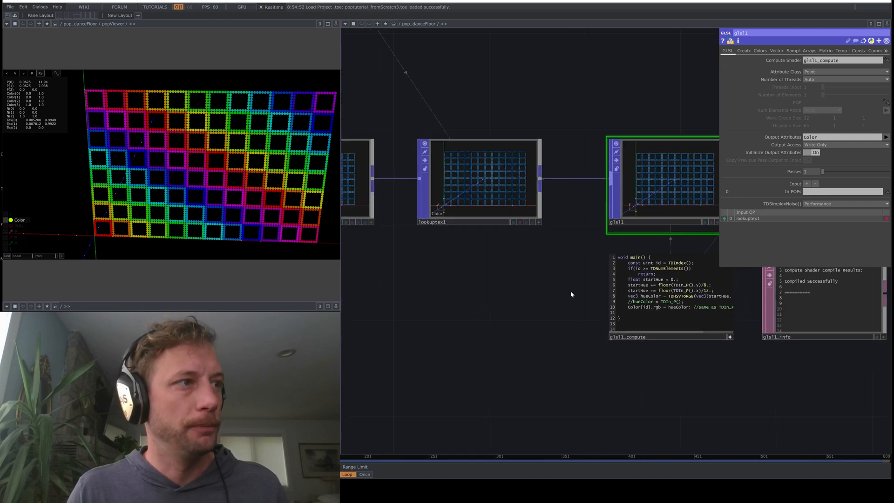
pyautogui.scroll(-5, 571, 295)
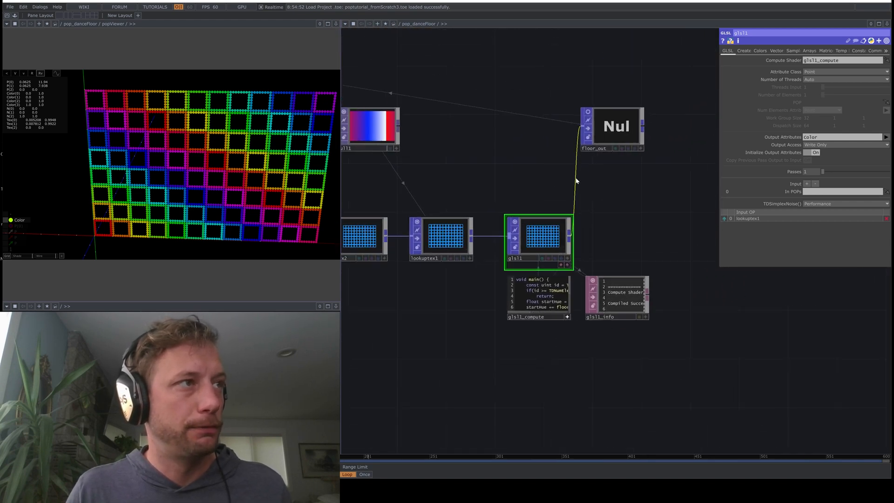
pyautogui.moveTo(610, 133); pyautogui.dragTo(661, 205)
pyautogui.moveTo(604, 276); pyautogui.dragTo(511, 259)
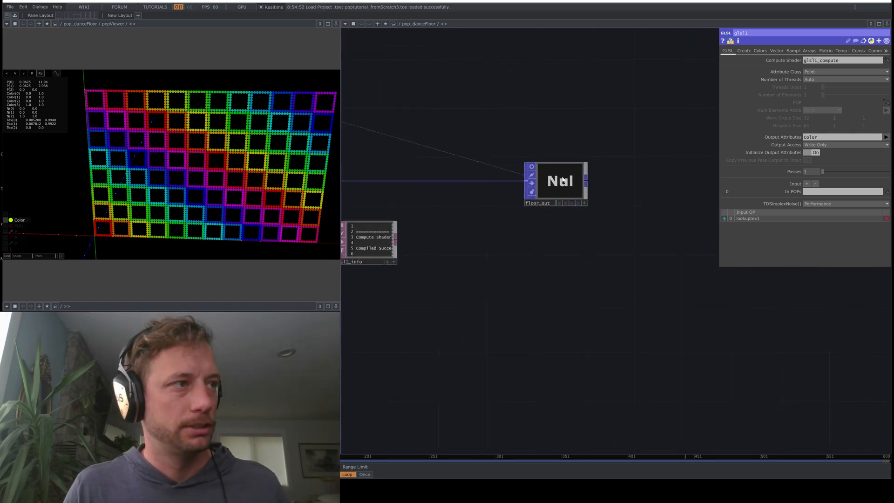
pyautogui.moveTo(562, 180); pyautogui.dragTo(612, 180)
pyautogui.moveTo(586, 242); pyautogui.dragTo(639, 245)
pyautogui.moveTo(515, 186); pyautogui.dragTo(558, 183)
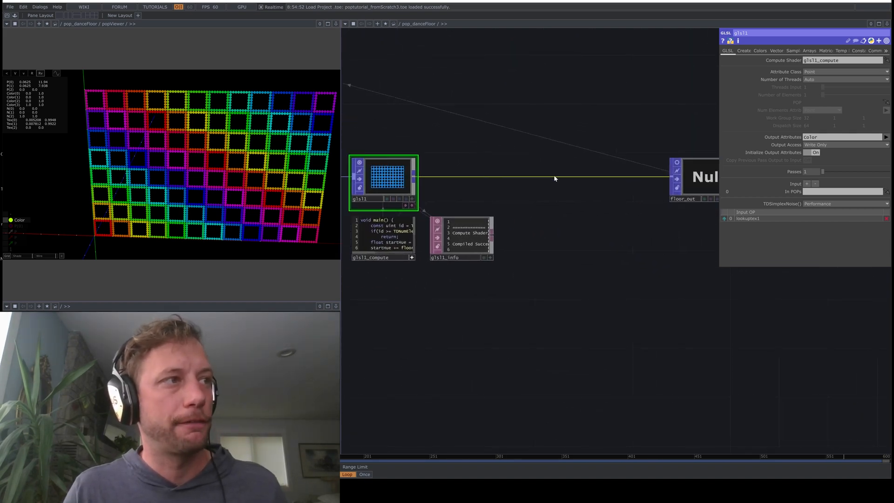
# Insert a Noise POP on the wire between glsl1 and floor_out.
pyautogui.rightClick(554, 178)
pyautogui.click(565, 166)
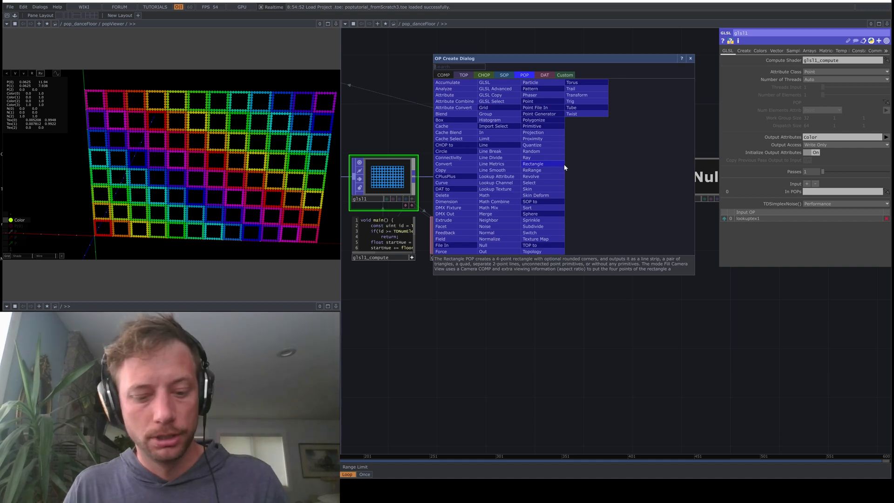
pyautogui.write('noise')
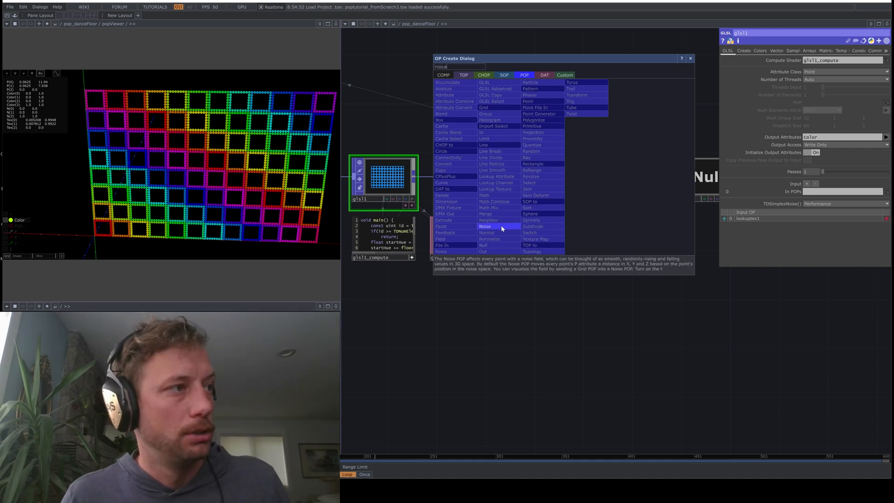
pyautogui.click(502, 228)
pyautogui.click(519, 185)
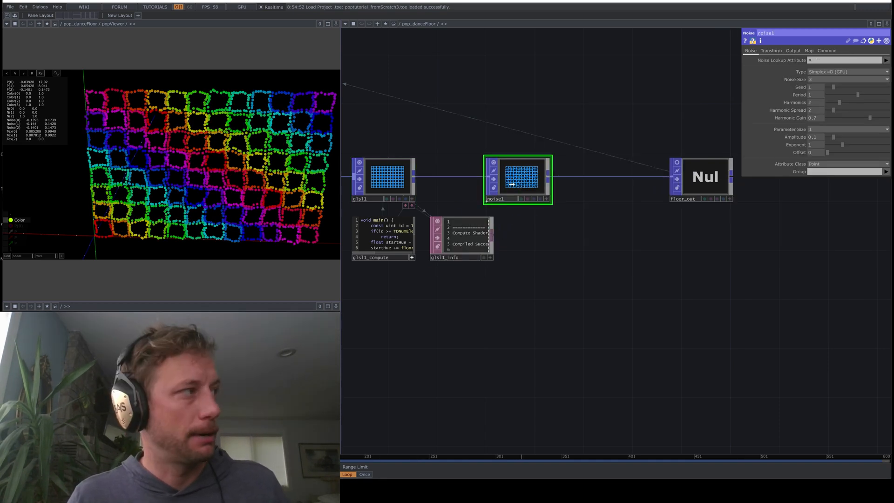
pyautogui.moveTo(512, 185)
pyautogui.mouseDown()
pyautogui.moveTo(503, 198)
pyautogui.moveTo(512, 184)
pyautogui.mouseUp()
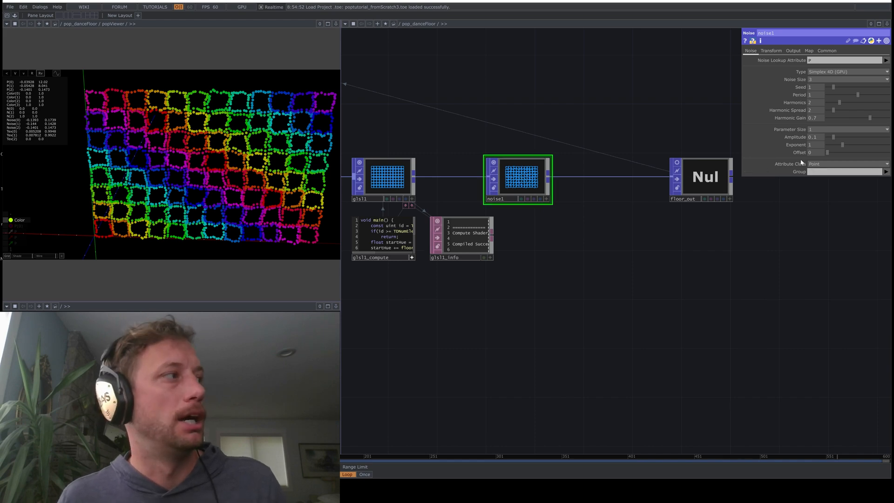
# Clear P from the Combine Attribute Scope of noise1 so the noise does not displace the points.
pyautogui.click(793, 50)
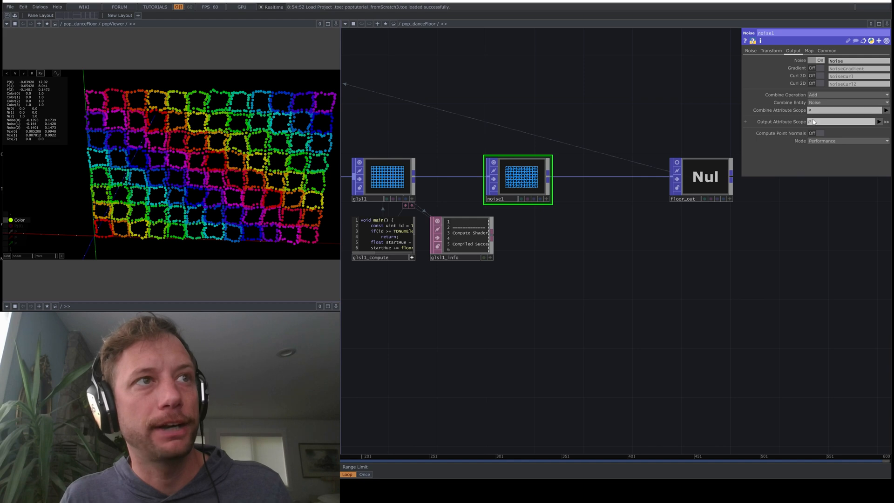
pyautogui.click(813, 122)
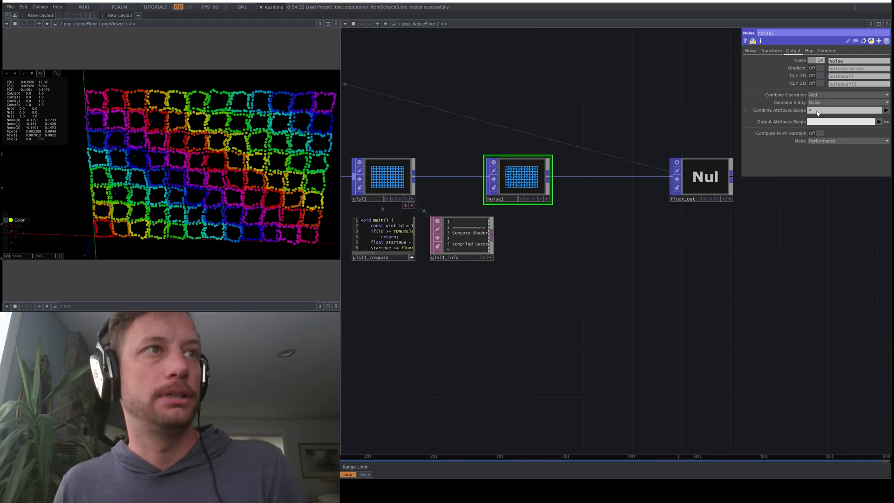
pyautogui.press('BackSpace')
pyautogui.press('Return')
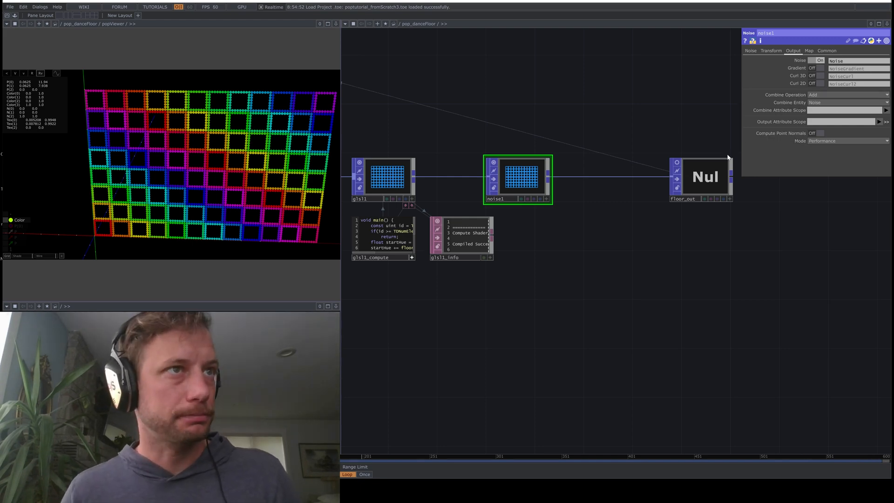
# Set noise1's Output Attribute Scope to Noise and its Combine Operation to None.
pyautogui.scroll(5, 515, 176)
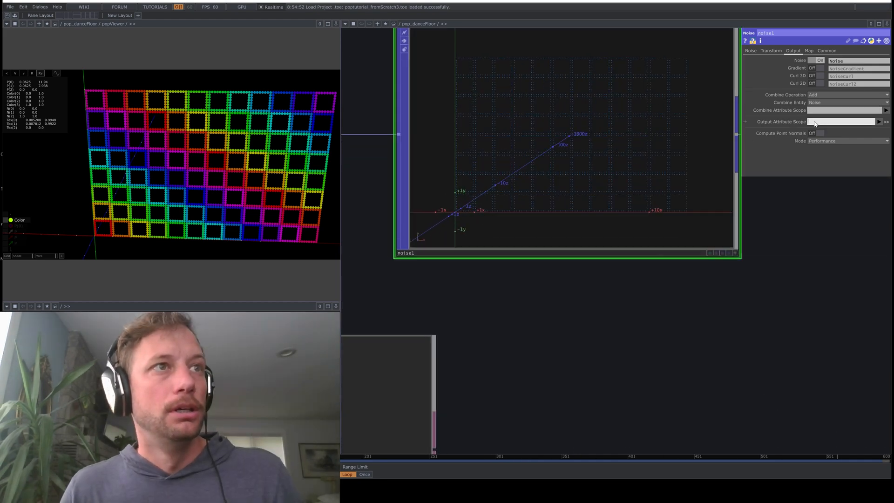
pyautogui.click(815, 122)
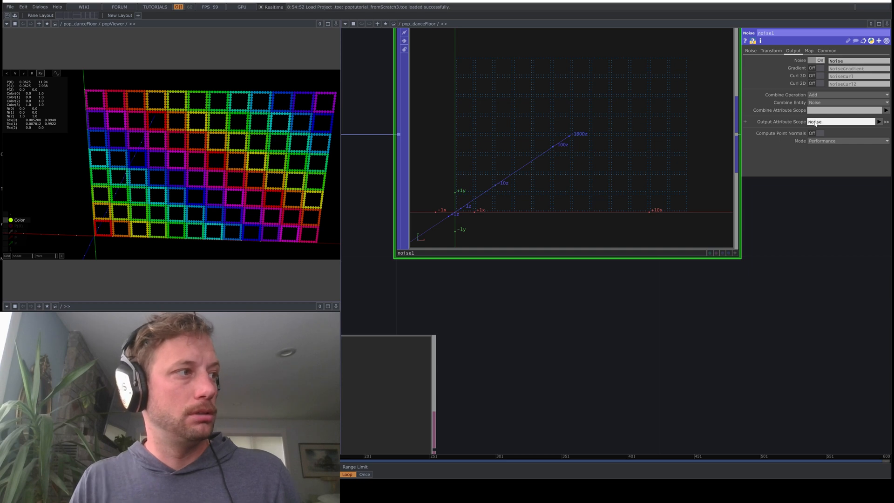
pyautogui.write('Noise')
pyautogui.click(816, 103)
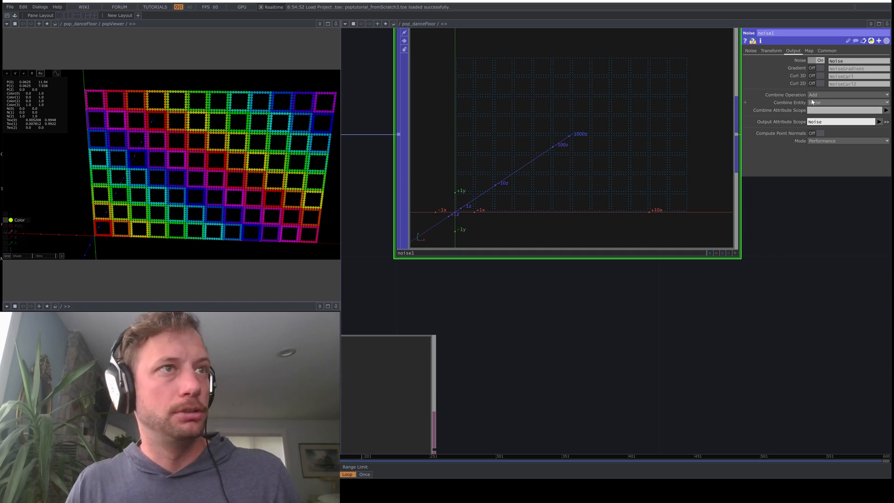
pyautogui.click(817, 103)
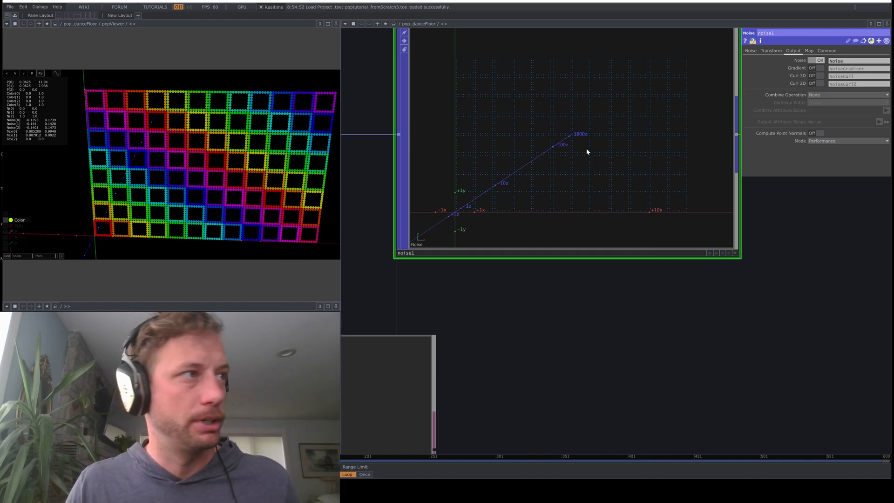
# Check noise1's operator info for its point attributes and colour the POP viewer's points by the Noise attribute.
pyautogui.middleClick(610, 173)
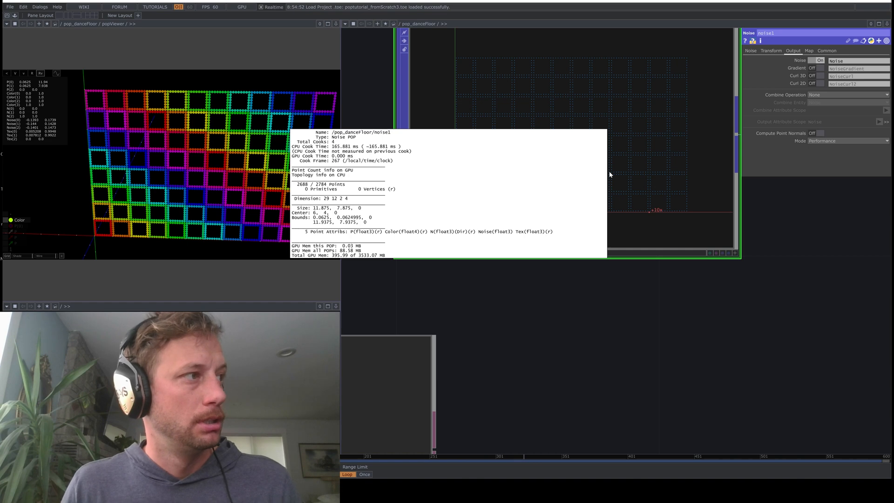
pyautogui.middleClick(610, 173)
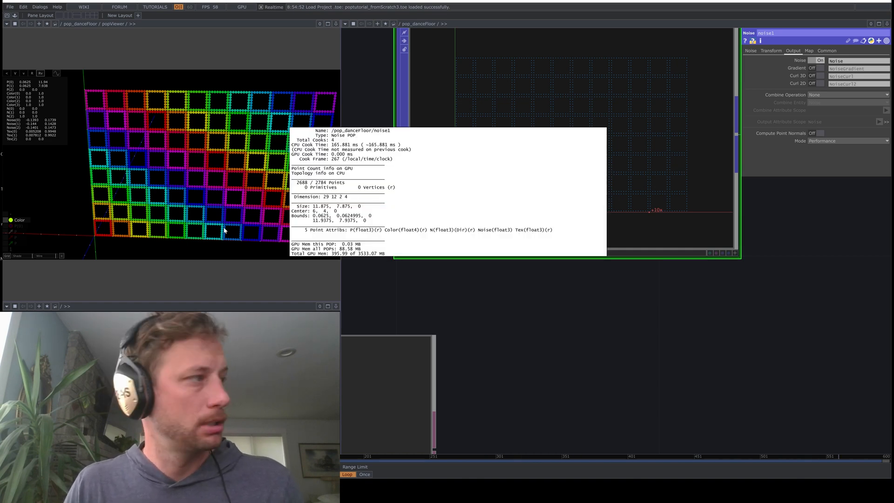
pyautogui.click(20, 221)
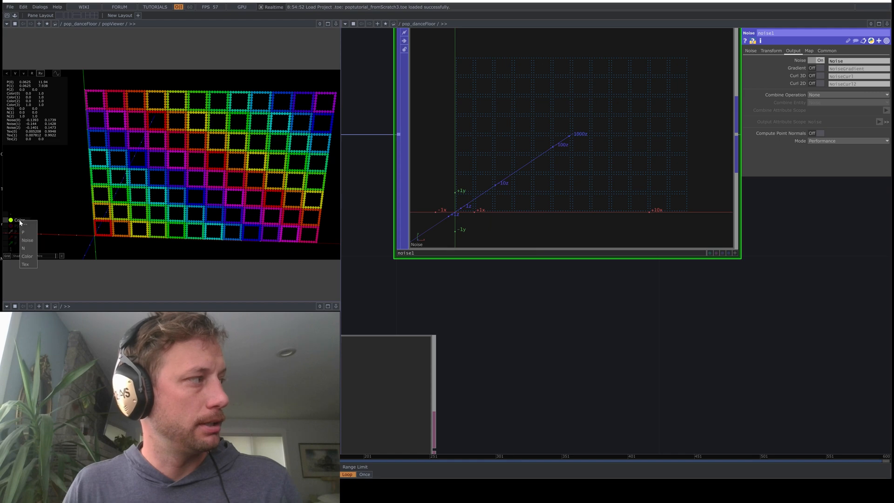
pyautogui.click(27, 241)
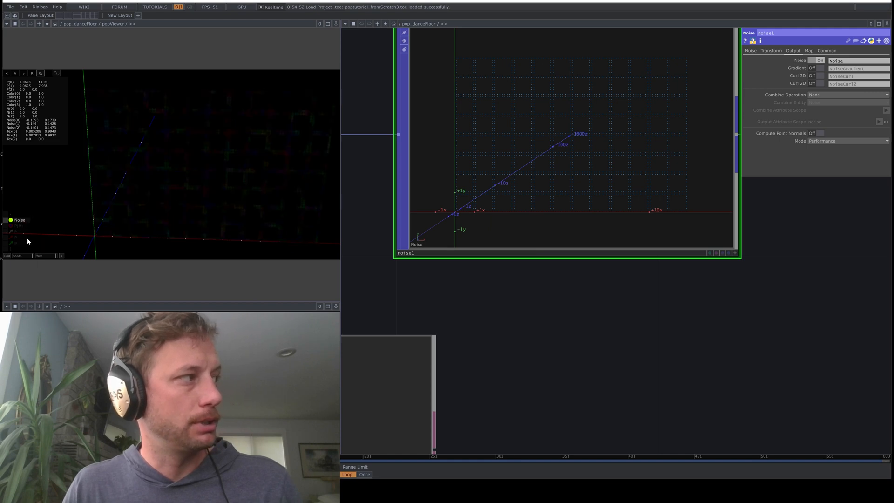
# Raise the amplitude of noise1 to about 0.449.
pyautogui.scroll(-3, 502, 177)
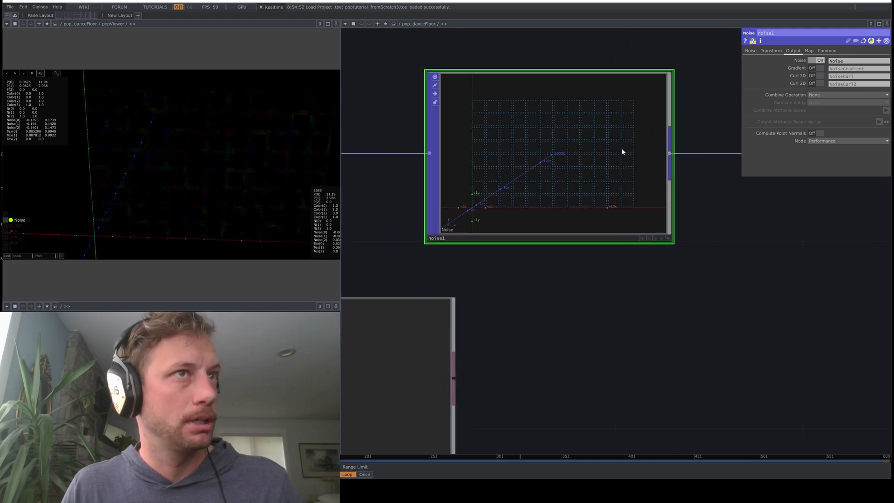
pyautogui.click(751, 51)
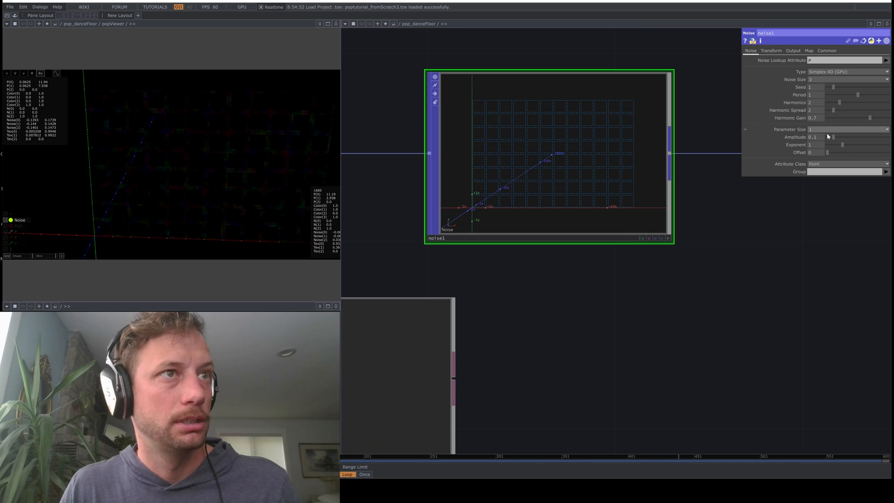
pyautogui.moveTo(837, 137); pyautogui.dragTo(854, 140)
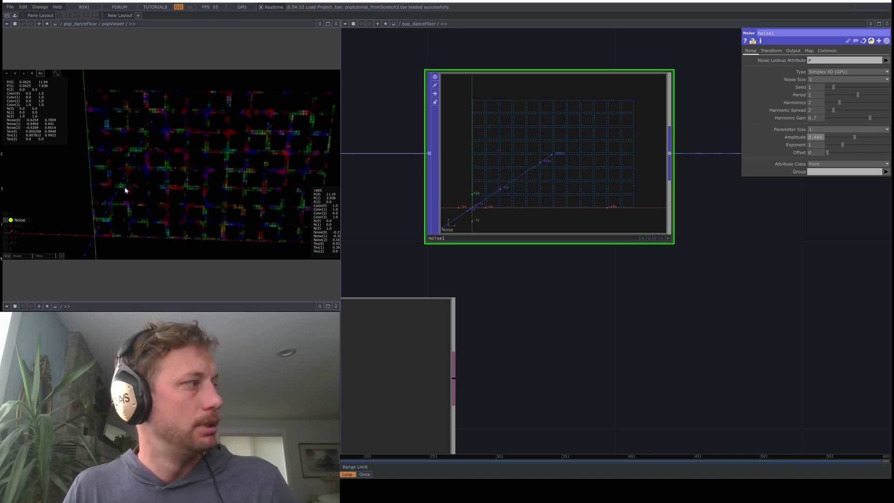
# Turn on Dot Color Auto-range in the POP viewer and set its Dot Color Attribute to Noise(0).
pyautogui.click(12, 223)
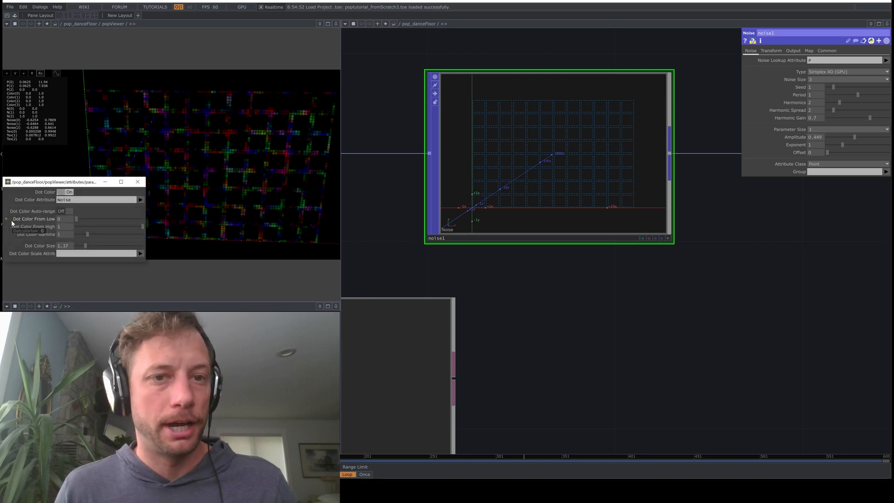
pyautogui.click(64, 211)
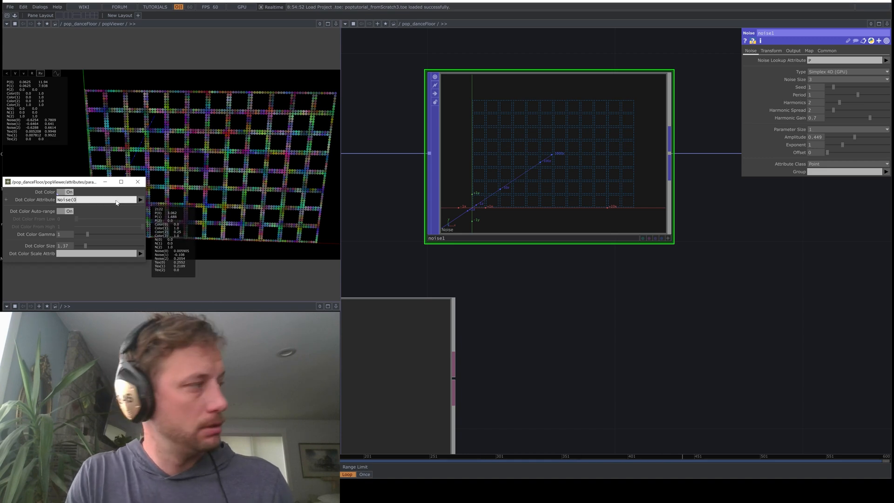
pyautogui.write(')')
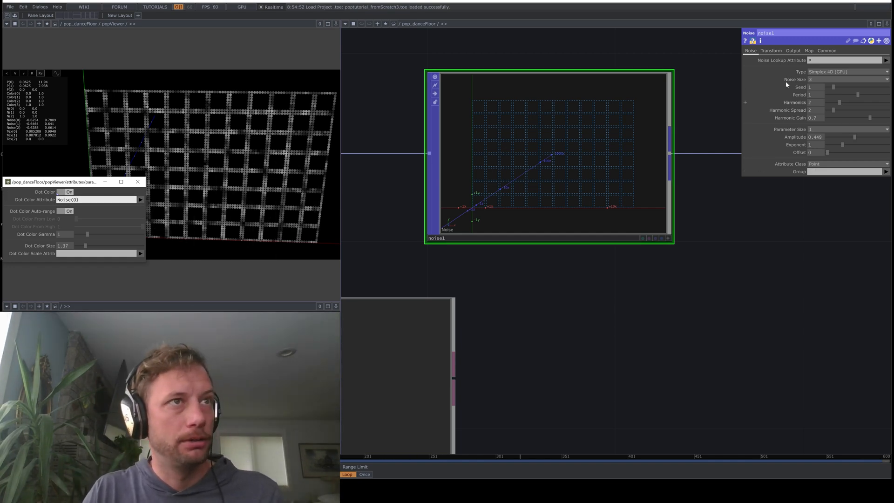
# Animate noise1 by setting its Translate 4D to the expression absTime.seconds/10, and close the viewer's dot colour parameters.
pyautogui.click(771, 51)
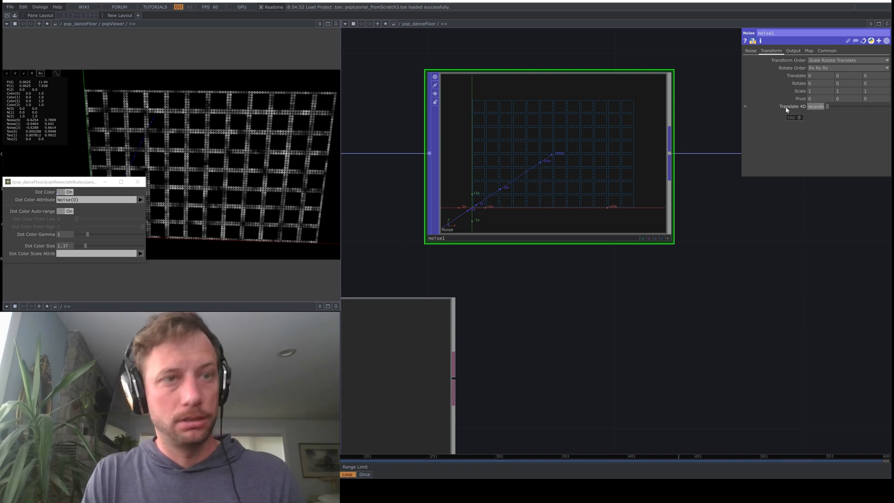
pyautogui.press('Return')
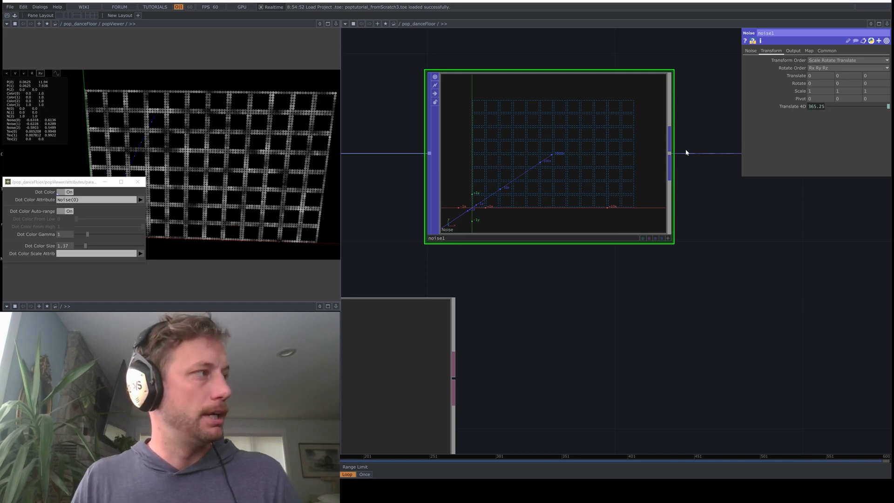
pyautogui.click(791, 106)
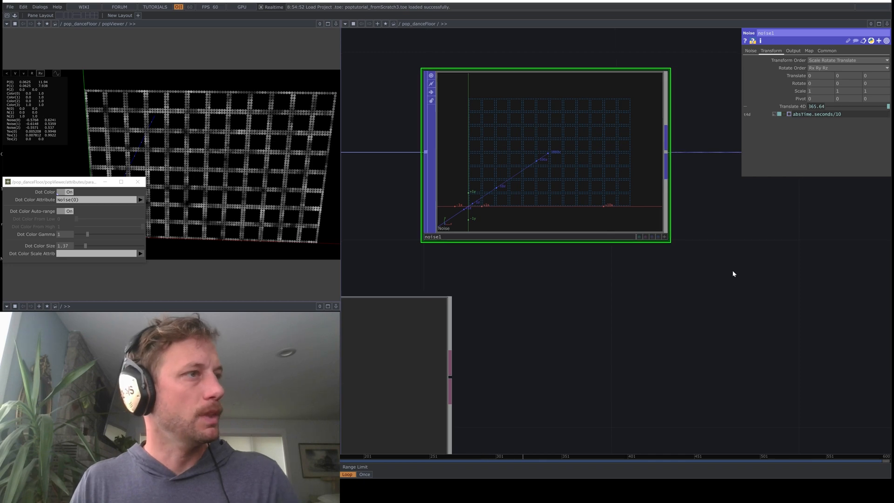
pyautogui.scroll(-3, 733, 264)
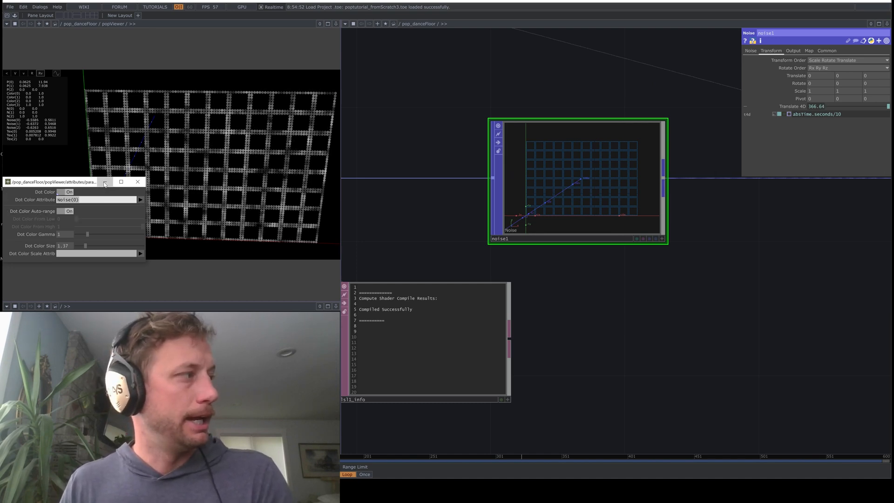
pyautogui.click(138, 181)
# Insert a GLSL POP between noise1 and floor_out.
pyautogui.hscroll(6, 521, 302)
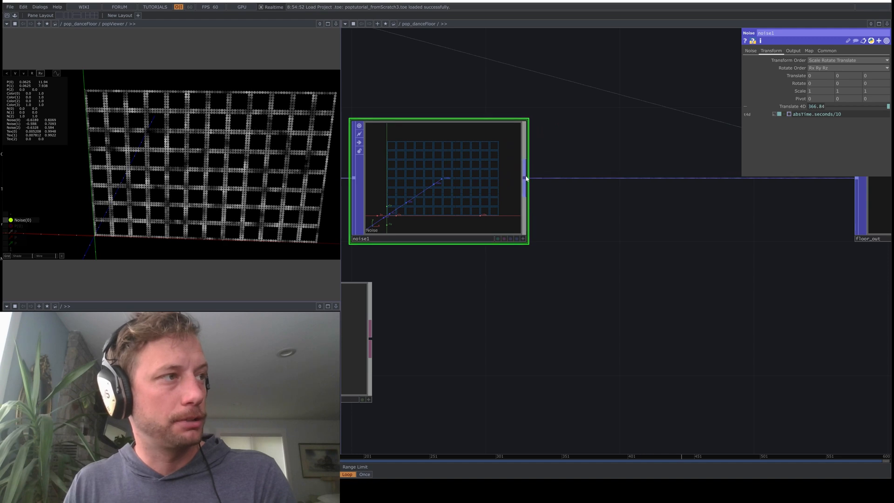
pyautogui.rightClick(526, 178)
pyautogui.write('glsl')
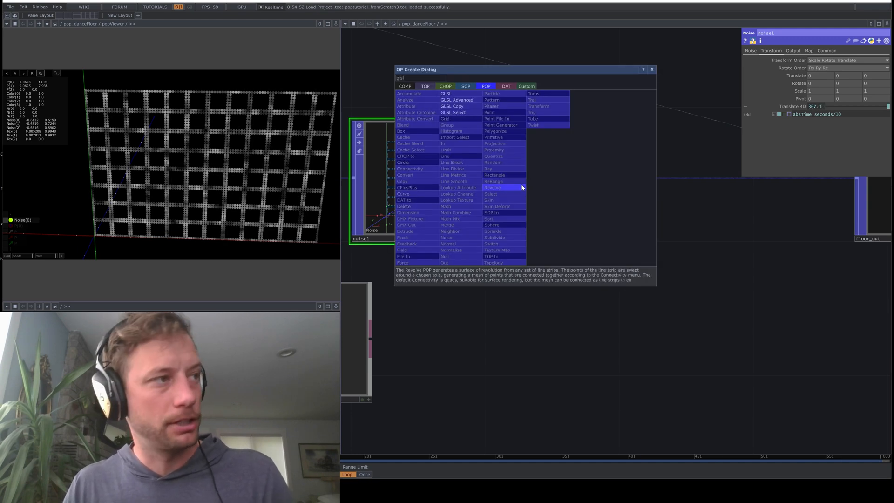
pyautogui.click(456, 93)
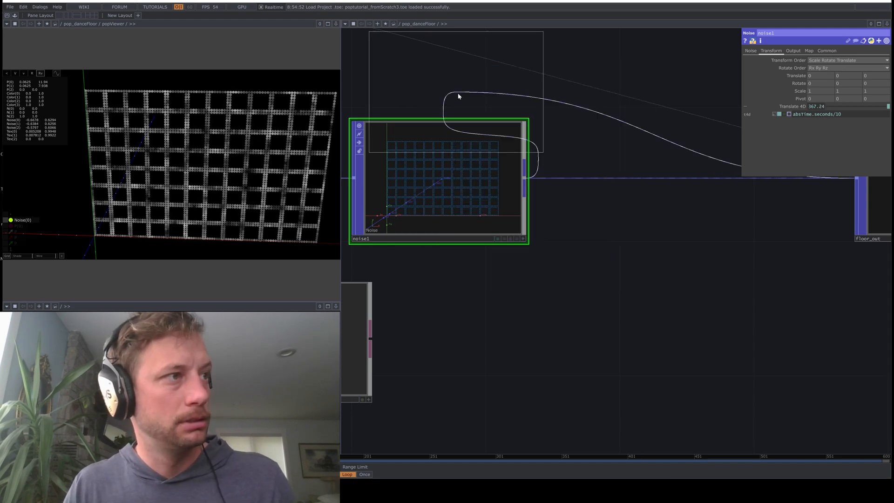
pyautogui.click(631, 187)
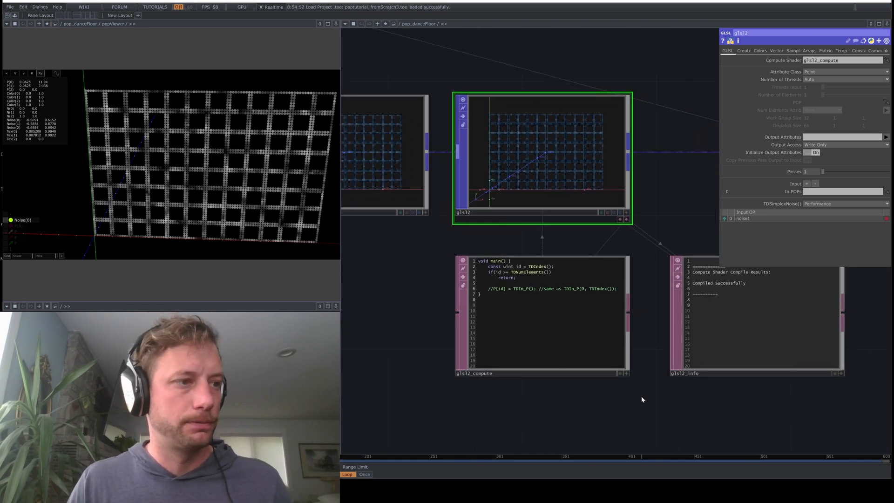
# Uncomment the P[id] assignment in glsl2_compute and make it write to Color[id] instead.
pyautogui.click(626, 372)
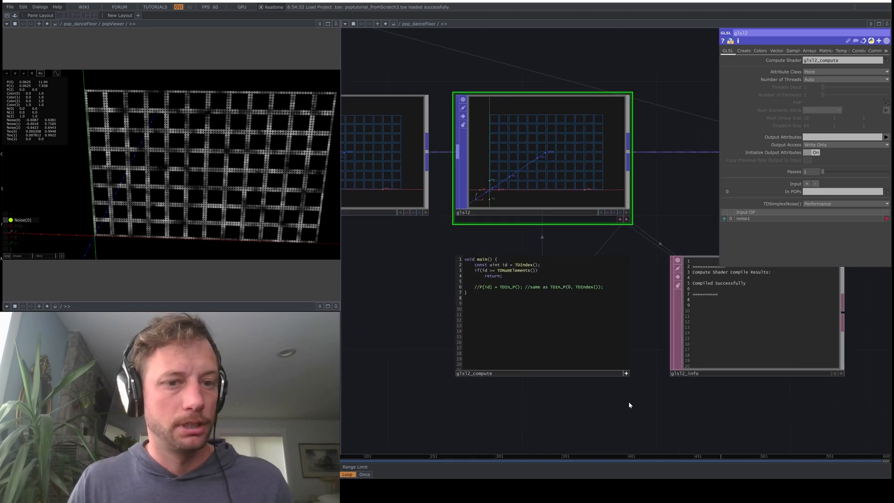
pyautogui.click(478, 287)
pyautogui.press('BackSpace')
pyautogui.press('BackSpace')
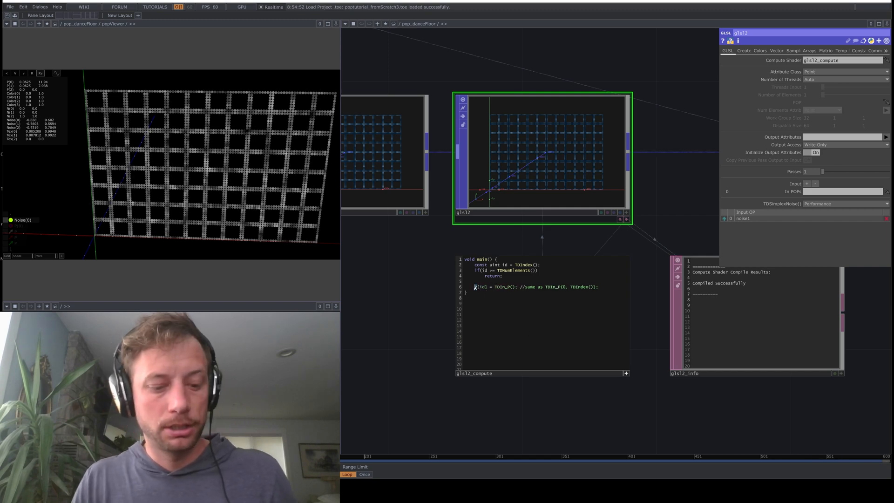
pyautogui.press('Delete')
pyautogui.write('Color')
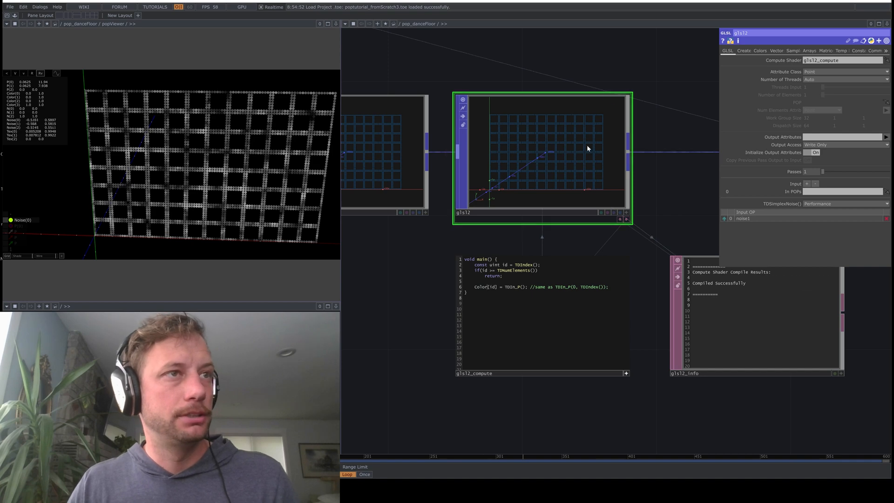
# Set glsl2's Output Attributes to Color and remove the P from TDIn_P() in its shader's Color assignment.
pyautogui.click(818, 136)
pyautogui.write('co')
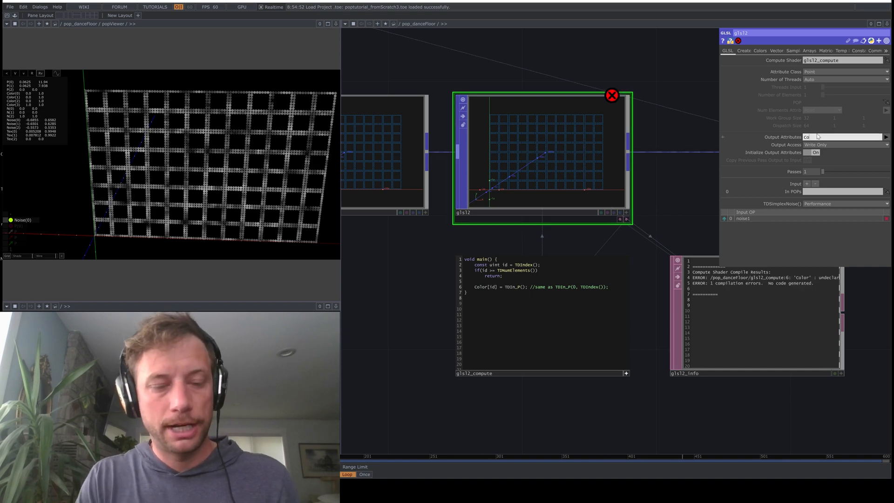
pyautogui.write('lor')
pyautogui.press('Return')
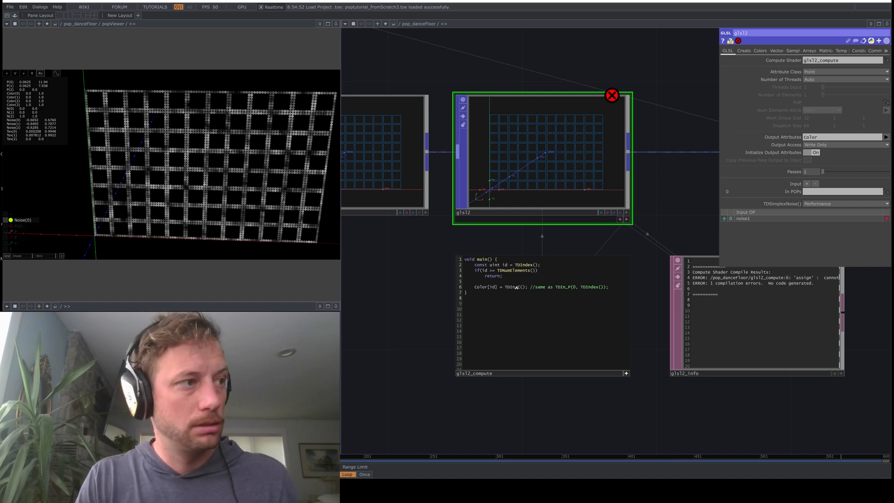
pyautogui.press('BackSpace')
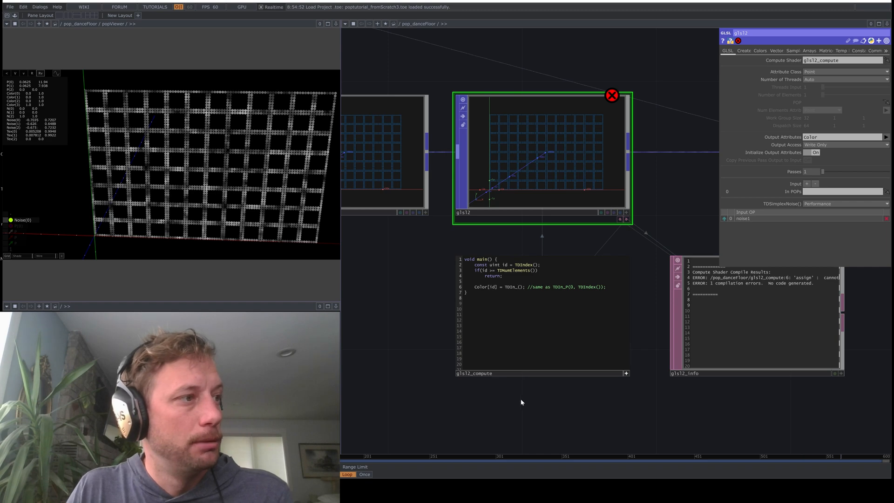
# Delete the second GLSL operator, glsl2, from the network.
pyautogui.moveTo(362, 285); pyautogui.dragTo(493, 281)
pyautogui.scroll(-3, 493, 281)
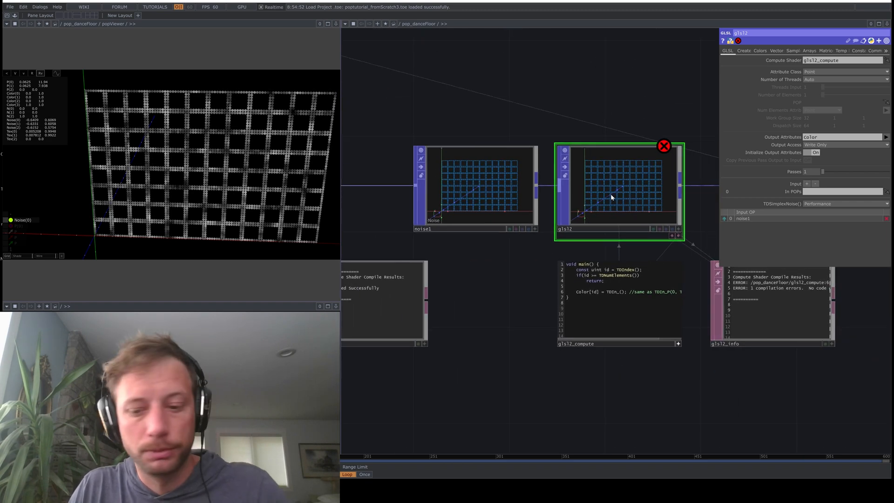
pyautogui.press('Delete')
# Rearrange the chain so noise1 sits before glsl1, with glsl1 feeding floor_out.
pyautogui.moveTo(629, 279); pyautogui.dragTo(658, 275)
pyautogui.scroll(-3, 659, 276)
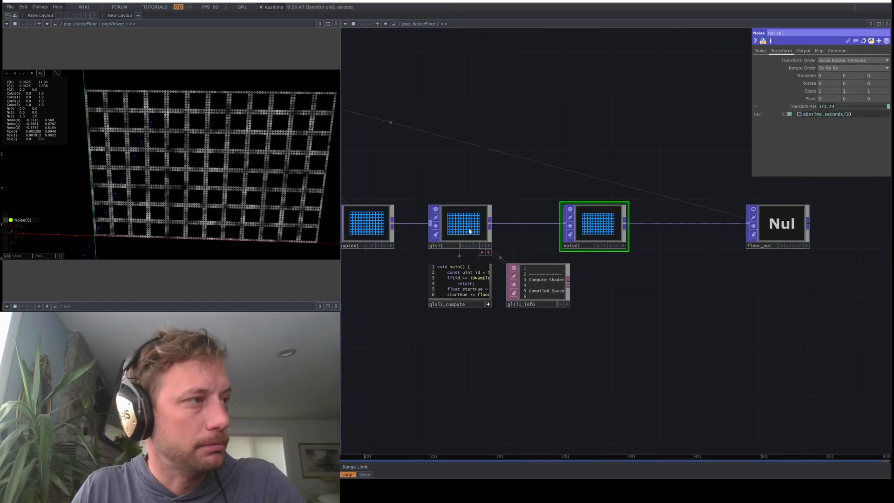
pyautogui.moveTo(470, 231); pyautogui.dragTo(494, 231)
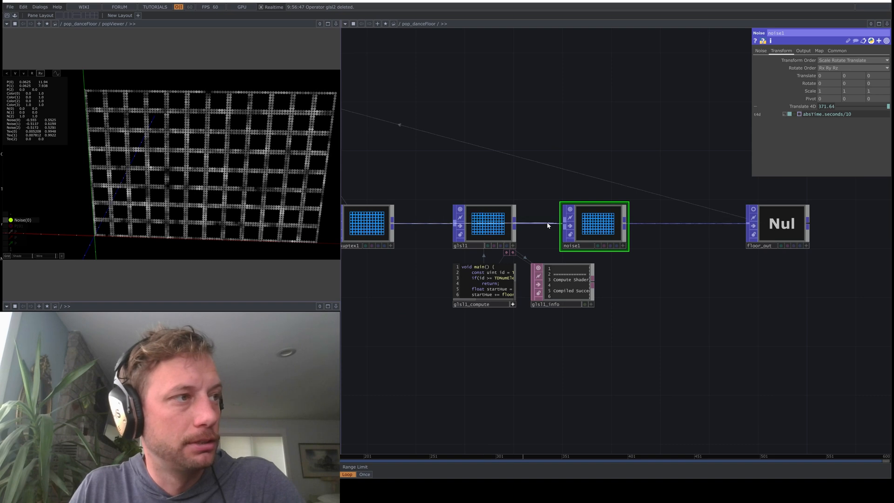
pyautogui.moveTo(596, 224); pyautogui.dragTo(412, 174)
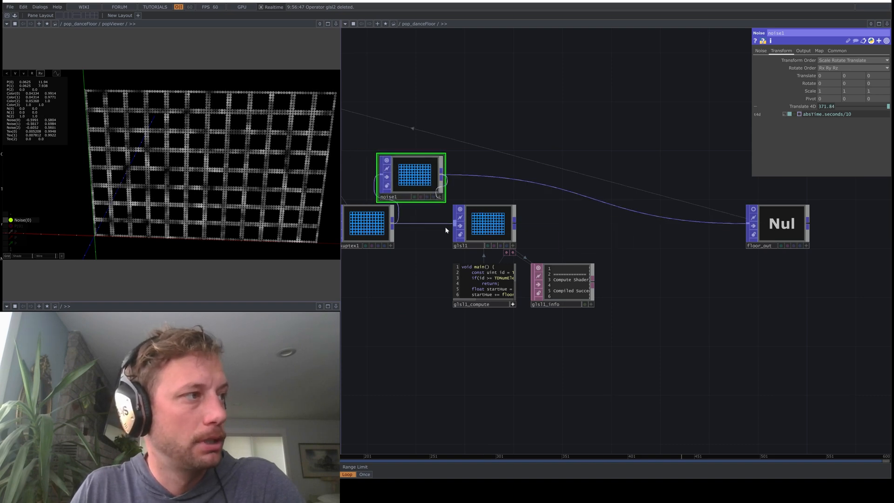
pyautogui.moveTo(513, 229); pyautogui.dragTo(584, 225)
pyautogui.click(590, 201)
pyautogui.moveTo(410, 171); pyautogui.dragTo(447, 221)
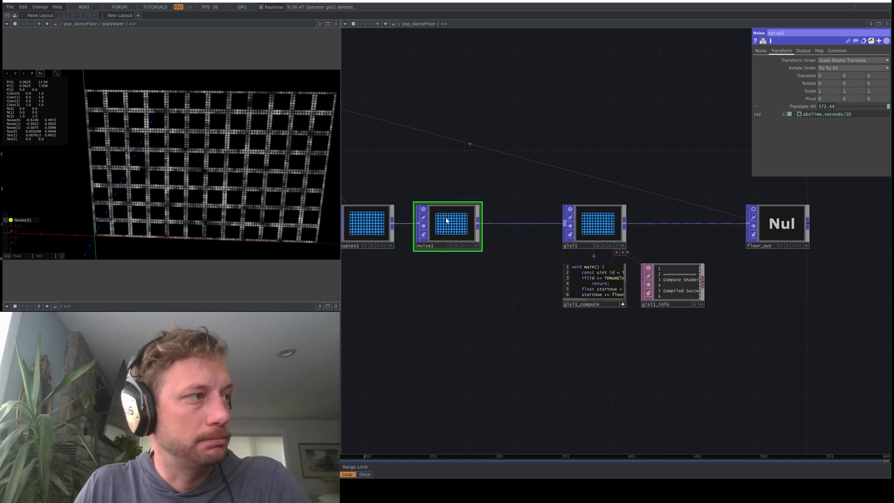
# Add the line startHue += TDIn_Noise().r; above the hueColor declaration in glsl1_compute, and colour the viewer's points by Color.
pyautogui.scroll(8, 578, 349)
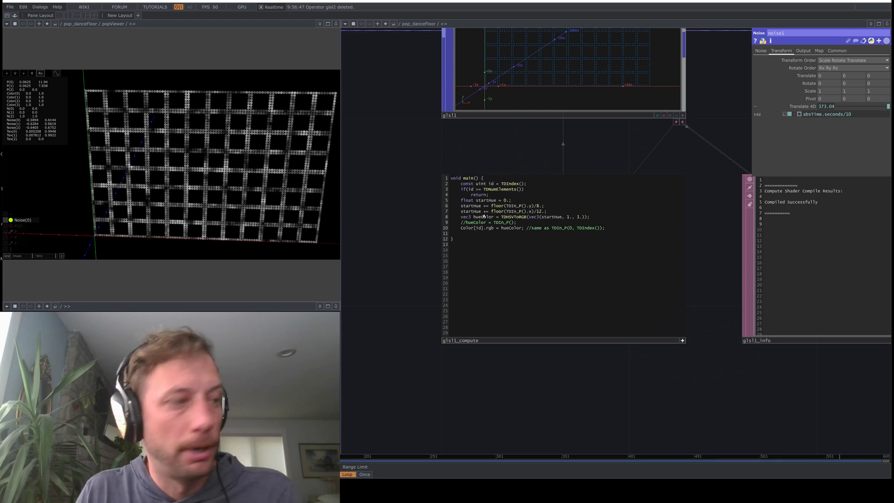
pyautogui.press('Return')
pyautogui.press('Return')
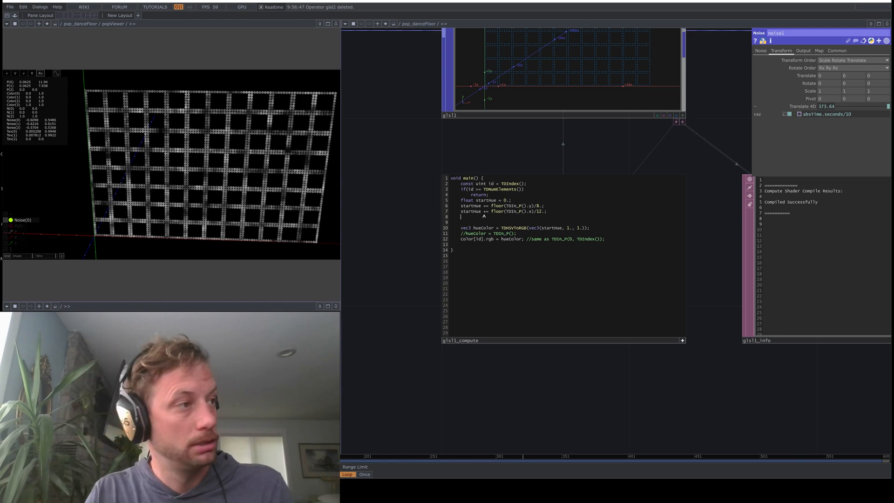
pyautogui.write('star')
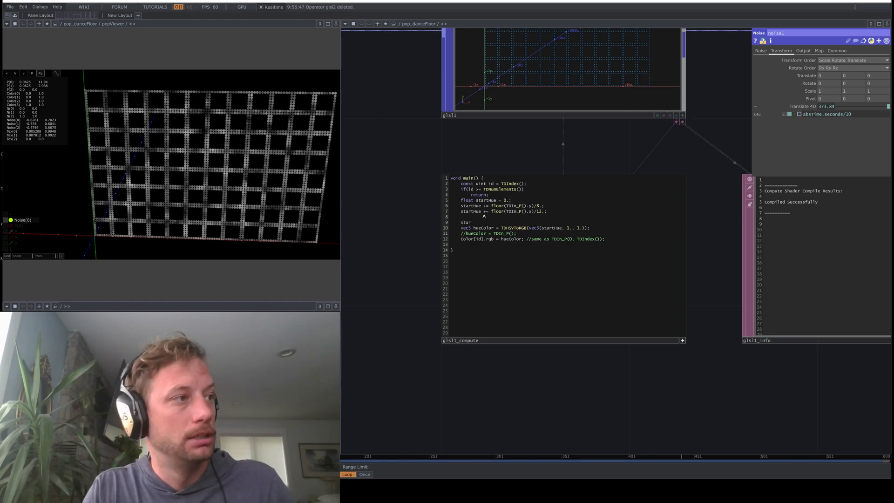
pyautogui.write('tHue +=')
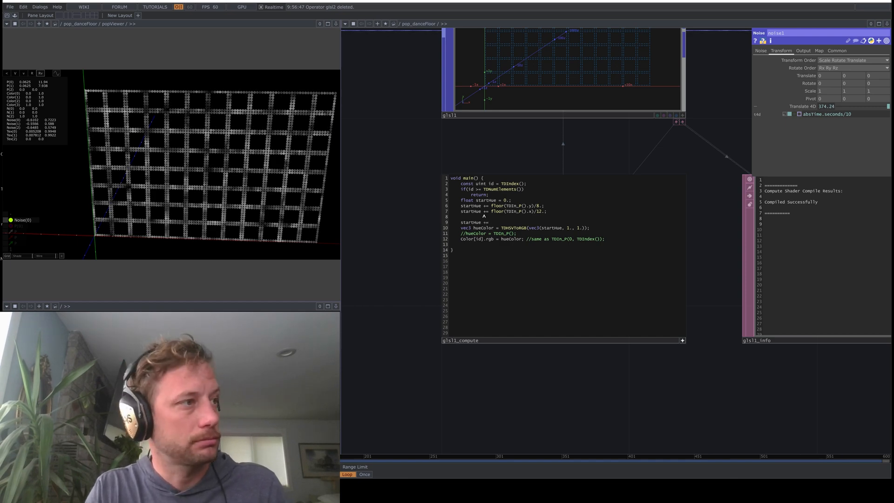
pyautogui.write(' TDIn_Noise().r;')
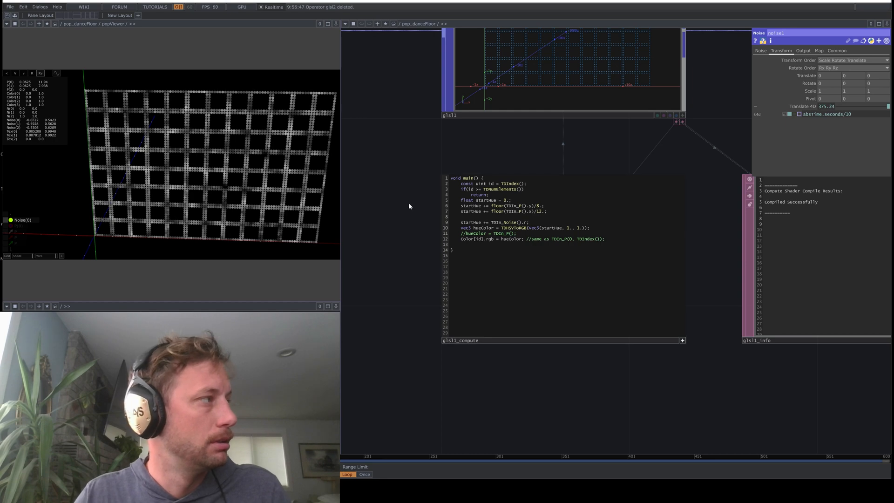
pyautogui.click(22, 221)
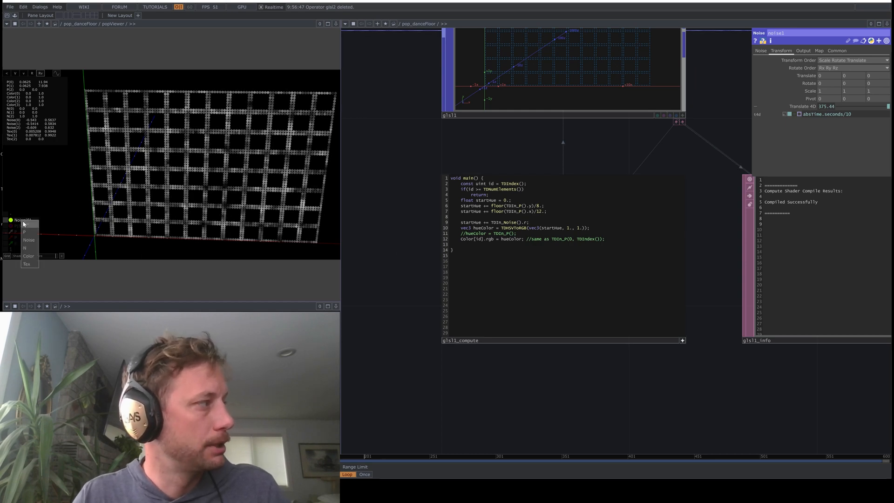
pyautogui.click(33, 260)
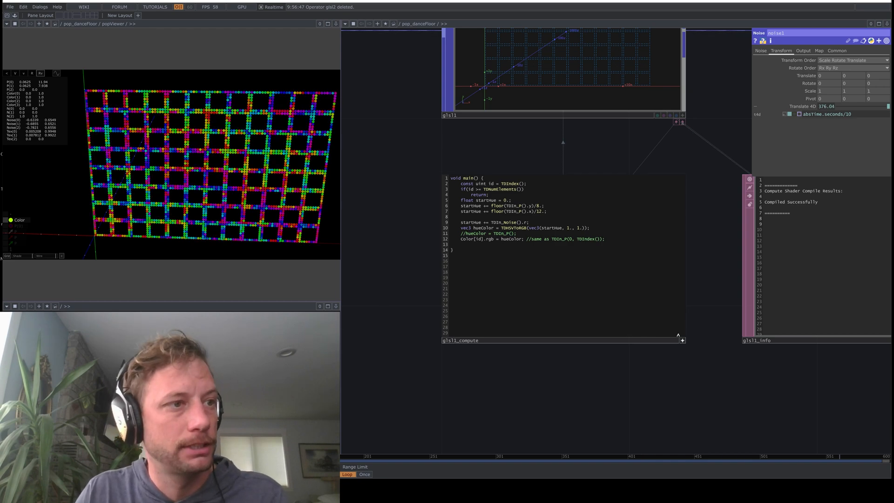
# Try noise1's Amplitude at 0 for comparison and settle it at about 0.295.
pyautogui.click(538, 84)
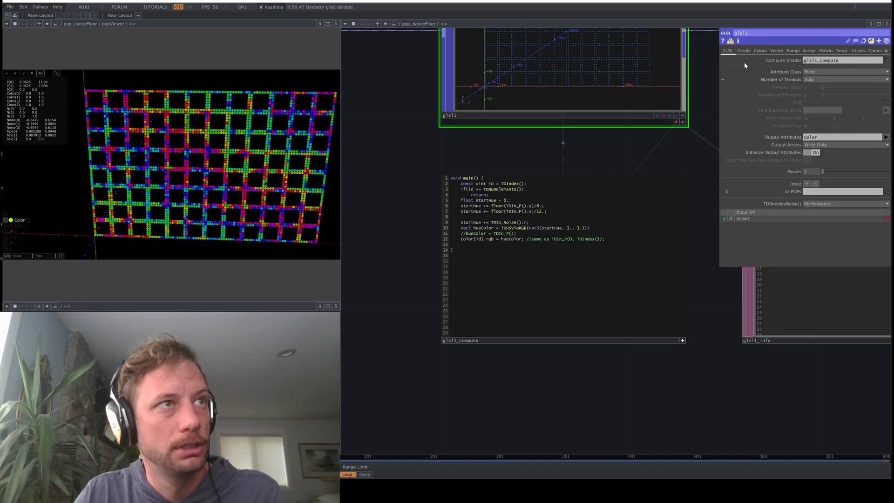
pyautogui.scroll(-3, 606, 158)
pyautogui.scroll(-2, 606, 159)
pyautogui.click(409, 134)
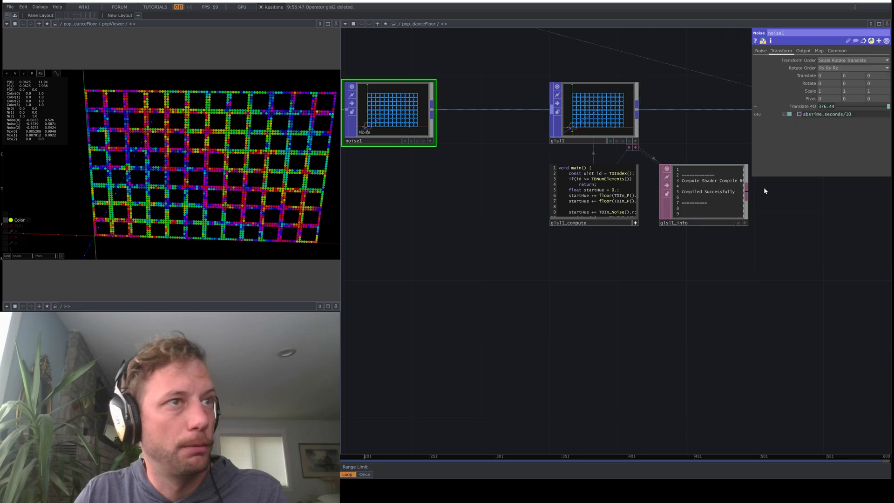
pyautogui.click(761, 51)
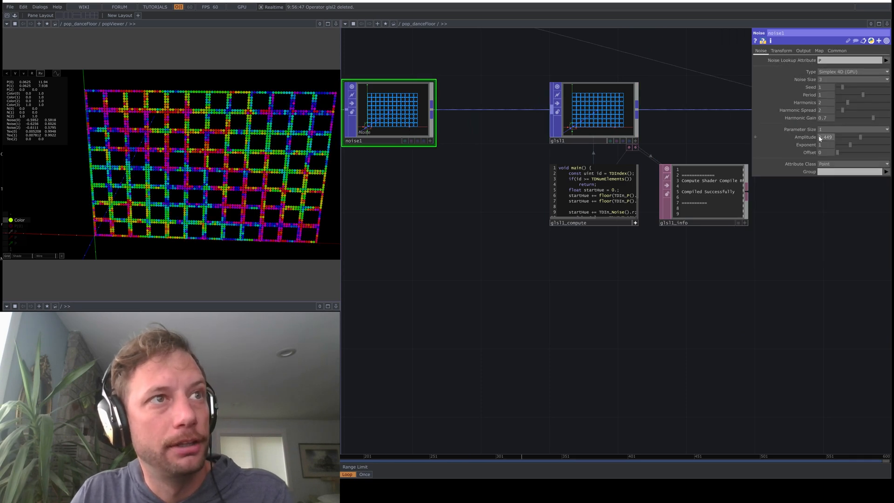
pyautogui.moveTo(860, 138); pyautogui.dragTo(836, 134)
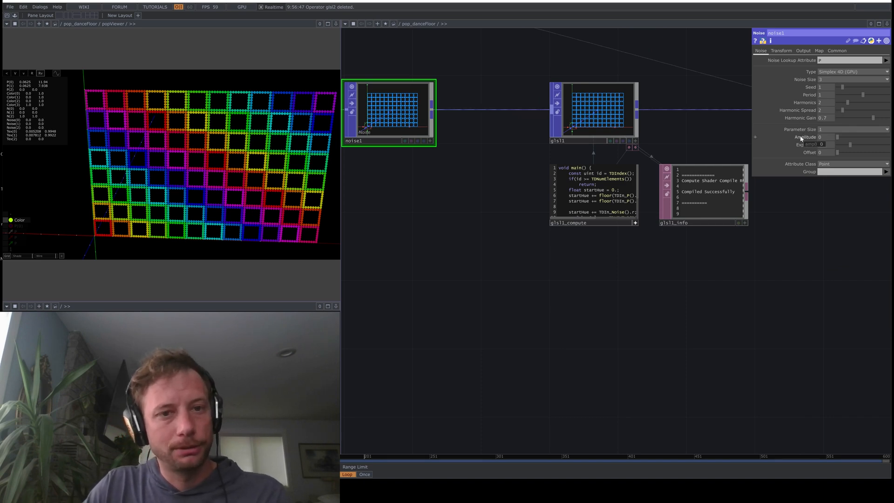
pyautogui.moveTo(802, 138); pyautogui.dragTo(814, 138)
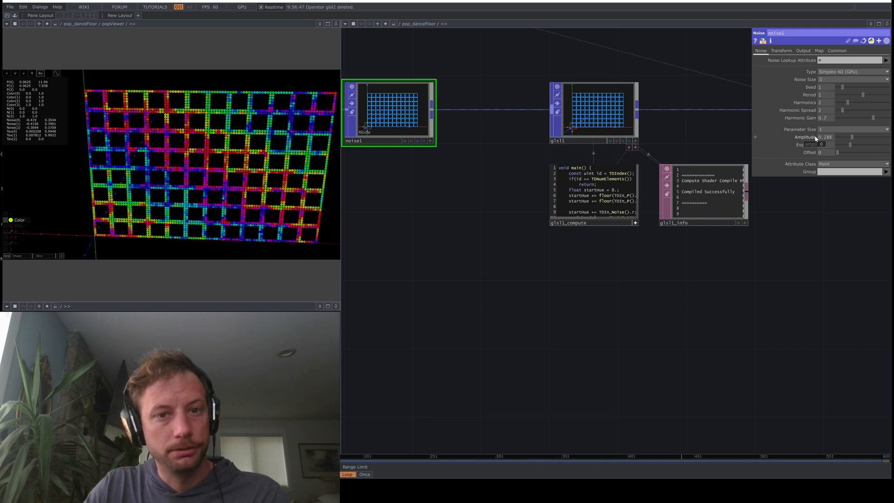
pyautogui.moveTo(853, 137); pyautogui.dragTo(853, 137)
pyautogui.click(854, 137)
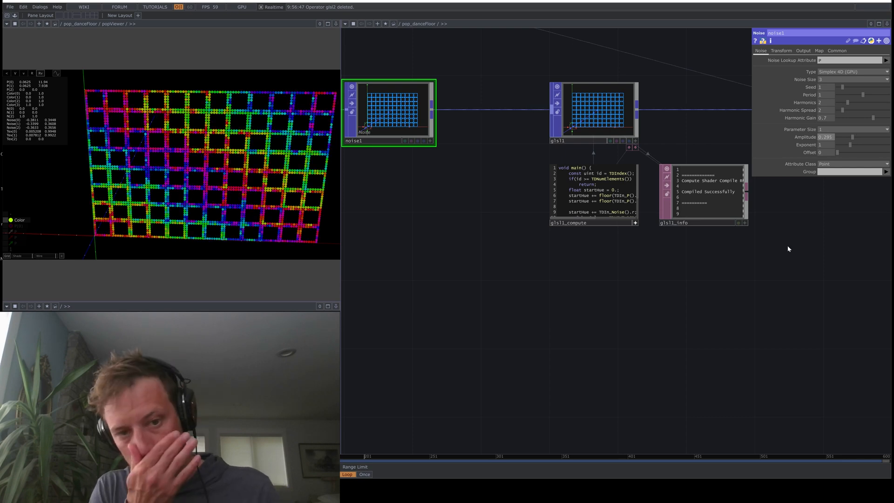
# Try the startHue noise line in glsl1_compute without the .r component and read the compile result in glsl1_info.
pyautogui.scroll(5, 638, 264)
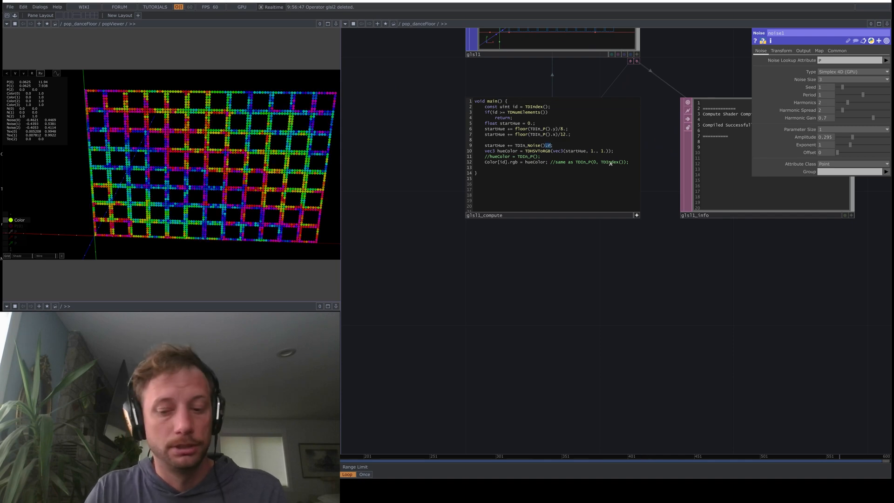
pyautogui.moveTo(698, 285); pyautogui.dragTo(614, 339)
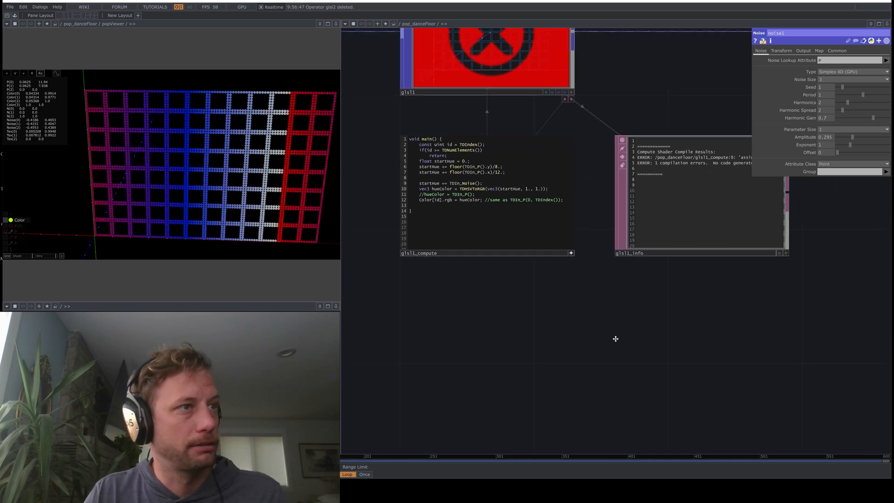
pyautogui.scroll(5, 743, 181)
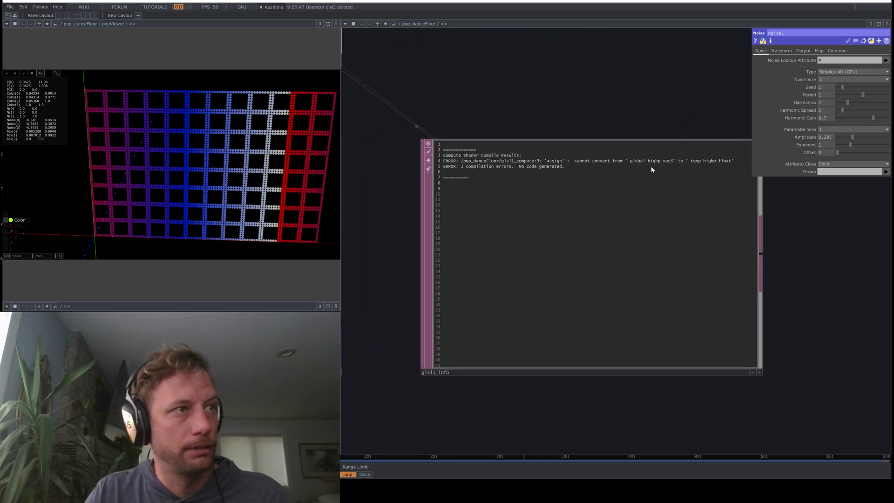
pyautogui.scroll(-3, 644, 103)
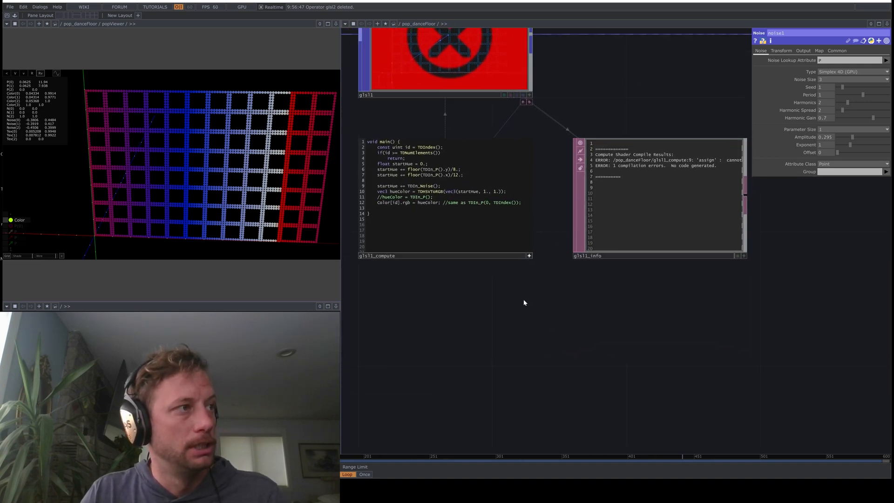
# Change the noise line in glsl1_compute to startHue += TDIn_Noise().b;.
pyautogui.scroll(2, 492, 285)
pyautogui.moveTo(493, 286); pyautogui.dragTo(558, 314)
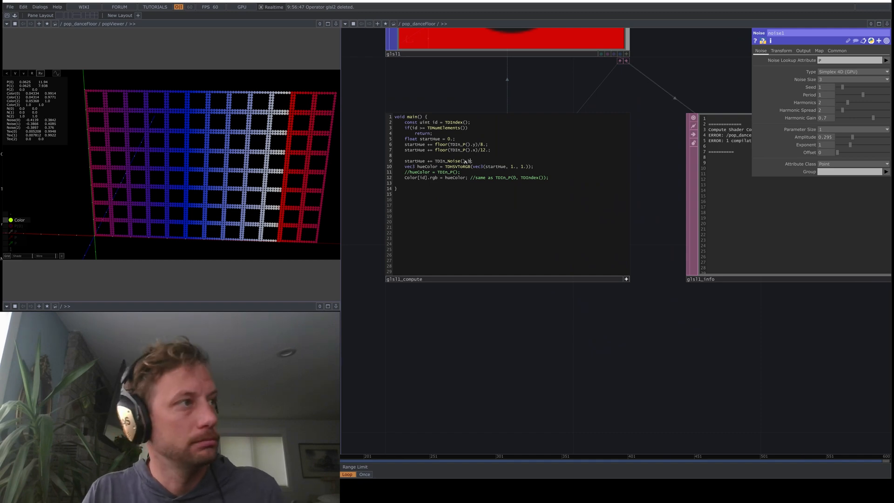
pyautogui.click(667, 82)
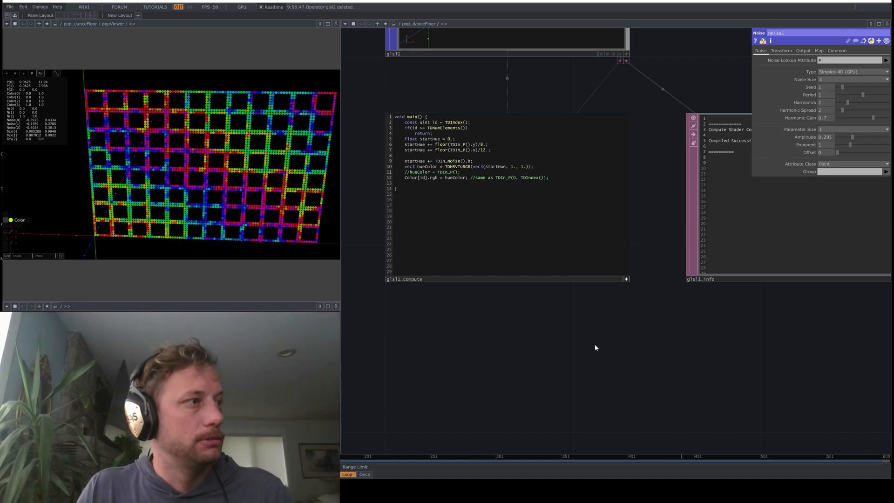
pyautogui.scroll(-2, 523, 340)
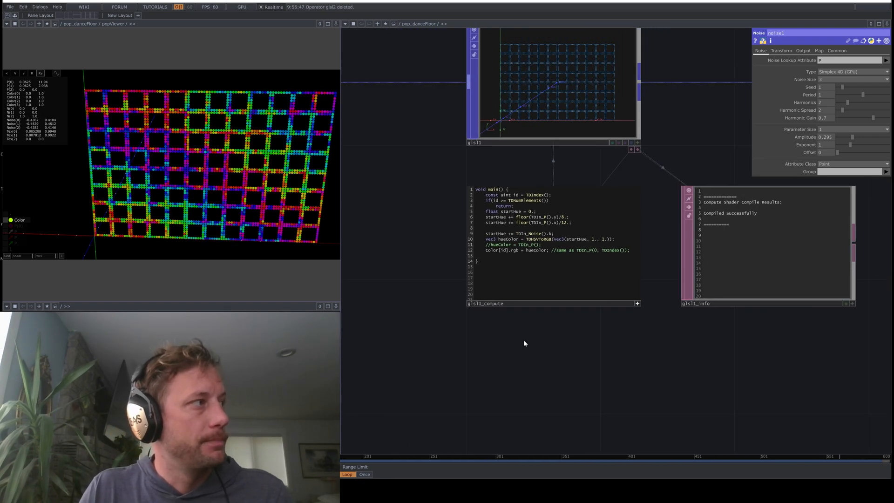
pyautogui.scroll(-2, 525, 343)
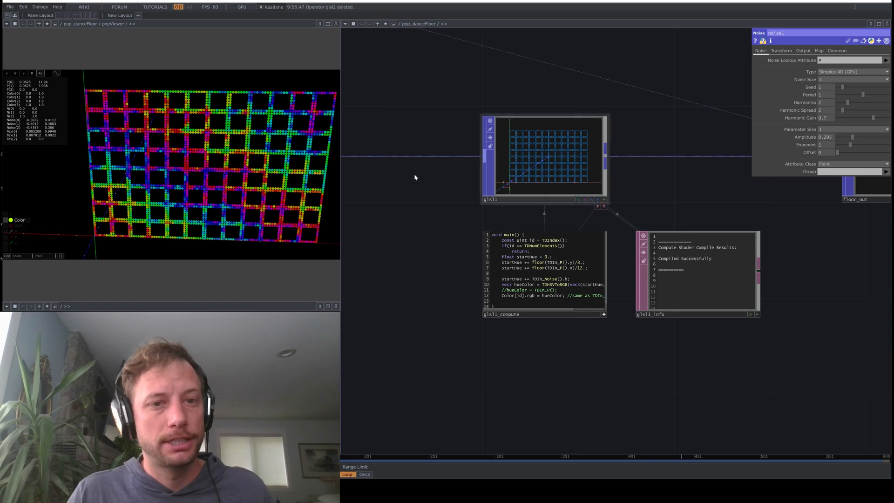
# Move glsl1 with its compute and info DATs closer to noise1, and move floor_out much farther downstream.
pyautogui.moveTo(232, 155)
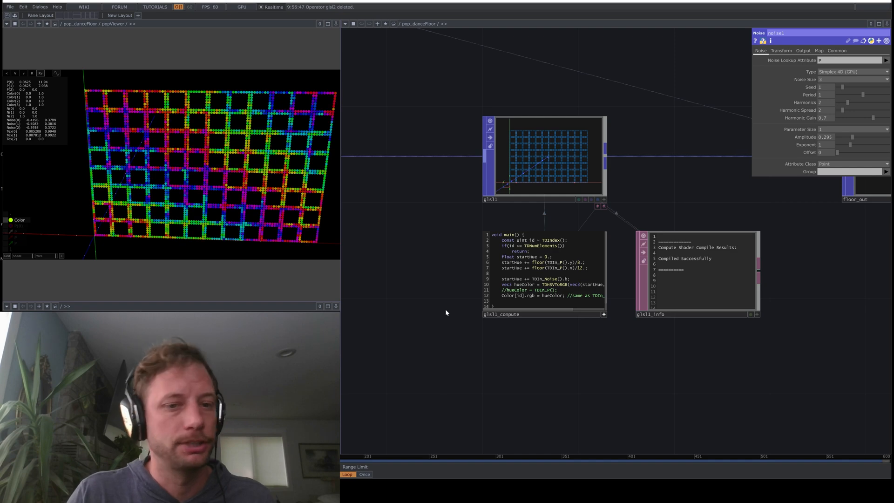
pyautogui.scroll(-5, 448, 306)
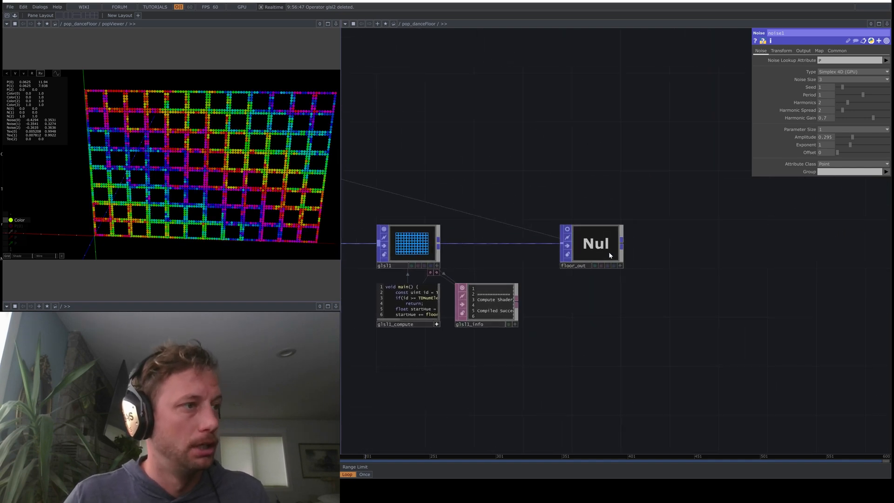
pyautogui.moveTo(609, 255); pyautogui.dragTo(645, 256)
pyautogui.moveTo(615, 325); pyautogui.dragTo(710, 306)
pyautogui.scroll(-3, 697, 309)
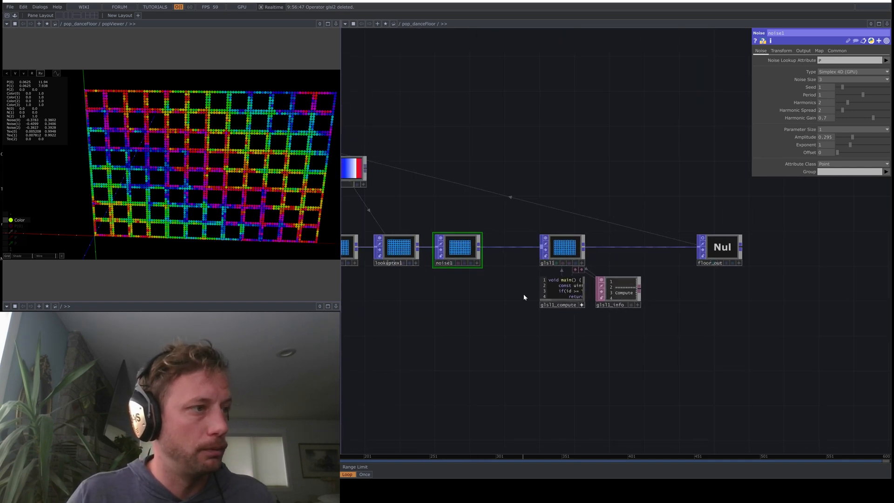
pyautogui.scroll(3, 606, 331)
pyautogui.moveTo(632, 339); pyautogui.dragTo(558, 380)
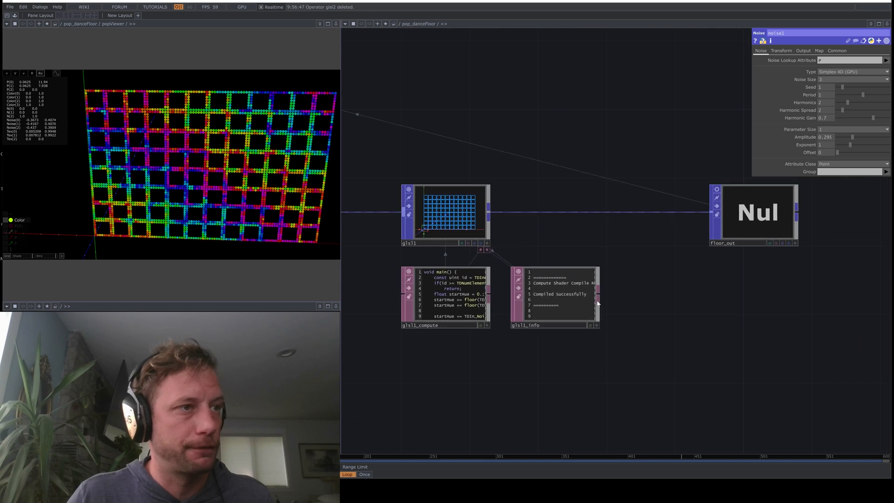
pyautogui.click(540, 284)
pyautogui.moveTo(442, 214); pyautogui.dragTo(394, 219)
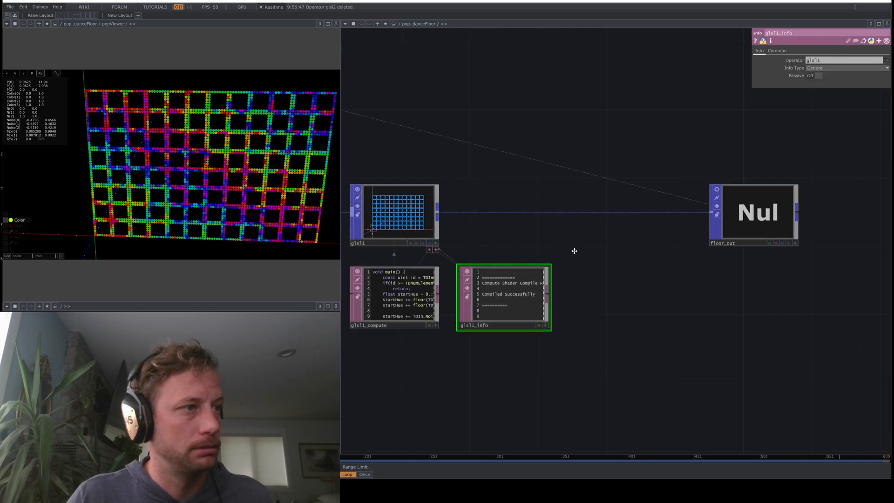
pyautogui.moveTo(575, 250); pyautogui.dragTo(481, 250)
pyautogui.moveTo(649, 227); pyautogui.dragTo(803, 210)
pyautogui.scroll(-3, 802, 210)
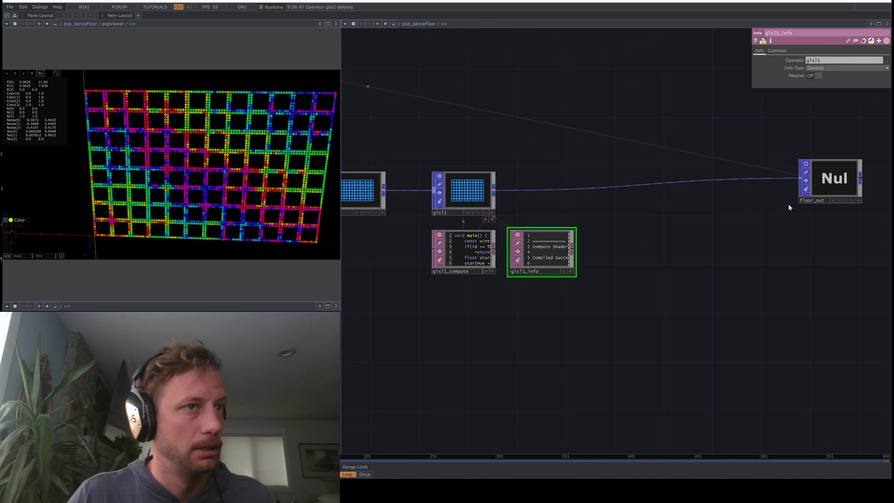
pyautogui.moveTo(832, 184); pyautogui.dragTo(881, 186)
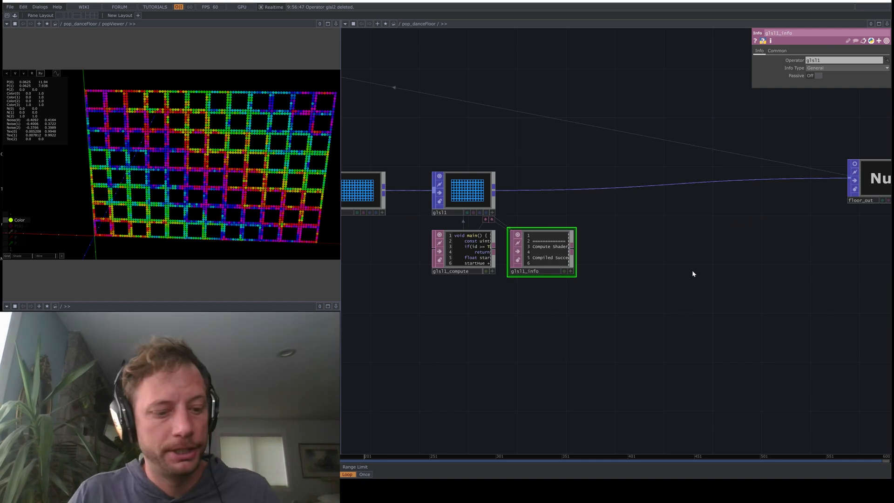
# Add a Transform POP between glsl1 and floor_out, below the main wire, and feed it from glsl1's output.
pyautogui.press('Tab')
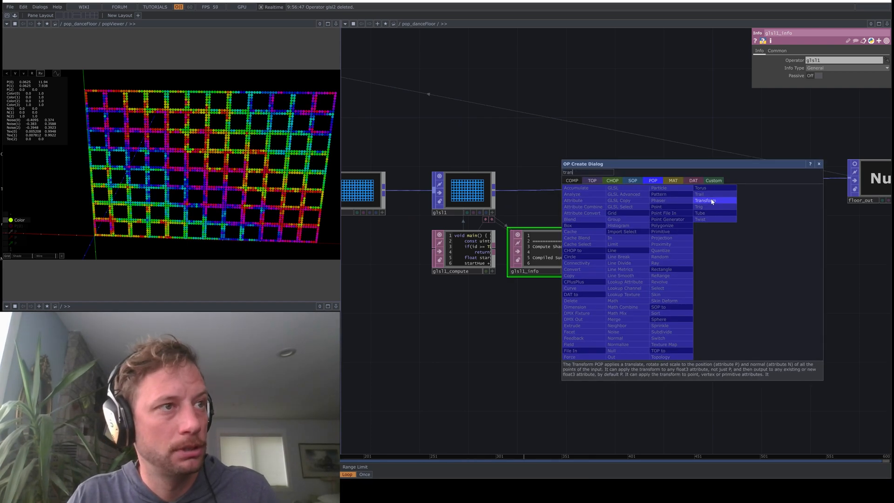
pyautogui.click(705, 200)
pyautogui.click(703, 256)
pyautogui.click(493, 191)
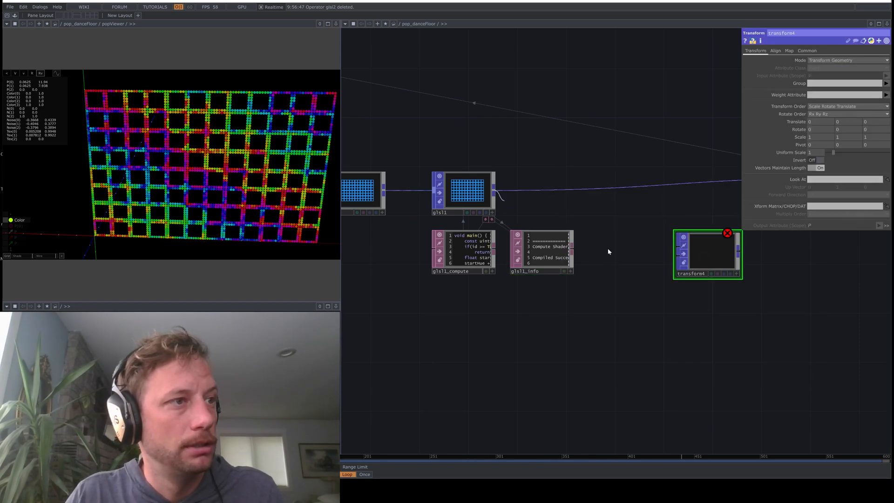
pyautogui.click(685, 253)
# Set the Transform operator's Align Translate X and Align Translate Y to Origin.
pyautogui.scroll(3, 629, 326)
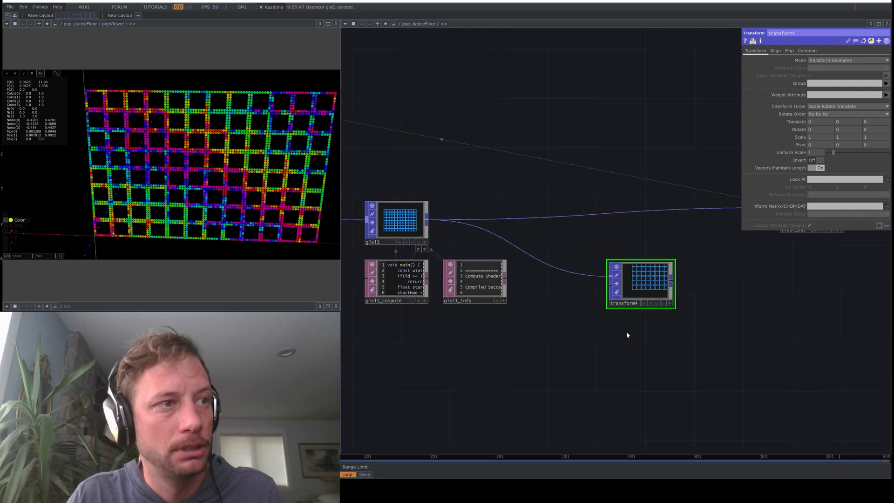
pyautogui.click(775, 51)
pyautogui.click(814, 79)
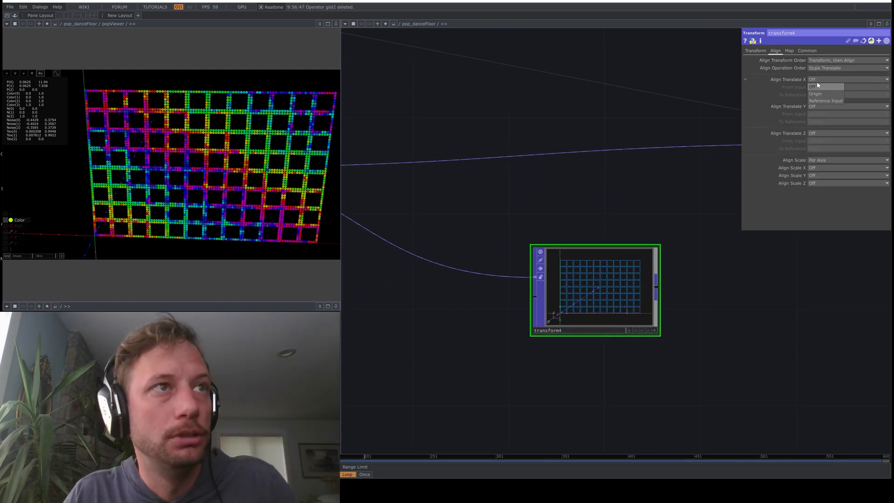
pyautogui.click(816, 94)
pyautogui.click(833, 106)
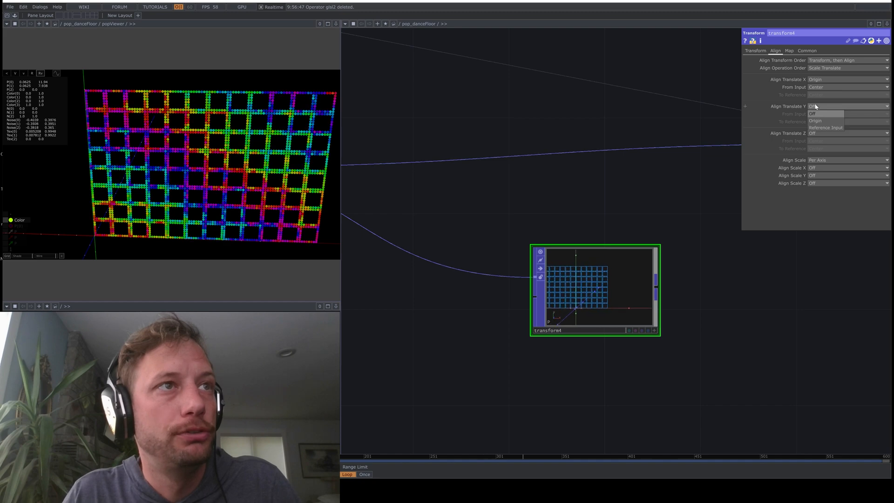
pyautogui.click(815, 120)
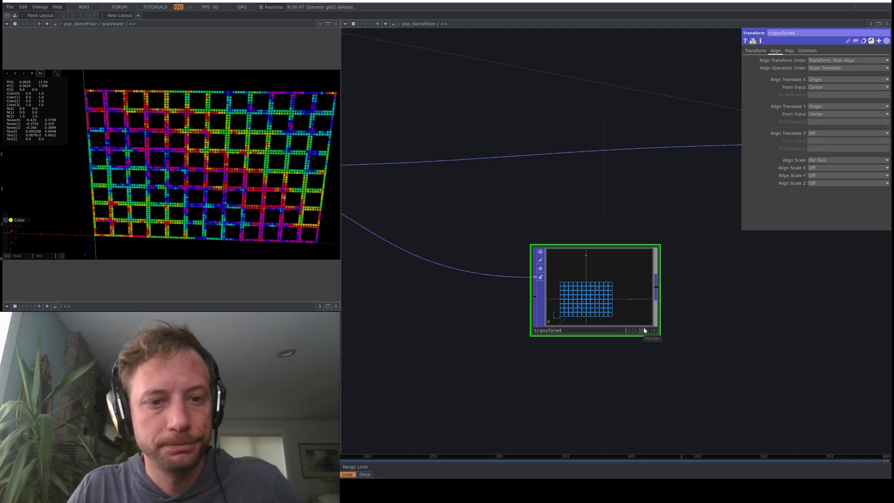
# Append a Math Mix POP to the output of transform4.
pyautogui.moveTo(683, 326); pyautogui.dragTo(655, 329)
pyautogui.rightClick(628, 293)
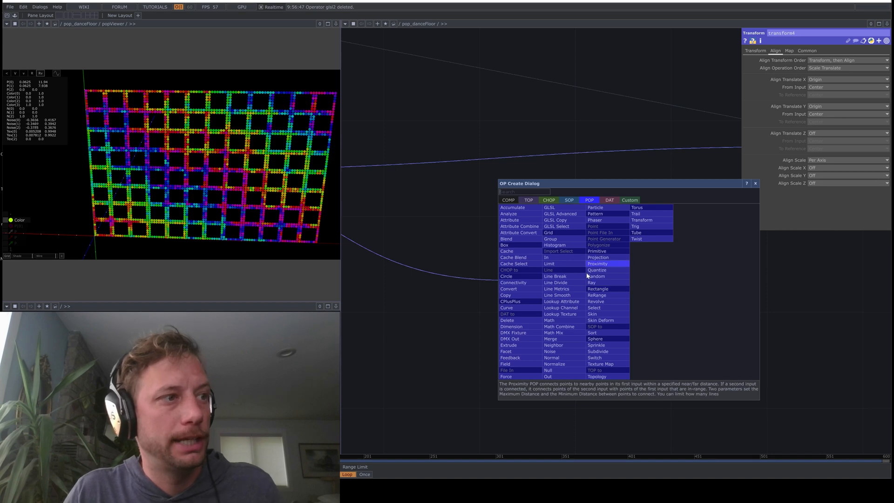
pyautogui.click(575, 332)
pyautogui.click(736, 313)
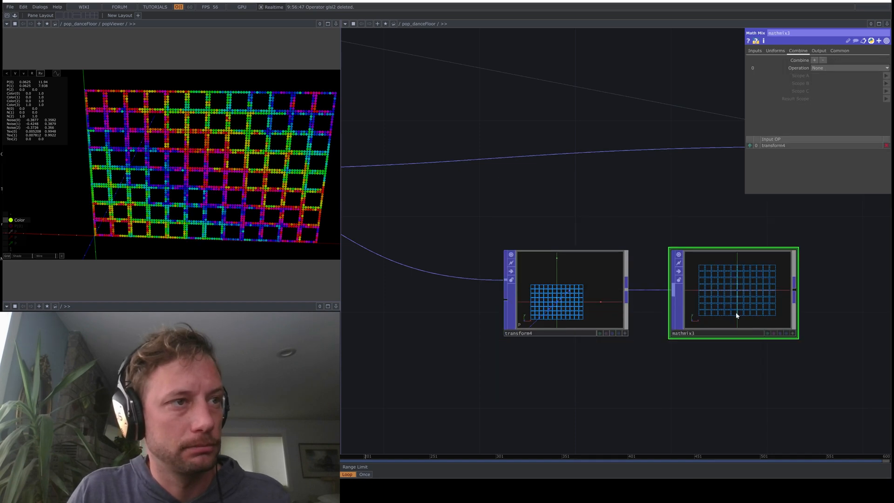
# Configure the Math Mix combine with operation length(A), Scope A set to P and Result Scope set to dist.
pyautogui.moveTo(745, 373); pyautogui.dragTo(677, 373)
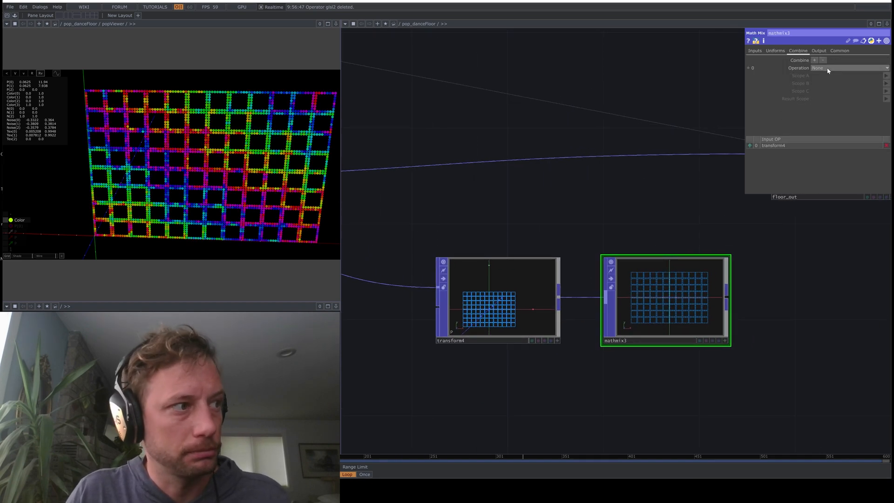
pyautogui.click(829, 69)
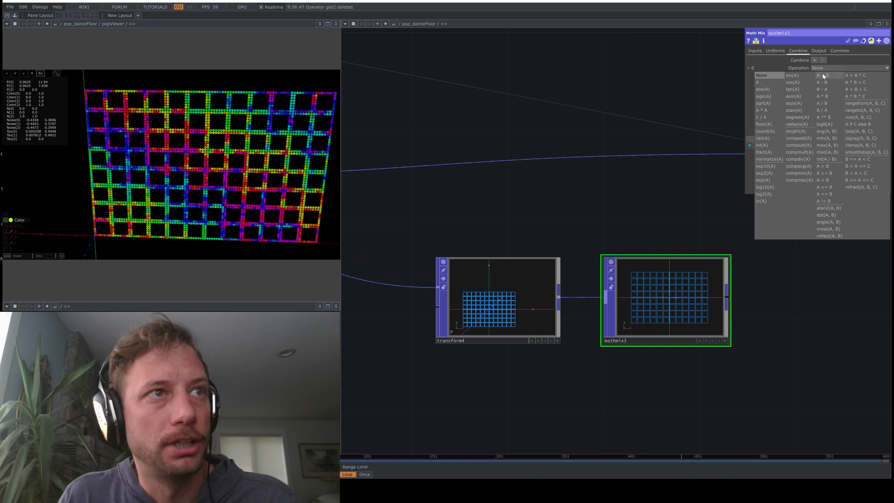
pyautogui.click(801, 132)
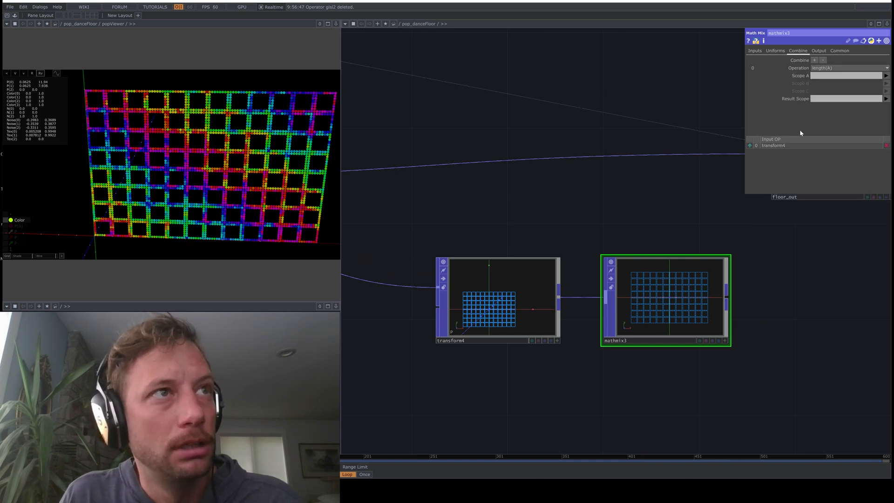
pyautogui.click(886, 76)
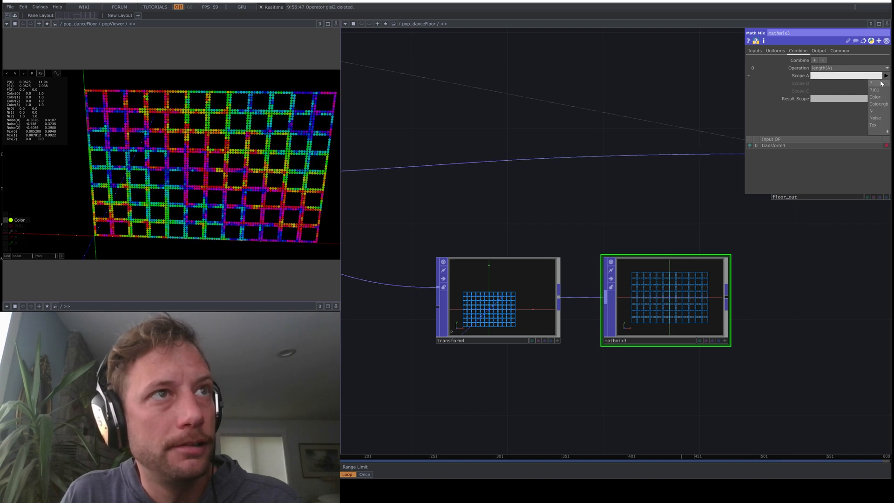
pyautogui.click(882, 83)
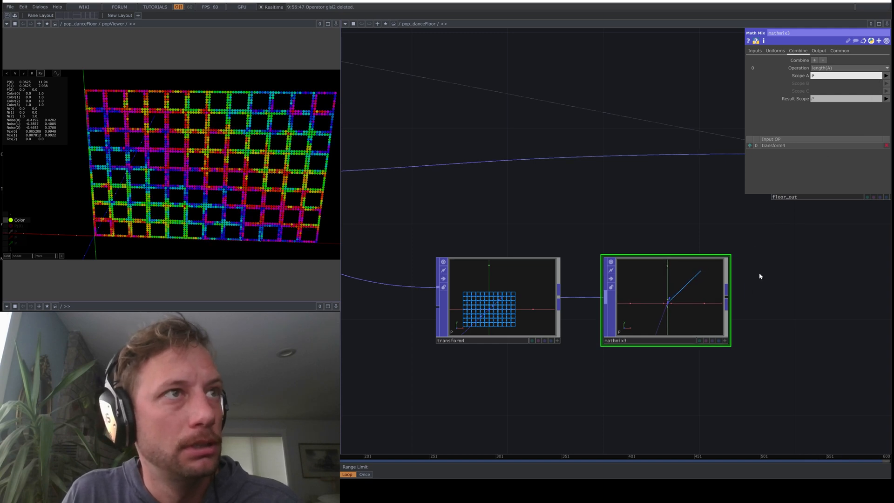
pyautogui.click(818, 100)
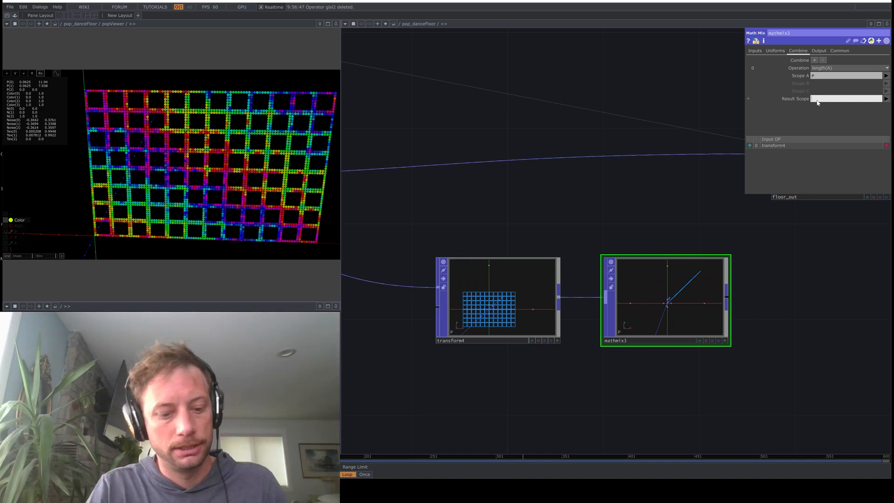
pyautogui.write('dist')
pyautogui.press('Return')
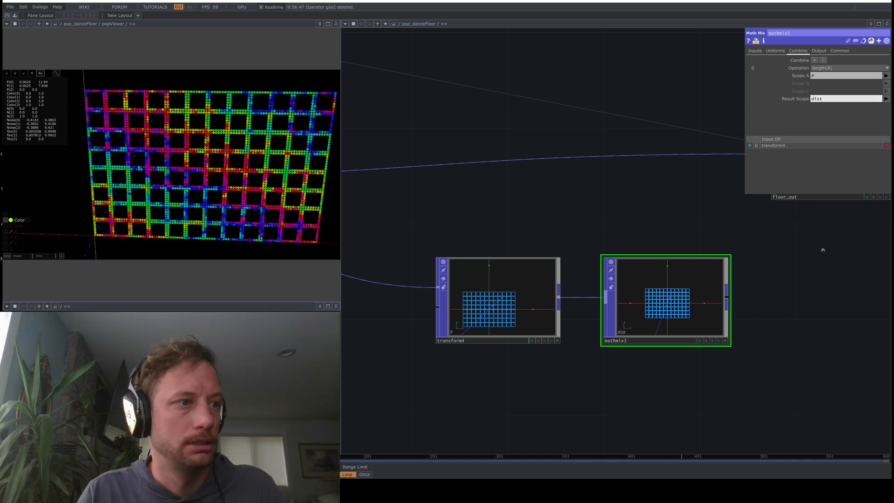
# Add an Analyze POP below floor_out and connect mathmix3's output to it.
pyautogui.moveTo(795, 351); pyautogui.dragTo(670, 338)
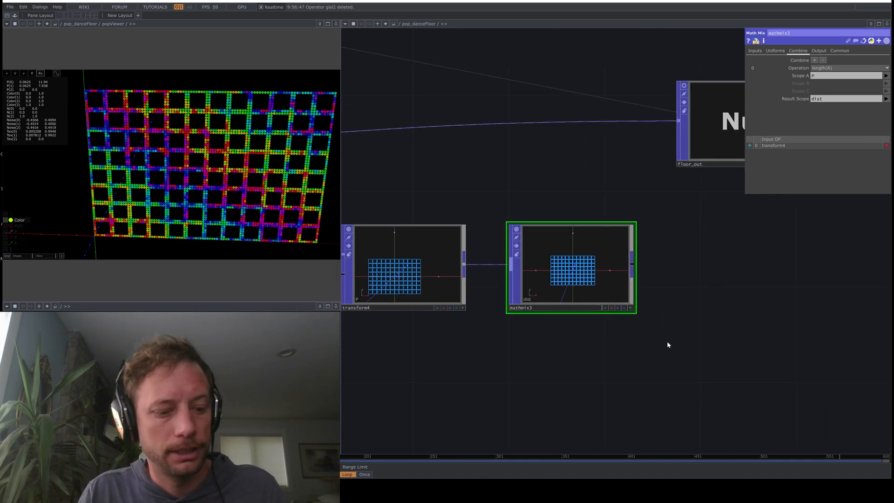
pyautogui.press('Tab')
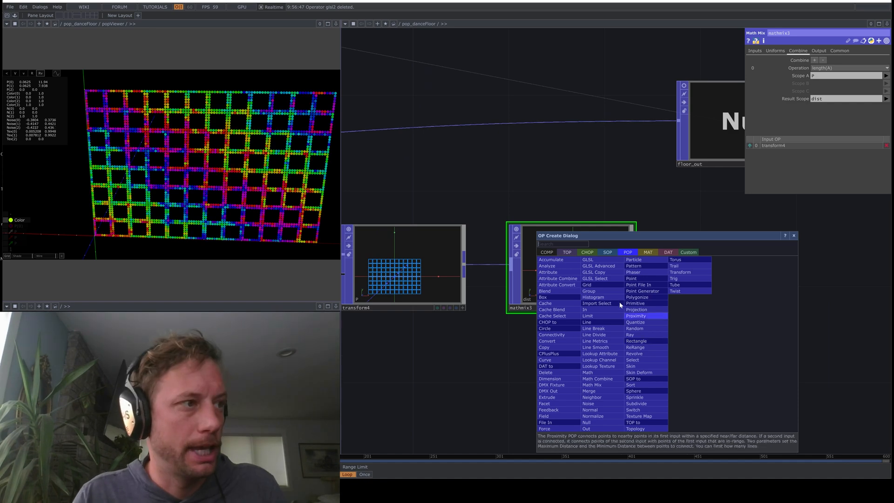
pyautogui.click(554, 267)
pyautogui.click(742, 392)
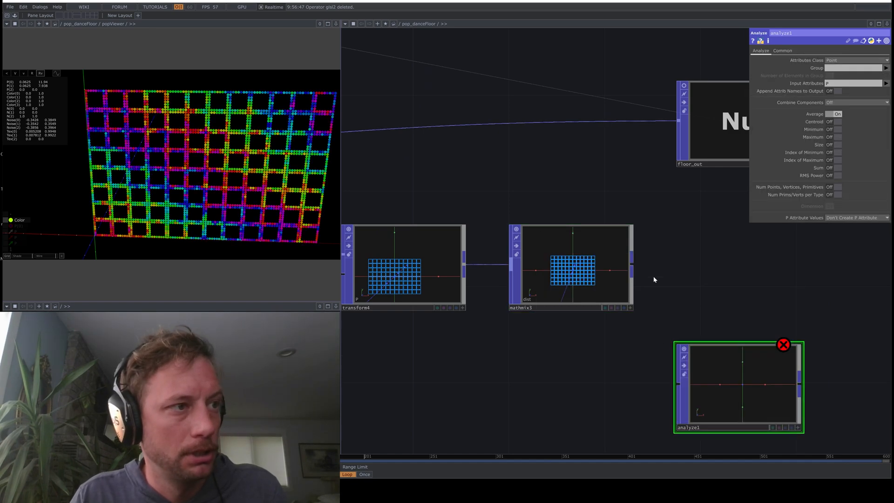
pyautogui.moveTo(632, 265); pyautogui.dragTo(612, 385)
# Configure analyze1 to output only the Maximum, with dist added to its Input Attributes, and inspect its operator info.
pyautogui.click(828, 138)
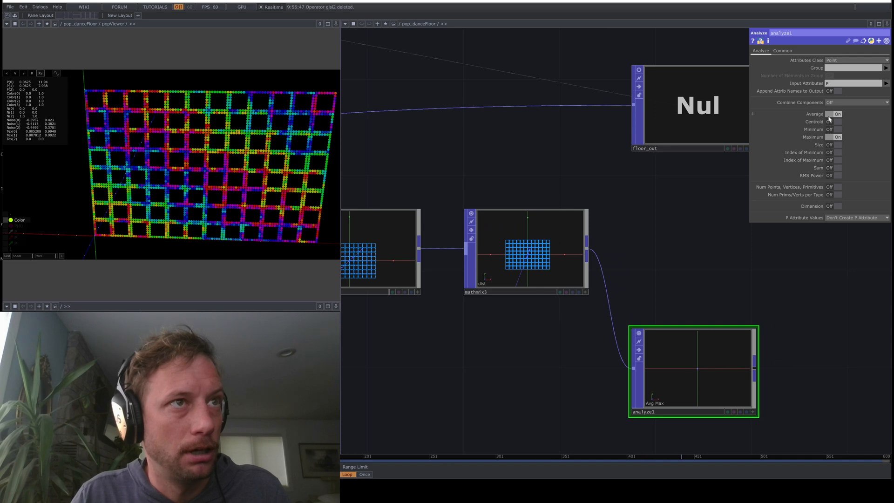
pyautogui.click(834, 114)
pyautogui.click(886, 83)
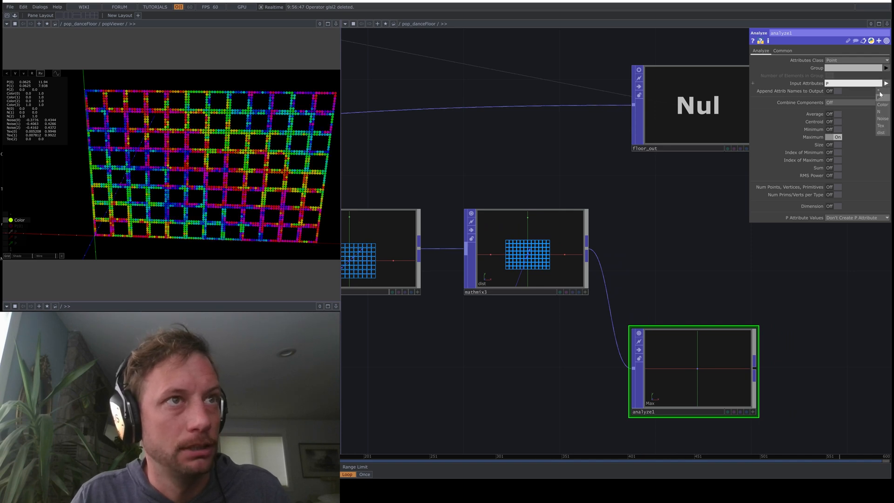
pyautogui.click(883, 132)
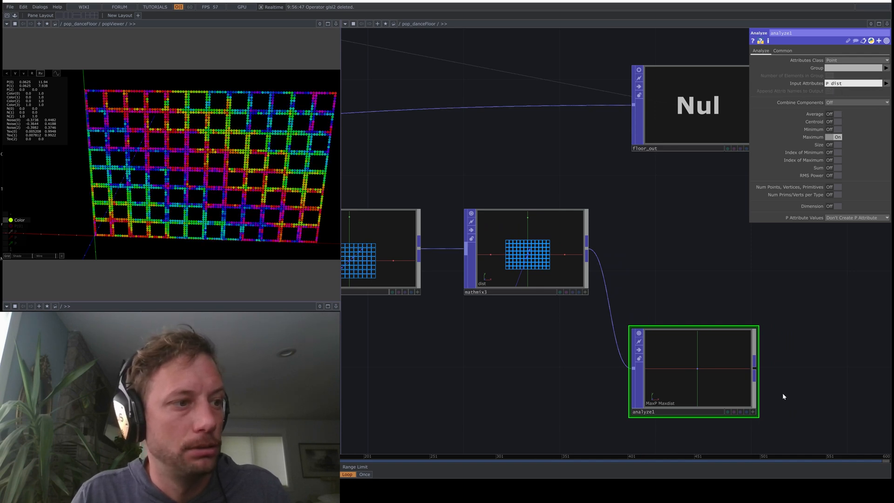
pyautogui.moveTo(721, 399); pyautogui.dragTo(708, 375)
pyautogui.middleClick(676, 371)
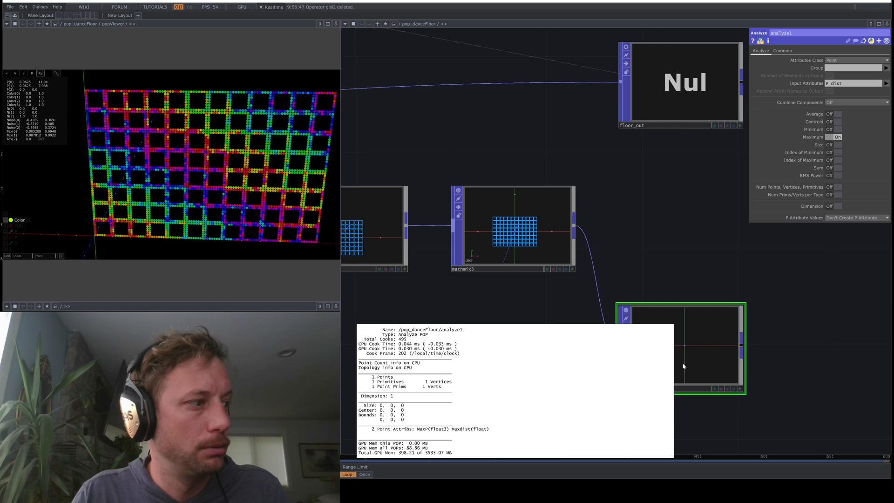
# Add a POP to DAT beside analyze1 that reads analyze1, and inspect the Maxdist value in its table.
pyautogui.press('Tab')
pyautogui.write('p')
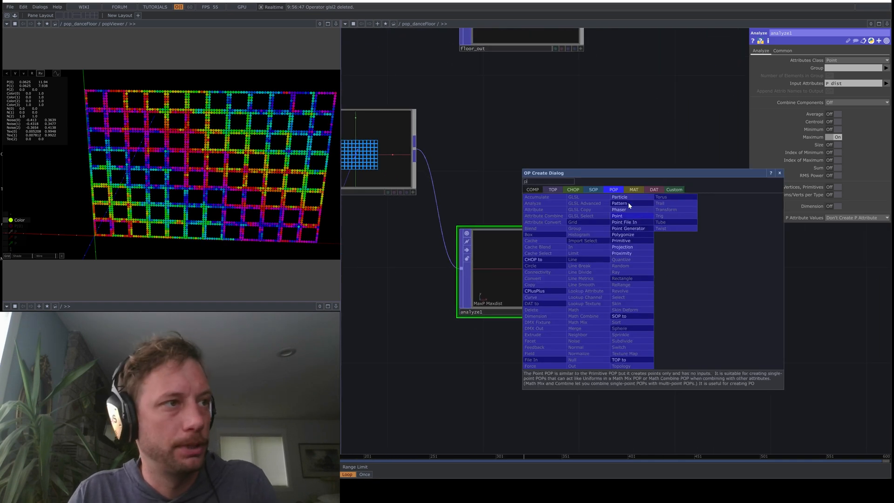
pyautogui.click(653, 189)
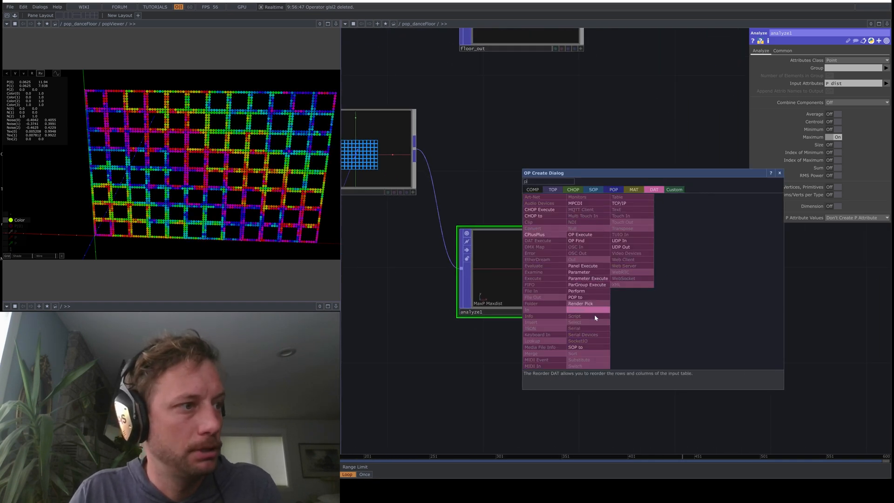
pyautogui.click(584, 298)
pyautogui.click(633, 322)
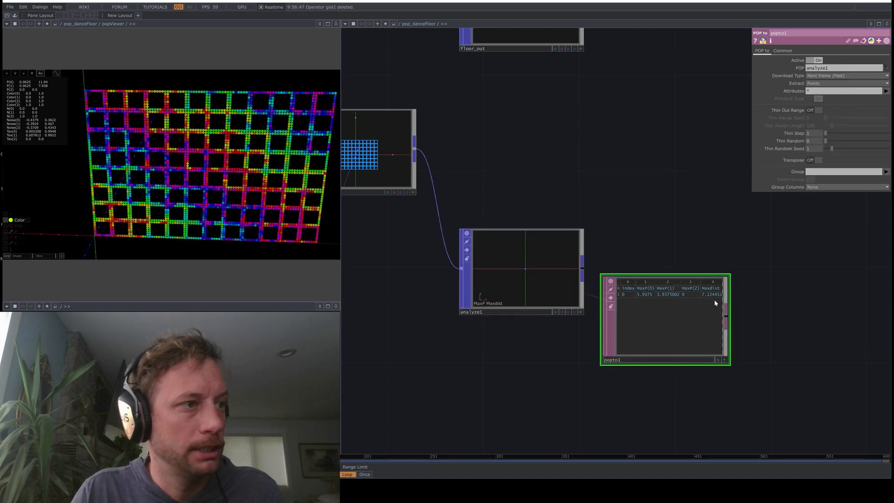
pyautogui.scroll(3, 712, 304)
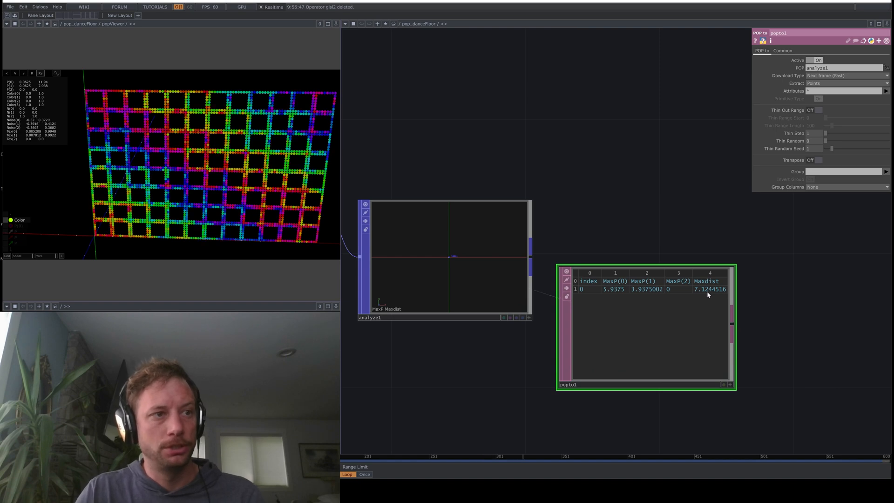
pyautogui.scroll(-4, 707, 291)
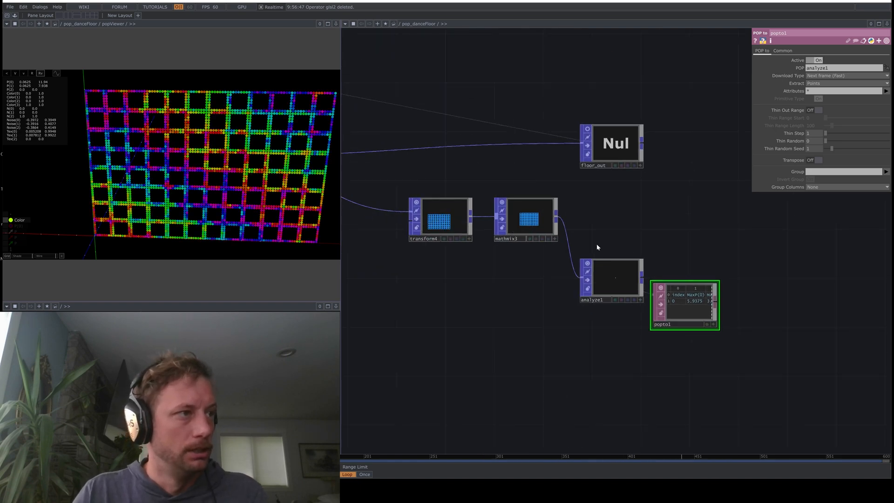
# Add a second combine to mathmix3 with operation A / B and Scope A set to dist.
pyautogui.scroll(3, 601, 246)
pyautogui.click(514, 228)
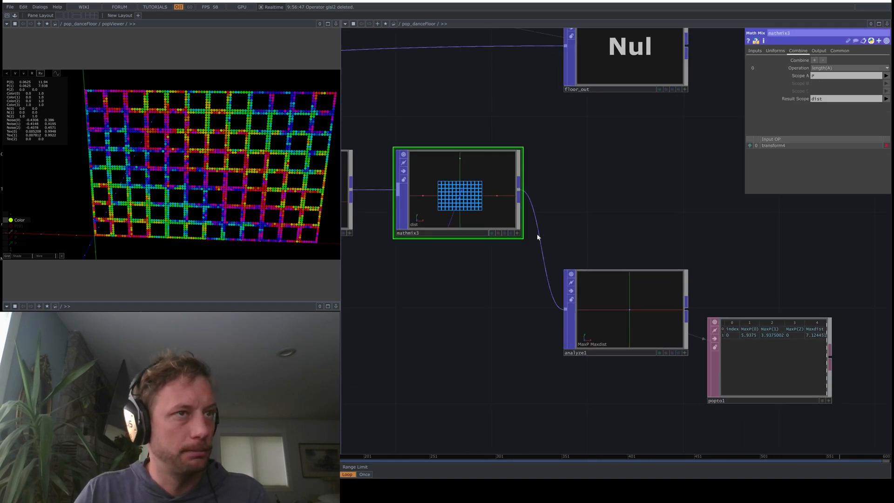
pyautogui.moveTo(615, 237); pyautogui.dragTo(557, 224)
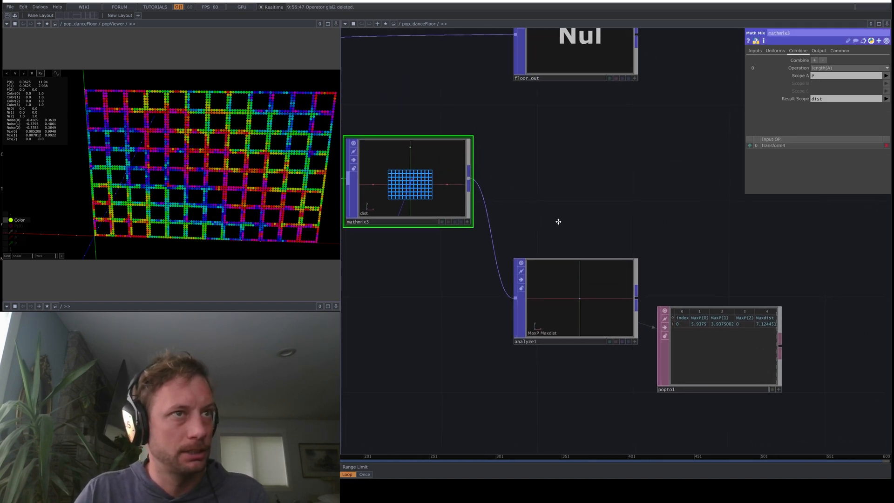
pyautogui.click(814, 60)
pyautogui.click(821, 111)
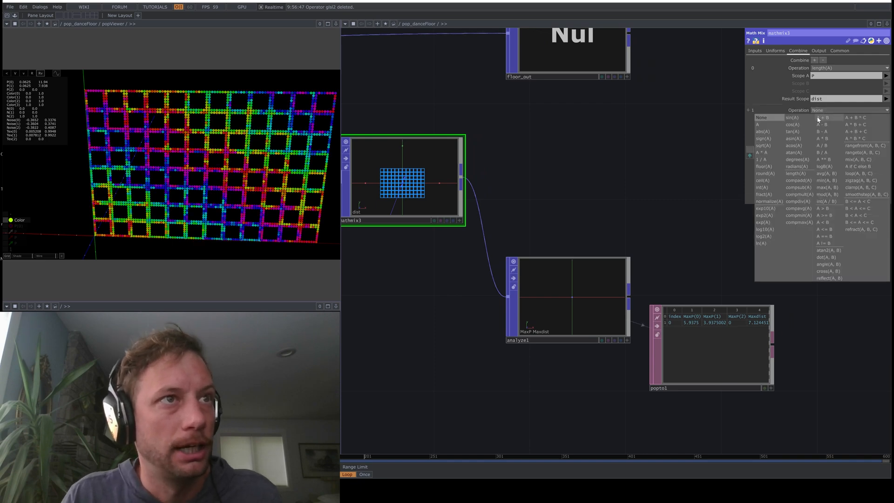
pyautogui.click(824, 147)
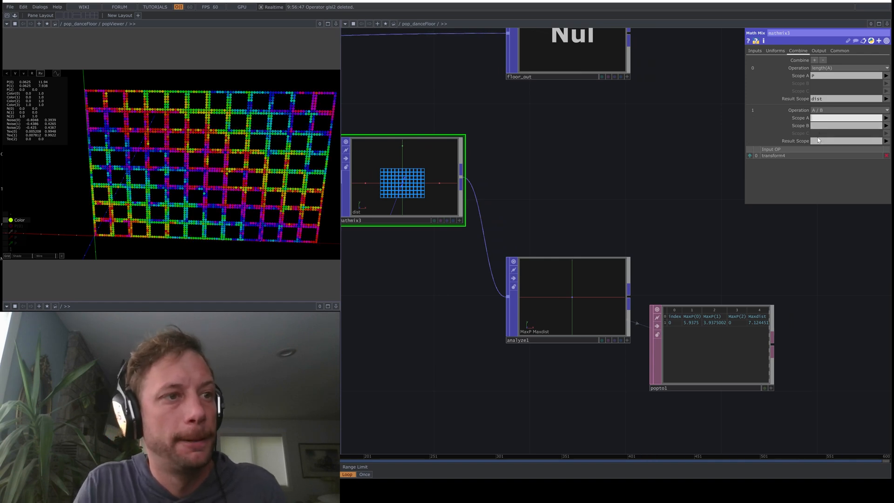
pyautogui.click(886, 118)
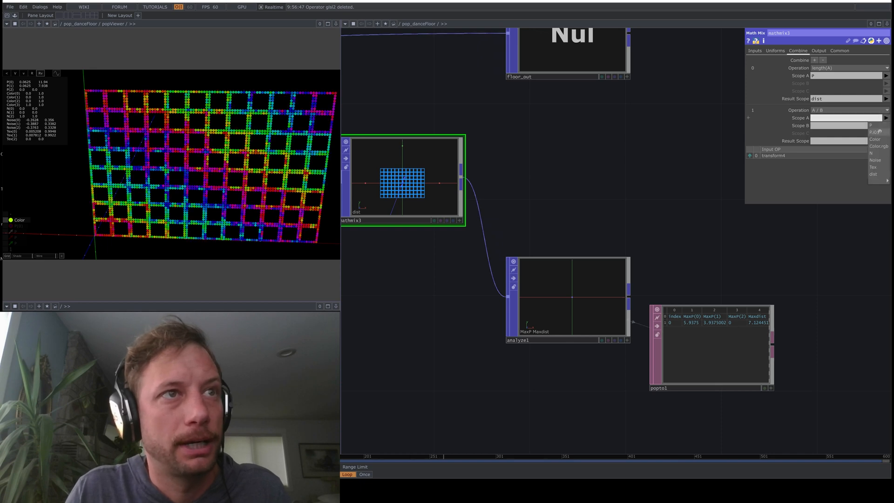
pyautogui.click(877, 174)
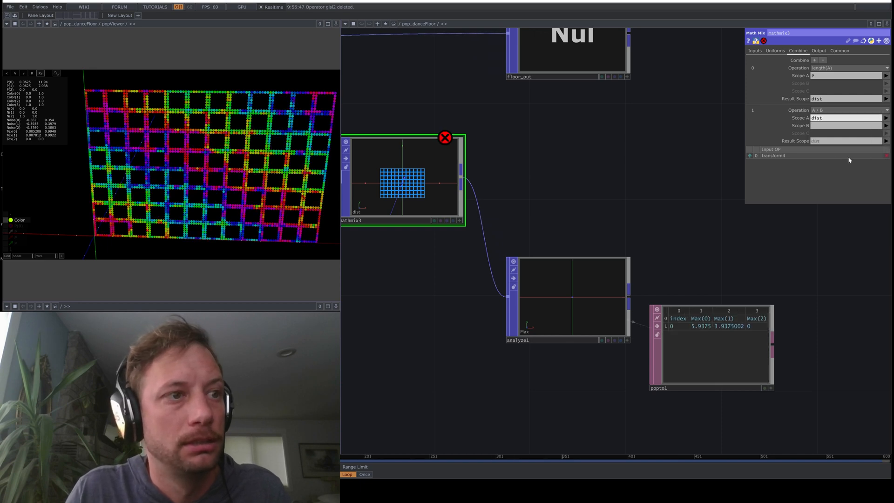
# Set Scope B of mathmix3's A / B combine to 7.125 and check Maxdist in the popto1 table.
pyautogui.click(823, 128)
pyautogui.write('7.1')
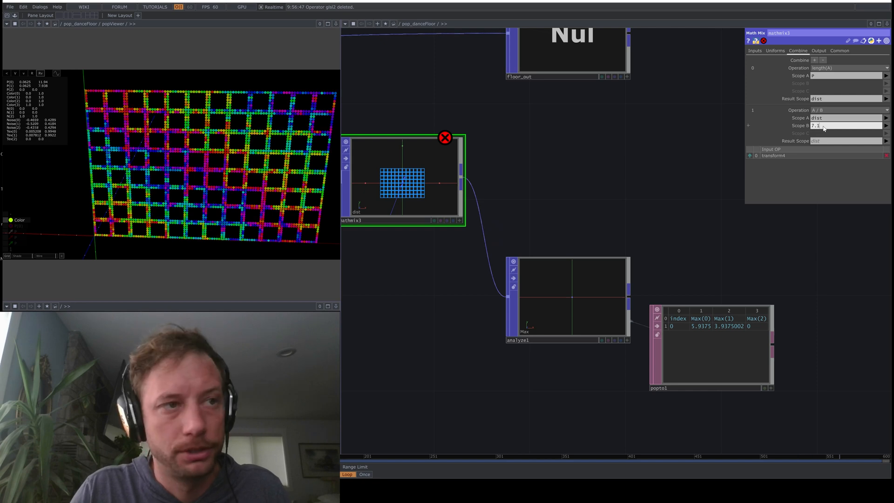
pyautogui.write('2')
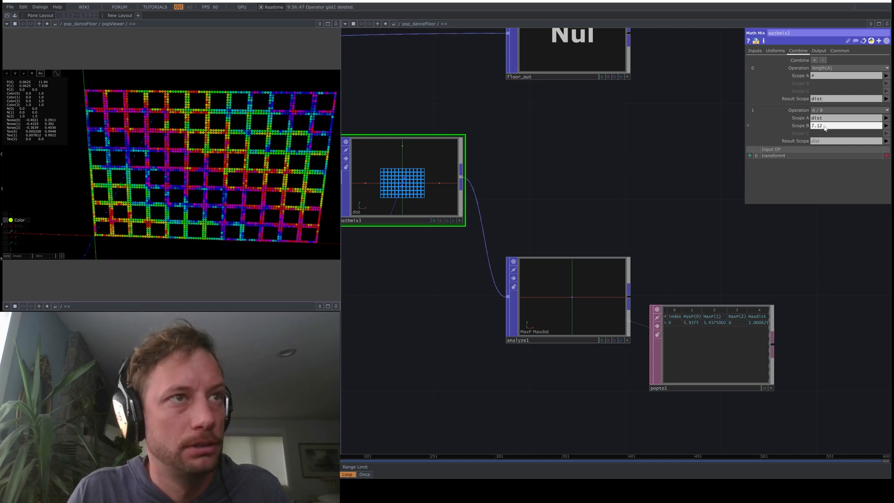
pyautogui.write('5')
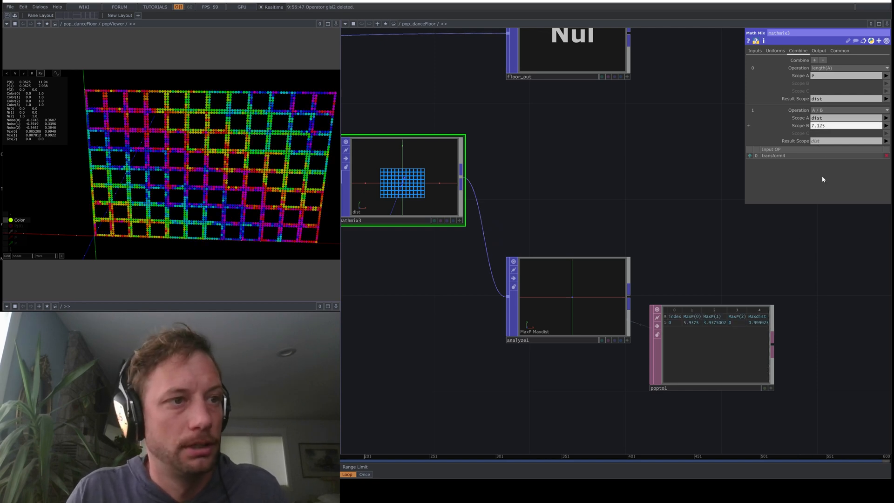
pyautogui.press('Return')
pyautogui.scroll(2, 777, 343)
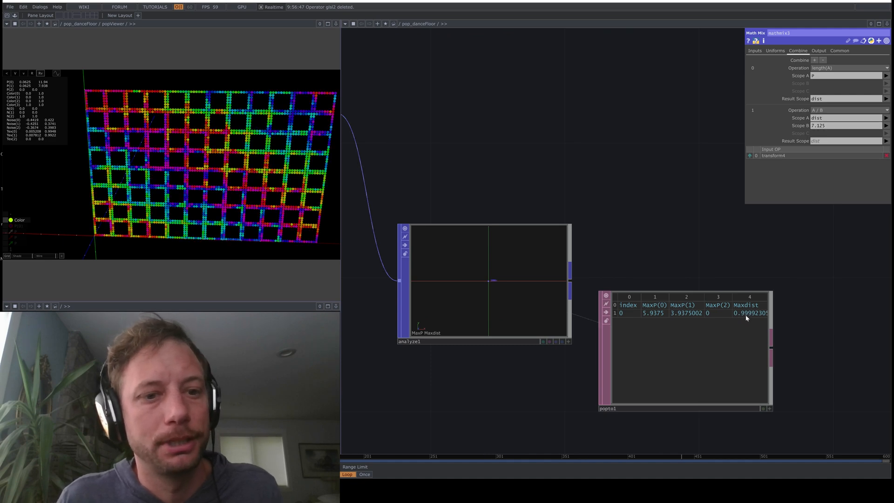
pyautogui.scroll(-3, 725, 309)
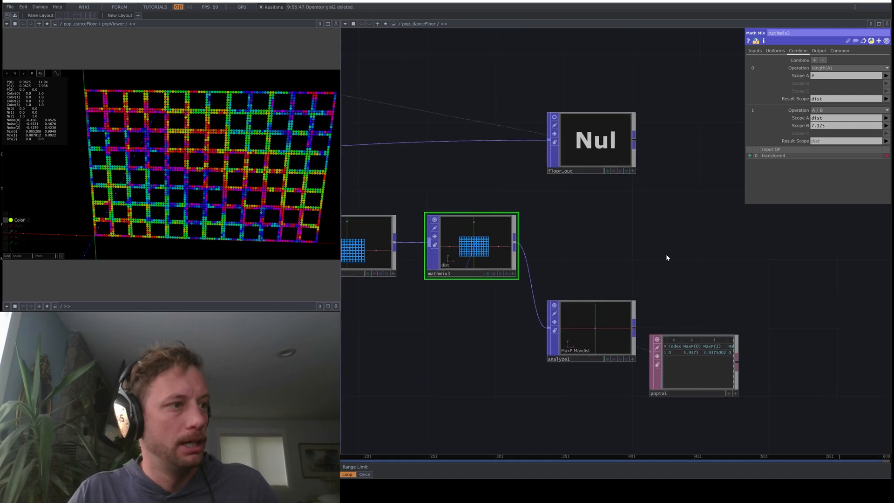
# Insert an Attribute Combine POP on the wire feeding floor_out, with floor_out moved along to make room.
pyautogui.moveTo(618, 166); pyautogui.dragTo(704, 200)
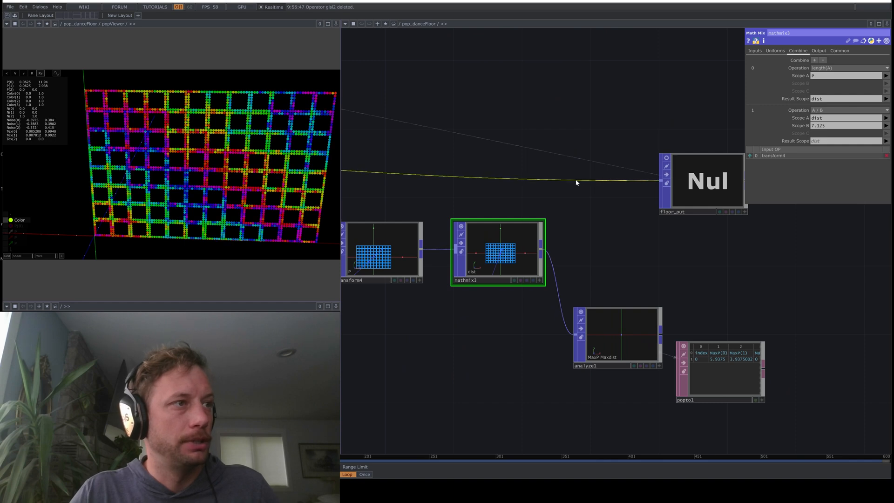
pyautogui.rightClick(577, 179)
pyautogui.click(601, 172)
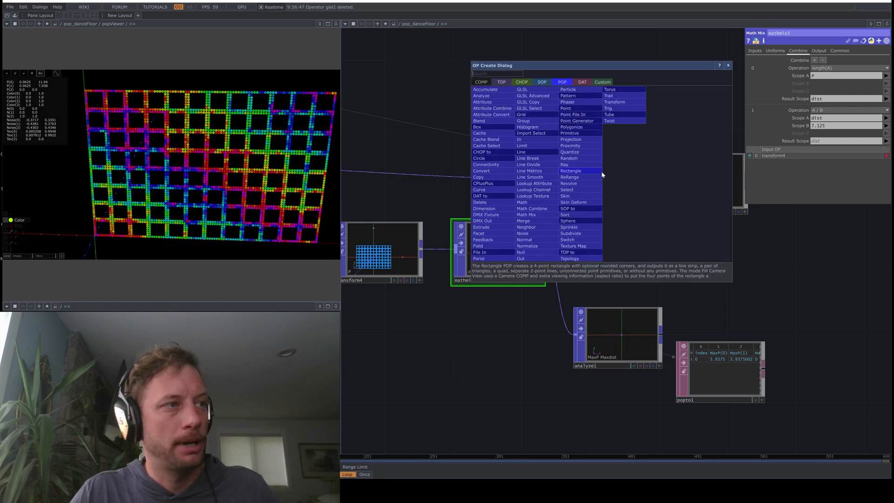
pyautogui.click(505, 109)
pyautogui.click(621, 192)
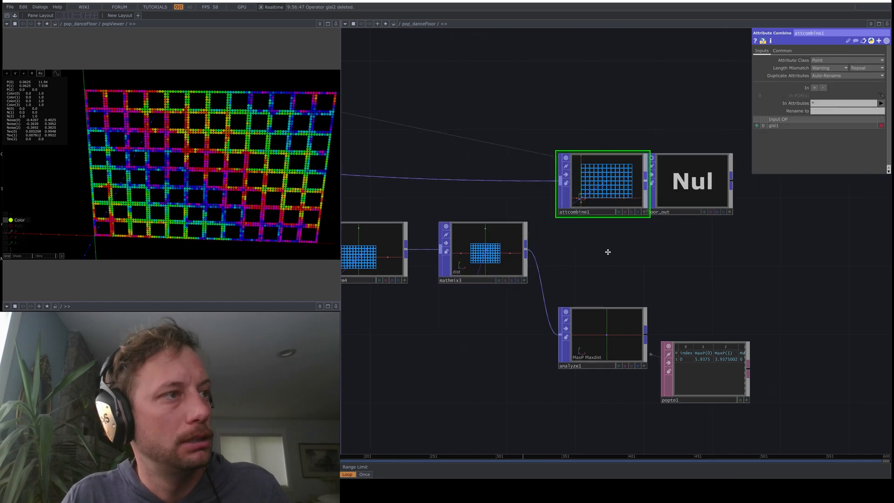
pyautogui.moveTo(517, 187); pyautogui.dragTo(603, 187)
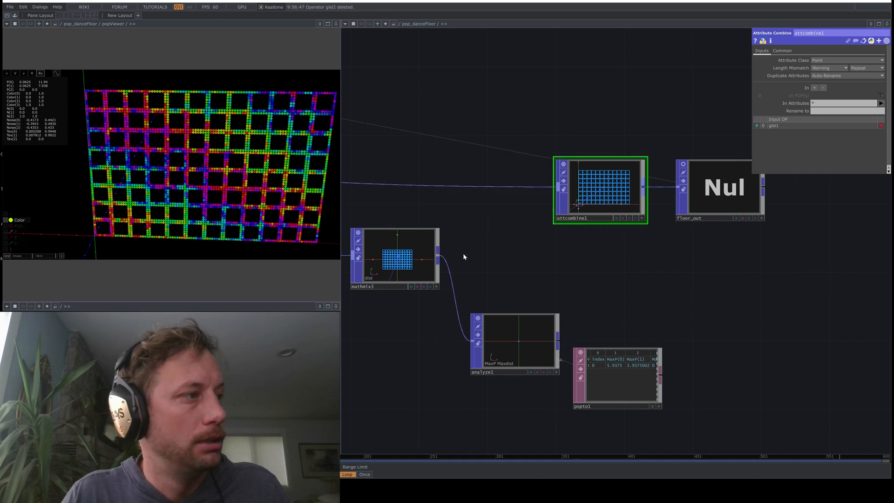
# Connect mathmix3 as the second input of attcombine1 and set that input's In Attributes to dist.
pyautogui.moveTo(441, 261); pyautogui.dragTo(556, 187)
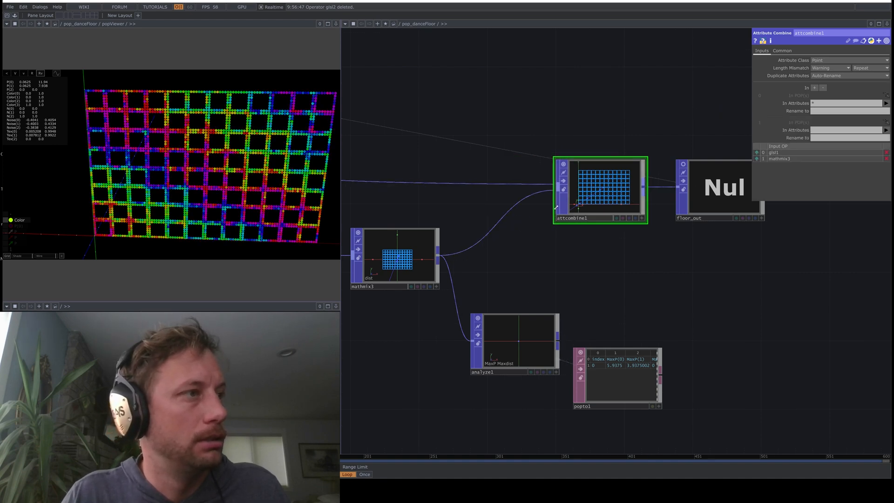
pyautogui.click(822, 131)
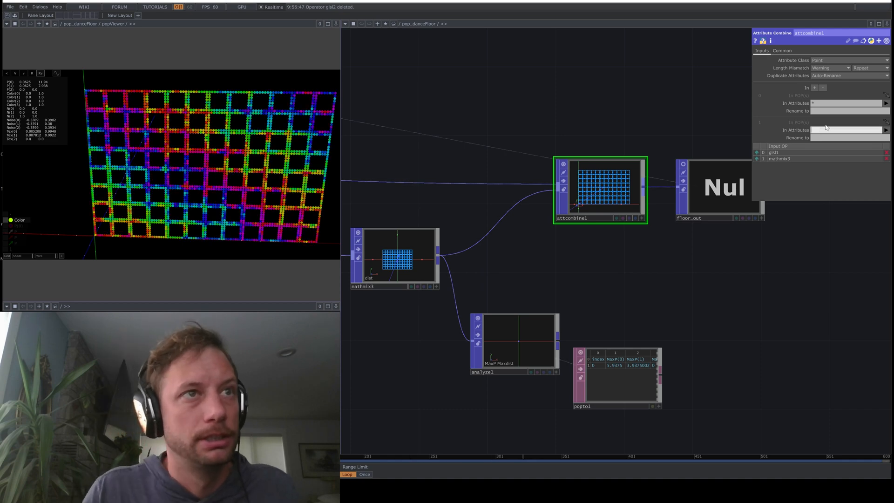
pyautogui.click(886, 130)
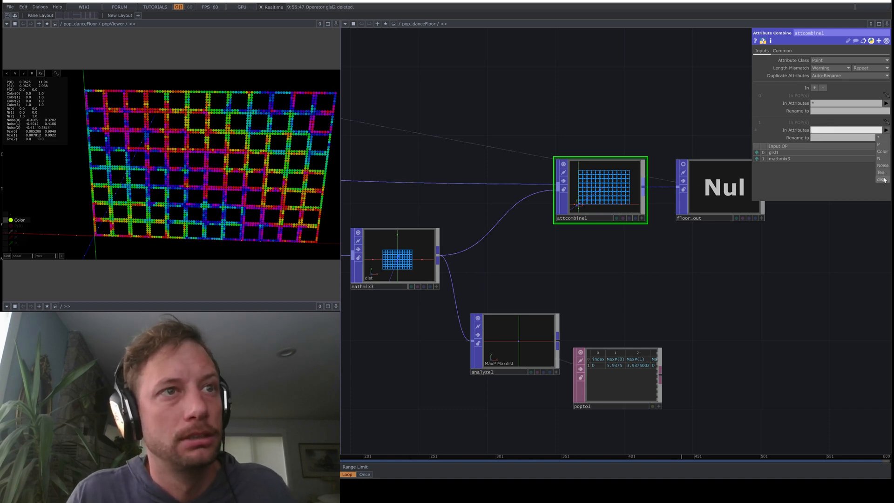
pyautogui.click(881, 180)
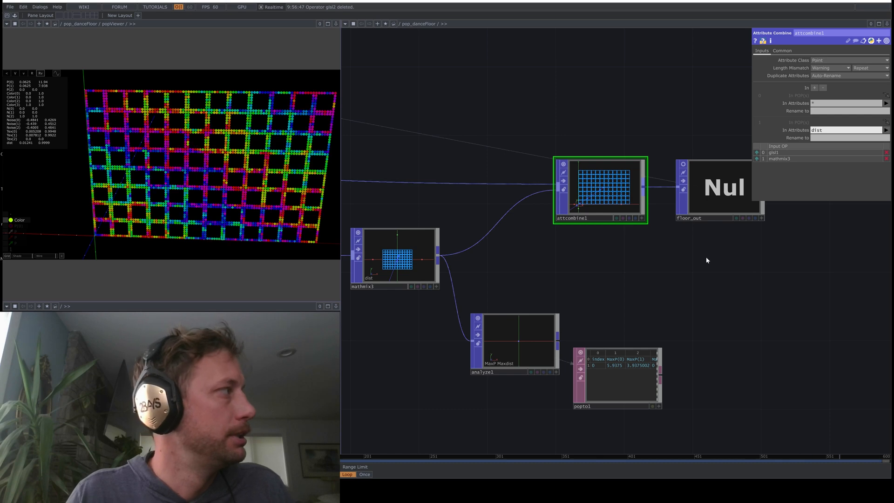
# Switch the point viewer's displayed attribute from Color to dist.
pyautogui.click(23, 221)
pyautogui.click(30, 263)
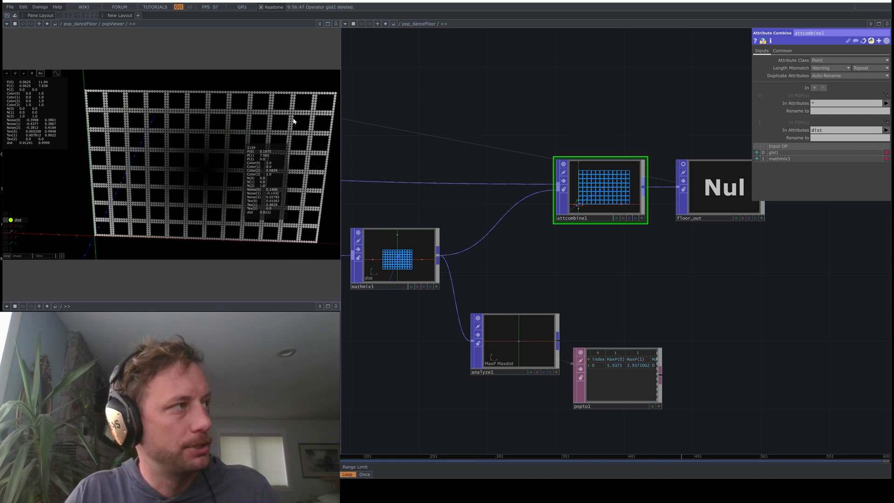
pyautogui.moveTo(587, 249); pyautogui.dragTo(568, 242)
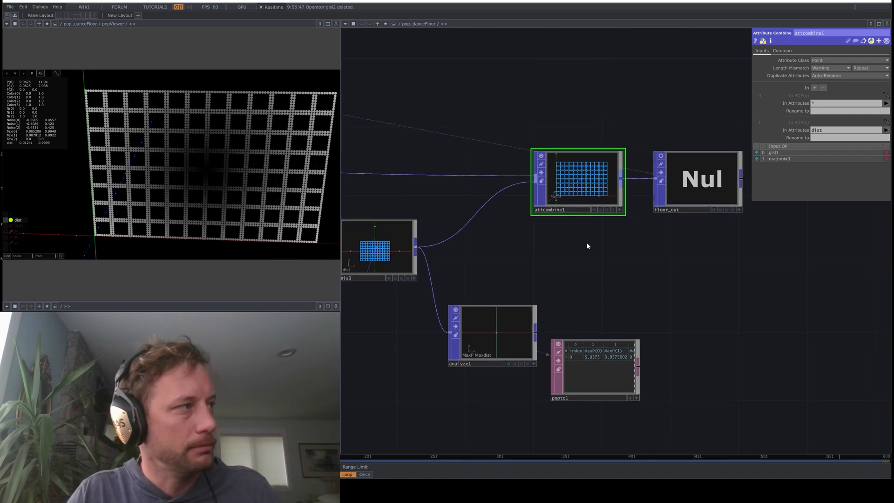
# Move floor_out well away from attcombine1 to leave space for more operators between them.
pyautogui.scroll(-2, 568, 242)
pyautogui.moveTo(664, 195); pyautogui.dragTo(700, 195)
pyautogui.moveTo(671, 254); pyautogui.dragTo(604, 247)
pyautogui.moveTo(633, 191); pyautogui.dragTo(743, 191)
pyautogui.moveTo(750, 245); pyautogui.dragTo(646, 245)
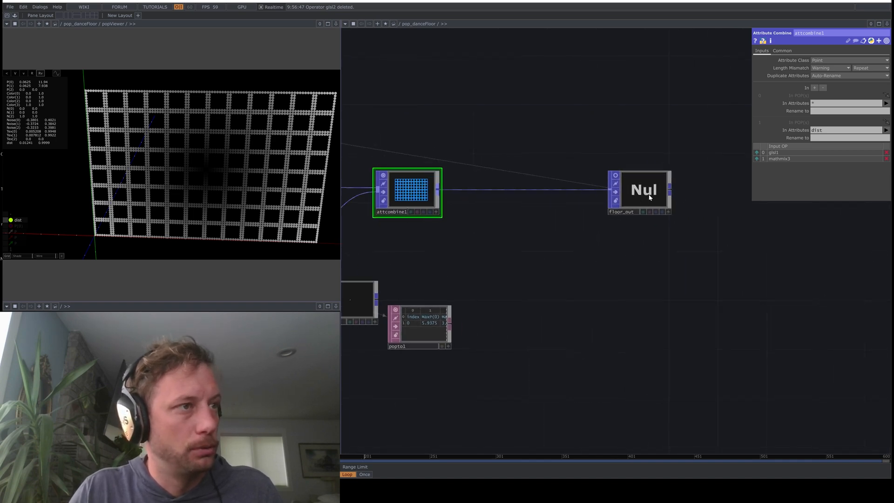
pyautogui.moveTo(638, 196); pyautogui.dragTo(688, 195)
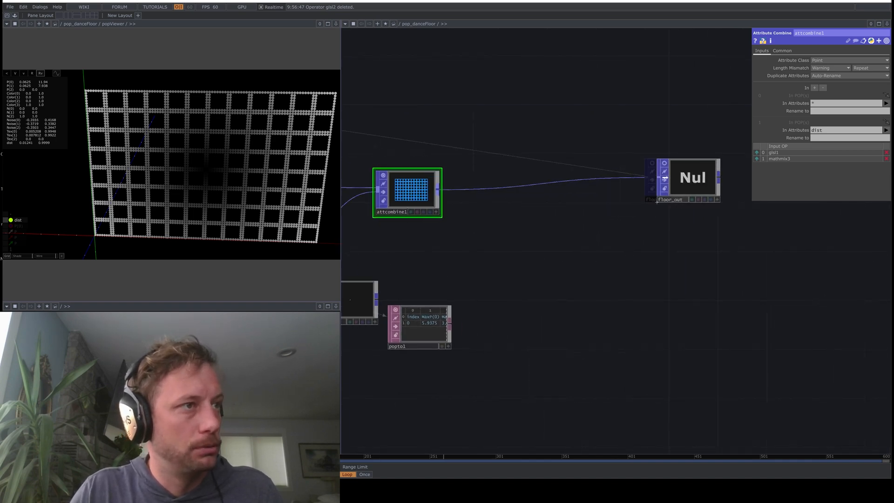
# Insert a GLSL POP on the wire between attcombine1 and floor_out.
pyautogui.rightClick(438, 193)
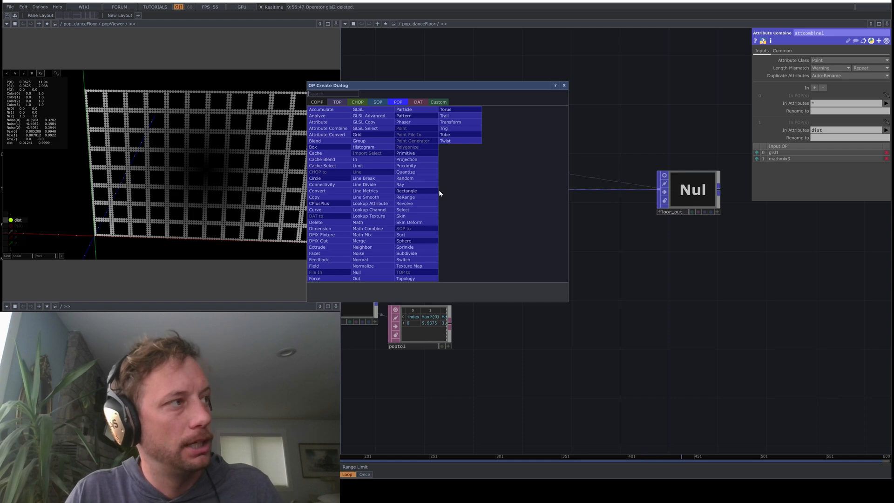
pyautogui.write('glsl')
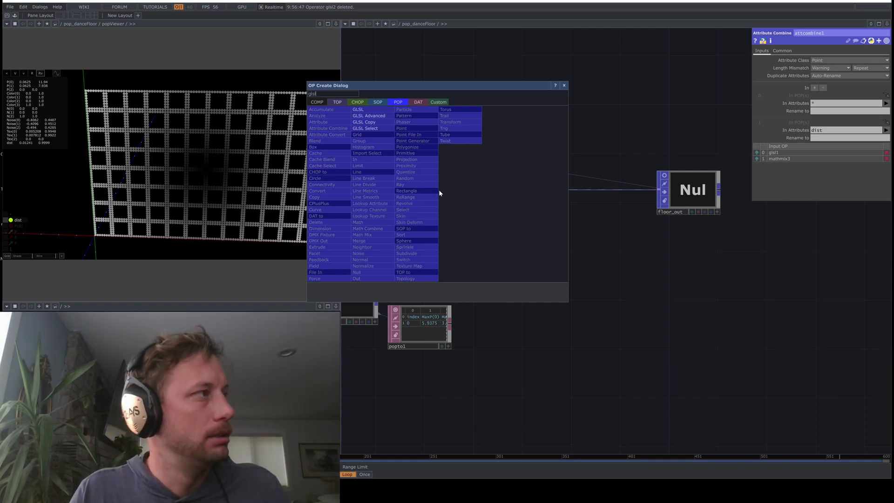
pyautogui.click(360, 122)
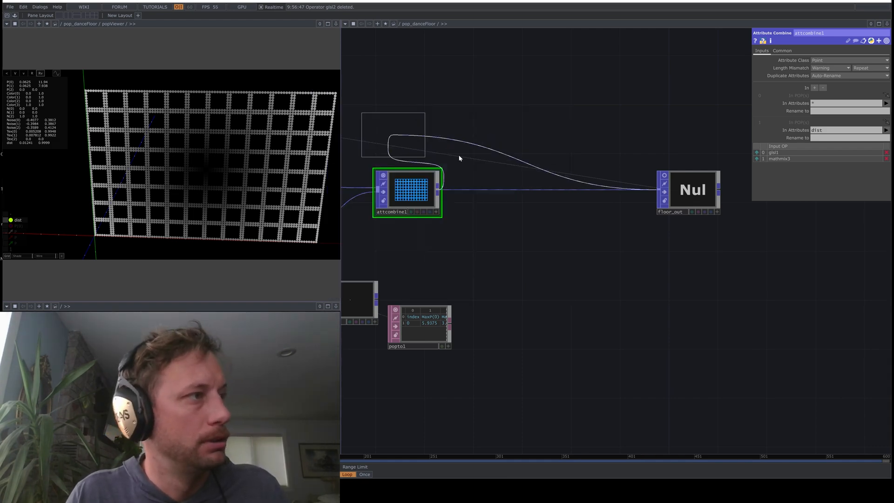
pyautogui.click(521, 188)
pyautogui.scroll(5, 549, 263)
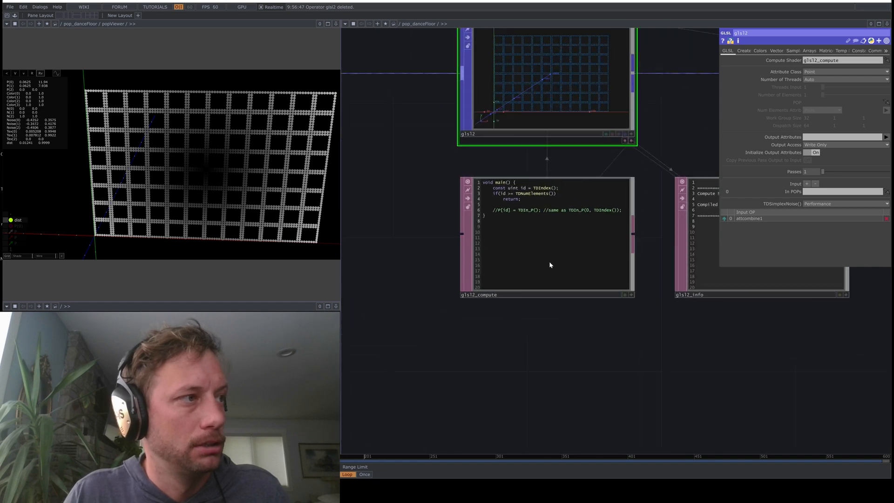
# Make the glsl2_compute text editable in place and set glsl2's Output Attributes to Color.
pyautogui.click(632, 294)
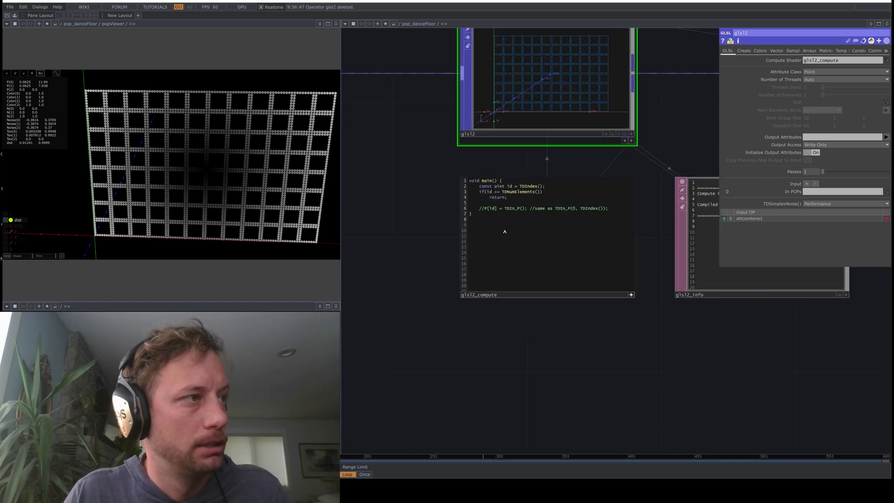
pyautogui.click(830, 136)
pyautogui.write('color')
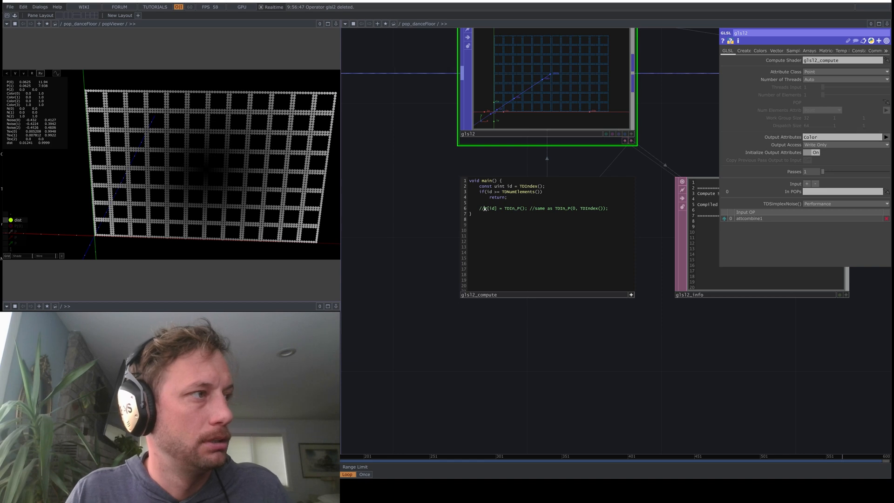
# Uncomment line 6 of glsl2_compute and rewrite it as Color[id] = TDIn_Color();, with Color as the point viewer's displayed attribute.
pyautogui.press('BackSpace')
pyautogui.press('BackSpace')
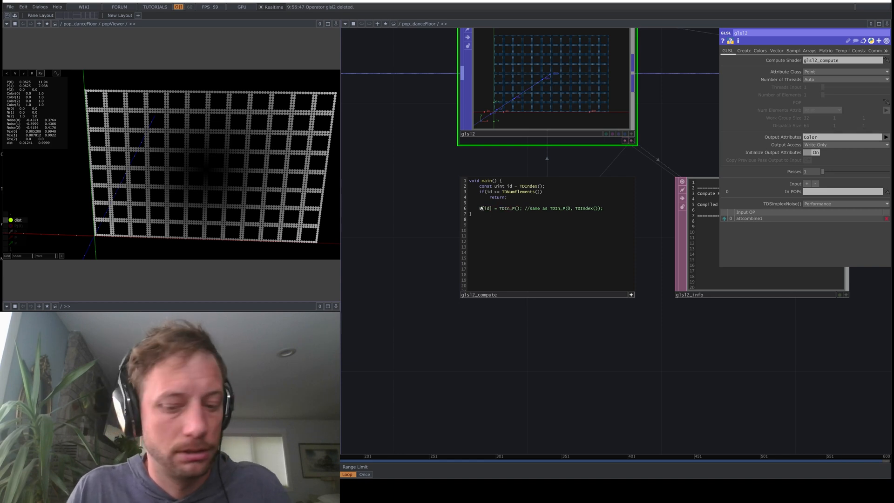
pyautogui.press('BackSpace')
pyautogui.write('Color')
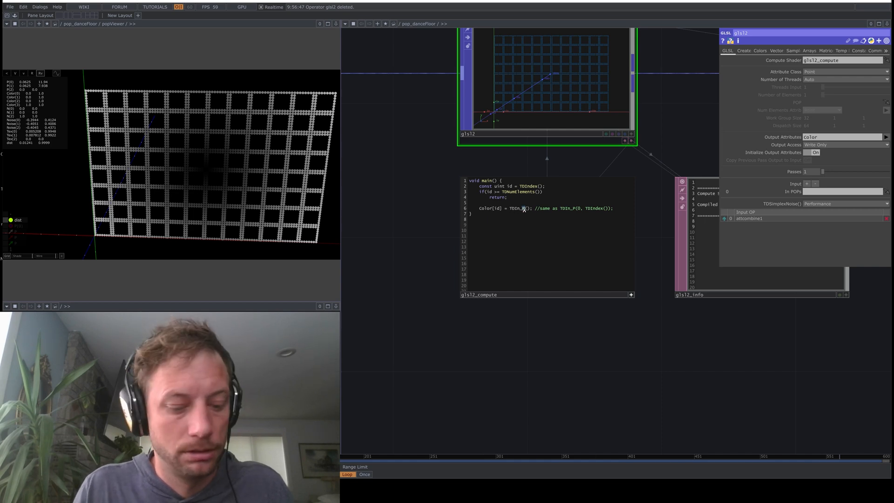
pyautogui.press('BackSpace')
pyautogui.write('Color')
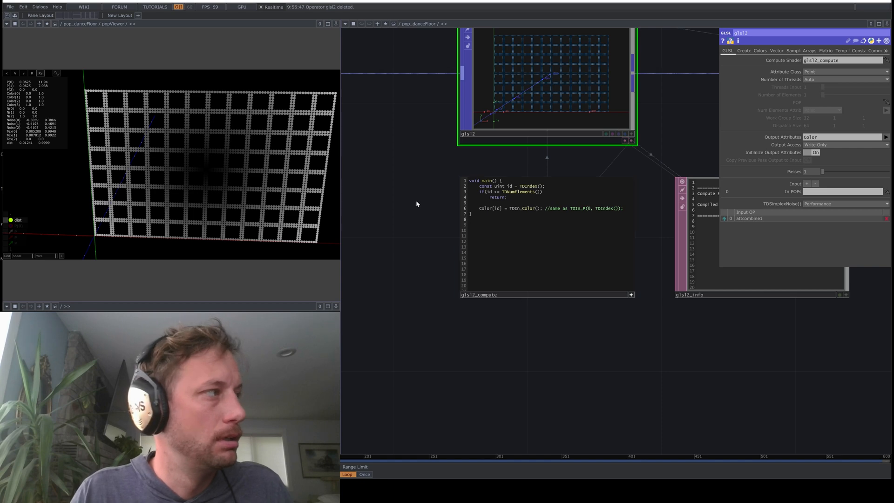
pyautogui.click(19, 221)
pyautogui.click(21, 256)
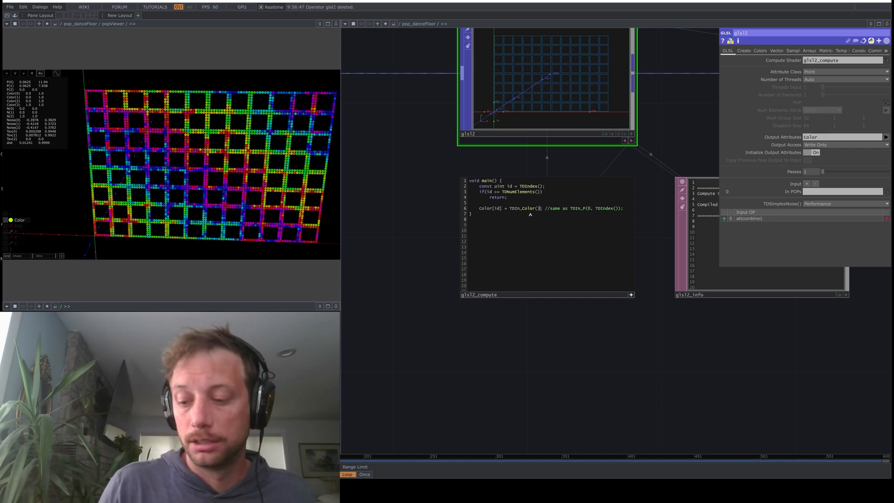
# Multiply the colour assignment in glsl2_compute by the distance attribute, making it TDIn_Color()*TDIn_dist().
pyautogui.write('*dist')
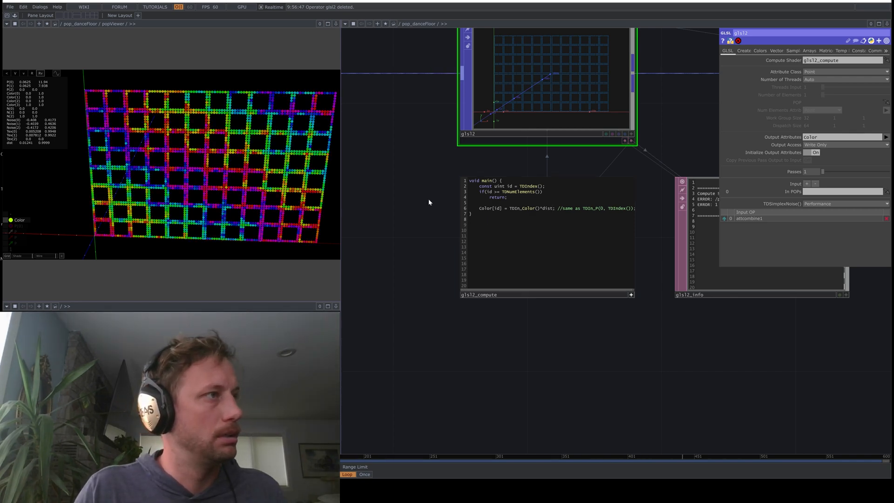
pyautogui.moveTo(429, 202); pyautogui.dragTo(393, 242)
pyautogui.middleClick(498, 164)
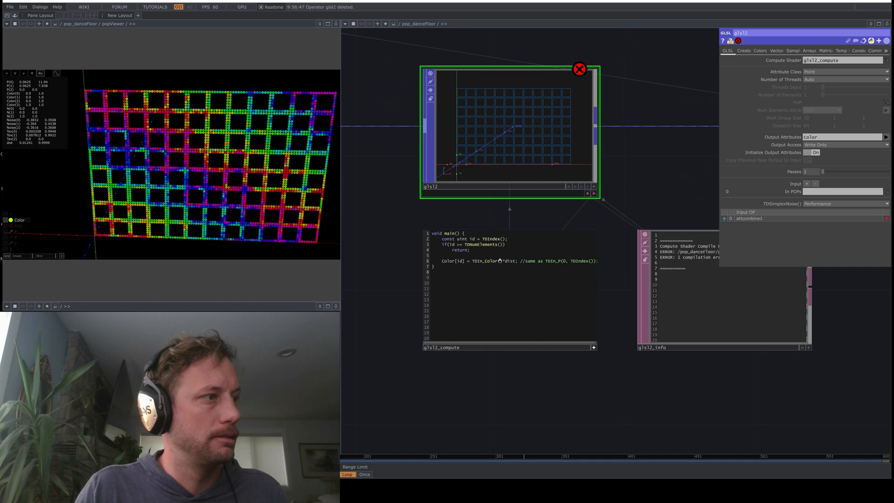
pyautogui.click(505, 262)
pyautogui.write('TDIn')
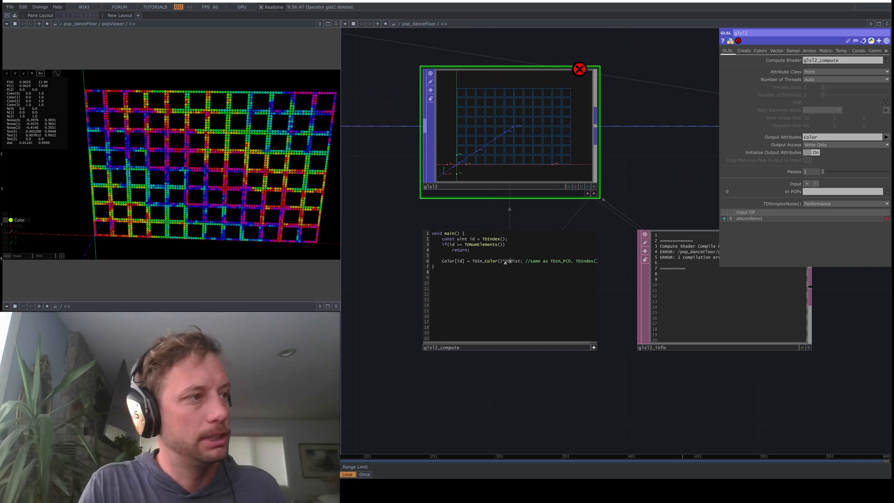
pyautogui.write('_dist')
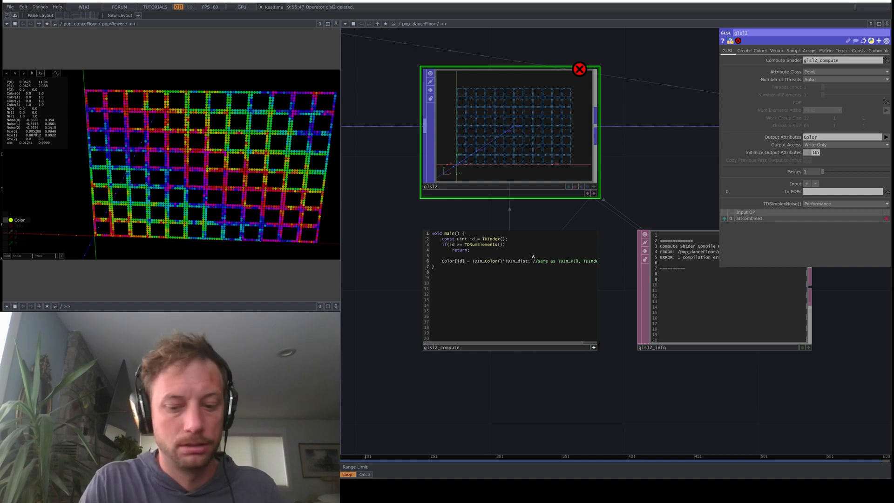
pyautogui.write('()')
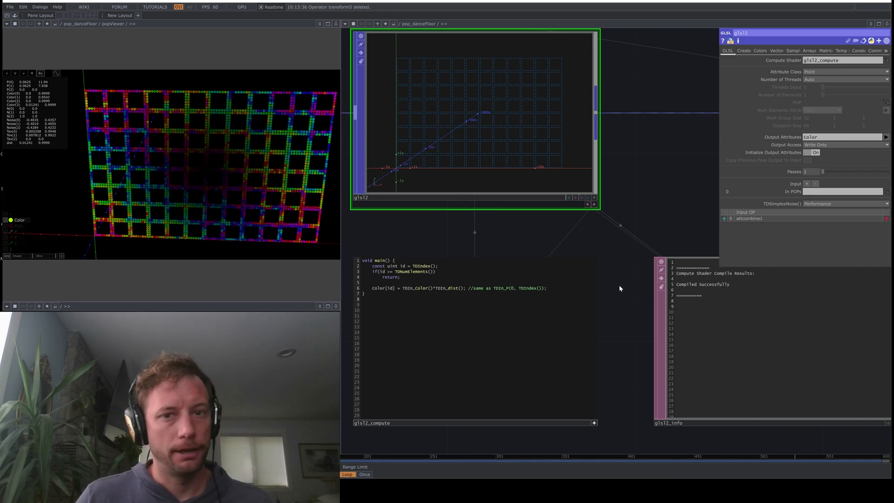
# Insert a Transform POP between transform4 and mathmix3 and set its X translation to 0.4.
pyautogui.scroll(-6, 619, 289)
pyautogui.moveTo(495, 372); pyautogui.dragTo(836, 294)
pyautogui.scroll(-3, 672, 337)
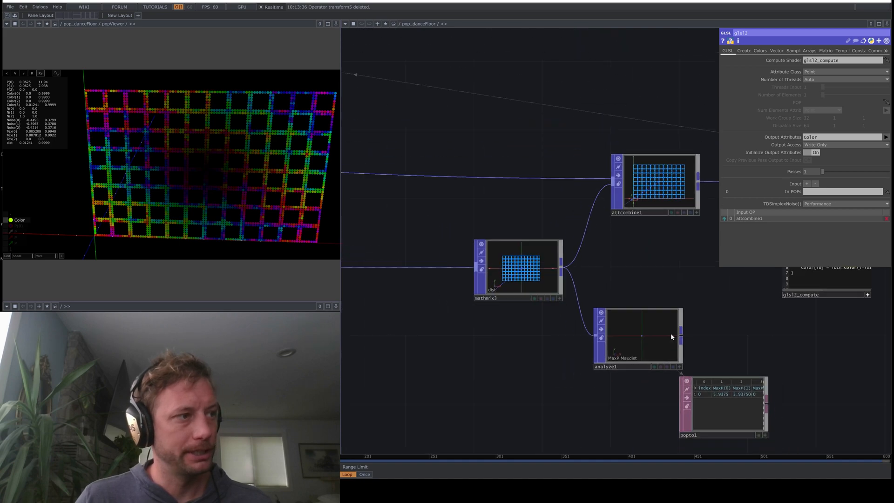
pyautogui.moveTo(491, 365); pyautogui.dragTo(631, 342)
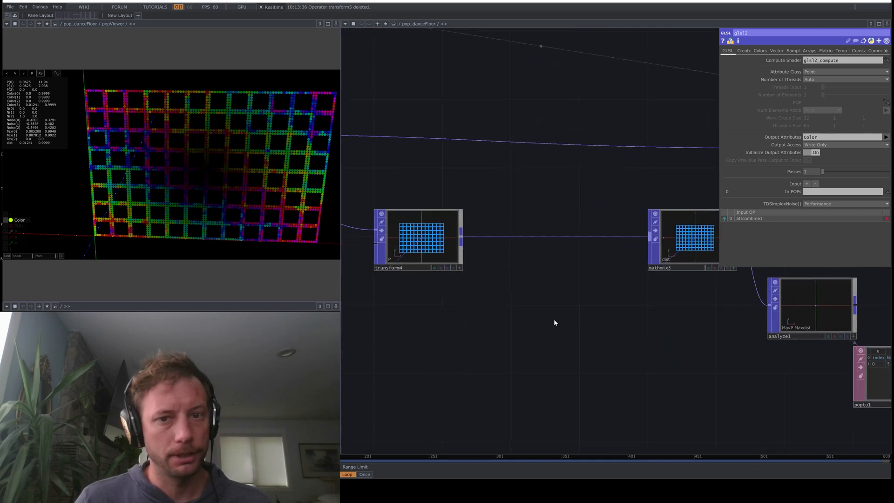
pyautogui.rightClick(463, 239)
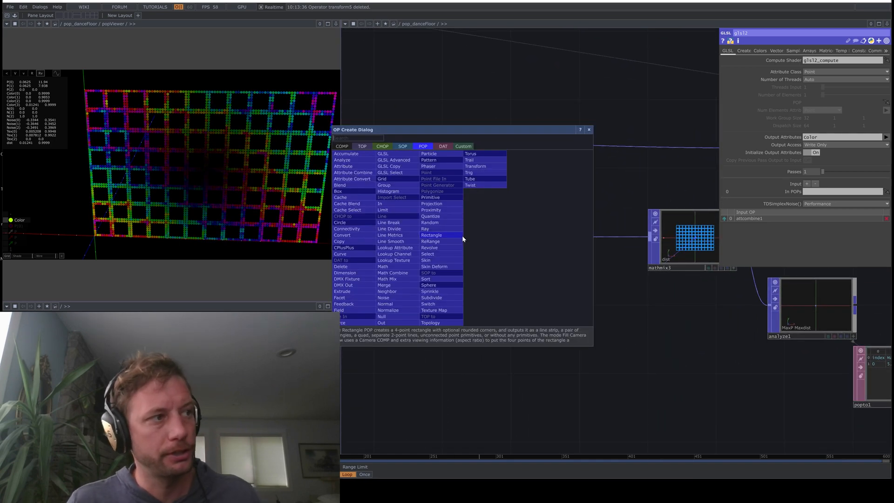
pyautogui.write('tran')
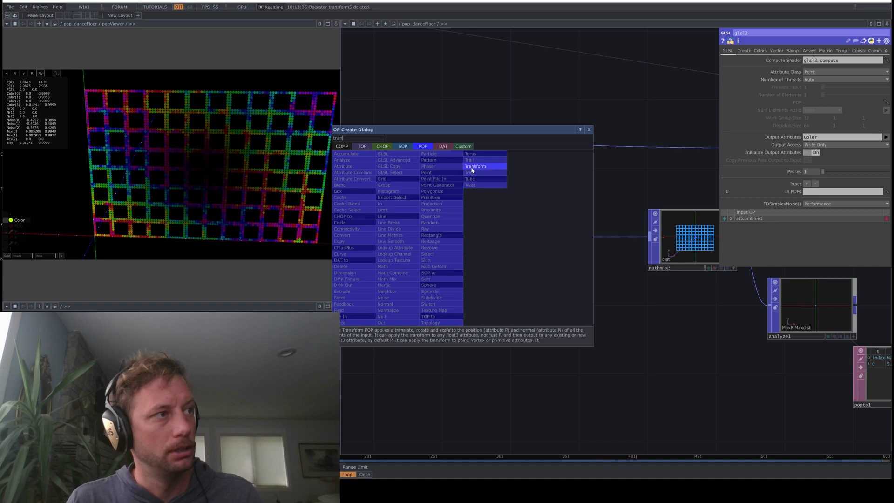
pyautogui.click(471, 167)
pyautogui.click(558, 258)
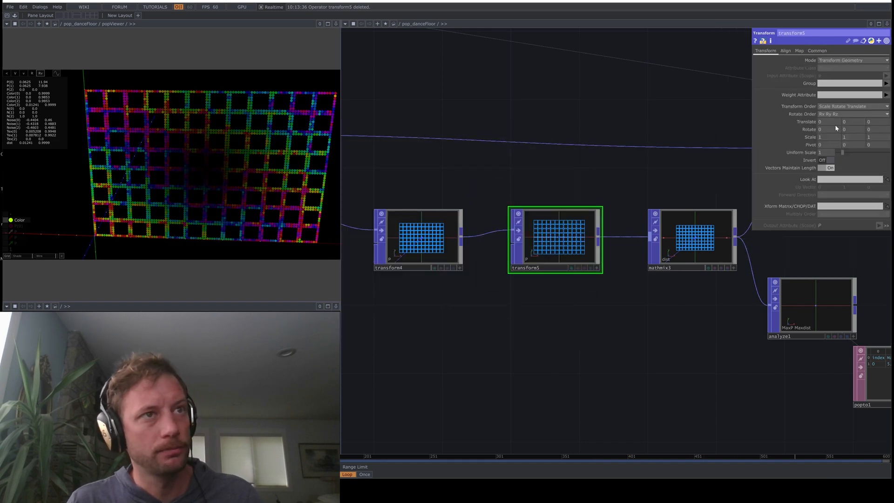
pyautogui.moveTo(832, 123); pyautogui.dragTo(830, 112, button='middle')
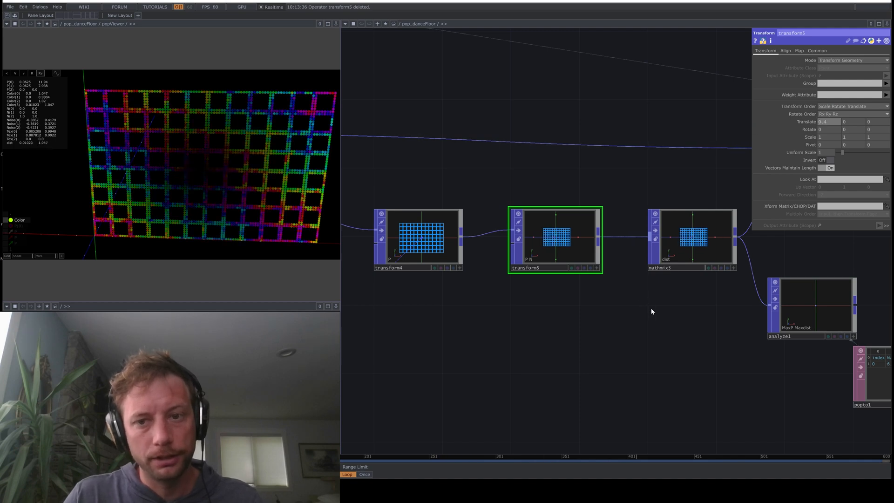
# Bypass the glsl2 operator so the floor colours are no longer multiplied by dist.
pyautogui.moveTo(651, 310); pyautogui.dragTo(519, 373)
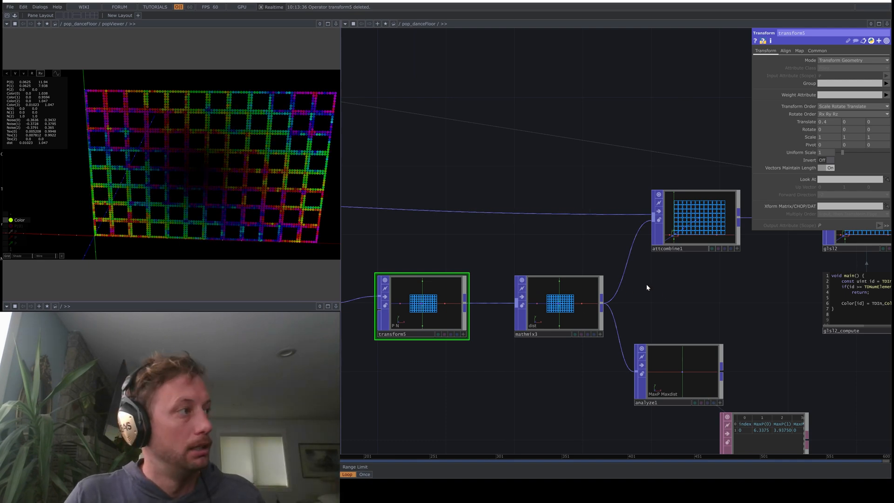
pyautogui.moveTo(648, 306); pyautogui.dragTo(523, 251)
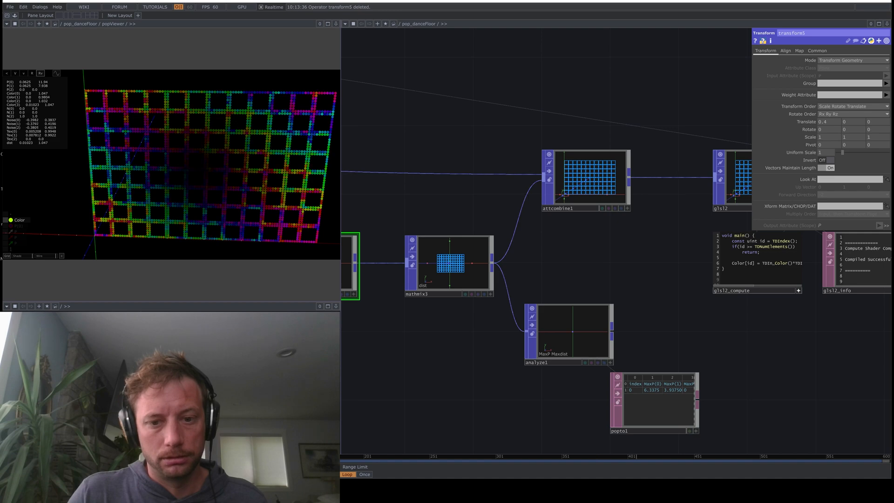
pyautogui.scroll(-2, 687, 173)
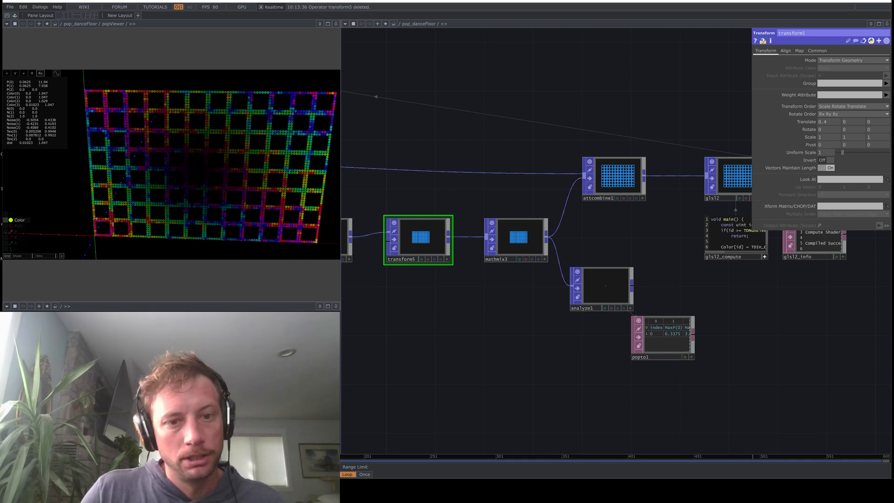
pyautogui.click(711, 179)
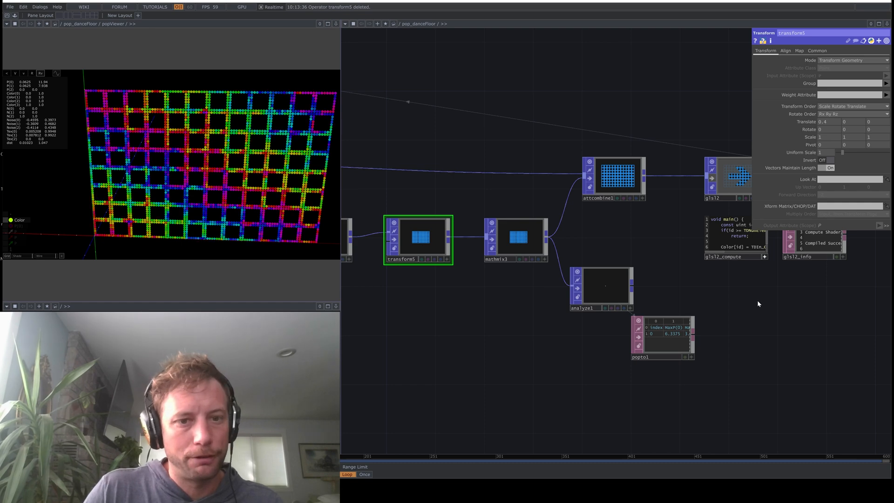
# Move floor_out further from glsl2 and insert a DMX Fixture POP midway on the wire between them.
pyautogui.moveTo(764, 306); pyautogui.dragTo(725, 308)
pyautogui.scroll(-2, 660, 322)
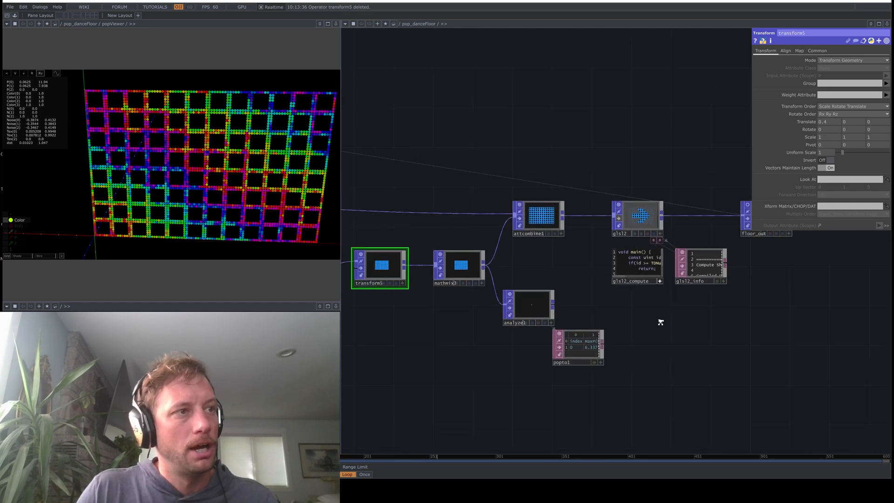
pyautogui.moveTo(687, 351); pyautogui.dragTo(571, 361)
pyautogui.moveTo(625, 240); pyautogui.dragTo(742, 240)
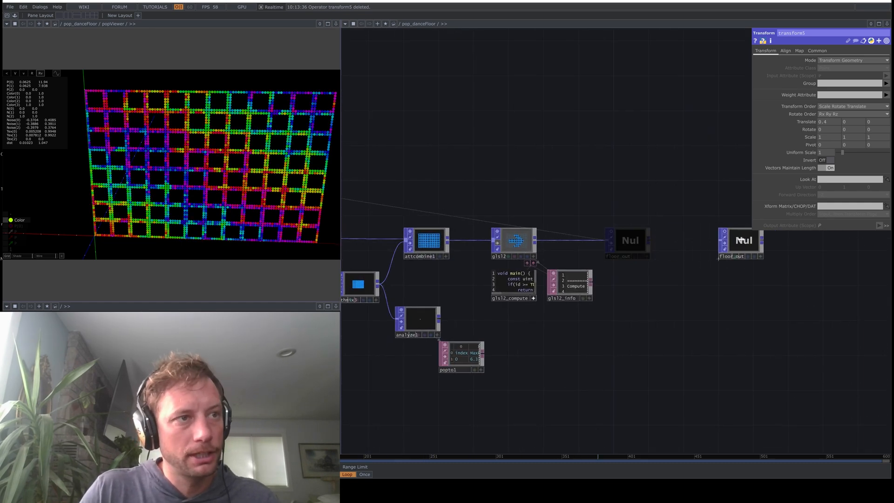
pyautogui.rightClick(660, 240)
pyautogui.click(664, 234)
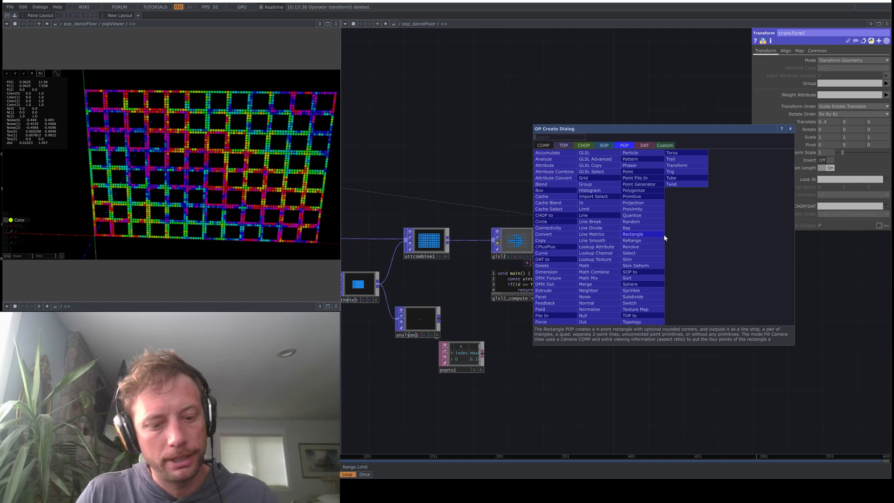
pyautogui.write('dmx')
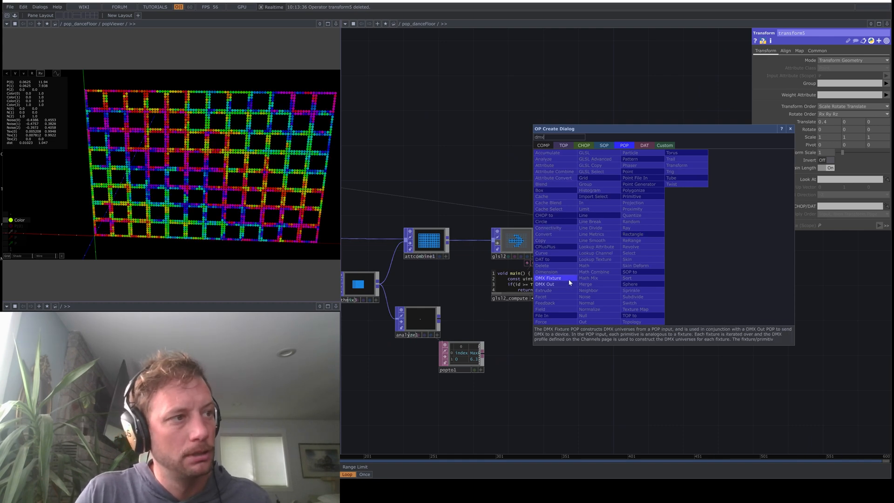
pyautogui.click(568, 279)
pyautogui.click(629, 256)
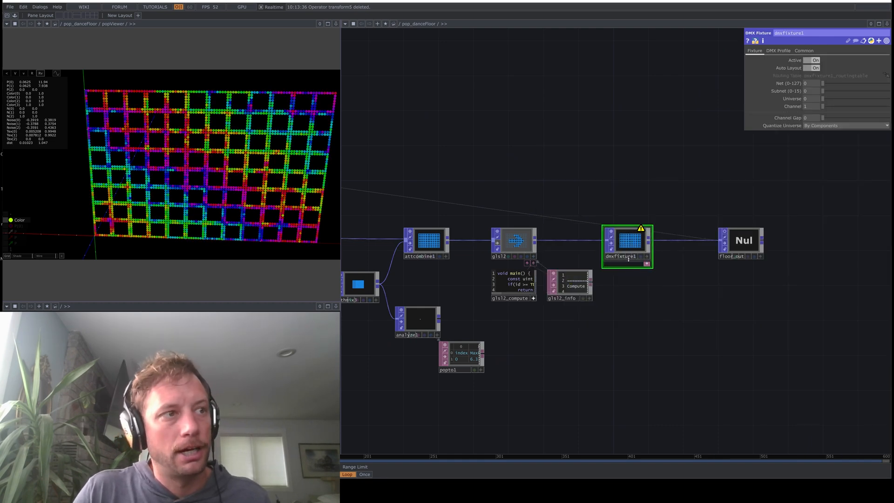
pyautogui.moveTo(629, 259); pyautogui.dragTo(637, 258)
# Check dmxfixture1's operator info and name the first DMX channel in its profile Cd.
pyautogui.middleClick(633, 248)
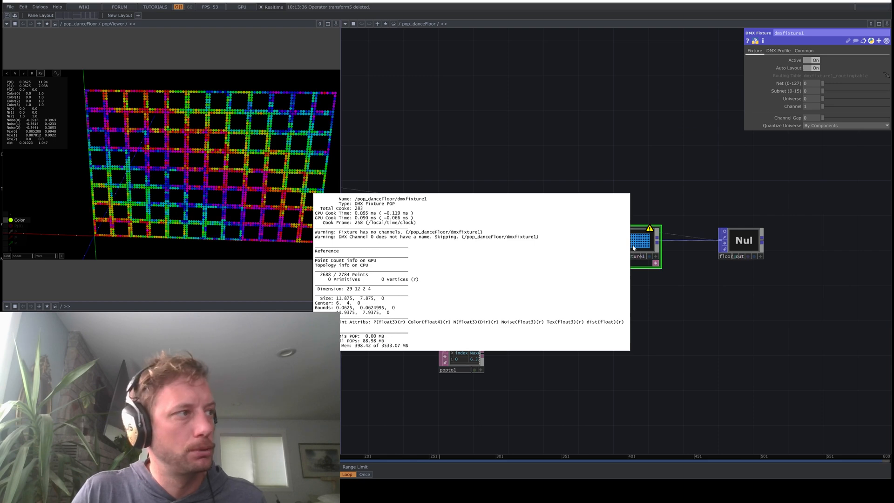
pyautogui.click(778, 51)
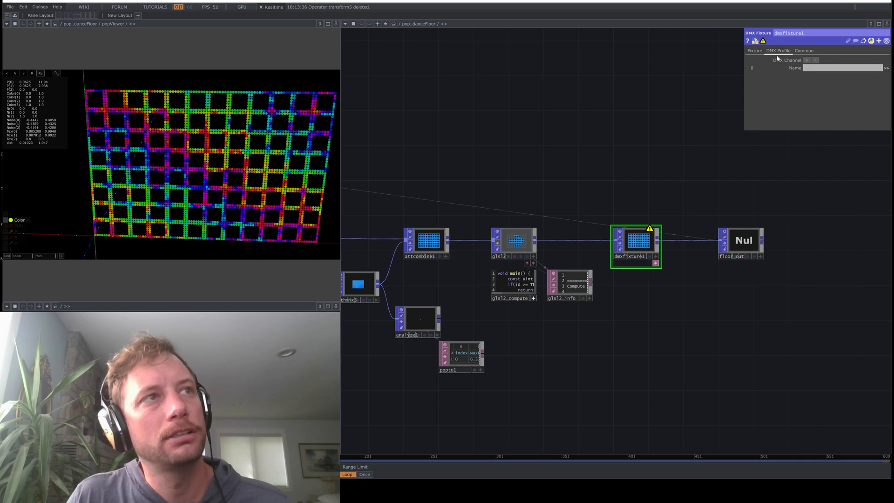
pyautogui.click(881, 69)
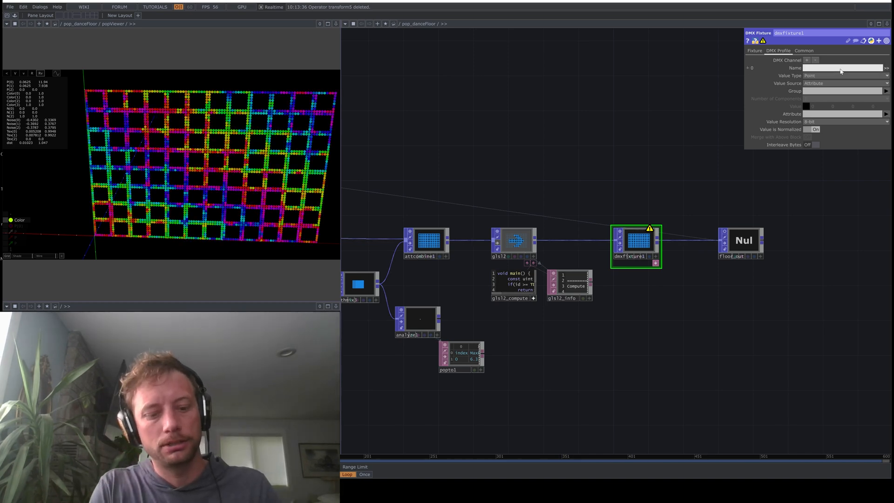
pyautogui.write('cd')
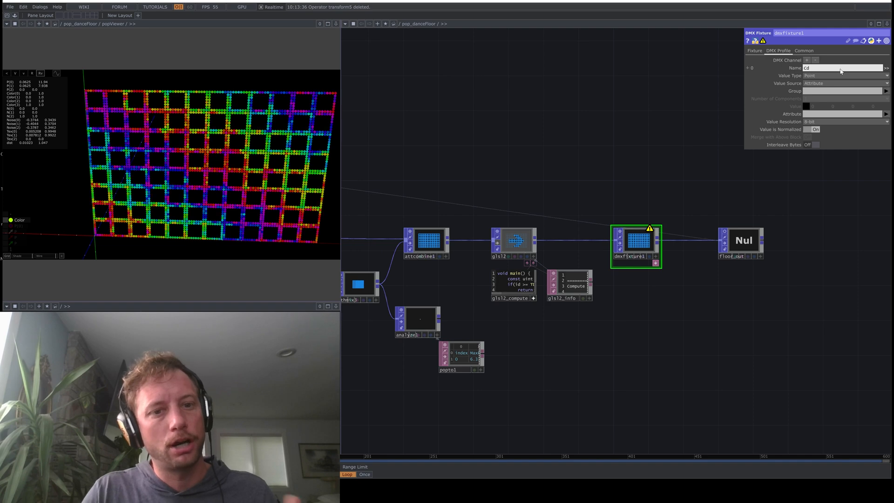
# Set the Cd channel's attribute to Color(0) Color(1) Color(2).
pyautogui.click(817, 116)
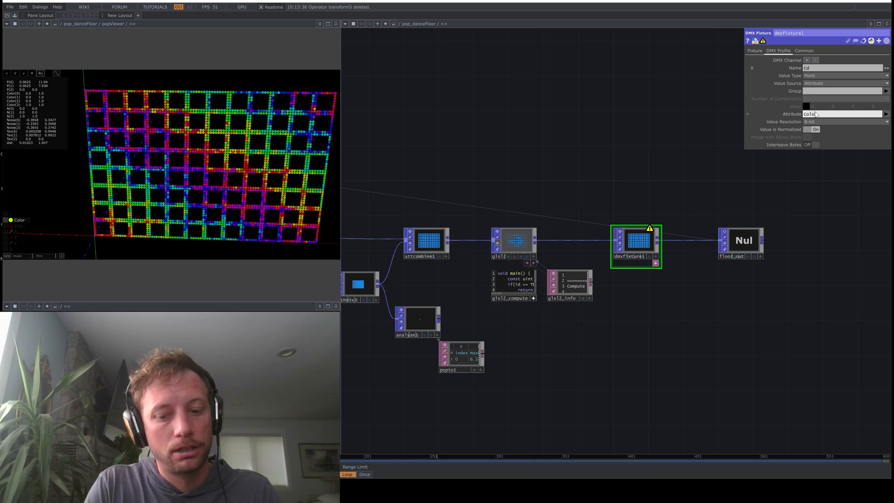
pyautogui.write('(0)')
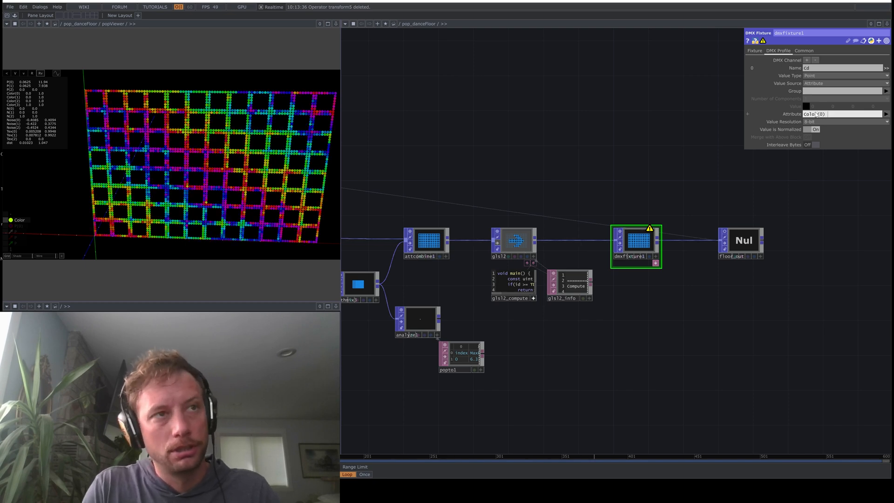
pyautogui.write(' Color(')
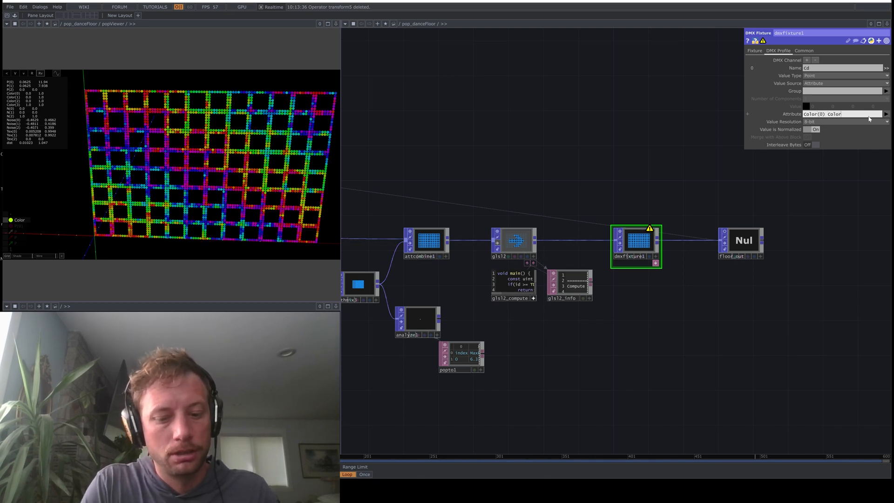
pyautogui.write('1) C')
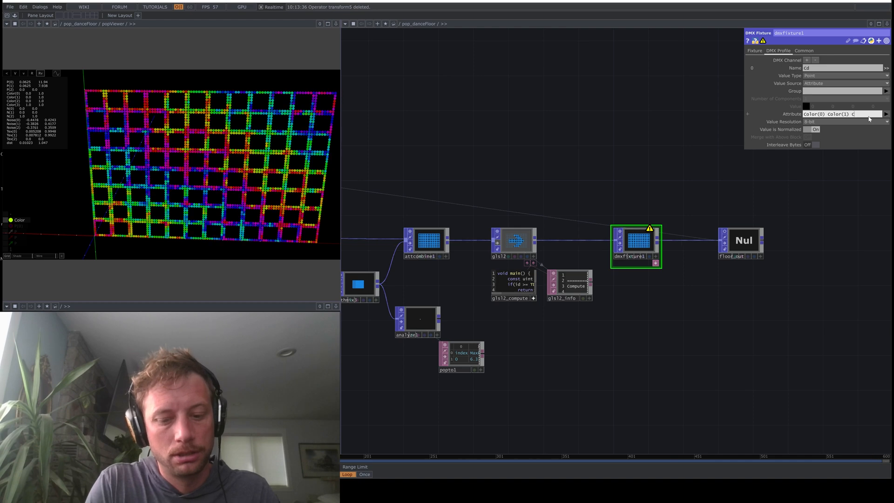
pyautogui.write('olor(2')
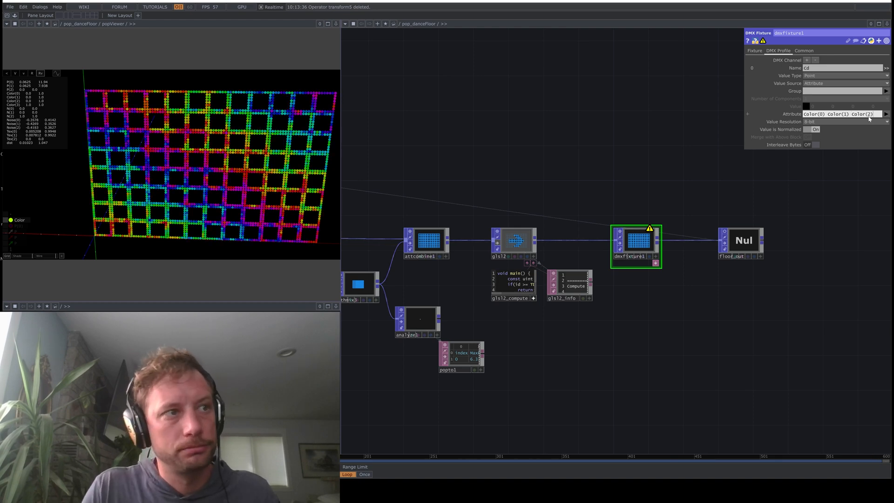
pyautogui.press('Return')
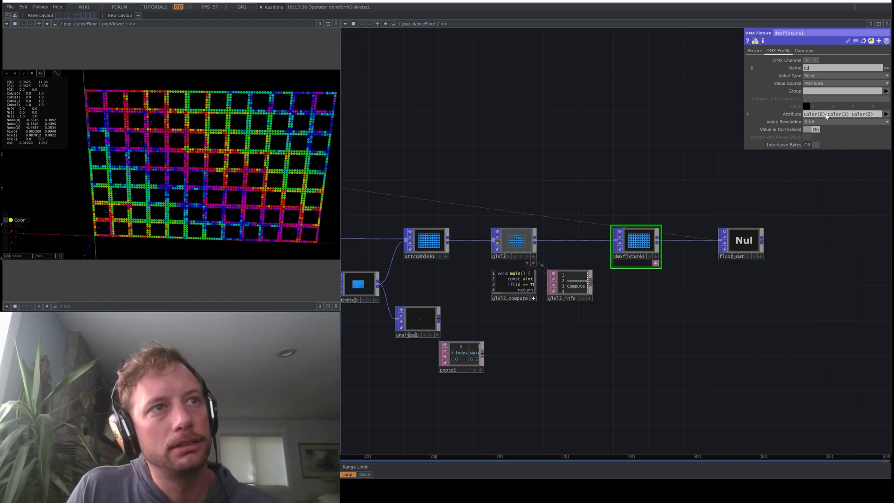
# Try adding Color(3) to the Cd channel's attribute list, and restore the list to Color(0) Color(1) Color(2).
pyautogui.click(867, 115)
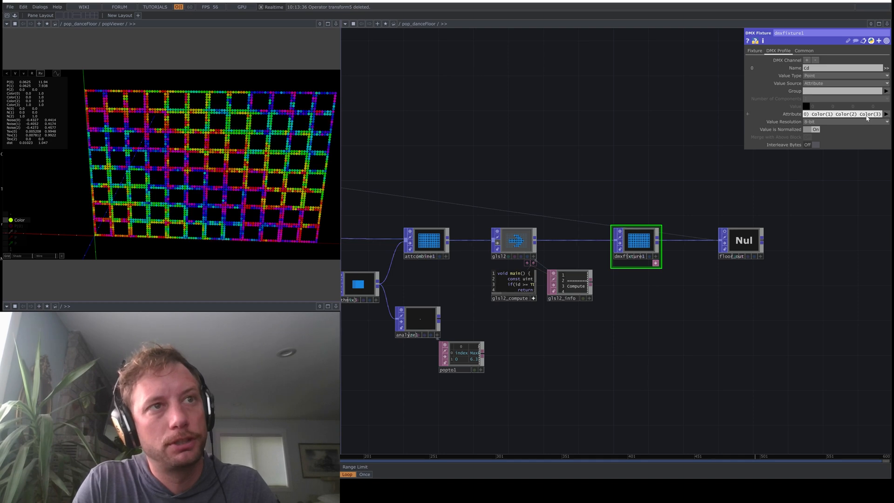
pyautogui.scroll(3, 697, 233)
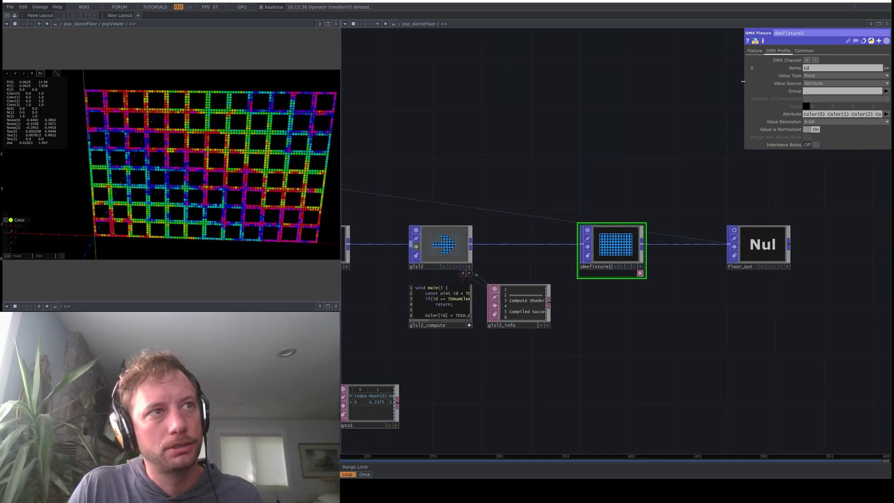
pyautogui.moveTo(743, 82); pyautogui.dragTo(582, 82)
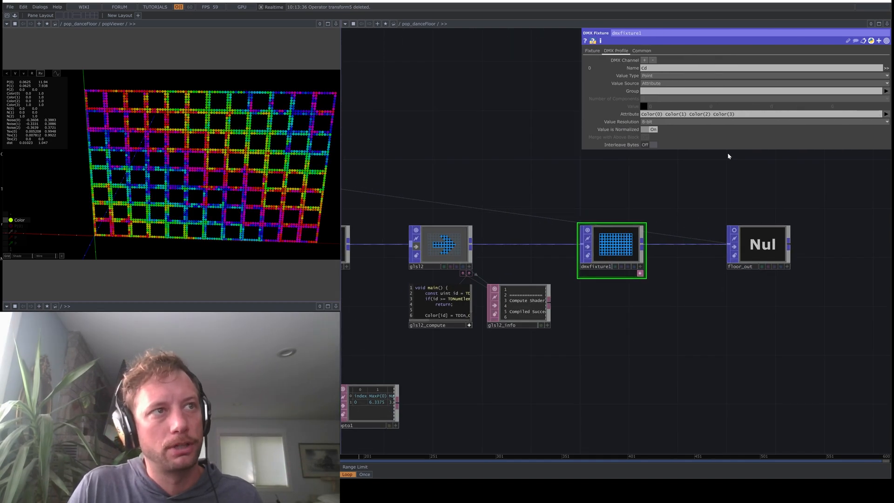
pyautogui.click(712, 115)
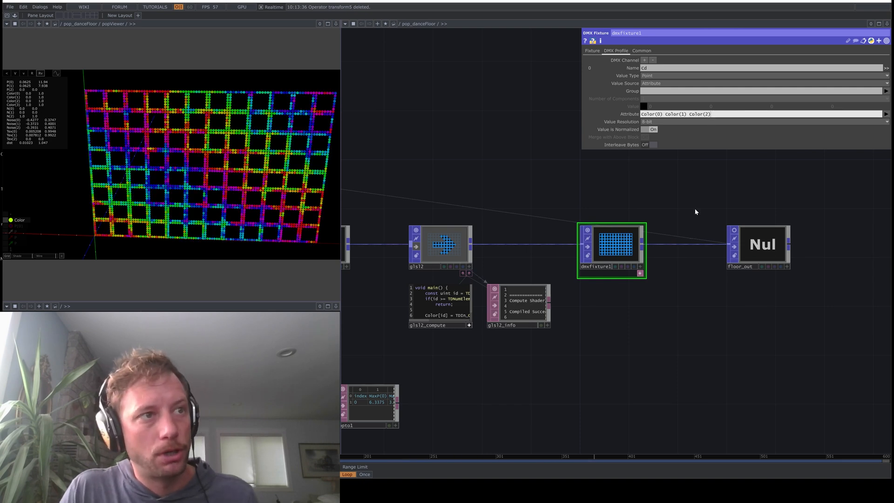
pyautogui.press('Return')
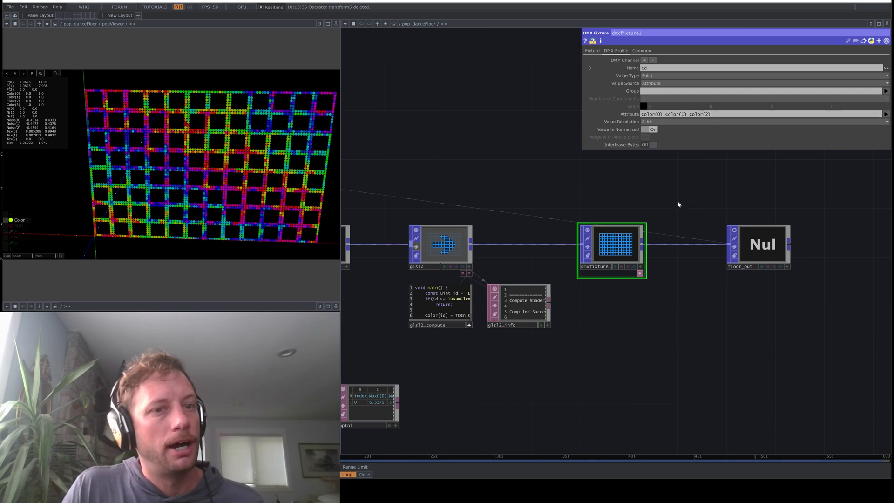
# Try quantizing dmxfixture1's universe By Fixture and return the setting to By Components.
pyautogui.click(592, 51)
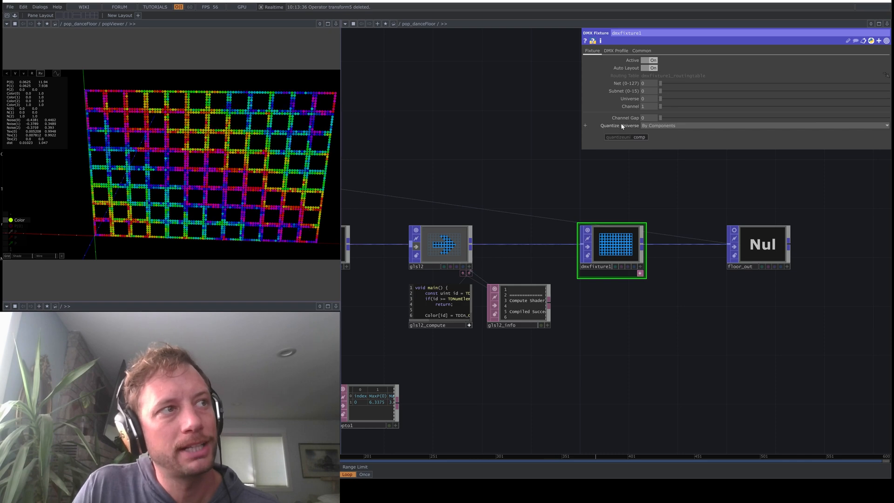
pyautogui.click(647, 129)
pyautogui.click(656, 142)
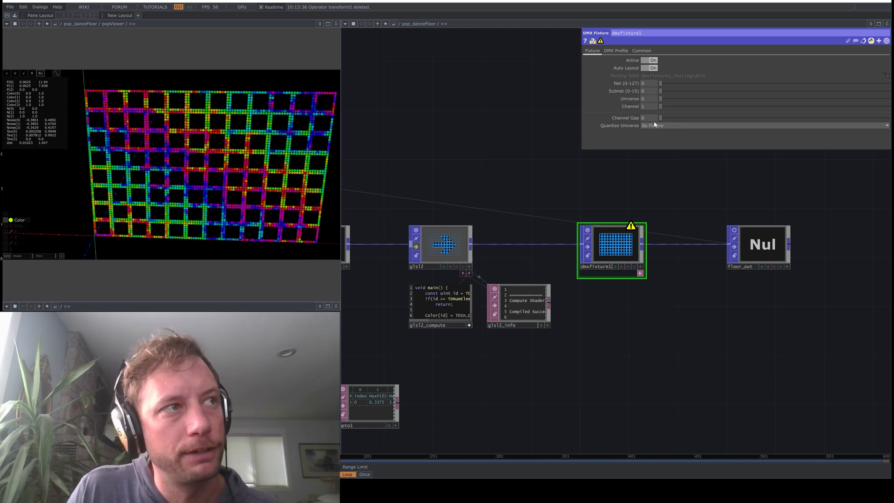
pyautogui.click(656, 126)
pyautogui.click(656, 147)
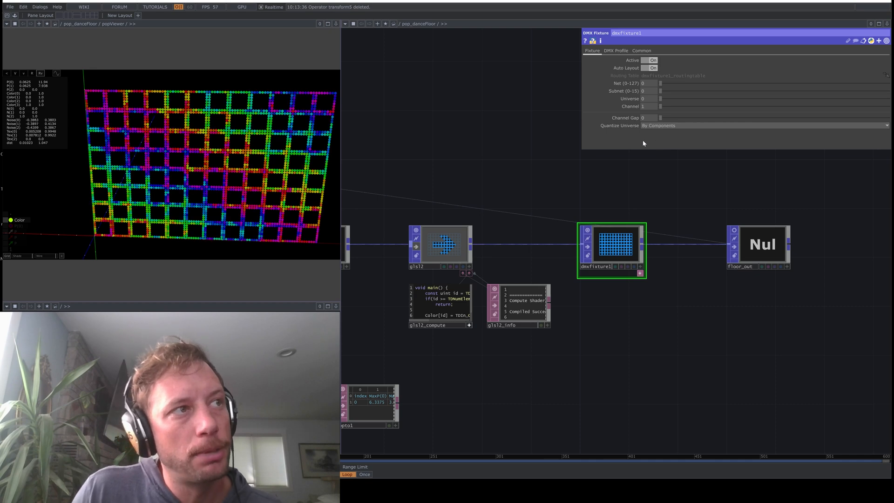
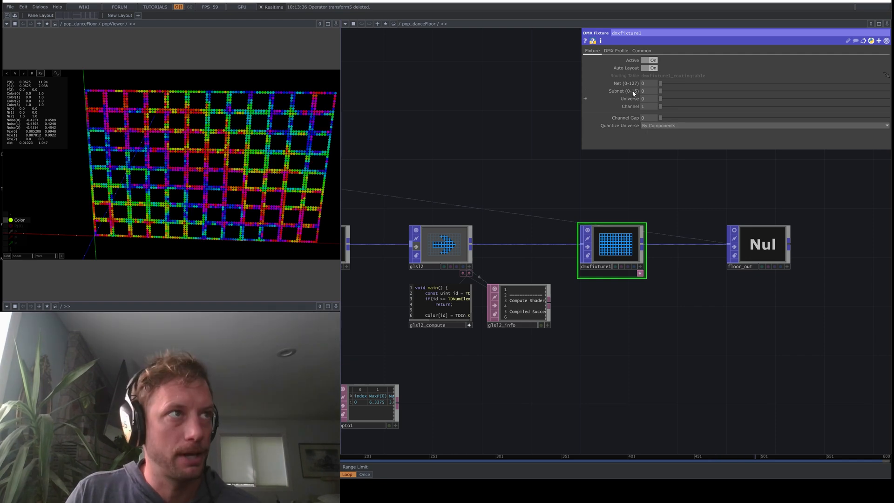
pyautogui.click(617, 50)
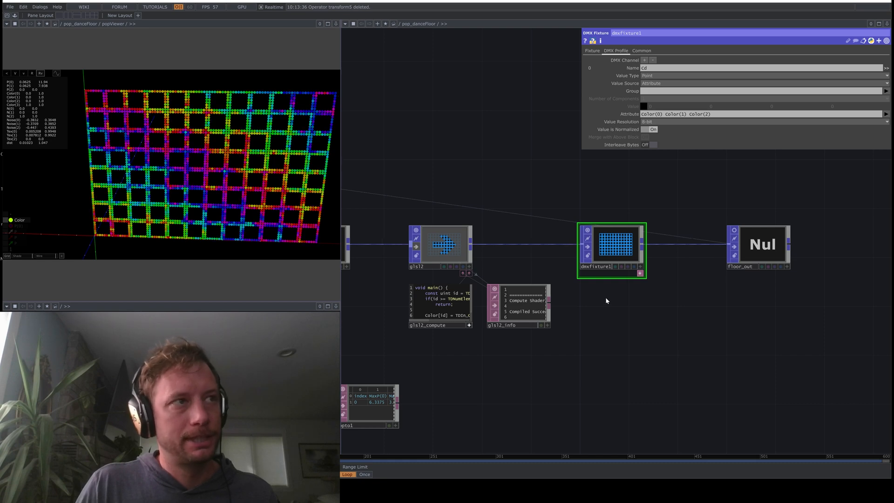
pyautogui.click(593, 51)
pyautogui.click(616, 50)
# Move dmxfixture1 closer to floor_out and insert a Primitive POP on the wire between glsl2 and dmxfixture1.
pyautogui.moveTo(553, 183); pyautogui.dragTo(641, 182)
pyautogui.scroll(-5, 642, 182)
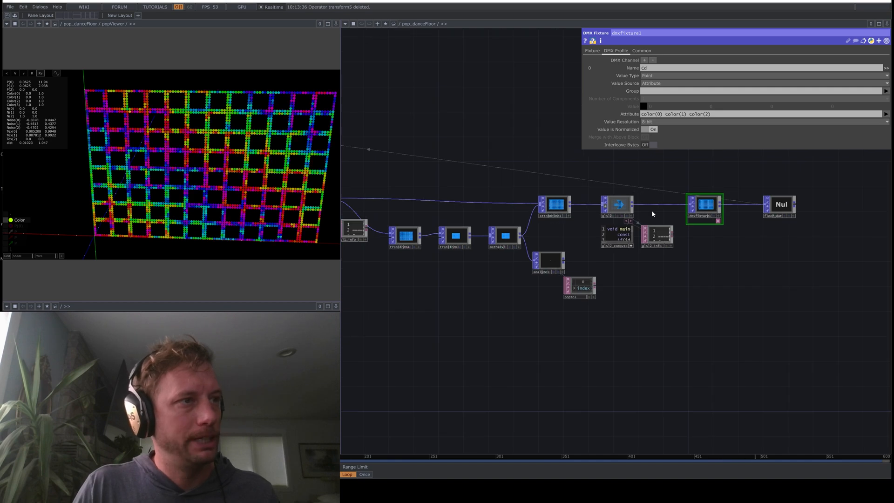
pyautogui.moveTo(711, 208); pyautogui.dragTo(736, 208)
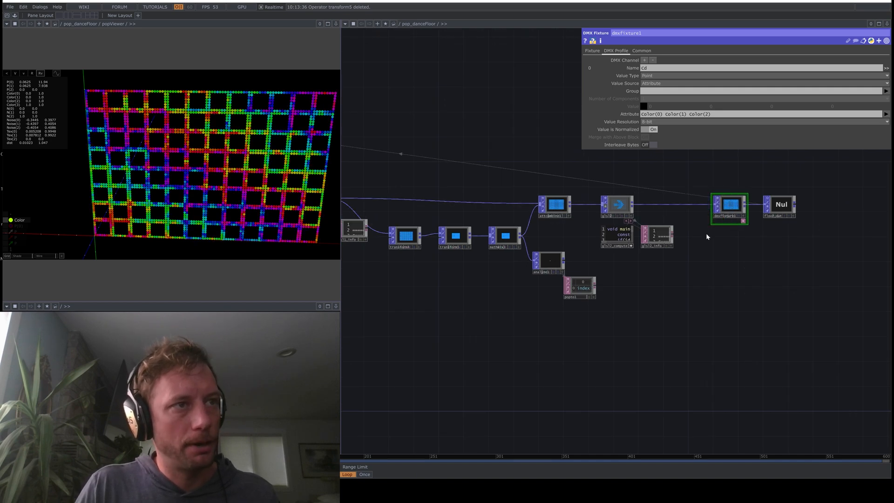
pyautogui.moveTo(650, 165); pyautogui.dragTo(645, 220)
pyautogui.scroll(5, 646, 219)
pyautogui.rightClick(673, 297)
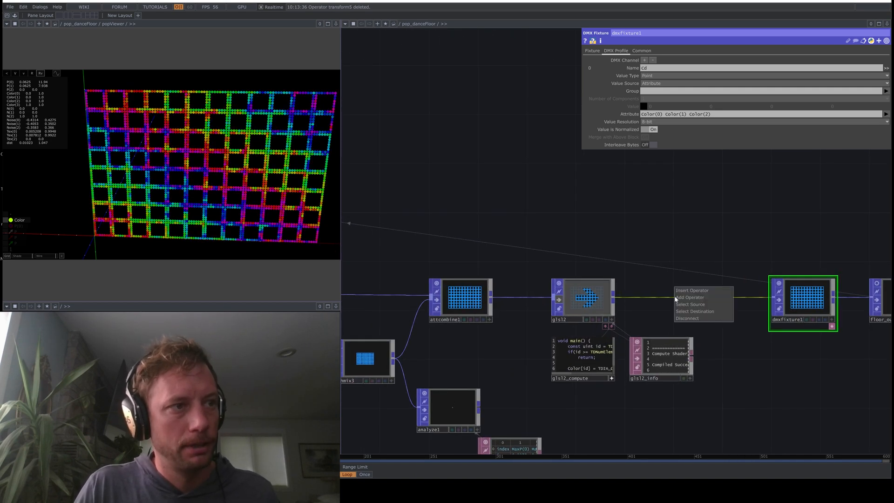
pyautogui.click(681, 292)
pyautogui.write('primit')
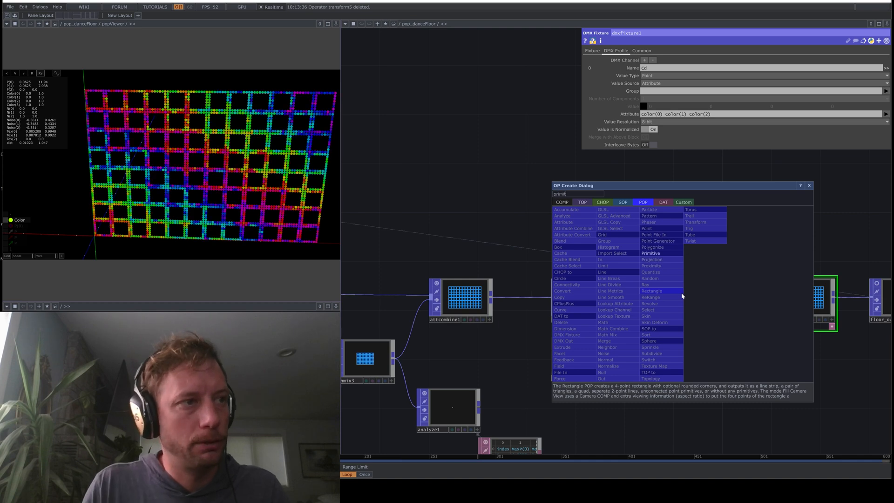
pyautogui.click(661, 254)
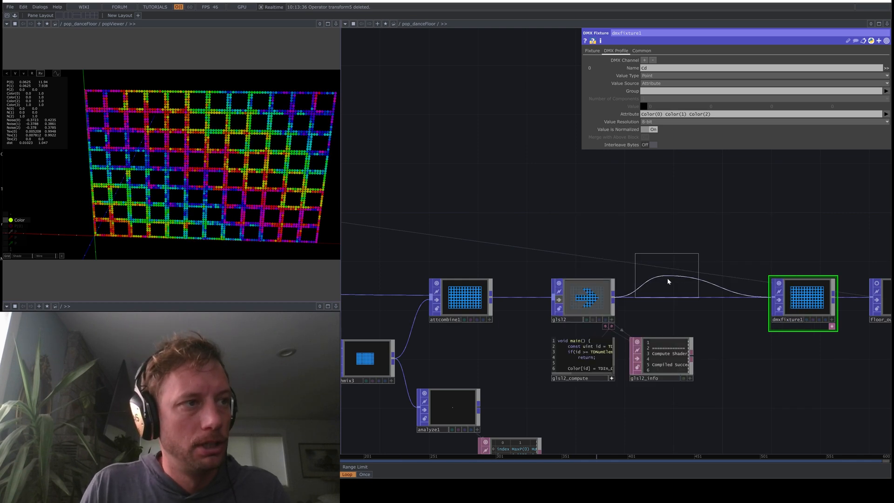
pyautogui.click(674, 297)
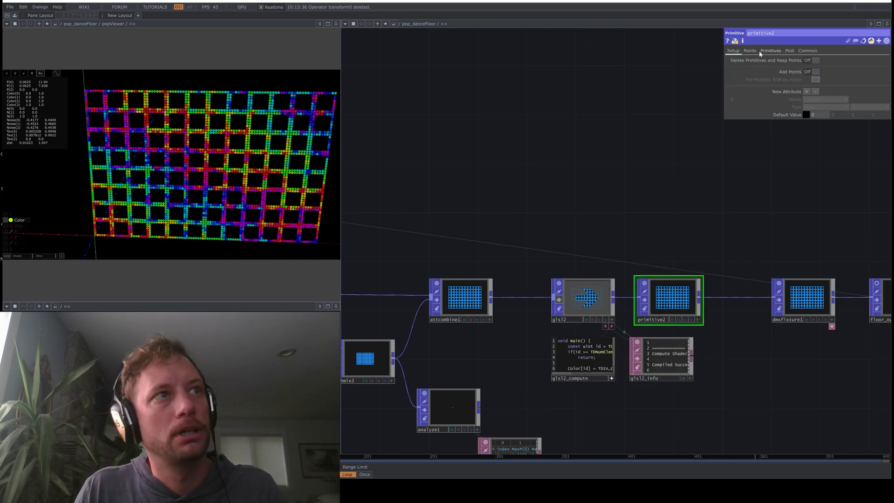
# Make the new Primitive POP build its primitives By Set, with Line Strip as the primitive type.
pyautogui.click(810, 60)
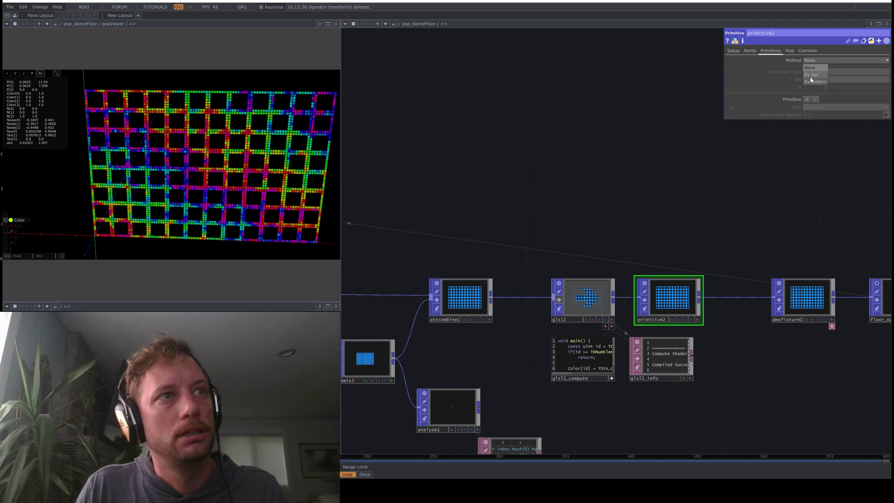
pyautogui.click(811, 75)
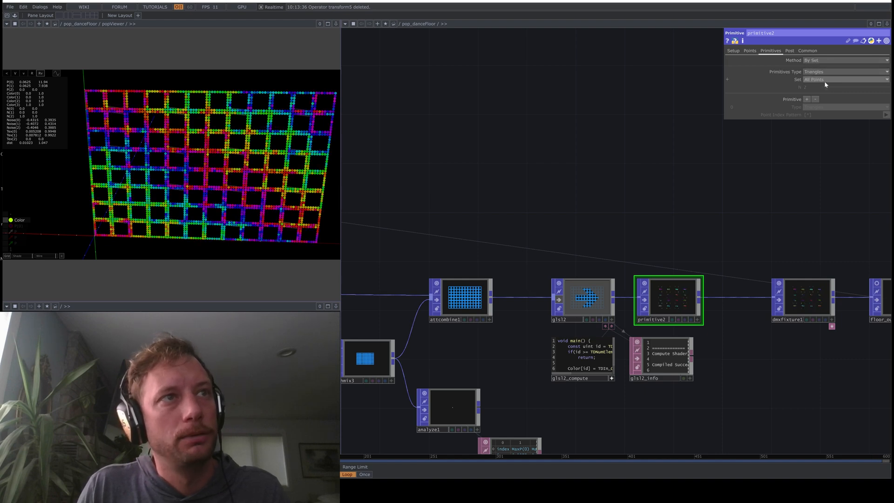
pyautogui.click(820, 72)
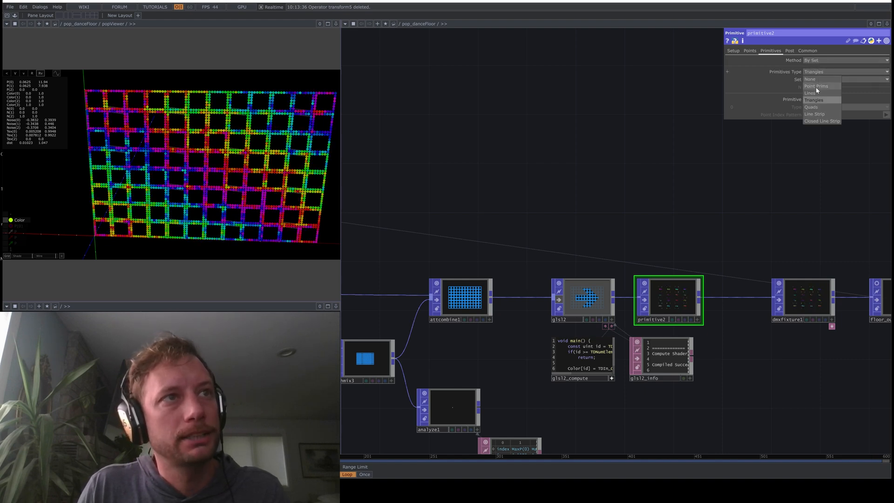
pyautogui.click(817, 114)
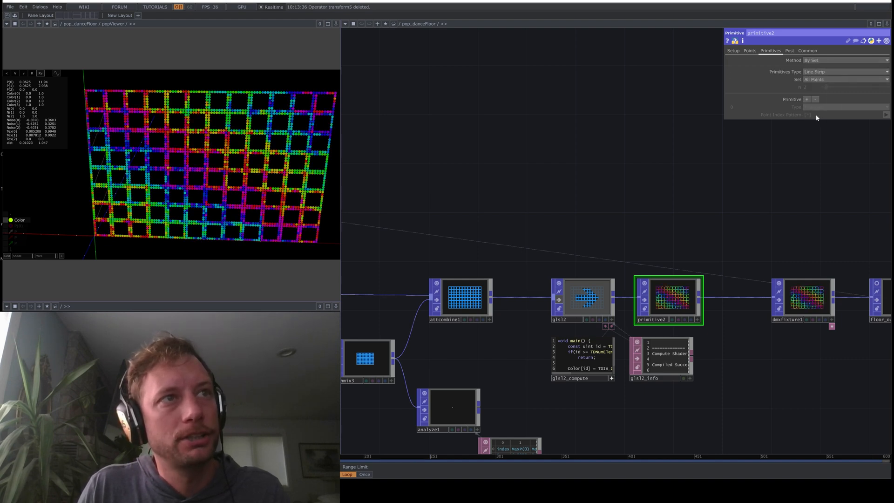
# Try the By Pattern method on the Primitive POP and switch it back to By Set.
pyautogui.click(810, 61)
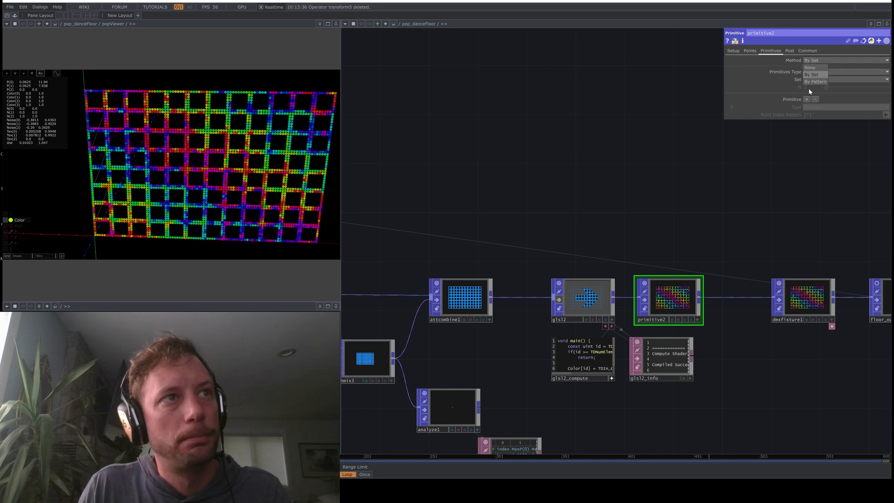
pyautogui.click(810, 82)
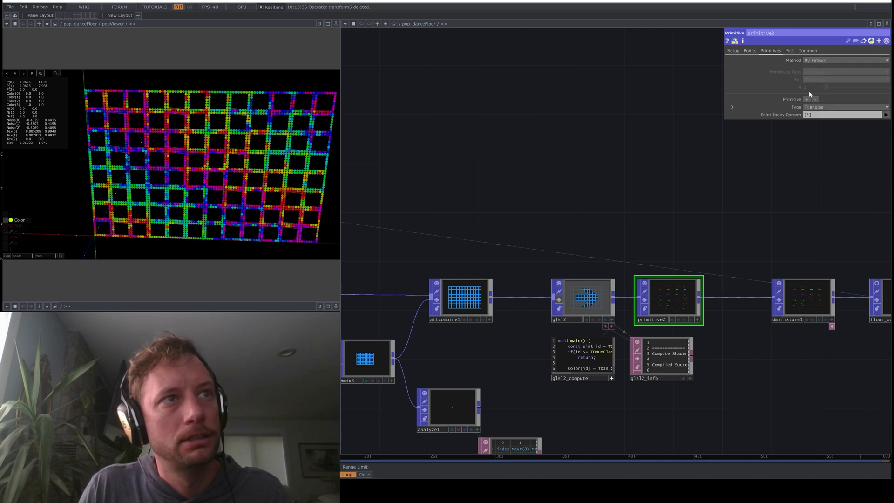
pyautogui.click(810, 60)
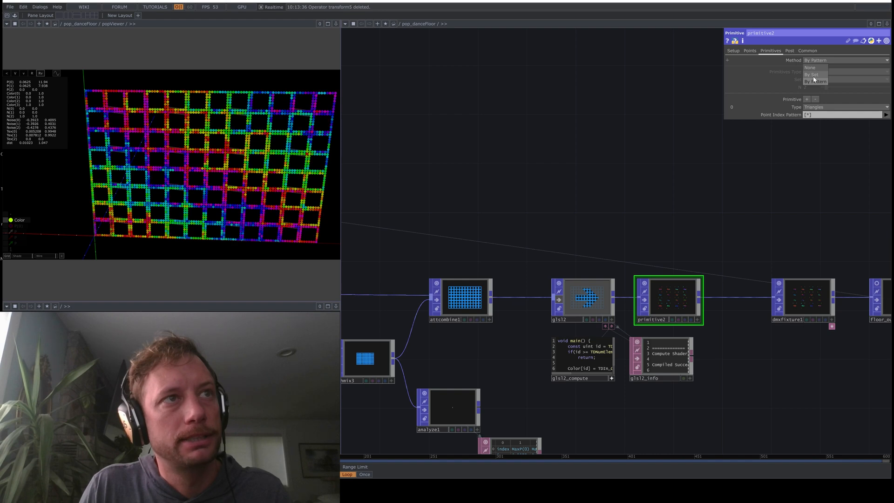
pyautogui.click(813, 75)
# Build the Primitive POP's line strips from Groups of N Points.
pyautogui.click(814, 79)
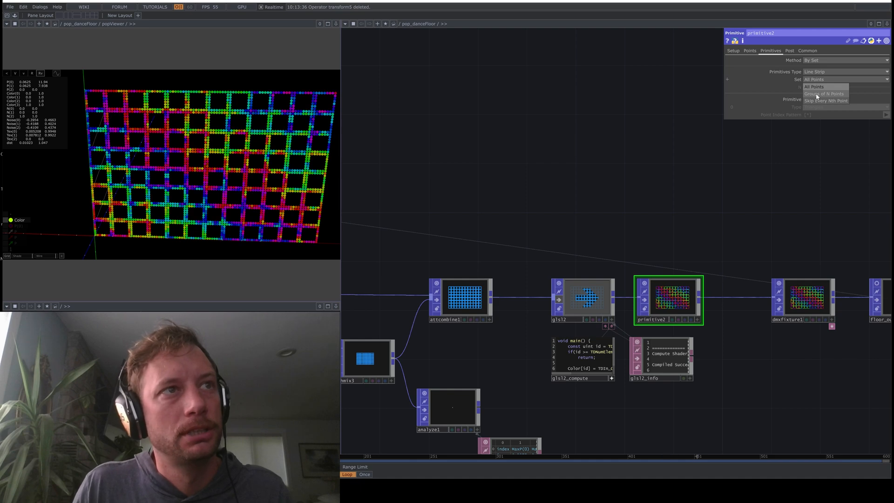
pyautogui.click(816, 95)
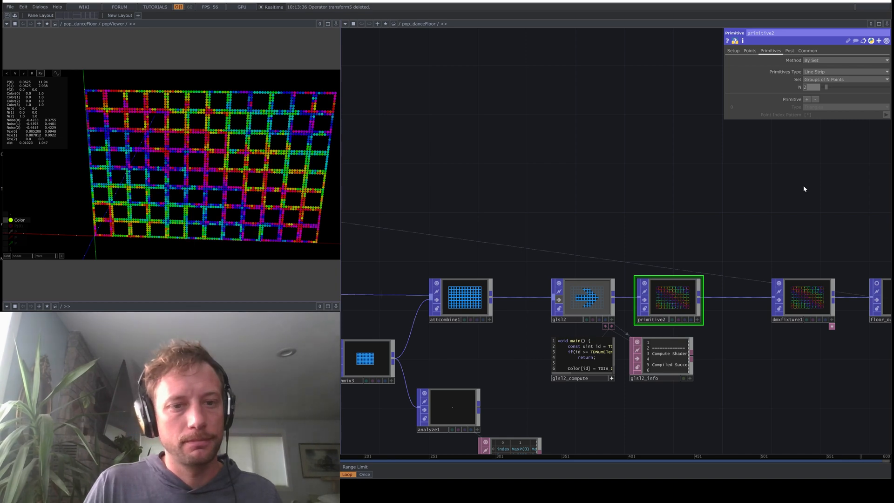
# Set the Primitive POP's N to 672 points per line strip and inspect the strips across the grid.
pyautogui.write('672')
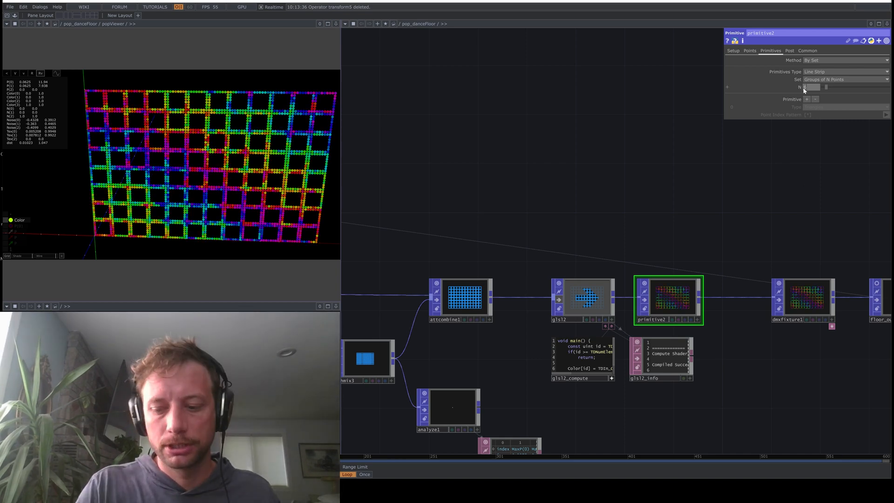
pyautogui.press('Return')
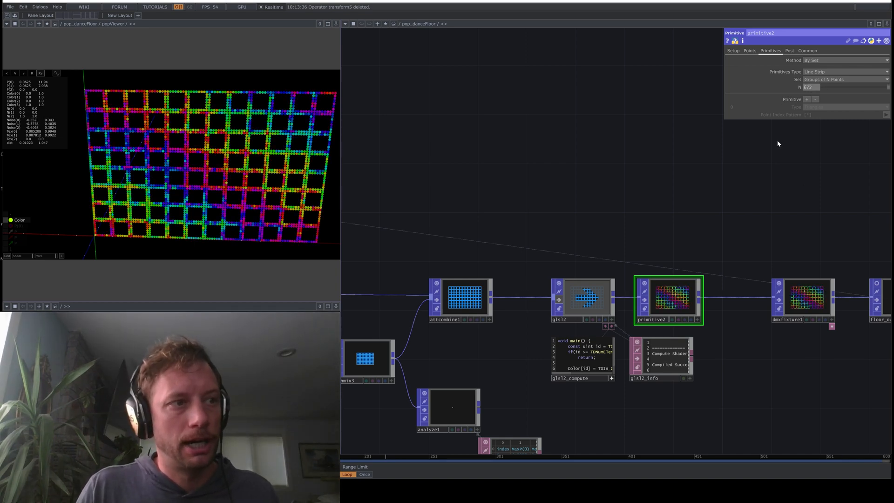
pyautogui.scroll(6, 670, 309)
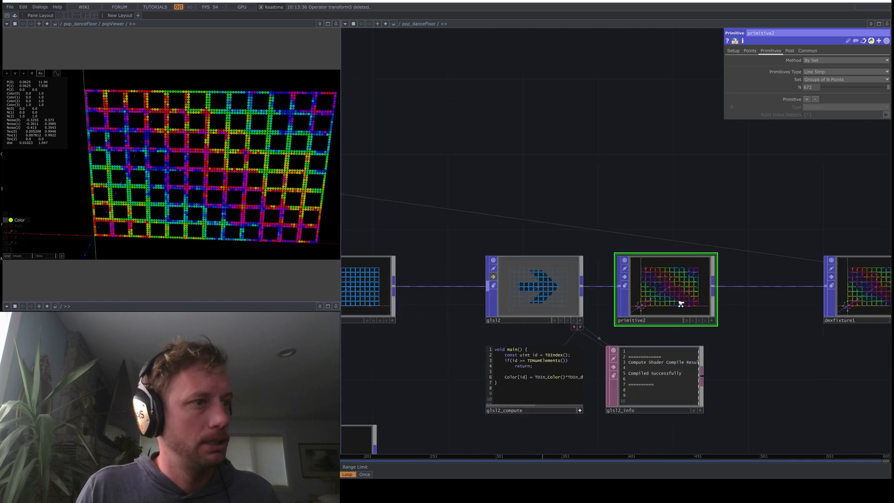
pyautogui.scroll(3, 697, 226)
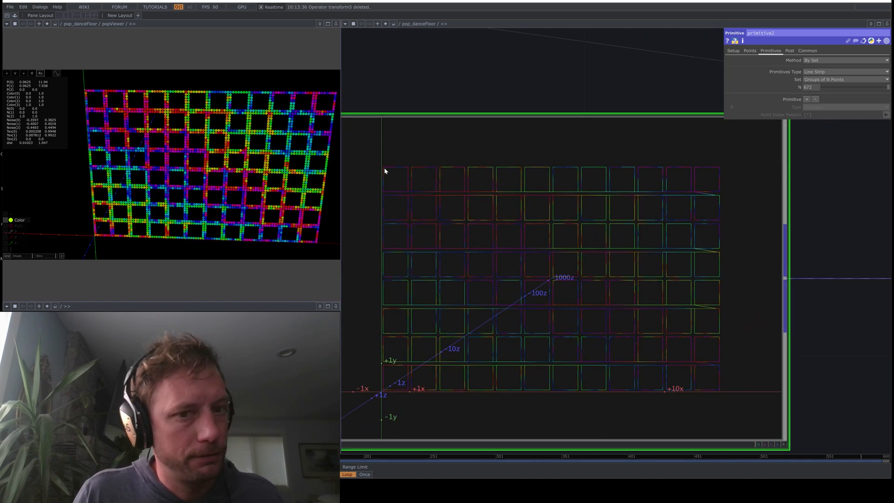
pyautogui.scroll(2, 385, 173)
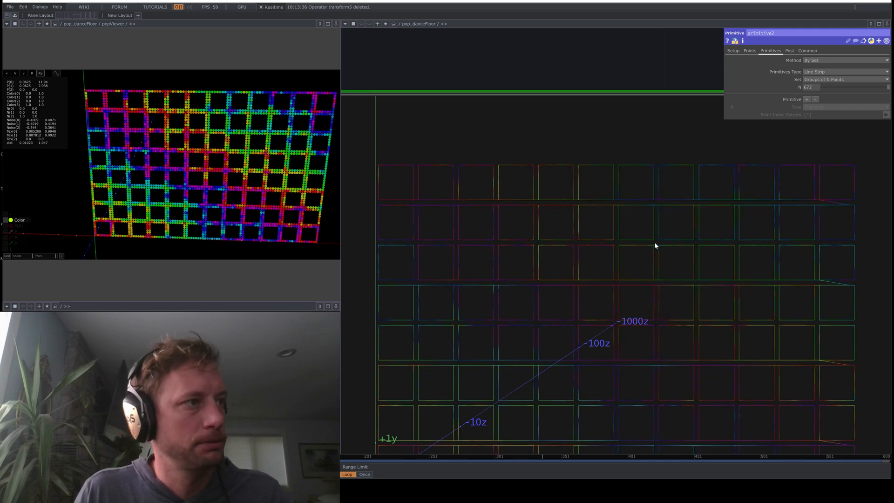
# Try a Channel Gap of 0 on dmxfixture1, and restore it to 24.
pyautogui.scroll(-3, 654, 246)
pyautogui.scroll(-2, 655, 252)
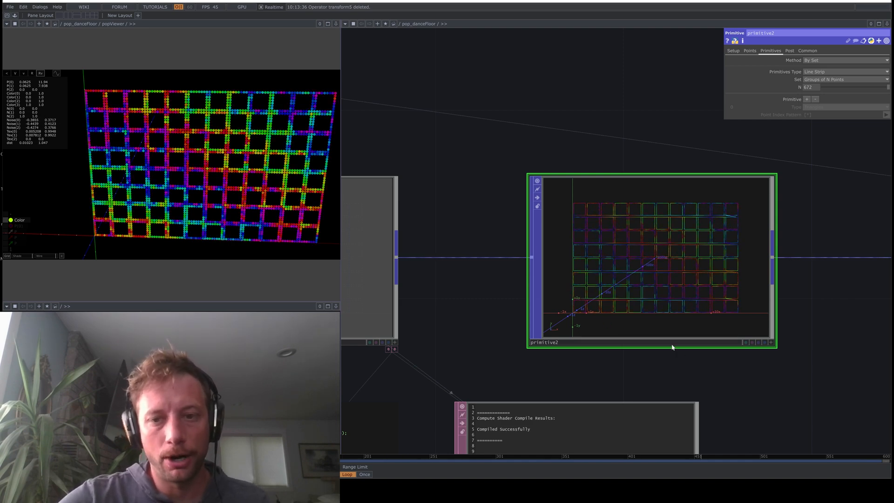
pyautogui.moveTo(676, 365); pyautogui.dragTo(507, 361)
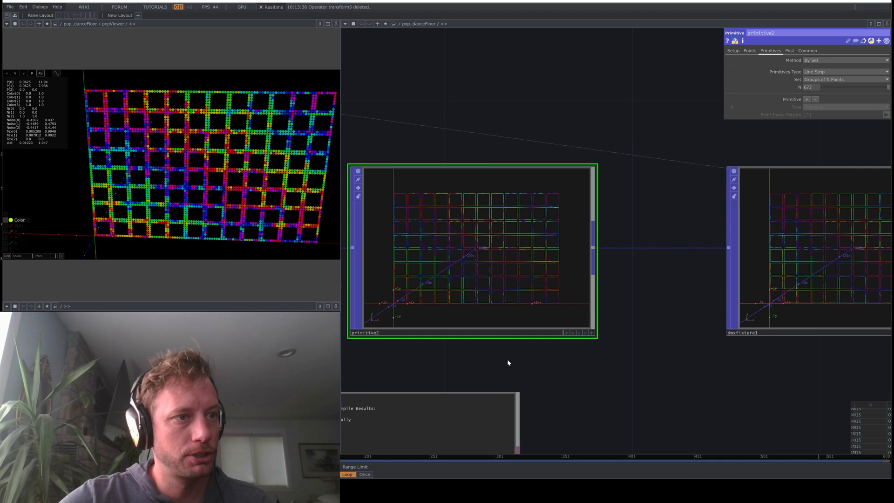
pyautogui.click(817, 254)
pyautogui.moveTo(774, 361); pyautogui.dragTo(707, 366)
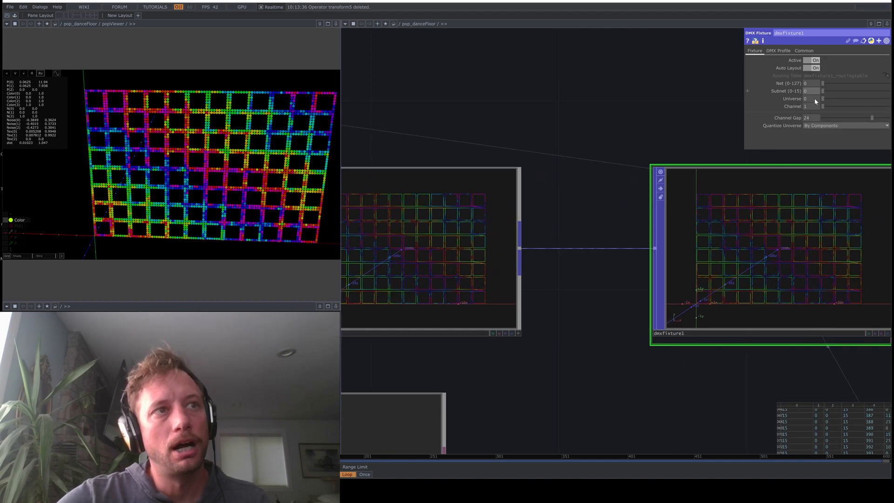
pyautogui.moveTo(813, 118); pyautogui.dragTo(792, 128)
pyautogui.write('0')
pyautogui.press('Return')
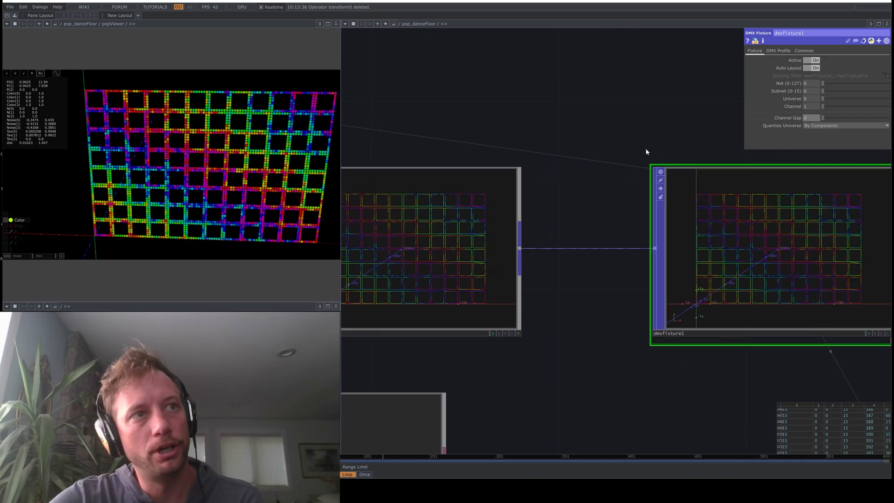
pyautogui.moveTo(708, 134); pyautogui.dragTo(658, 131)
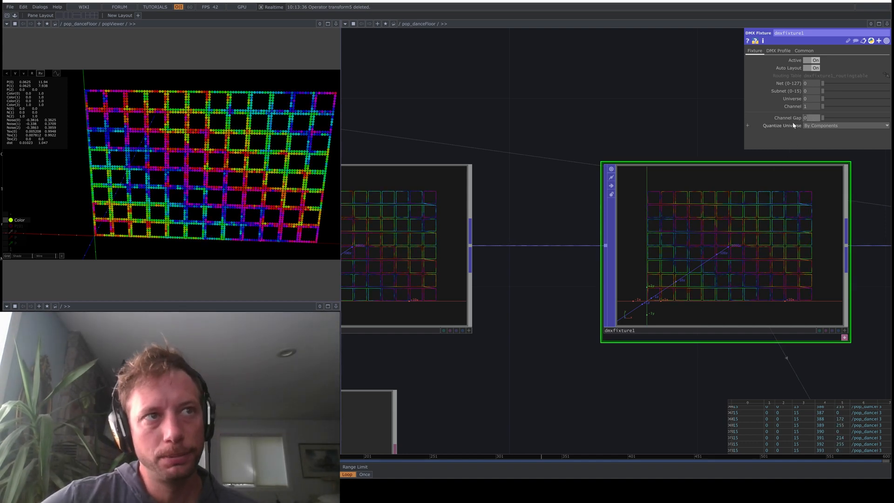
pyautogui.write('4')
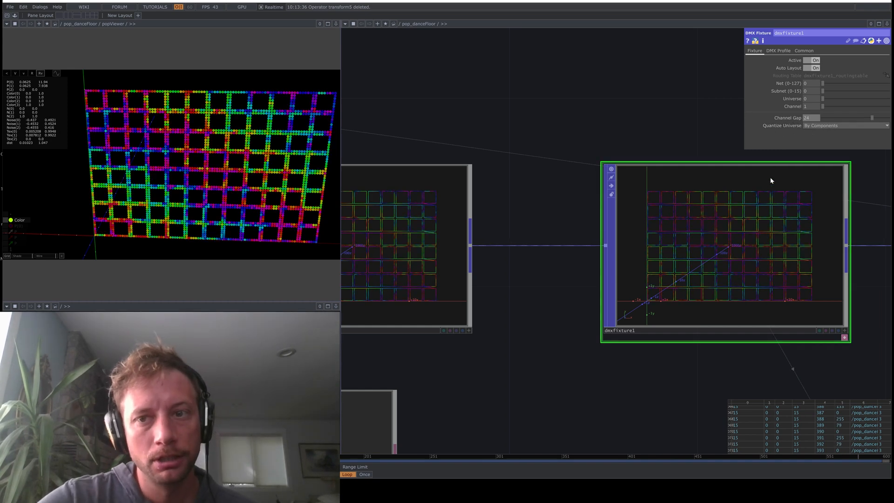
# Review dmxout1's DMX interface and network settings, and open its Network Address for editing.
pyautogui.click(734, 254)
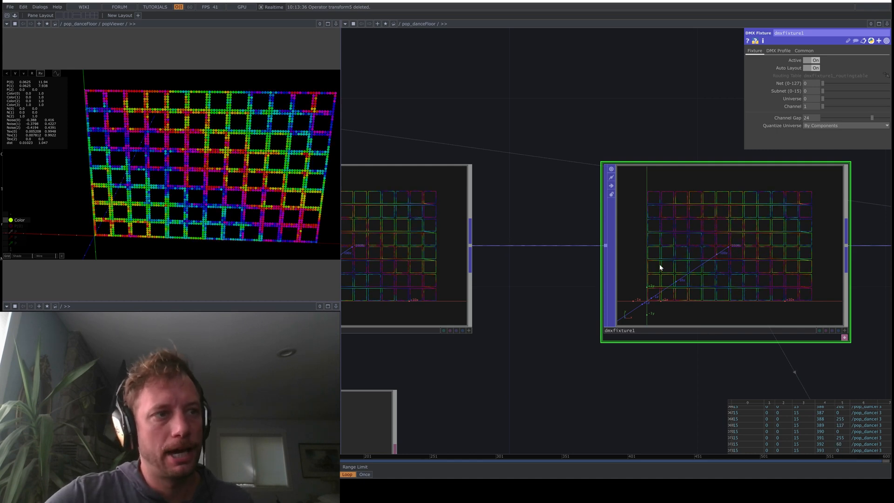
pyautogui.press('h')
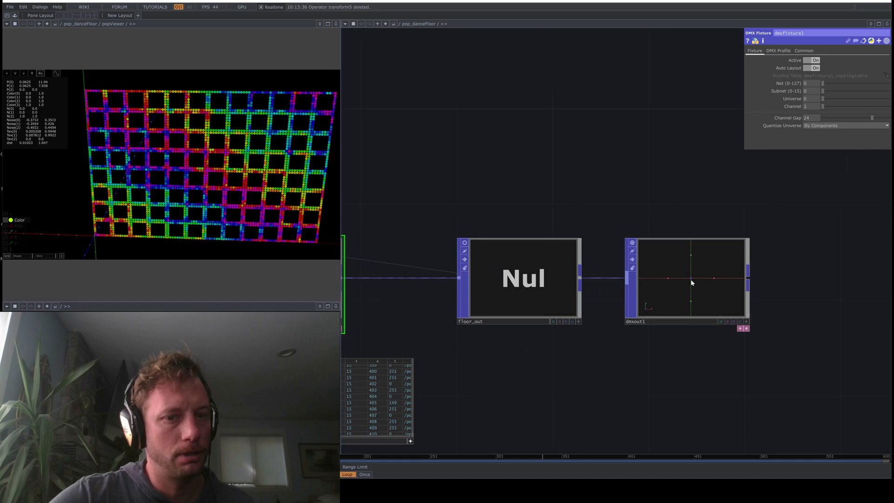
pyautogui.click(685, 284)
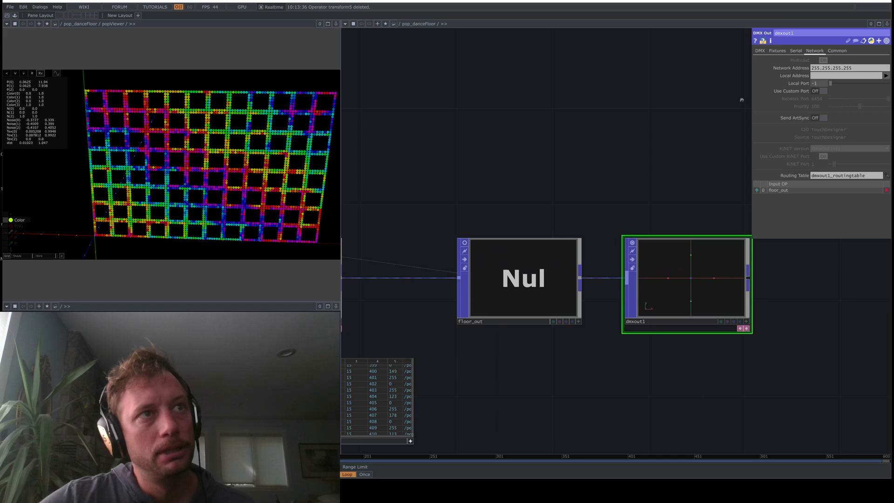
pyautogui.click(760, 51)
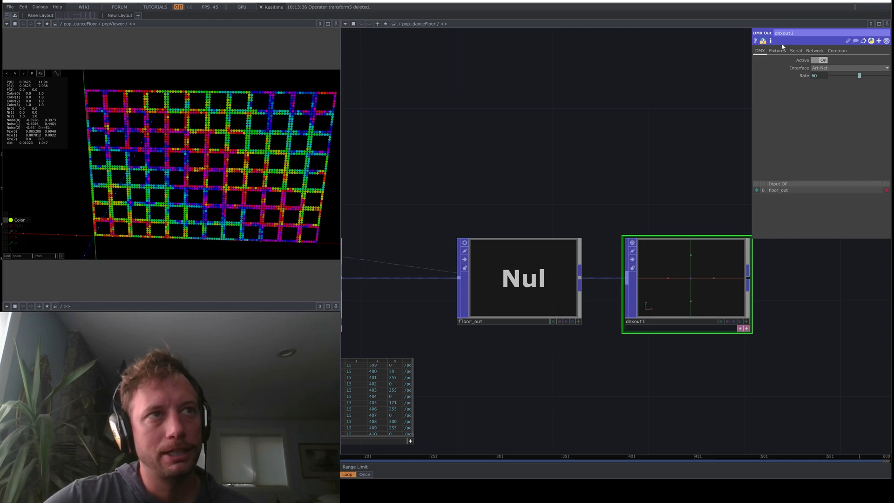
pyautogui.click(814, 50)
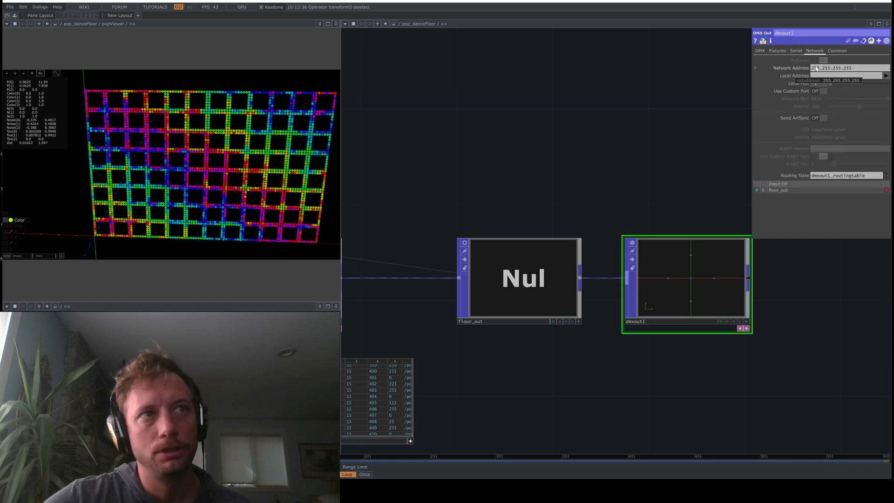
pyautogui.moveTo(859, 69); pyautogui.dragTo(797, 71)
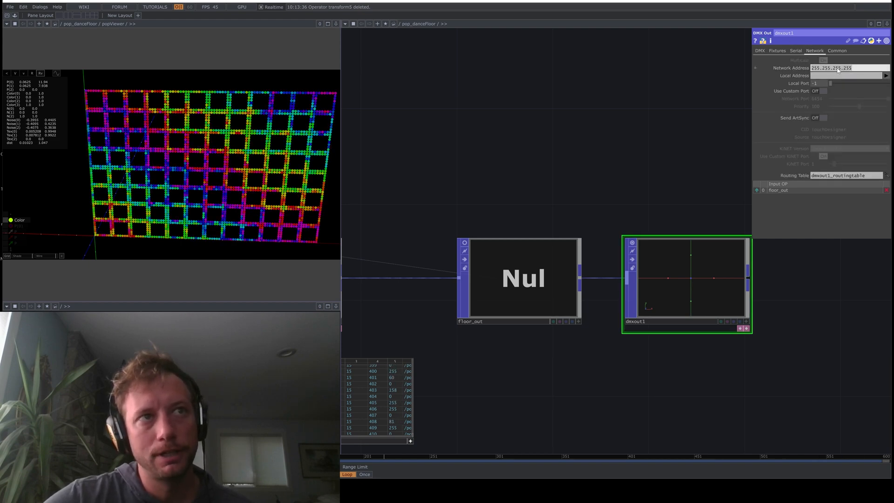